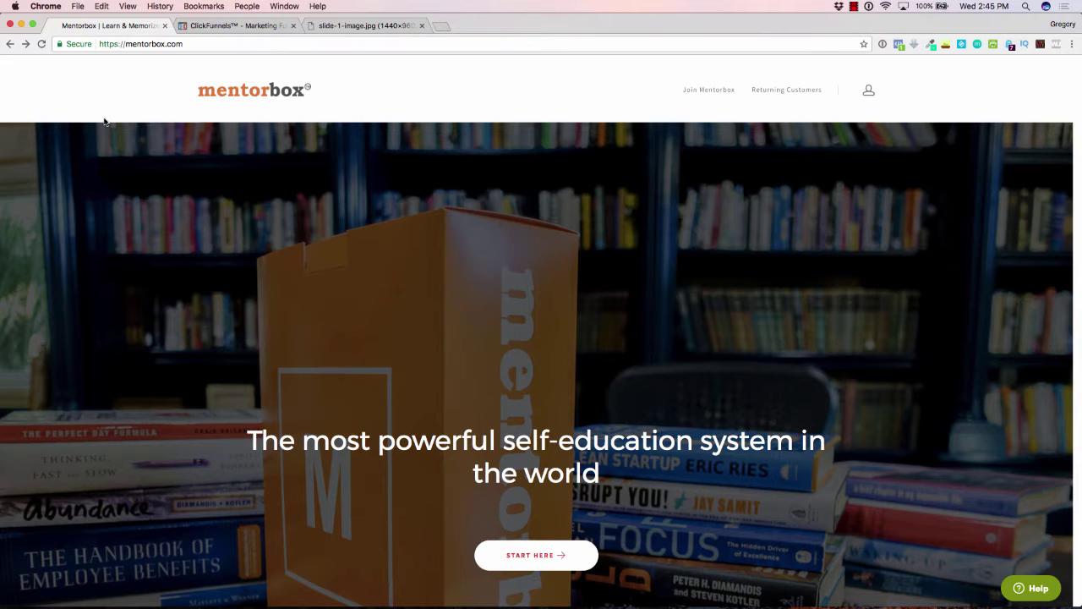
# - Review the Mentorbox homepage, then in Deskscribble draw two full-width green lines dividing the blank canvas into header, middle and footer sections
pyautogui.scroll(-10, 85, 174)
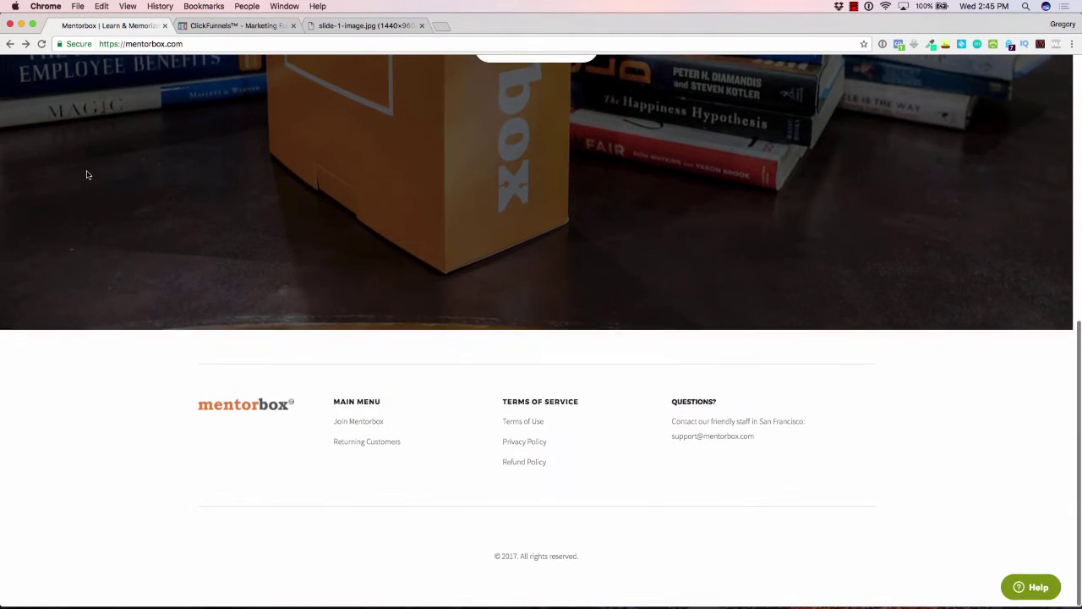
pyautogui.scroll(10, 86, 175)
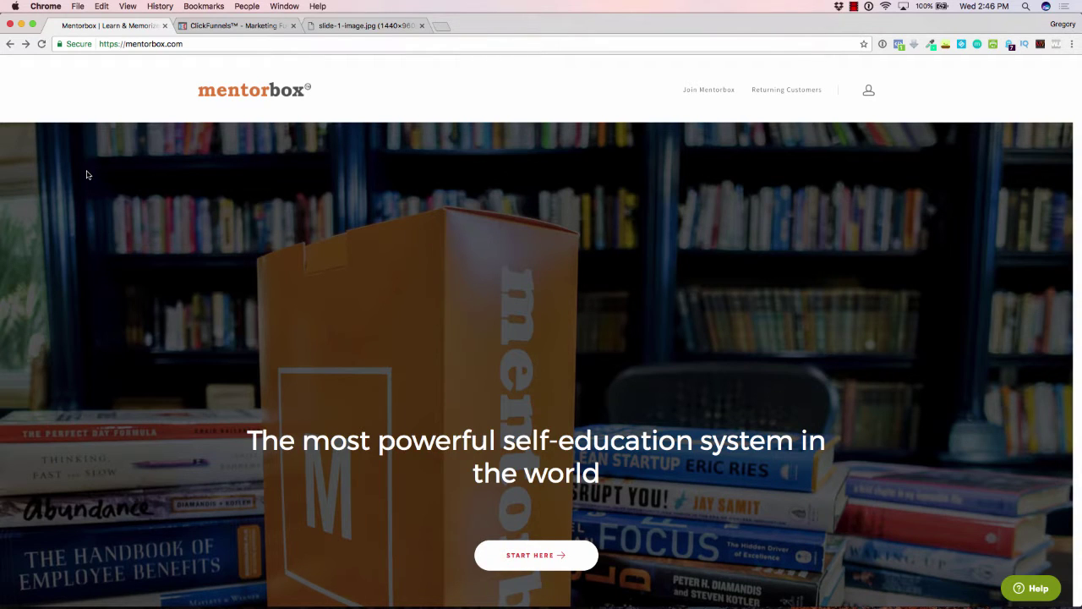
pyautogui.press('super+alt+2')
pyautogui.moveTo(363, 604)
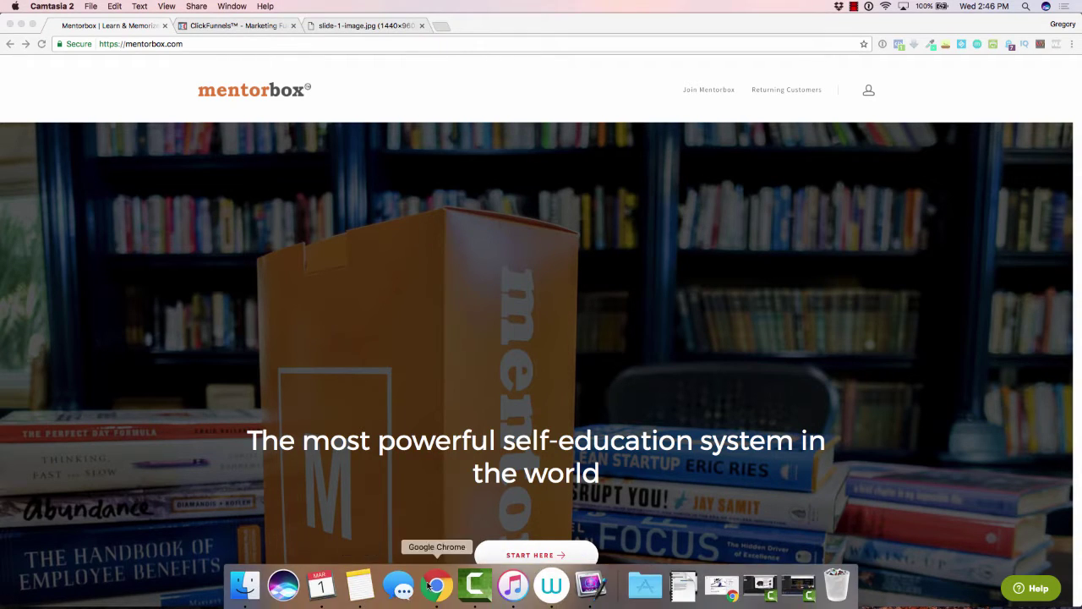
pyautogui.click(580, 589)
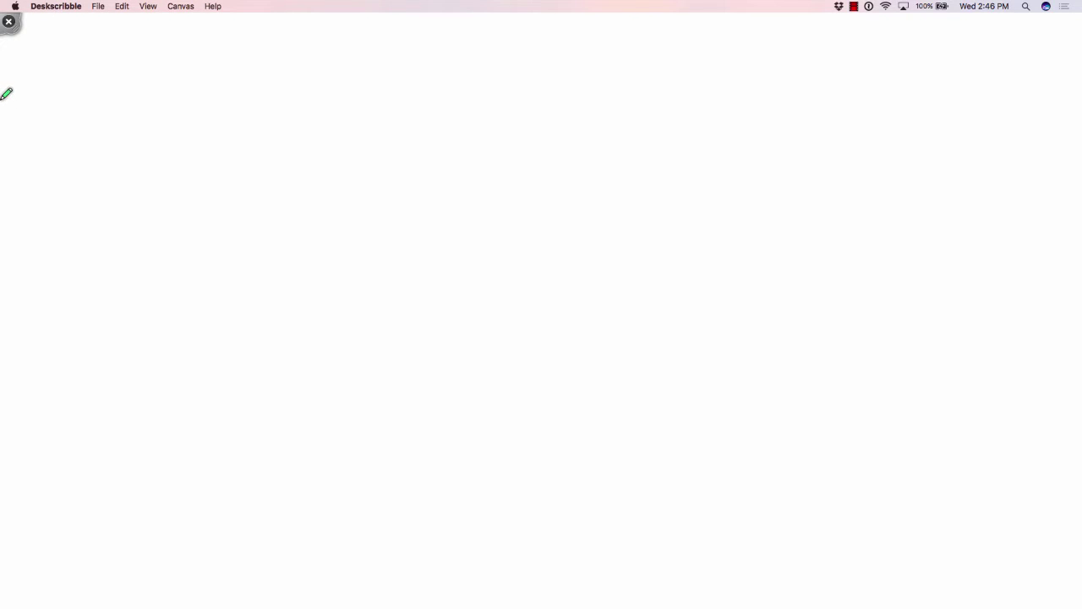
pyautogui.moveTo(2, 98); pyautogui.dragTo(1076, 97)
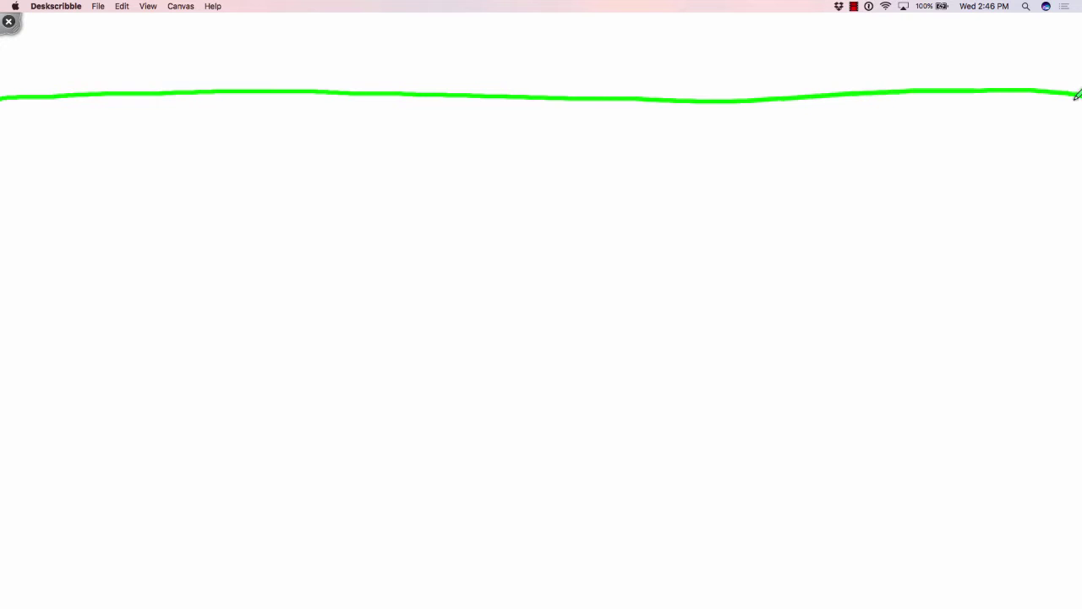
pyautogui.moveTo(1, 464)
pyautogui.mouseDown()
pyautogui.moveTo(417, 443)
pyautogui.moveTo(1081, 451)
pyautogui.mouseUp()
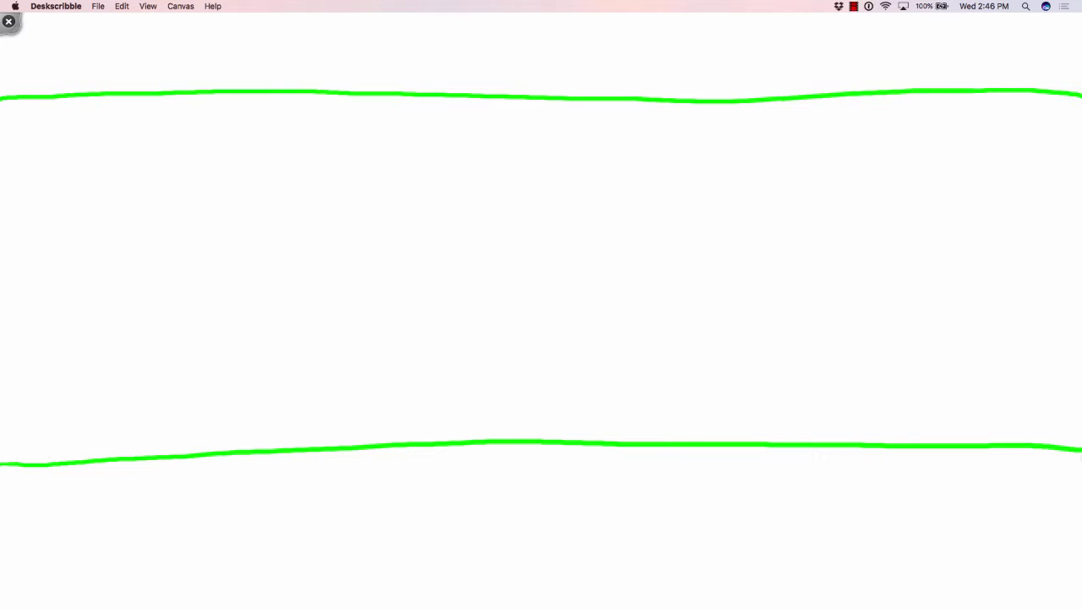
# - Check the Mentorbox homepage in Chrome, and in Deskscribble draw a wide blue header row above the upper green line, split into two columns
pyautogui.press('super+Tab')
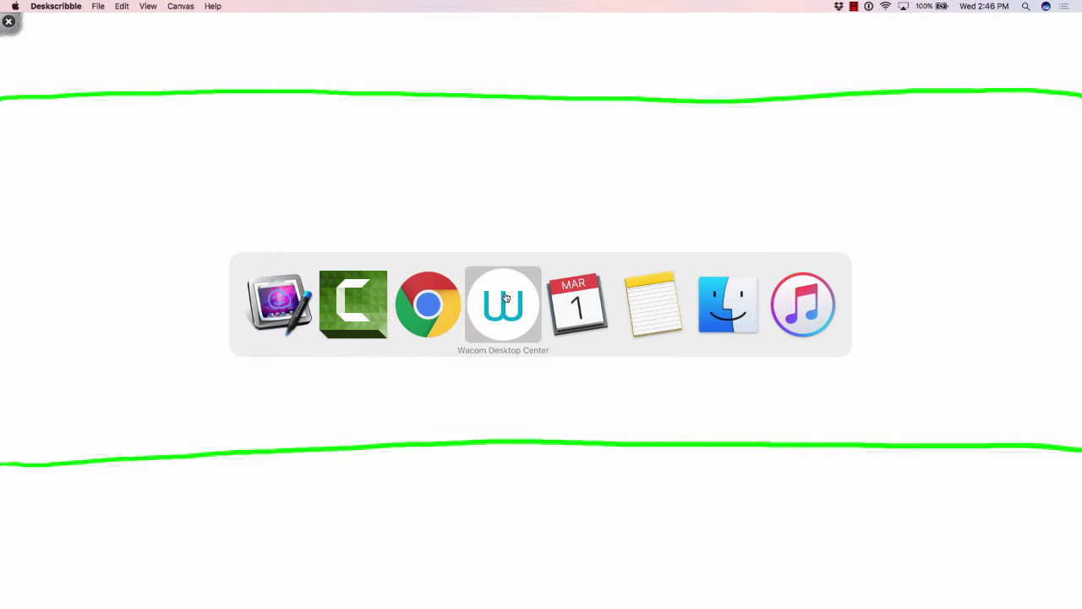
pyautogui.click(438, 289)
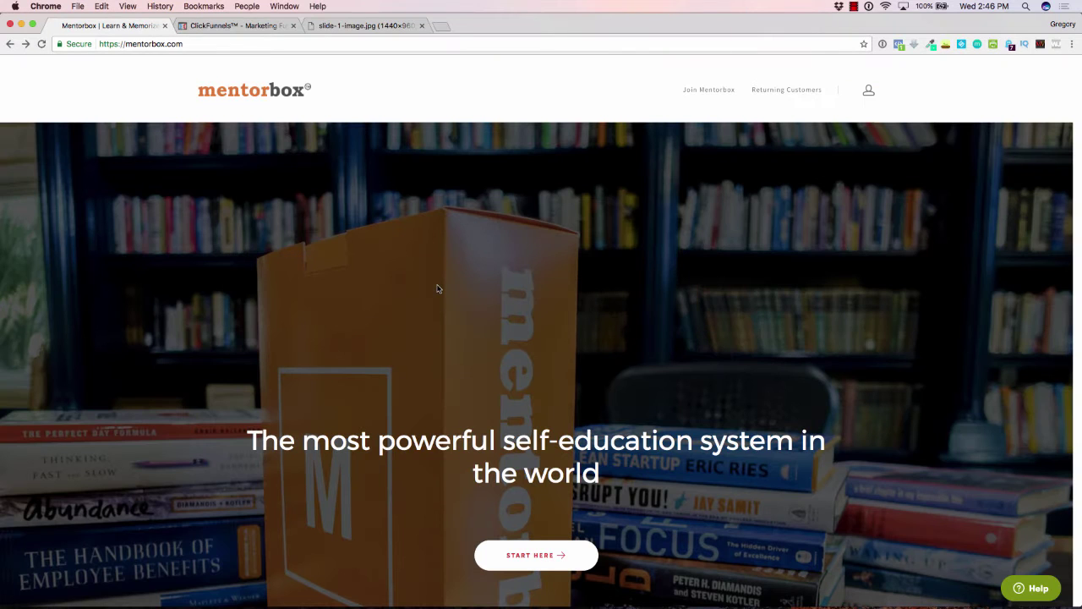
pyautogui.scroll(-10, 386, 422)
pyautogui.scroll(10, 386, 422)
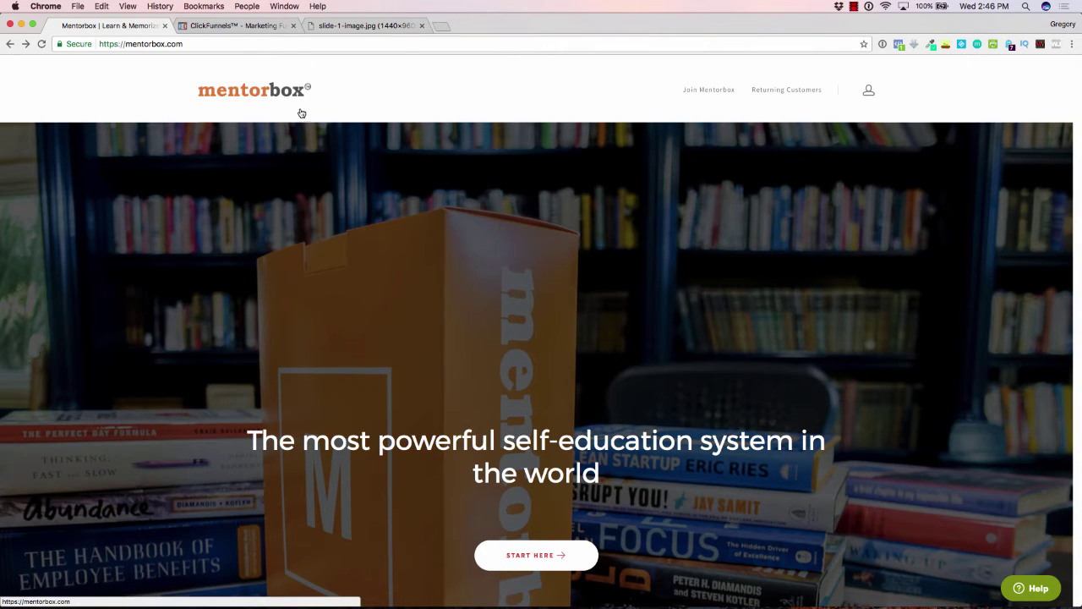
pyautogui.press('super+Tab')
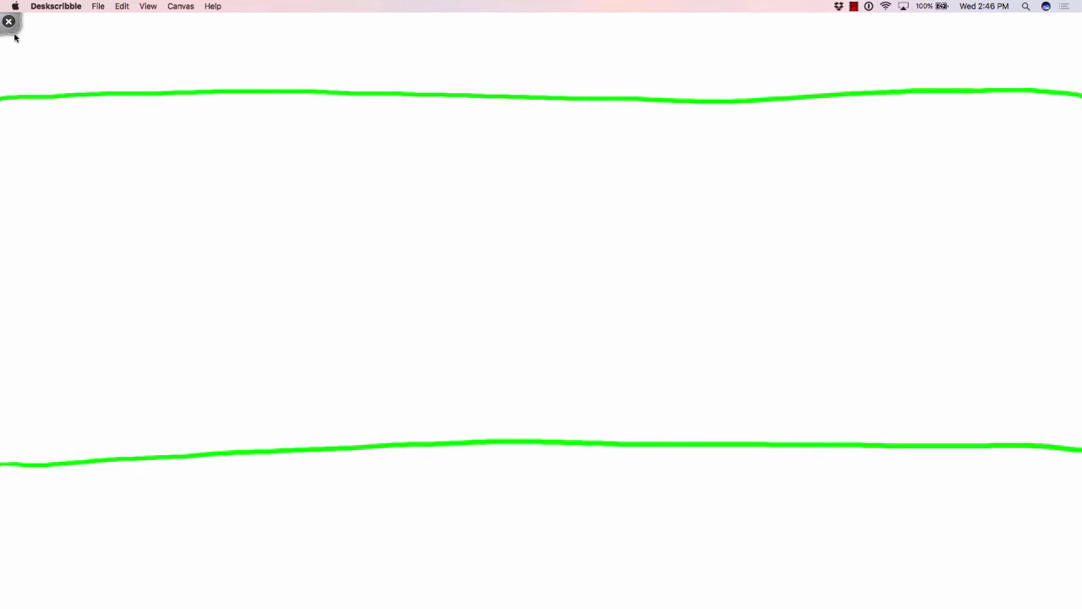
pyautogui.moveTo(17, 32)
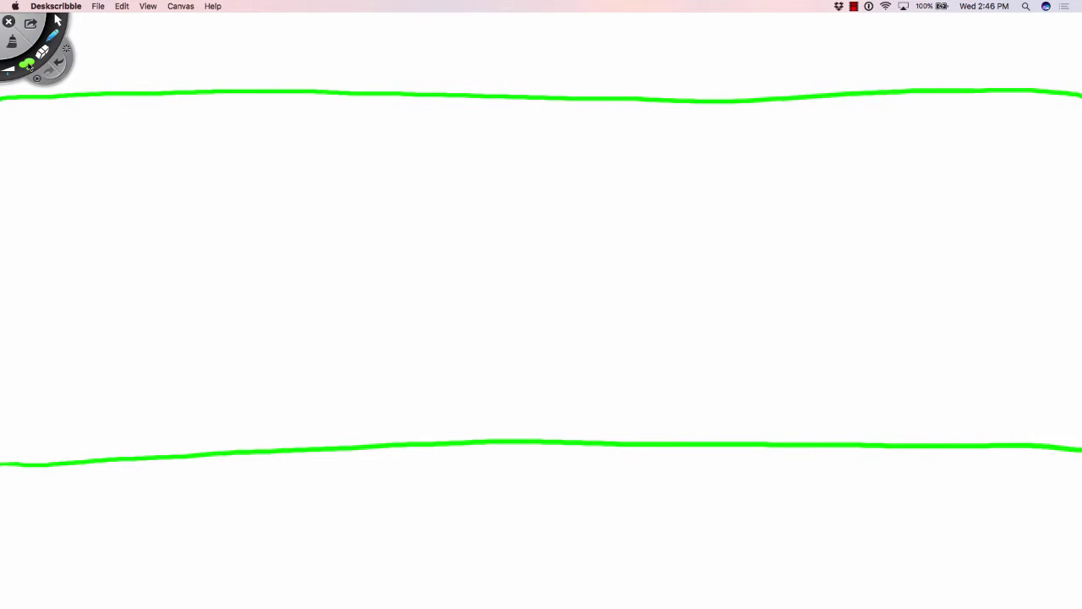
pyautogui.click(29, 66)
pyautogui.click(53, 110)
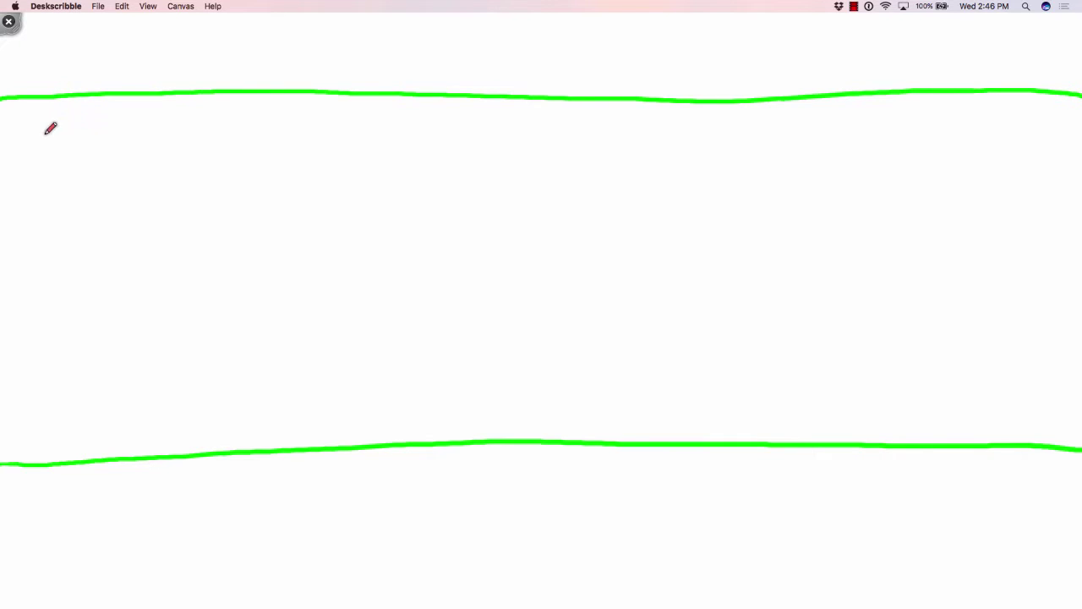
pyautogui.click(339, 62)
pyautogui.moveTo(73, 23)
pyautogui.mouseDown()
pyautogui.moveTo(82, 56)
pyautogui.moveTo(111, 75)
pyautogui.moveTo(903, 74)
pyautogui.moveTo(905, 13)
pyautogui.moveTo(761, 28)
pyautogui.moveTo(269, 33)
pyautogui.moveTo(75, 23)
pyautogui.mouseUp()
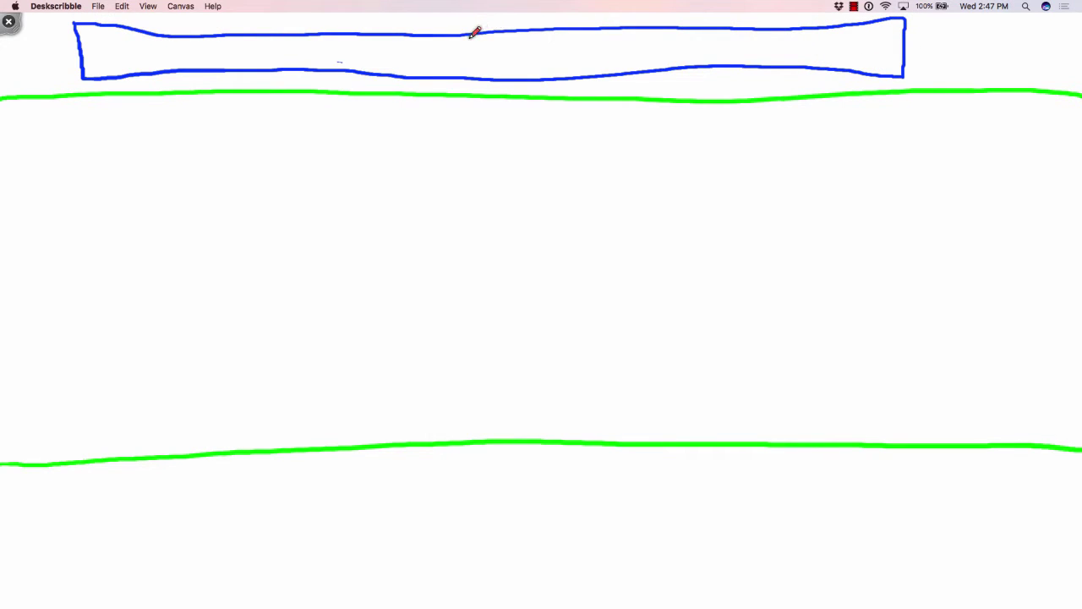
pyautogui.moveTo(470, 34); pyautogui.dragTo(470, 80)
# - Compare with the Mentorbox page in Chrome and, in Deskscribble, draw a small red logo box at the start of the header's first column
pyautogui.press('Escape')
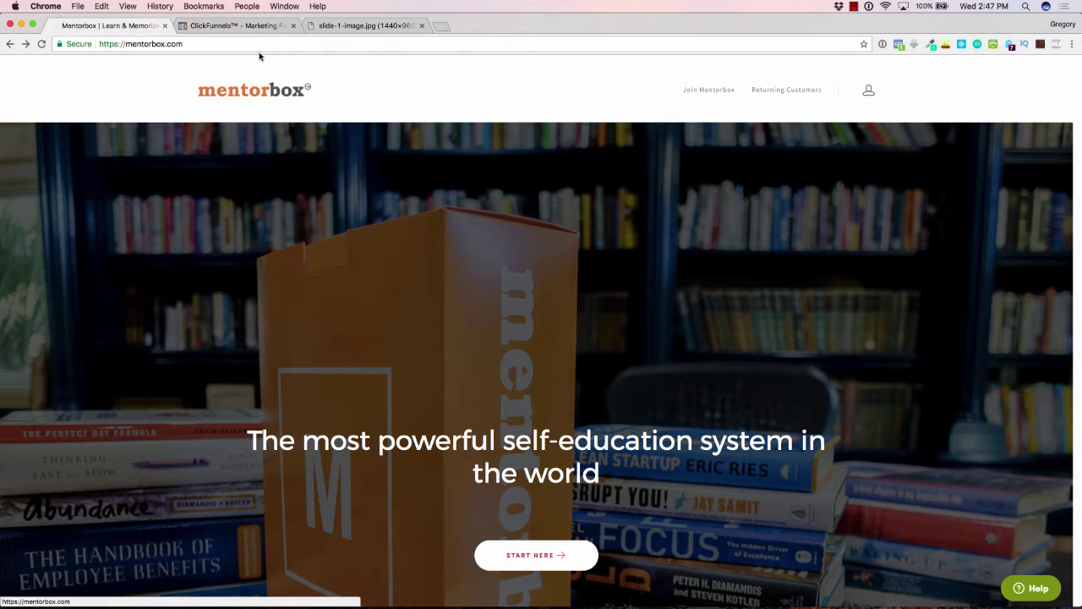
pyautogui.press('super+alt+d')
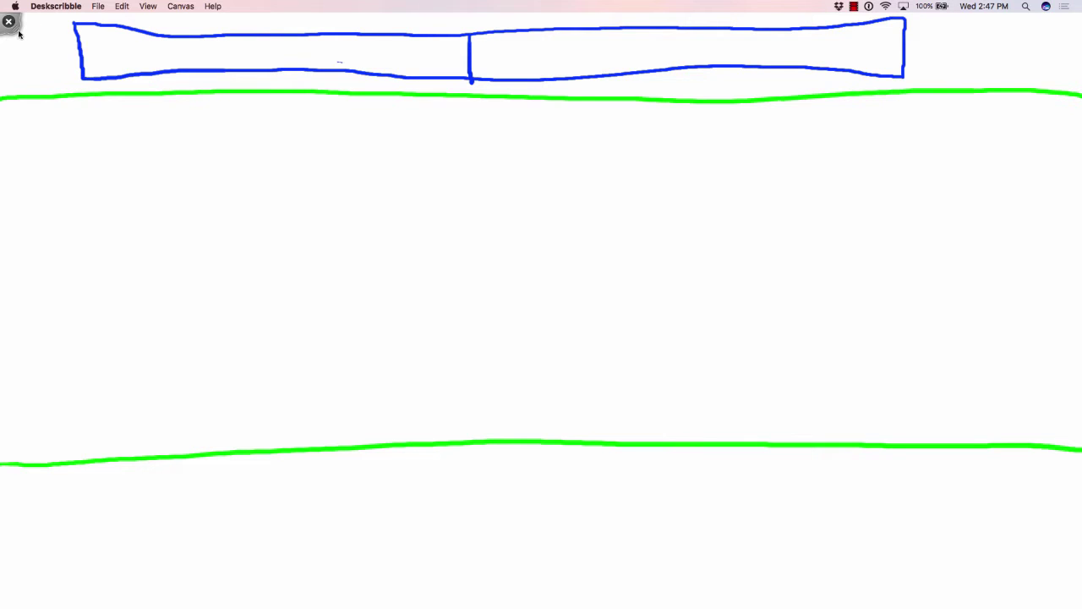
pyautogui.moveTo(12, 26)
pyautogui.click(24, 61)
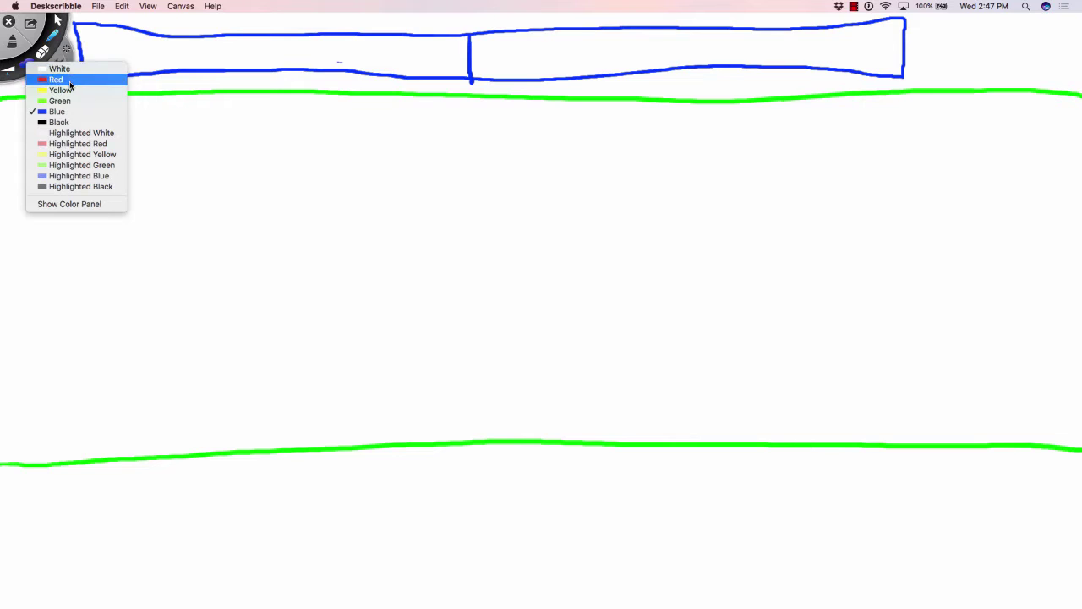
pyautogui.click(56, 79)
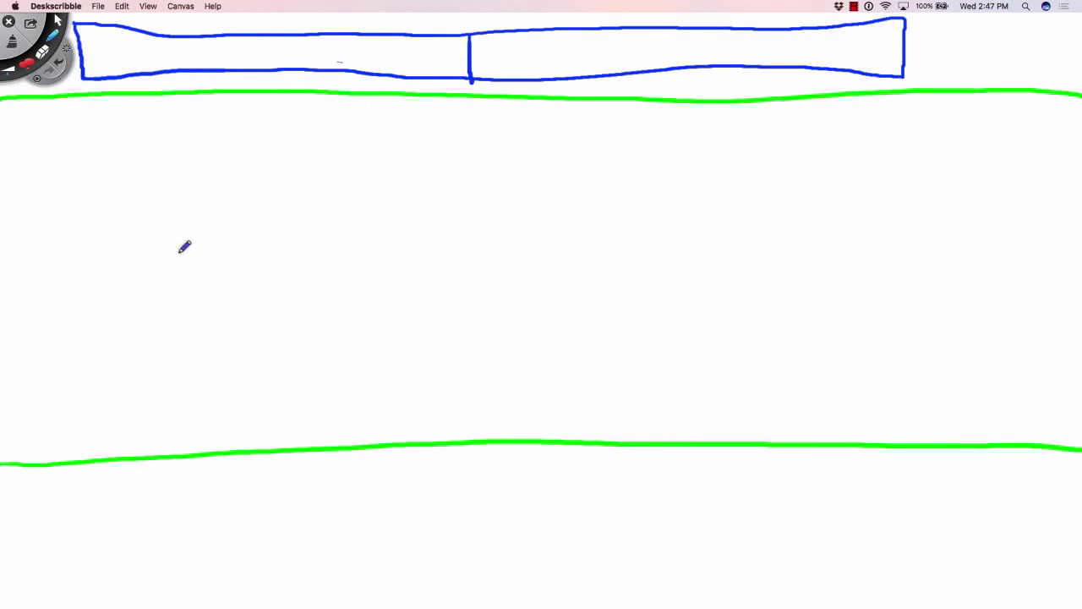
pyautogui.moveTo(106, 66)
pyautogui.mouseDown()
pyautogui.moveTo(120, 40)
pyautogui.moveTo(192, 39)
pyautogui.moveTo(195, 63)
pyautogui.moveTo(104, 66)
pyautogui.mouseUp()
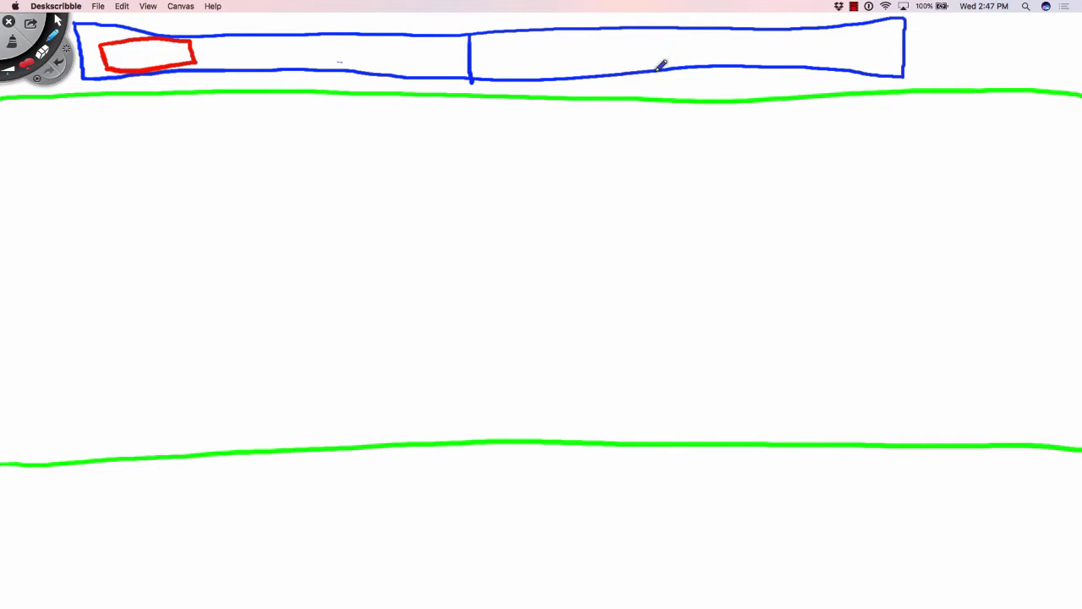
pyautogui.moveTo(675, 43)
pyautogui.mouseDown()
pyautogui.moveTo(677, 54)
pyautogui.moveTo(720, 37)
pyautogui.moveTo(747, 50)
pyautogui.mouseUp()
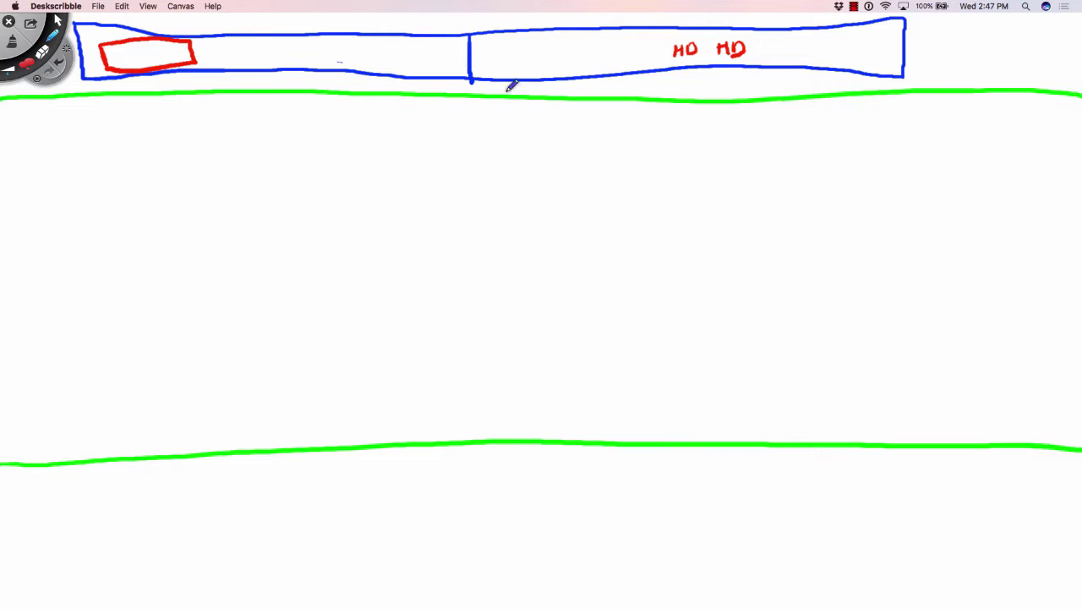
pyautogui.click(59, 64)
pyautogui.click(59, 63)
pyautogui.click(60, 63)
pyautogui.click(59, 63)
pyautogui.click(59, 63)
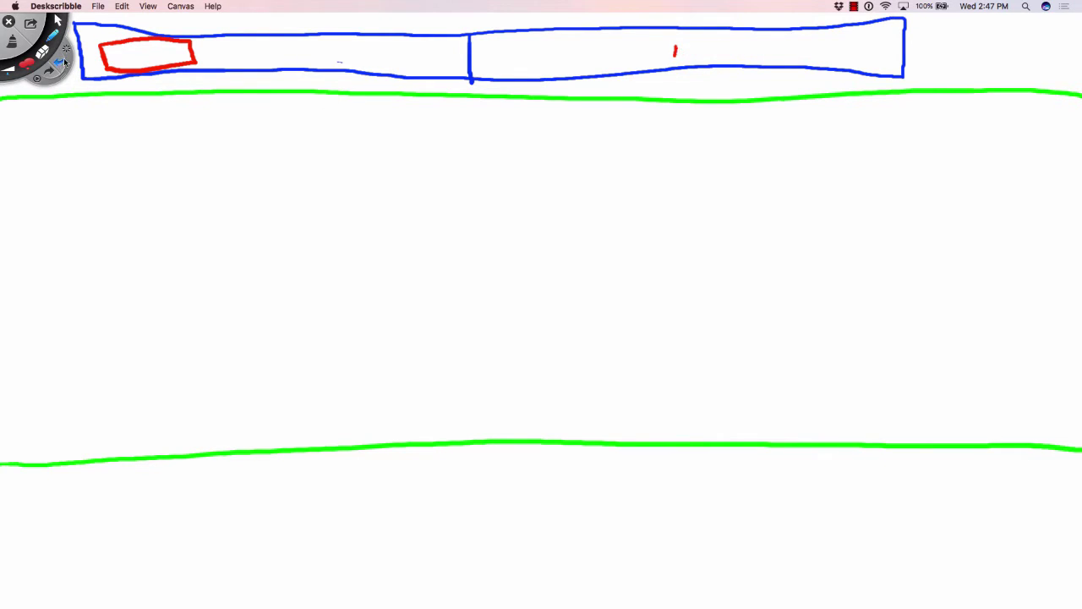
pyautogui.click(59, 64)
# - Write TXT1, TXT2, a vertical divider and Icon in red inside the header's second column
pyautogui.moveTo(659, 50); pyautogui.dragTo(674, 47)
pyautogui.moveTo(667, 49)
pyautogui.mouseDown()
pyautogui.moveTo(666, 63)
pyautogui.moveTo(682, 56)
pyautogui.moveTo(670, 61)
pyautogui.mouseUp()
pyautogui.moveTo(685, 48); pyautogui.dragTo(694, 43)
pyautogui.moveTo(698, 47)
pyautogui.mouseDown()
pyautogui.moveTo(702, 61)
pyautogui.moveTo(773, 36)
pyautogui.moveTo(776, 56)
pyautogui.moveTo(801, 58)
pyautogui.mouseUp()
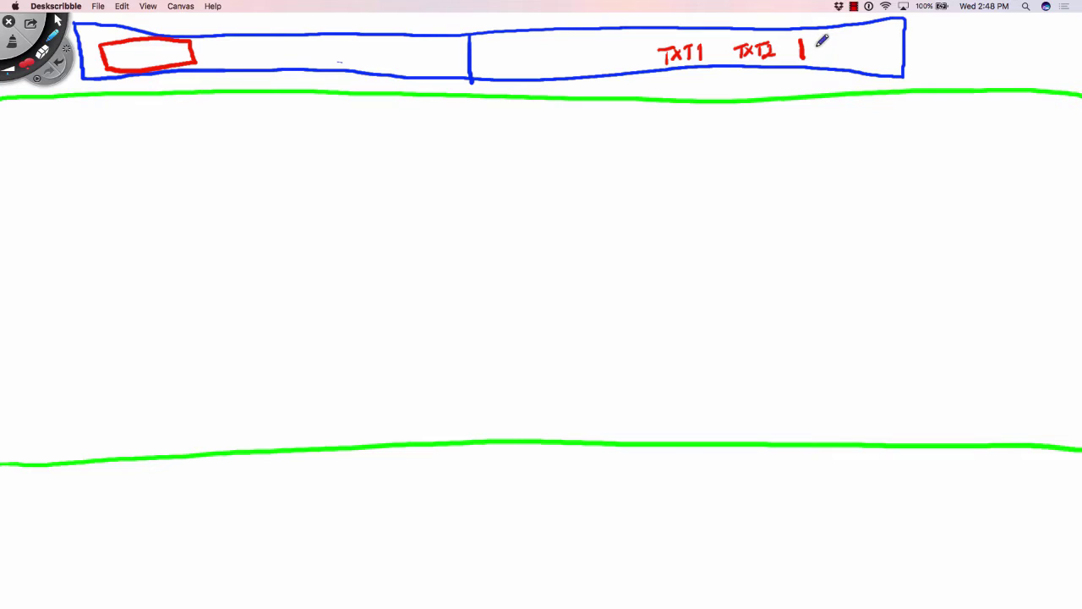
pyautogui.moveTo(815, 44); pyautogui.dragTo(828, 42)
pyautogui.moveTo(820, 44); pyautogui.dragTo(819, 57)
pyautogui.moveTo(813, 59); pyautogui.dragTo(869, 51)
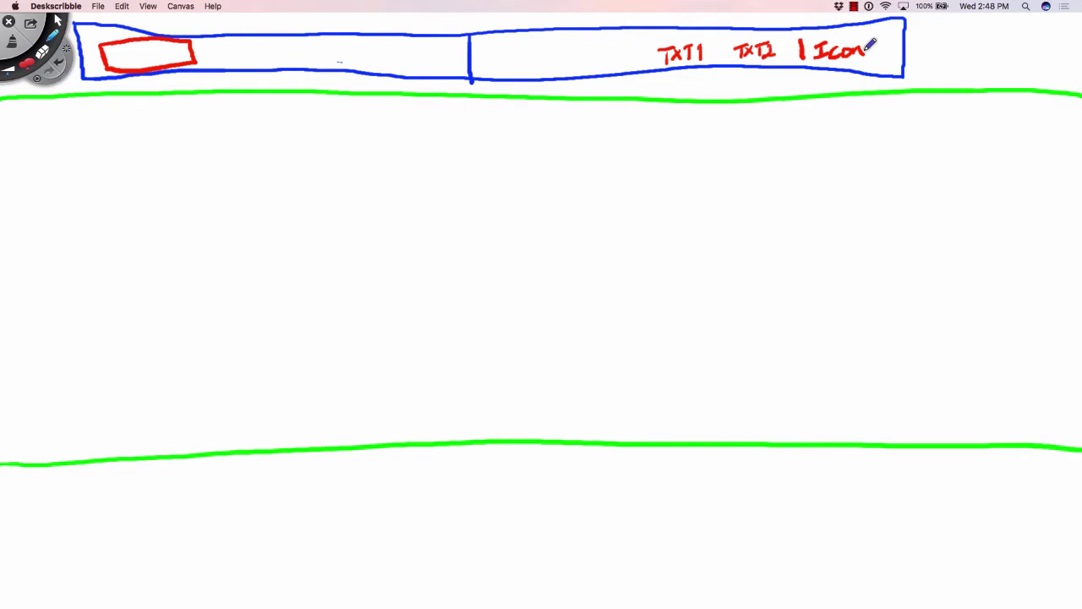
# - Check the homepage's hero area in Chrome, and in Deskscribble draw a large blue box between the two green lines
pyautogui.press('Escape')
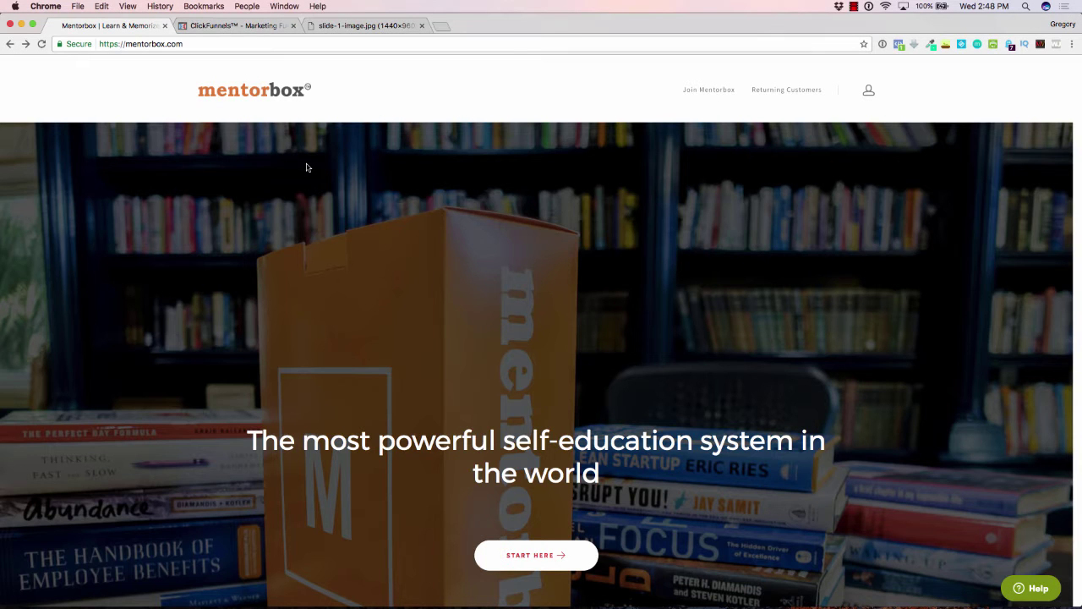
pyautogui.scroll(-5, 298, 234)
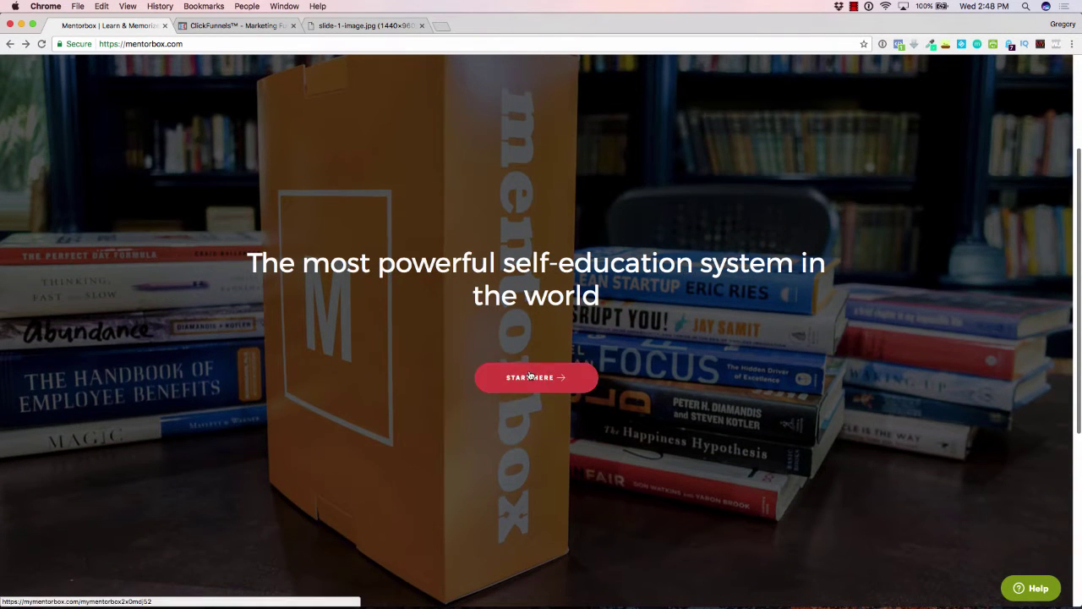
pyautogui.scroll(-4, 544, 370)
pyautogui.scroll(6, 544, 369)
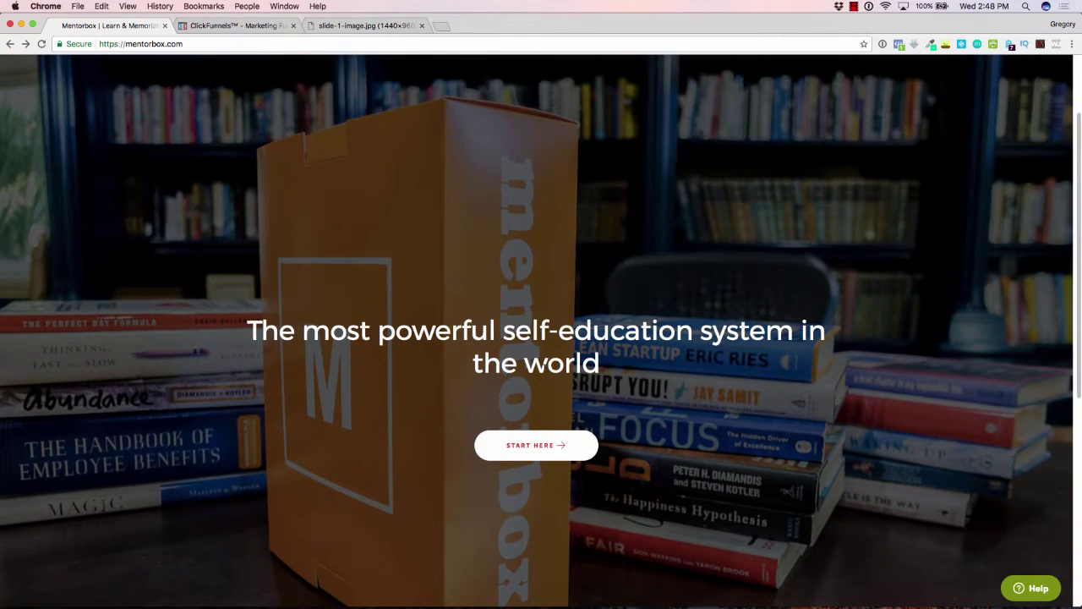
pyautogui.press('super+alt+d')
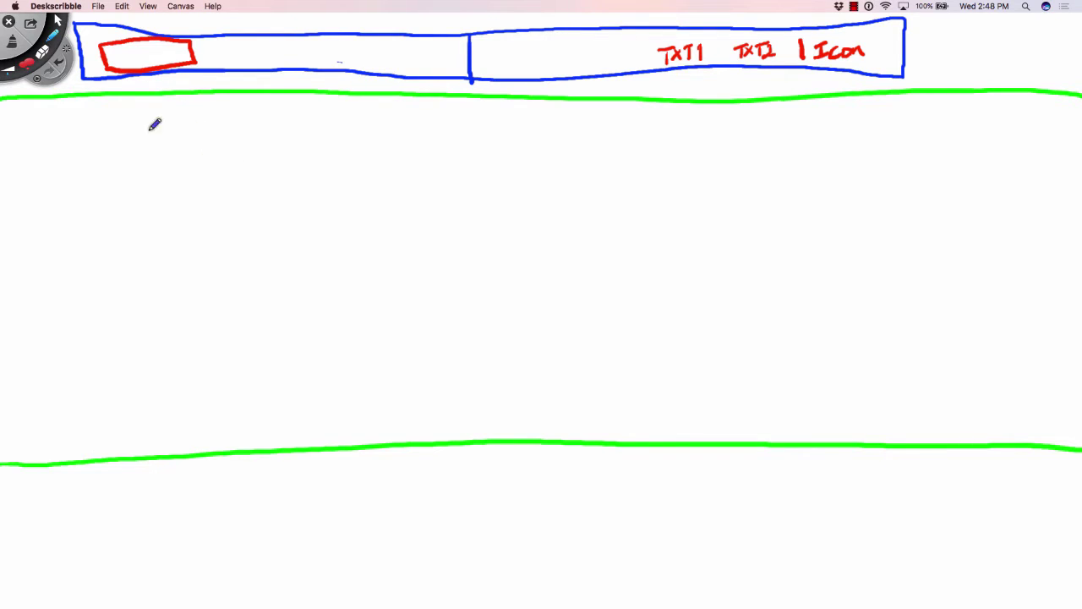
pyautogui.click(26, 55)
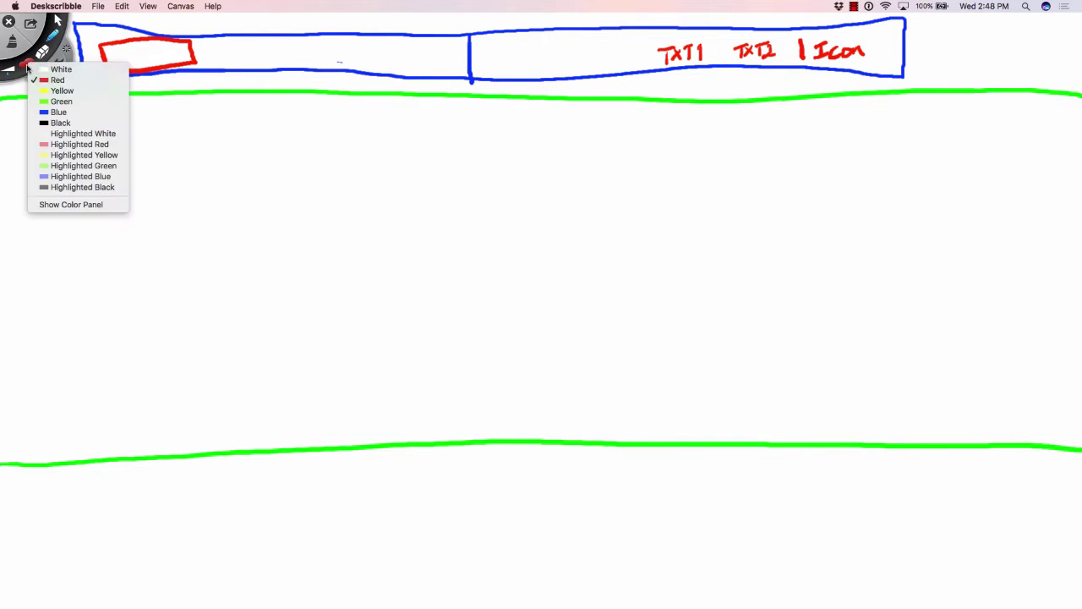
pyautogui.click(52, 112)
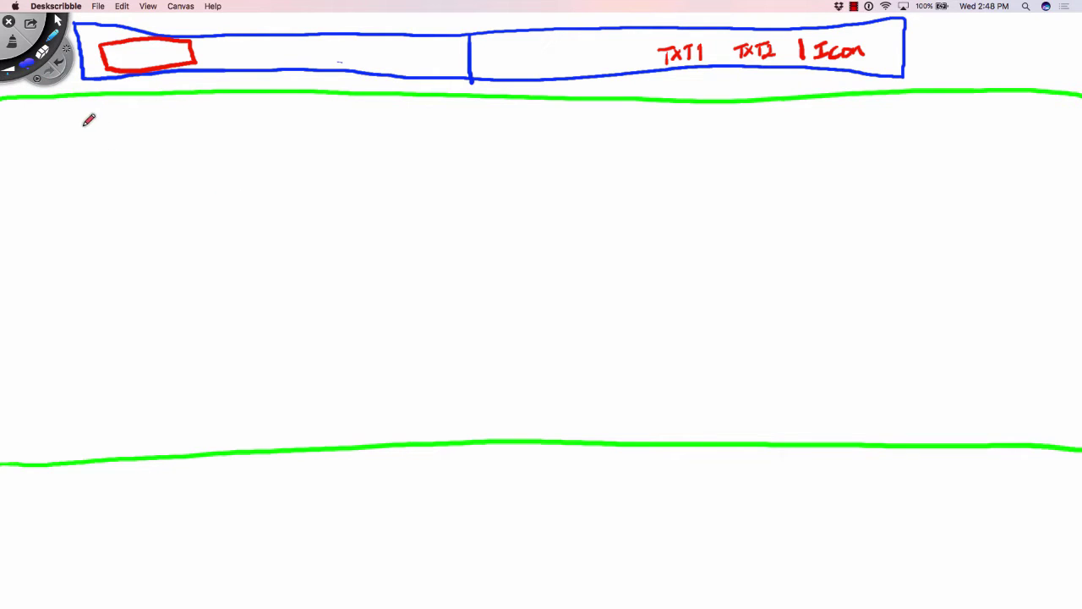
pyautogui.moveTo(86, 123); pyautogui.dragTo(118, 411)
pyautogui.moveTo(84, 122)
pyautogui.mouseDown()
pyautogui.moveTo(907, 119)
pyautogui.moveTo(918, 414)
pyautogui.mouseUp()
pyautogui.moveTo(117, 413)
pyautogui.mouseDown()
pyautogui.moveTo(442, 398)
pyautogui.moveTo(924, 401)
pyautogui.mouseUp()
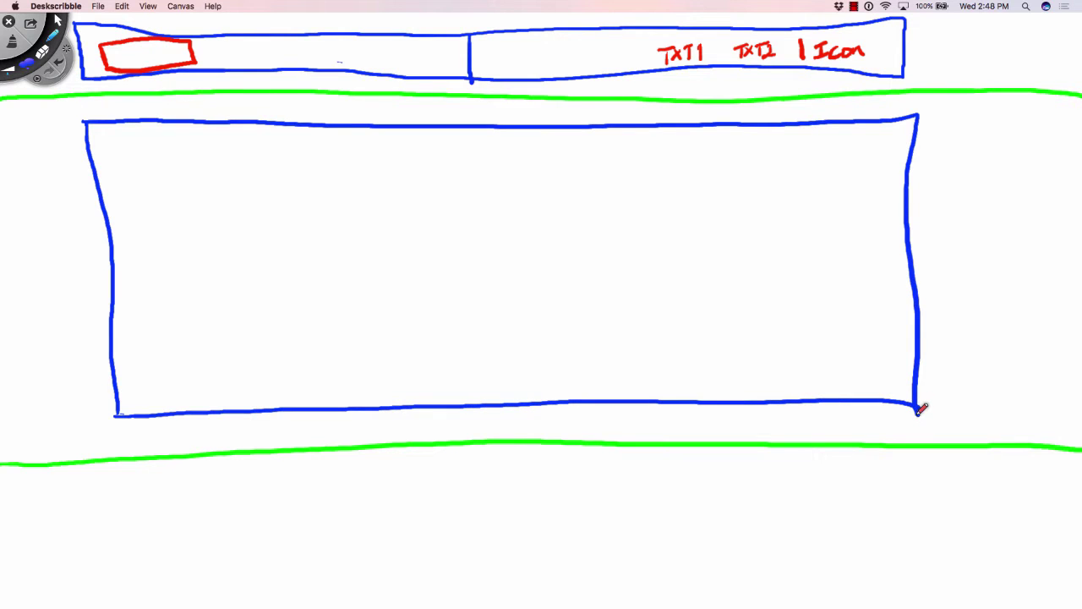
# - Write Headline in red inside the large blue box and add an oval containing the word Button beneath it
pyautogui.click(30, 65)
pyautogui.click(52, 80)
pyautogui.moveTo(339, 218)
pyautogui.mouseDown()
pyautogui.moveTo(392, 242)
pyautogui.moveTo(481, 234)
pyautogui.moveTo(529, 245)
pyautogui.mouseUp()
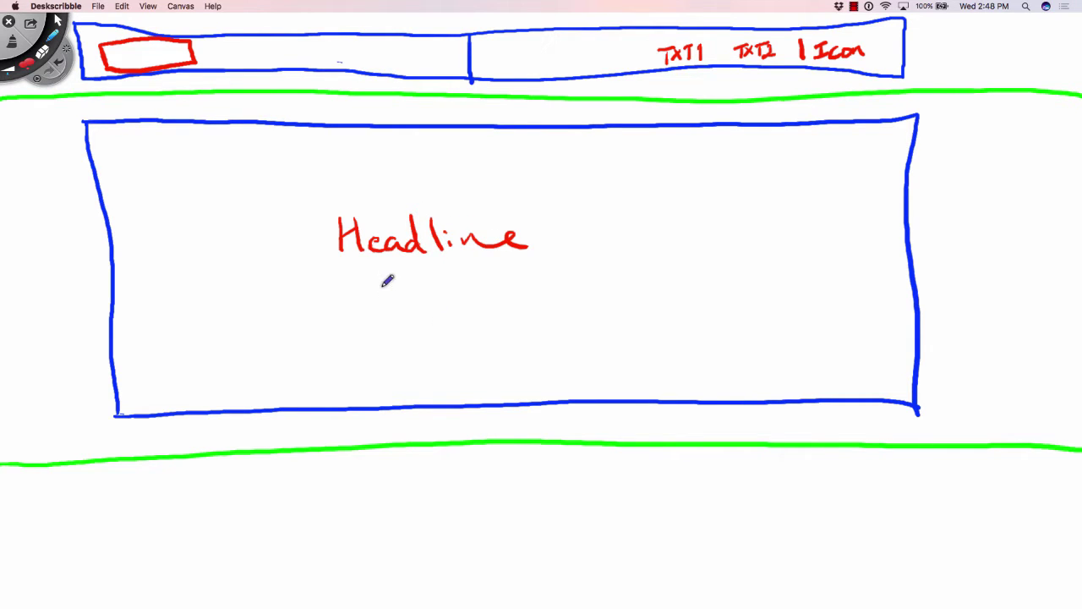
pyautogui.moveTo(385, 275)
pyautogui.mouseDown()
pyautogui.moveTo(402, 323)
pyautogui.moveTo(569, 301)
pyautogui.moveTo(438, 271)
pyautogui.moveTo(397, 282)
pyautogui.moveTo(394, 307)
pyautogui.moveTo(415, 299)
pyautogui.moveTo(428, 313)
pyautogui.moveTo(443, 283)
pyautogui.moveTo(480, 301)
pyautogui.moveTo(502, 298)
pyautogui.mouseUp()
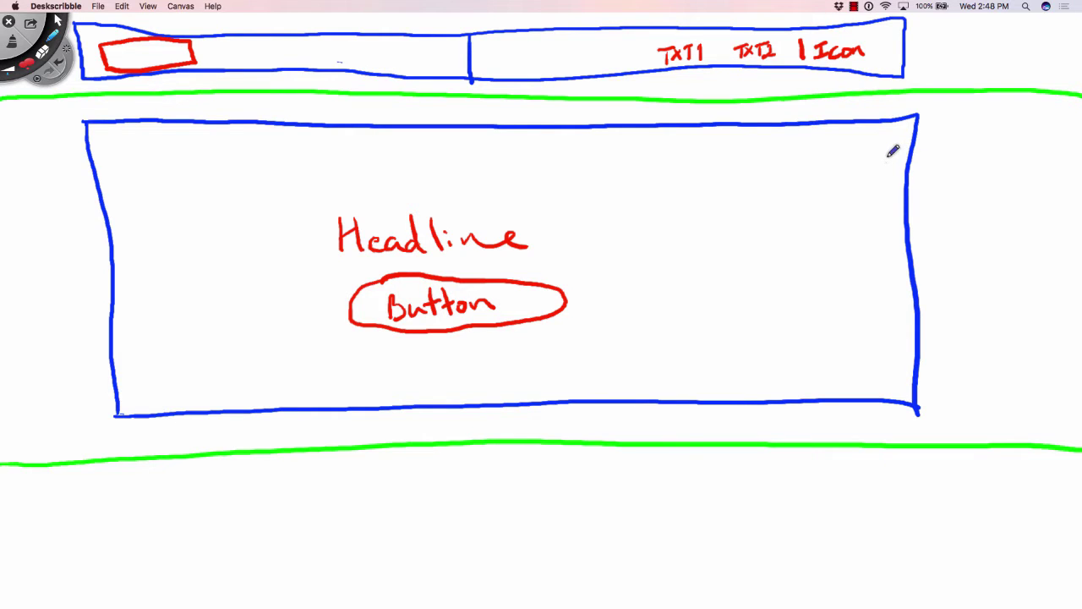
pyautogui.moveTo(886, 161)
pyautogui.mouseDown()
pyautogui.moveTo(898, 165)
pyautogui.moveTo(943, 138)
pyautogui.moveTo(964, 149)
pyautogui.mouseUp()
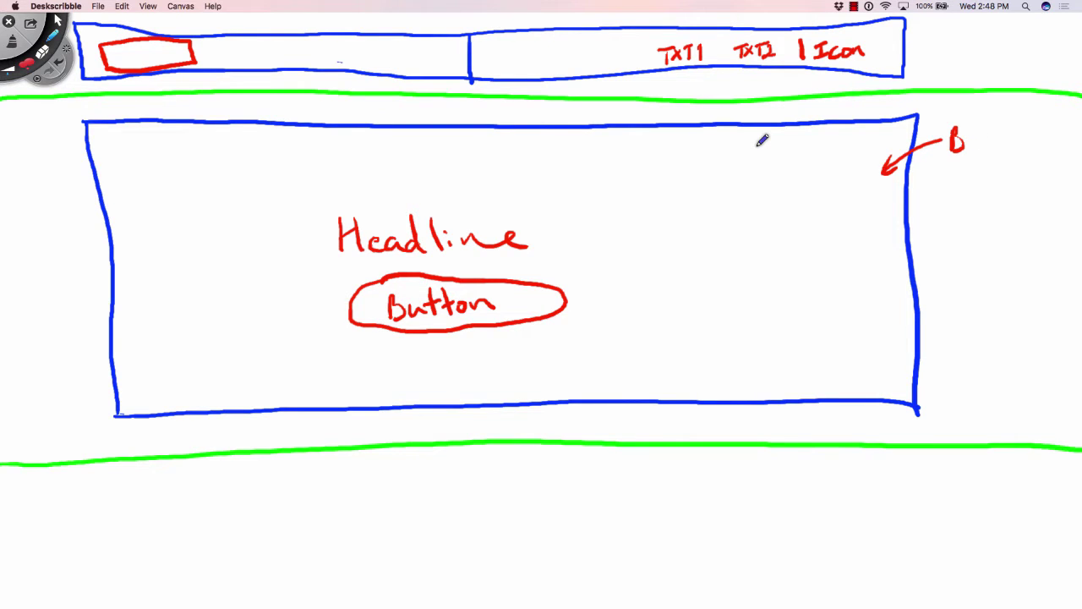
pyautogui.press('super+h')
pyautogui.scroll(3, 757, 167)
pyautogui.scroll(-5, 752, 254)
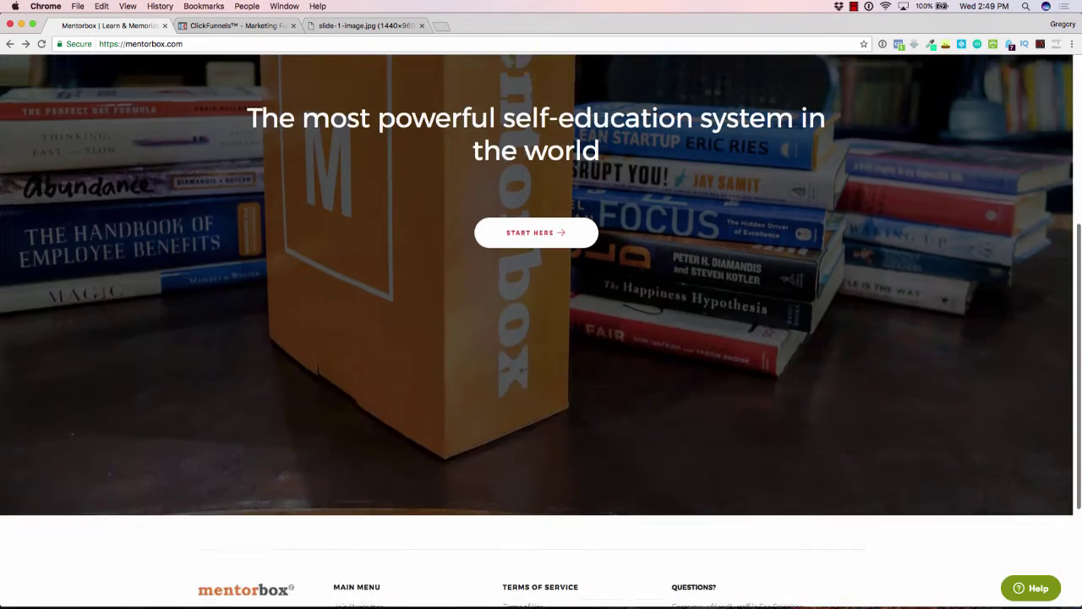
pyautogui.scroll(5, 747, 340)
pyautogui.press('super+Tab')
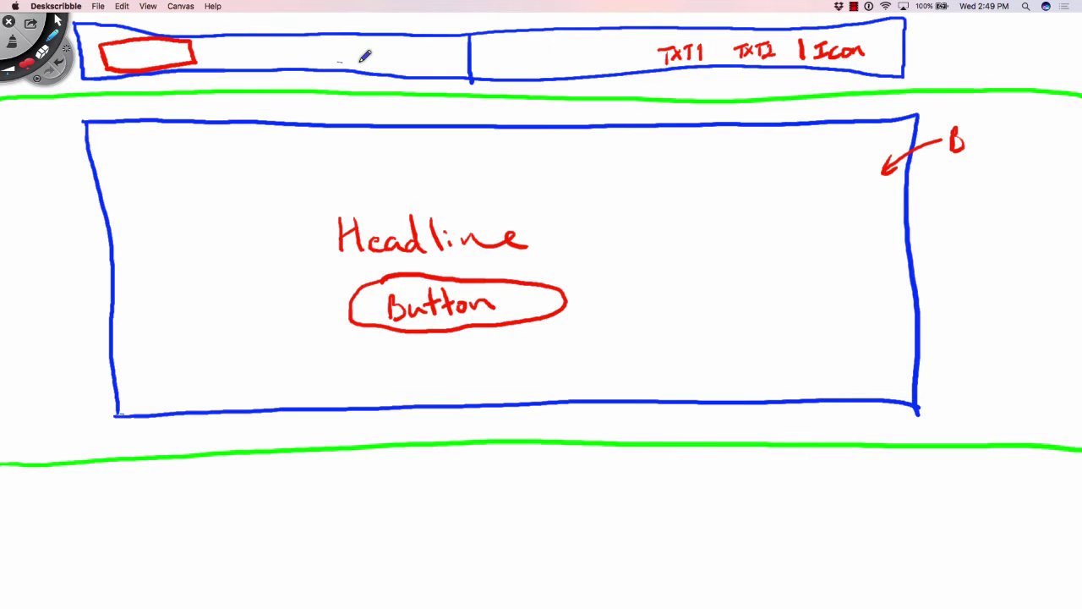
pyautogui.press('super+z')
pyautogui.press('super+z')
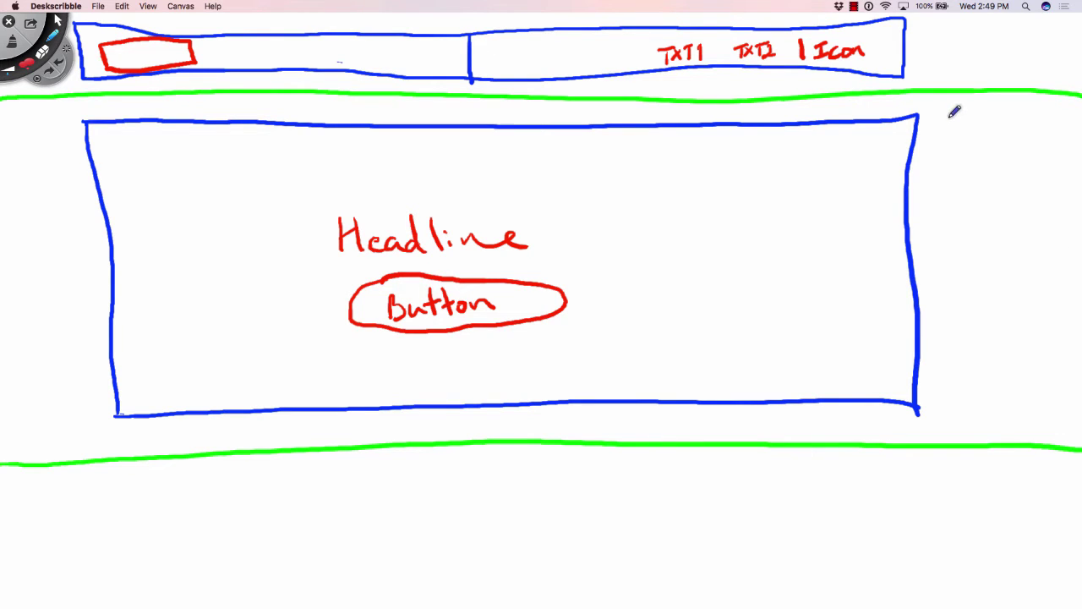
# - Write Background Image in red beside the upper corner of the large blue box, outside its edge
pyautogui.moveTo(949, 110)
pyautogui.mouseDown()
pyautogui.moveTo(962, 115)
pyautogui.moveTo(956, 132)
pyautogui.moveTo(1021, 116)
pyautogui.moveTo(1079, 124)
pyautogui.mouseUp()
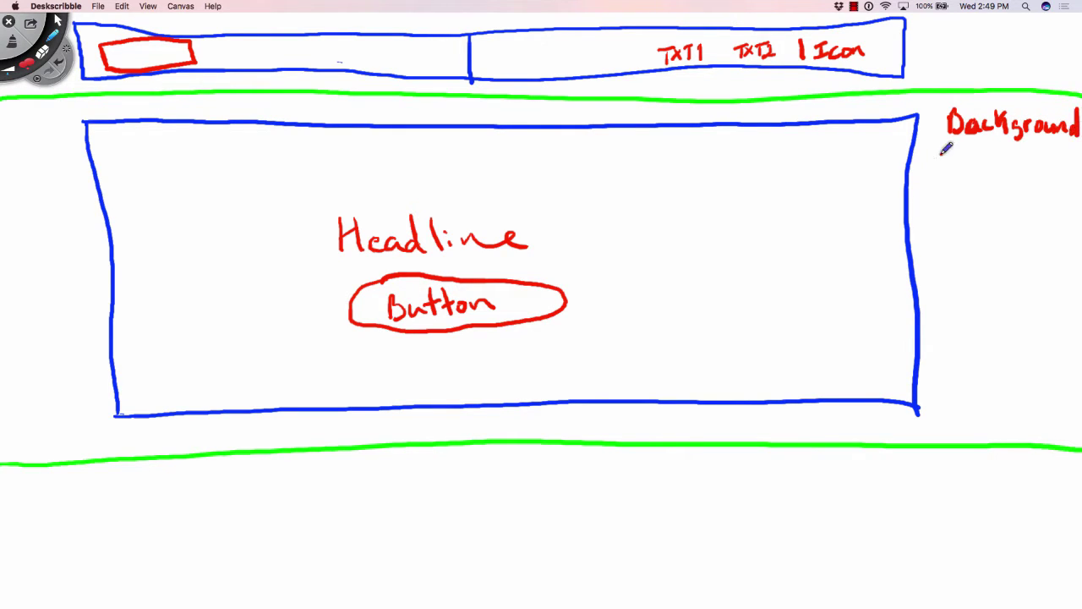
pyautogui.moveTo(940, 151)
pyautogui.mouseDown()
pyautogui.moveTo(947, 173)
pyautogui.moveTo(960, 169)
pyautogui.mouseUp()
pyautogui.moveTo(964, 166); pyautogui.dragTo(1049, 159)
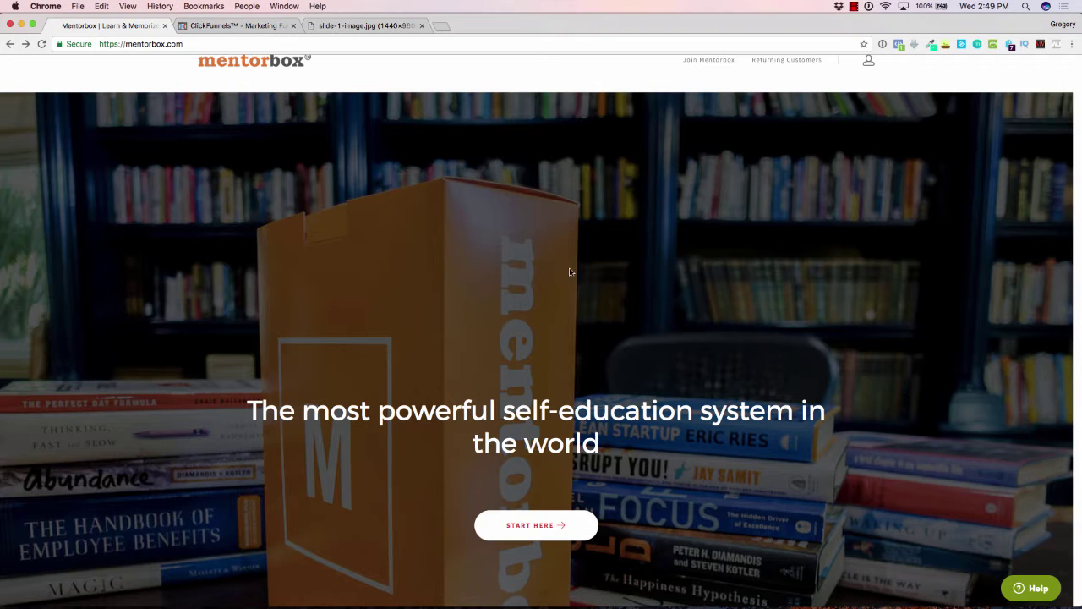
# - Check the homepage footer in Chrome, and in Deskscribble draw a thin blue row just below the lower green line
pyautogui.scroll(-10, 570, 270)
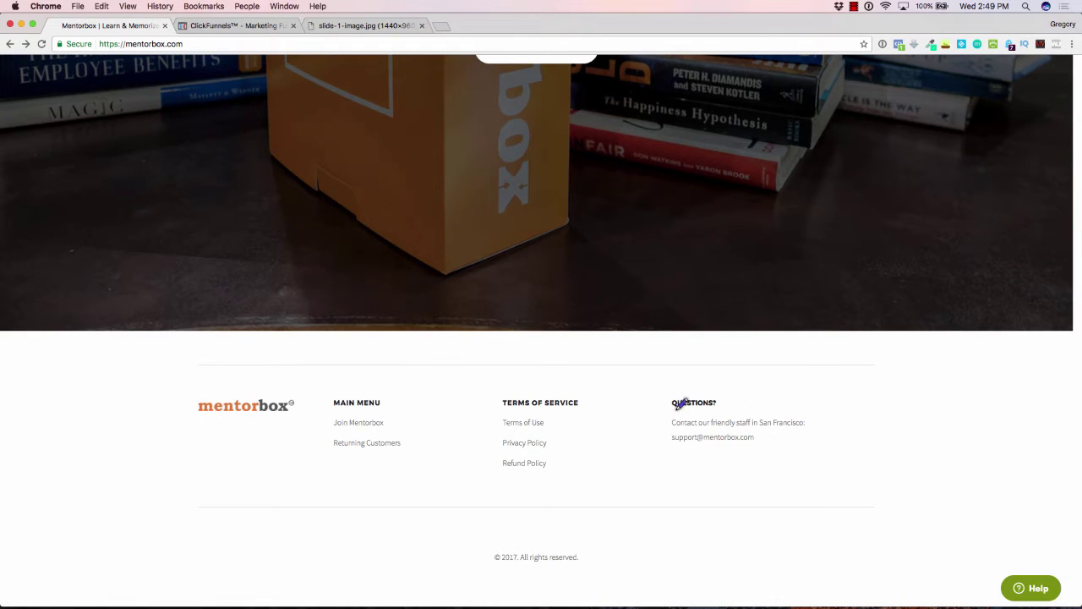
pyautogui.press('alt+super+d')
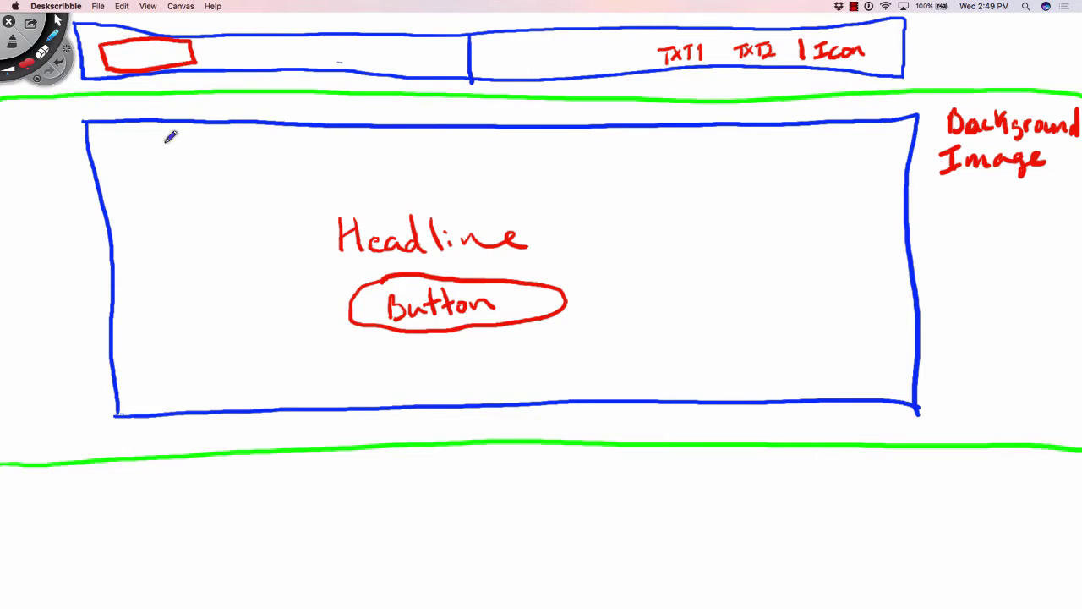
pyautogui.click(28, 64)
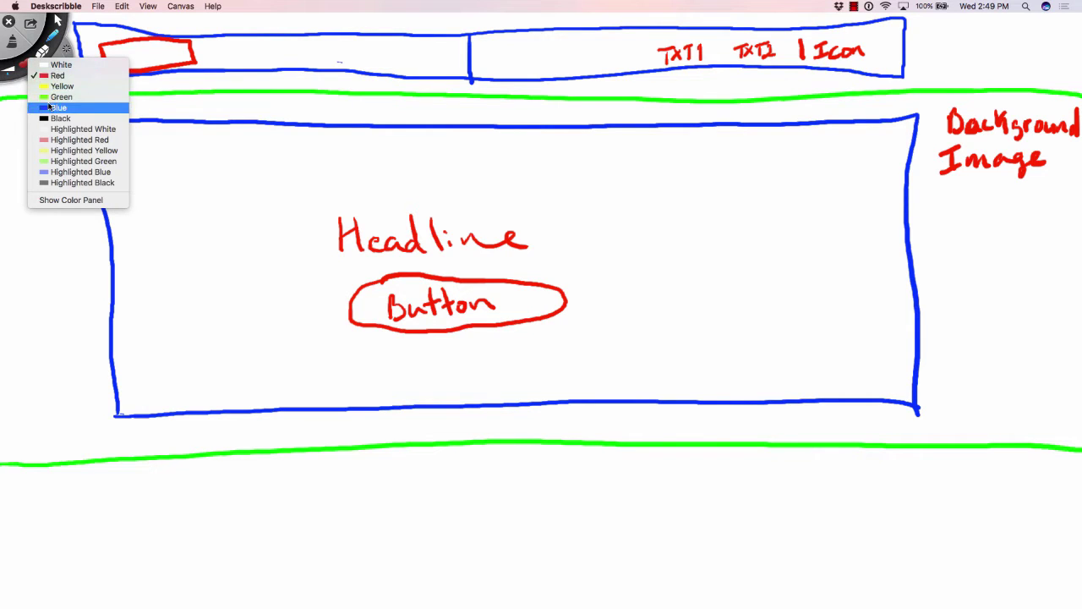
pyautogui.click(51, 108)
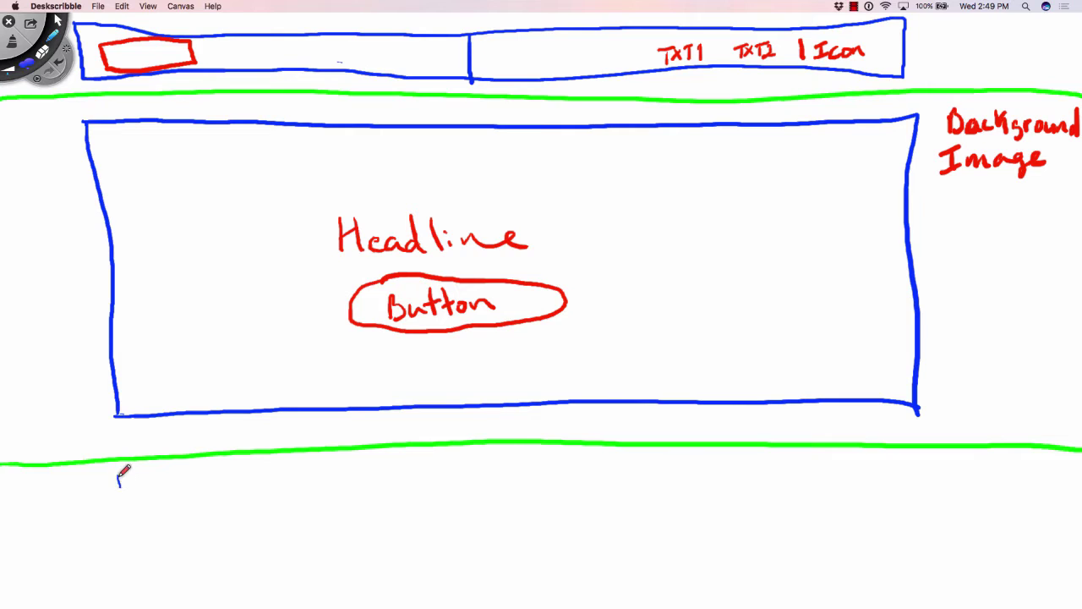
pyautogui.moveTo(127, 472); pyautogui.dragTo(132, 474)
pyautogui.moveTo(120, 474)
pyautogui.mouseDown()
pyautogui.moveTo(833, 449)
pyautogui.moveTo(930, 454)
pyautogui.moveTo(933, 467)
pyautogui.mouseUp()
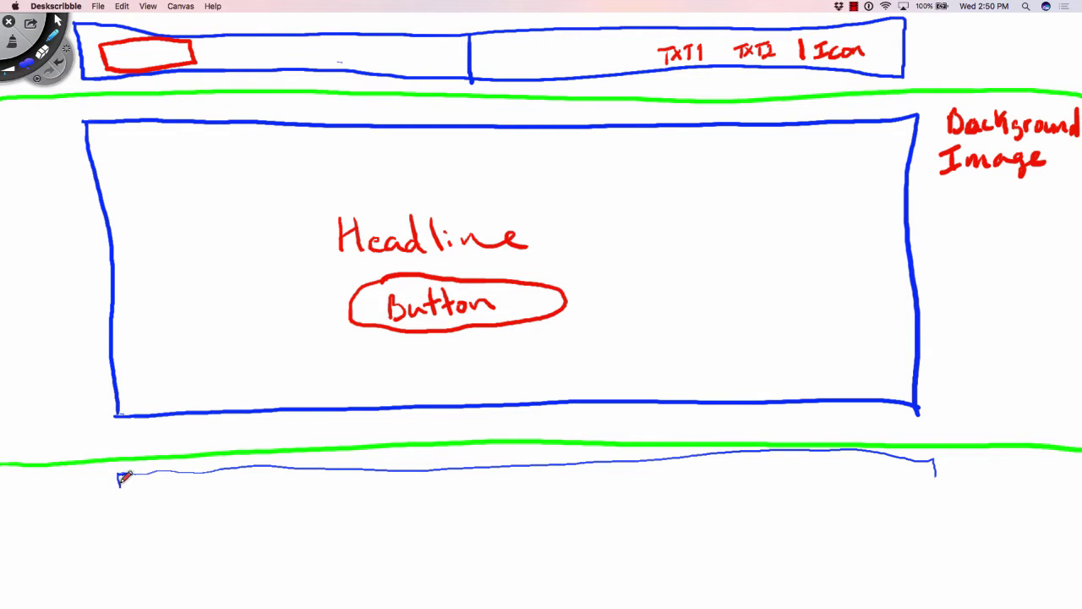
pyautogui.moveTo(119, 475)
pyautogui.mouseDown()
pyautogui.moveTo(135, 490)
pyautogui.moveTo(657, 488)
pyautogui.moveTo(935, 470)
pyautogui.mouseUp()
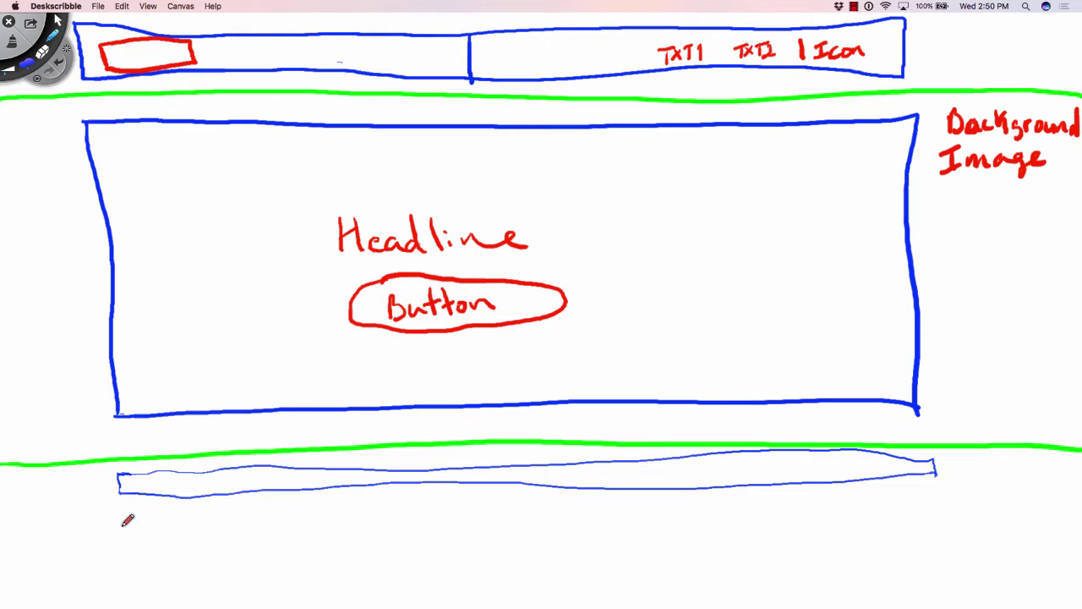
# - Draw three more blue rows beneath the thin footer row, making the first of them taller than the others
pyautogui.moveTo(127, 513); pyautogui.dragTo(127, 550)
pyautogui.moveTo(127, 513); pyautogui.dragTo(937, 489)
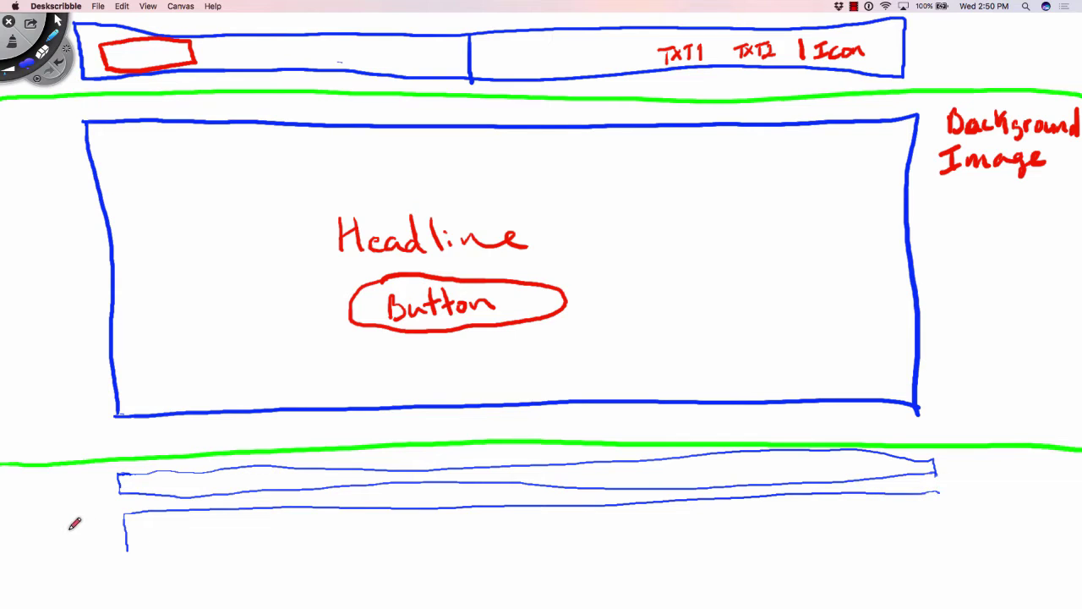
pyautogui.moveTo(125, 541)
pyautogui.mouseDown()
pyautogui.moveTo(168, 556)
pyautogui.moveTo(751, 545)
pyautogui.moveTo(916, 530)
pyautogui.moveTo(946, 501)
pyautogui.moveTo(941, 489)
pyautogui.mouseUp()
pyautogui.moveTo(126, 577)
pyautogui.mouseDown()
pyautogui.moveTo(129, 587)
pyautogui.moveTo(165, 573)
pyautogui.moveTo(695, 571)
pyautogui.moveTo(901, 556)
pyautogui.moveTo(948, 582)
pyautogui.moveTo(129, 593)
pyautogui.mouseUp()
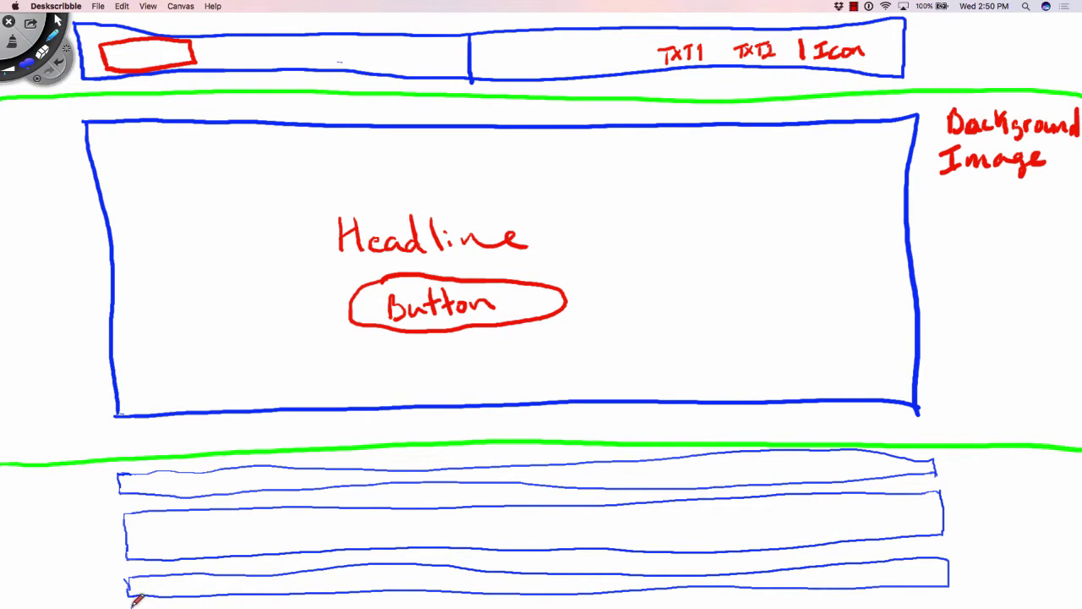
pyautogui.moveTo(133, 602)
pyautogui.mouseDown()
pyautogui.moveTo(938, 595)
pyautogui.moveTo(941, 607)
pyautogui.mouseUp()
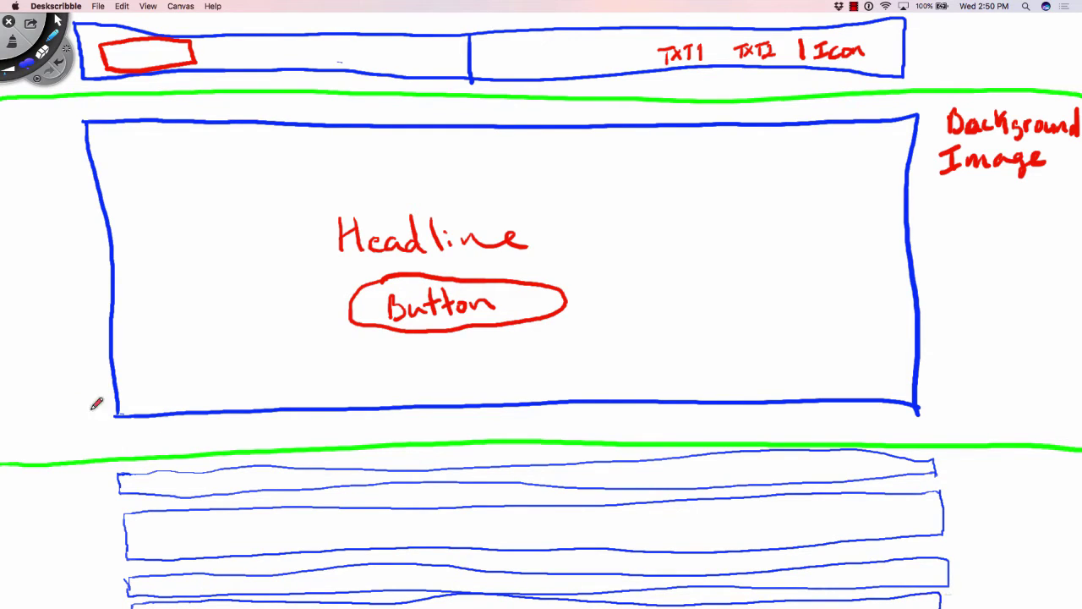
# - Check the footer columns in Chrome, and in Deskscribble split the tall footer row into four columns with three vertical blue lines
pyautogui.press('super+Tab')
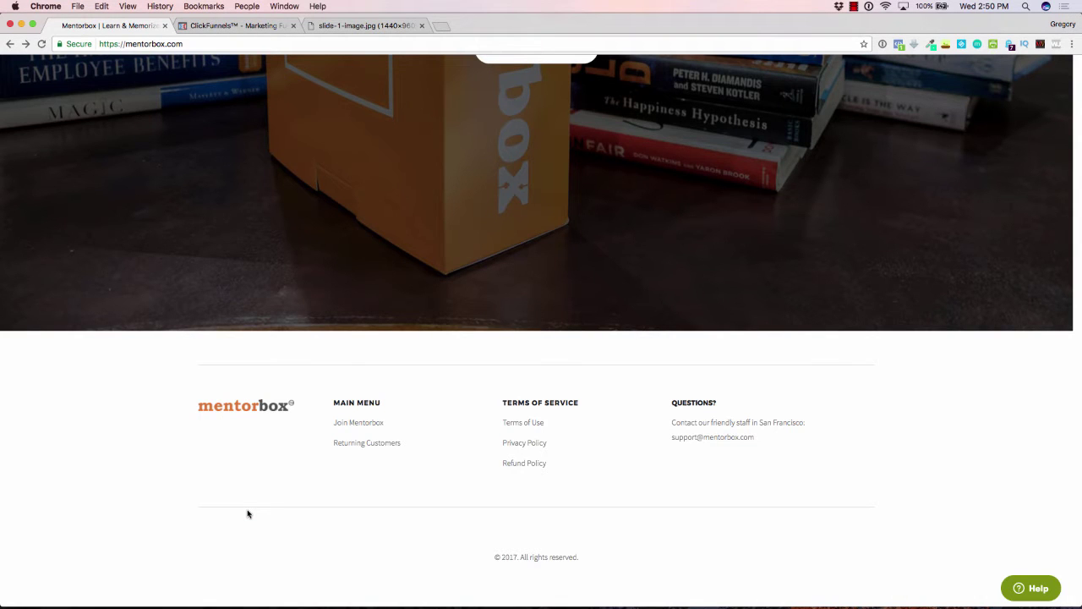
pyautogui.press('super+Tab')
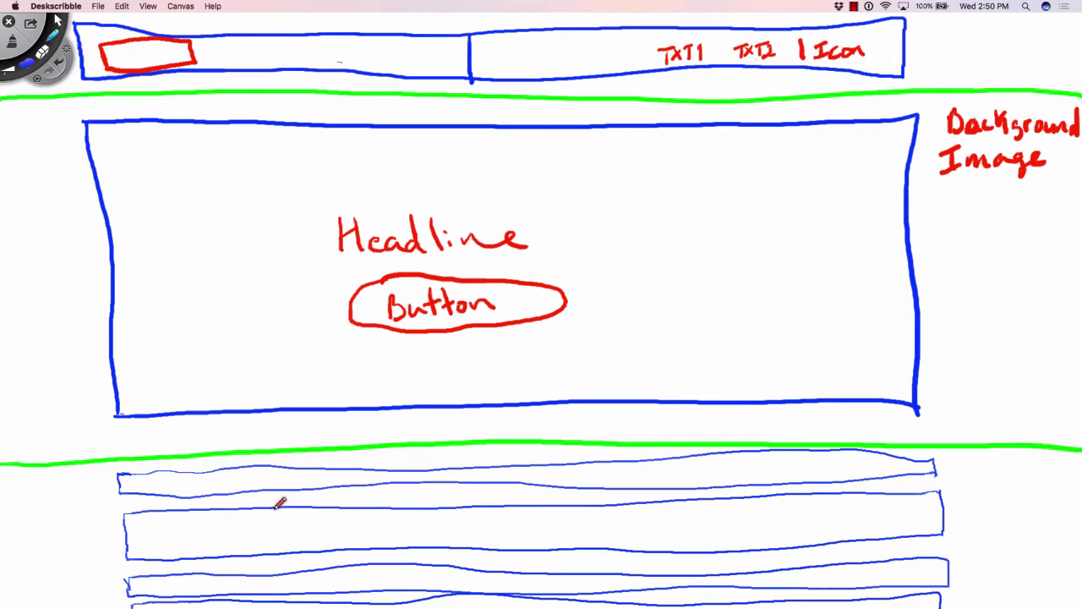
pyautogui.moveTo(272, 506); pyautogui.dragTo(288, 556)
pyautogui.moveTo(423, 507); pyautogui.dragTo(438, 548)
pyautogui.moveTo(693, 498); pyautogui.dragTo(704, 555)
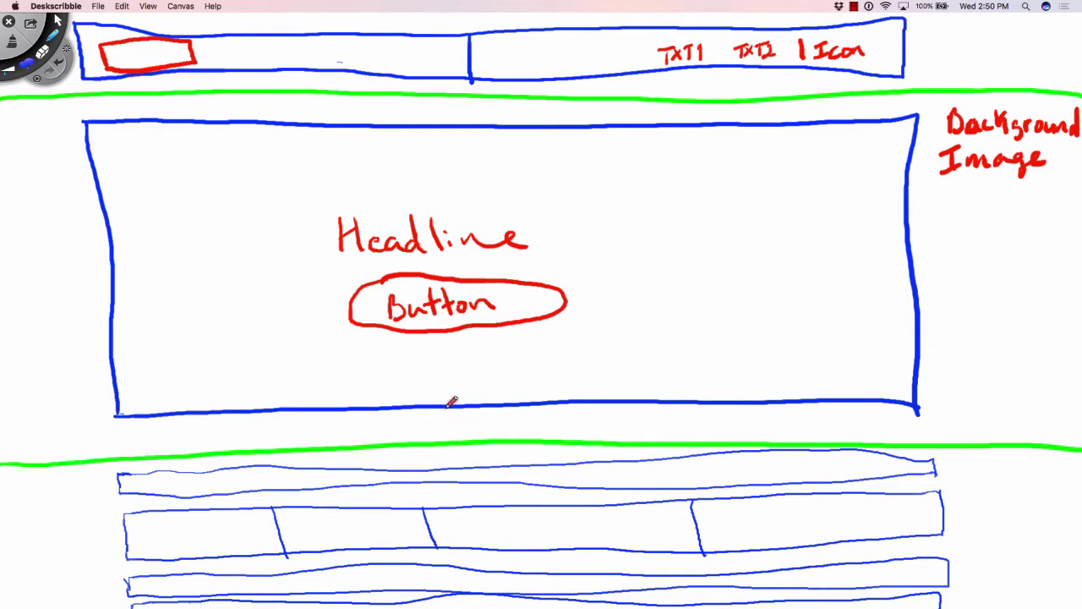
# - Erase the overlapping lines between the last two footer rows and redraw both row edges in blue
pyautogui.press('e')
pyautogui.moveTo(520, 591)
pyautogui.mouseDown()
pyautogui.moveTo(476, 583)
pyautogui.moveTo(423, 597)
pyautogui.moveTo(502, 589)
pyautogui.moveTo(425, 595)
pyautogui.mouseUp()
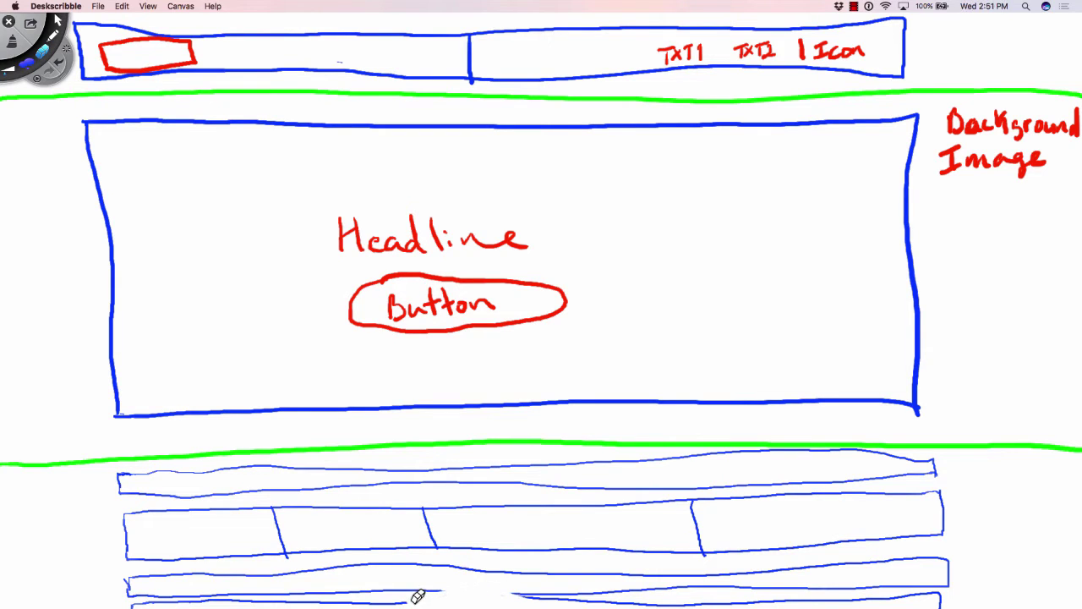
pyautogui.click(55, 37)
pyautogui.moveTo(405, 600); pyautogui.dragTo(535, 596)
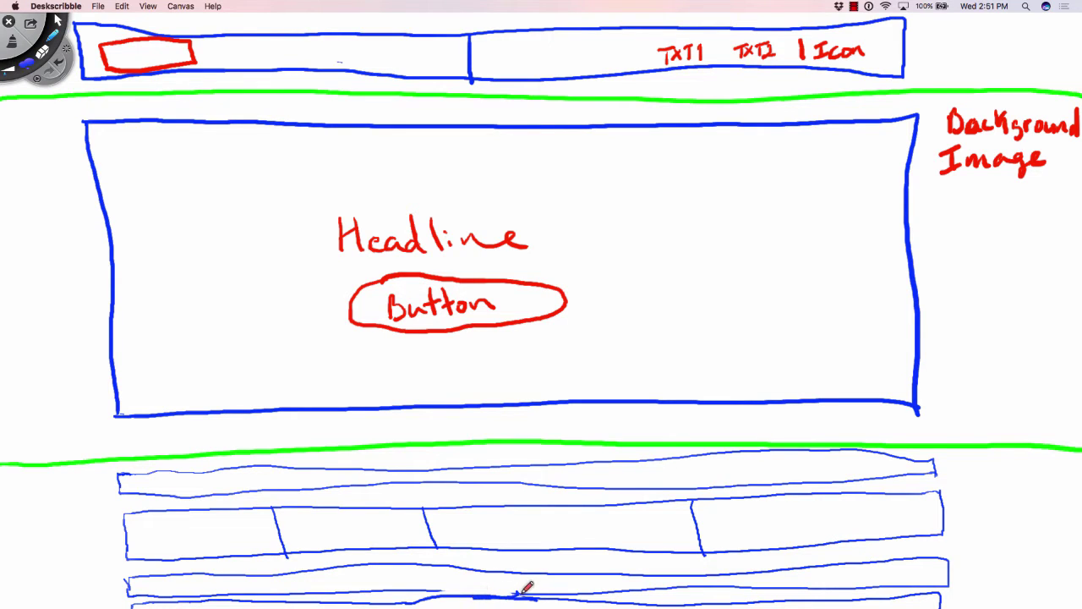
pyautogui.moveTo(514, 591); pyautogui.dragTo(443, 591)
# - Review the Mentorbox homepage in Chrome against the finished wireframe, and close the Deskscribble canvas
pyautogui.press('super+Tab')
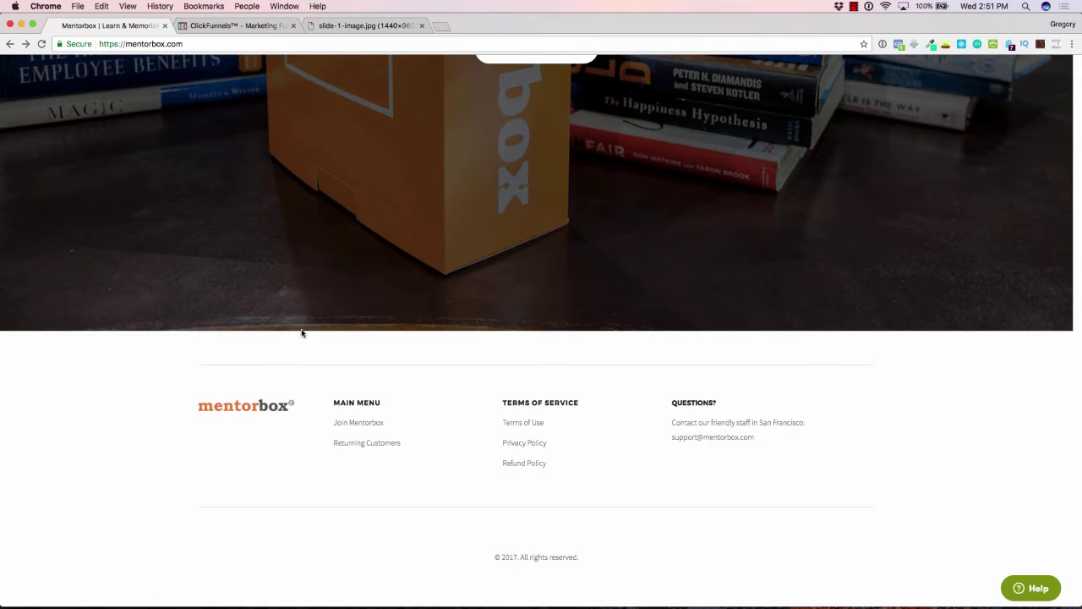
pyautogui.scroll(2, 384, 454)
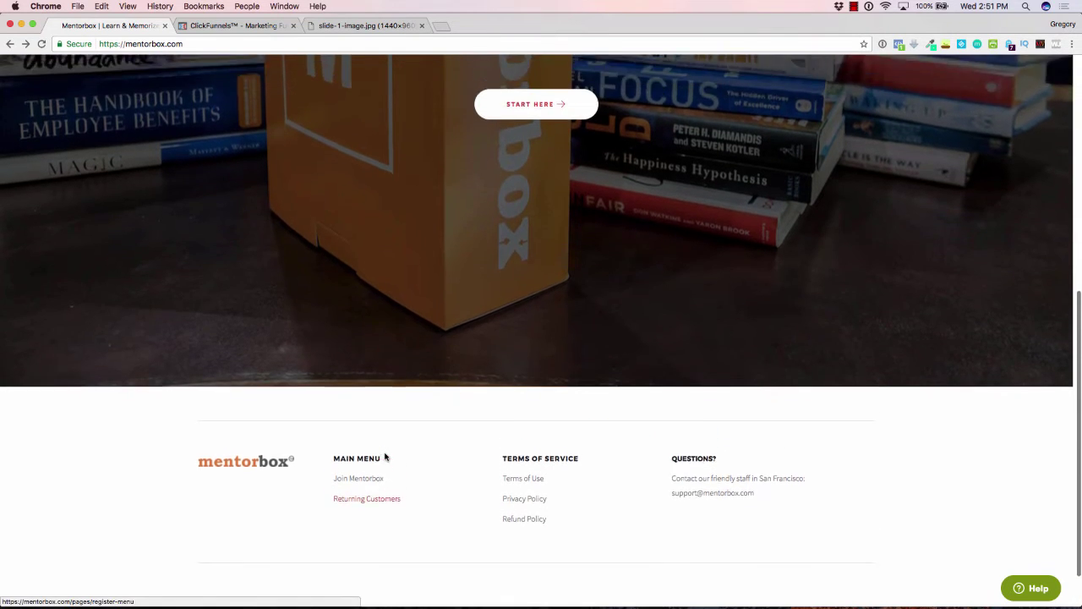
pyautogui.scroll(15, 385, 456)
pyautogui.scroll(-15, 385, 457)
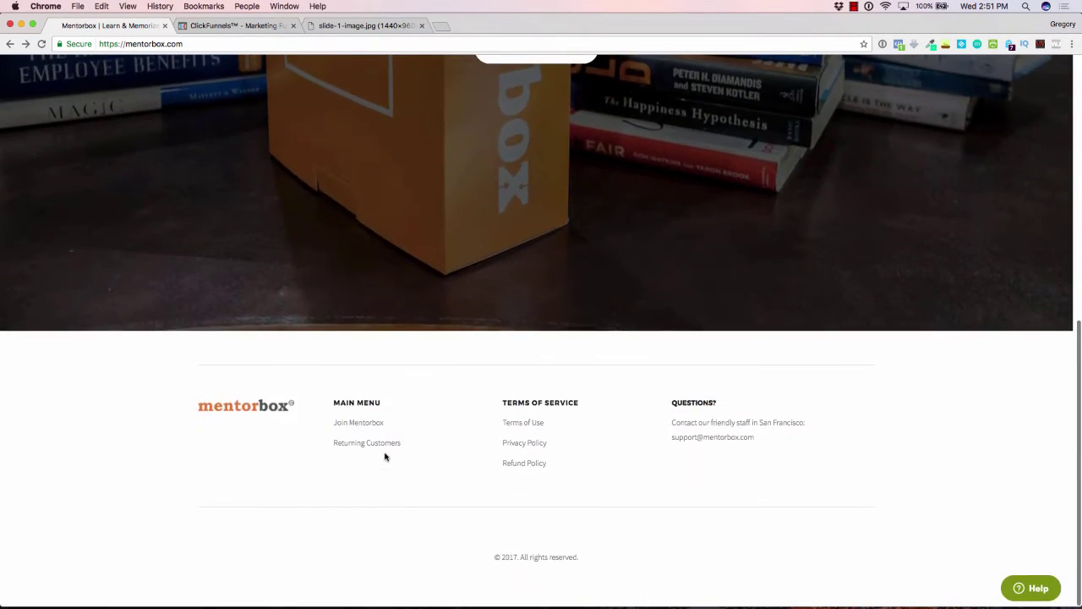
pyautogui.press('super+Tab')
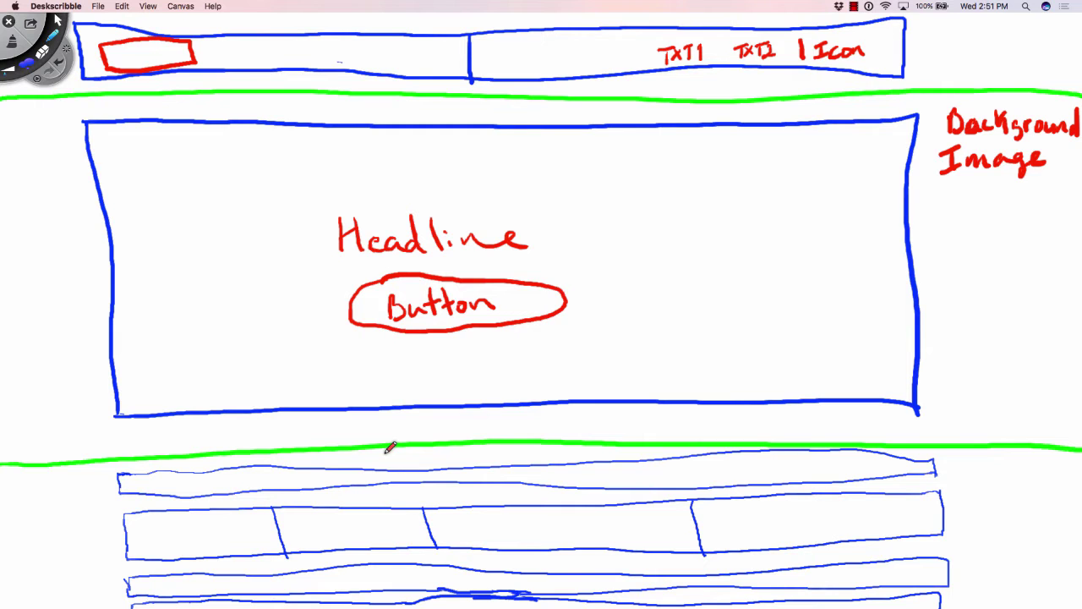
pyautogui.press('Escape')
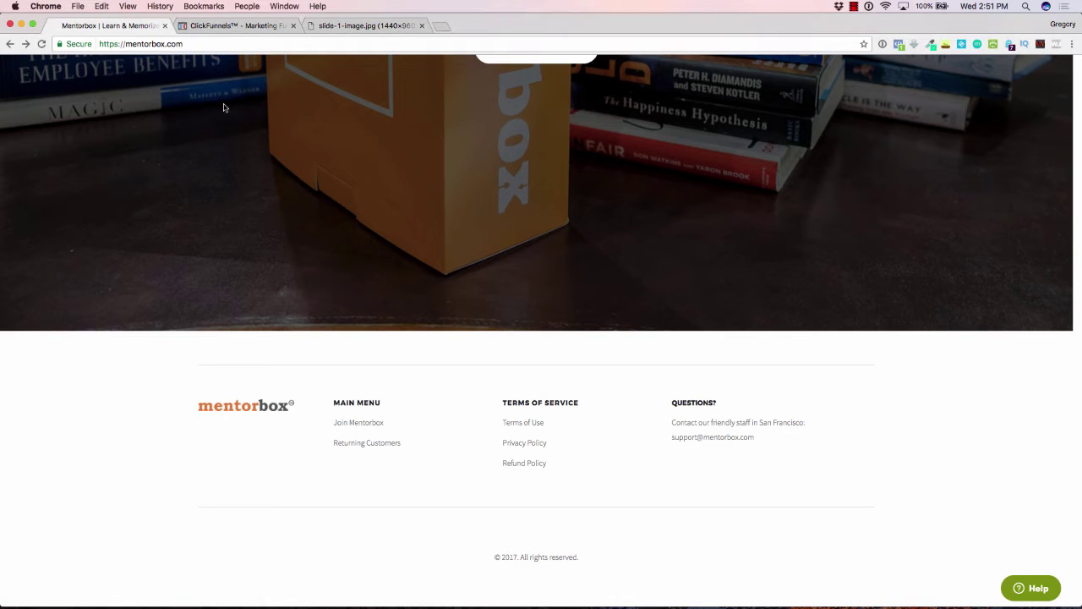
# - Switch to ClickFunnels in Chrome and build a new custom funnel named Mentor Box Home Template
pyautogui.click(247, 27)
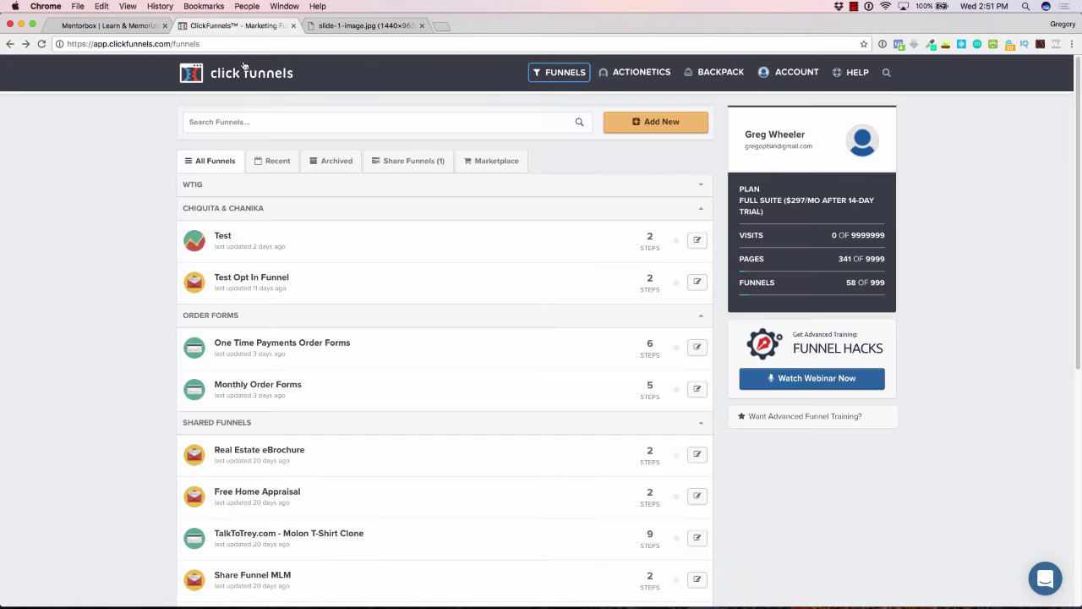
pyautogui.click(638, 123)
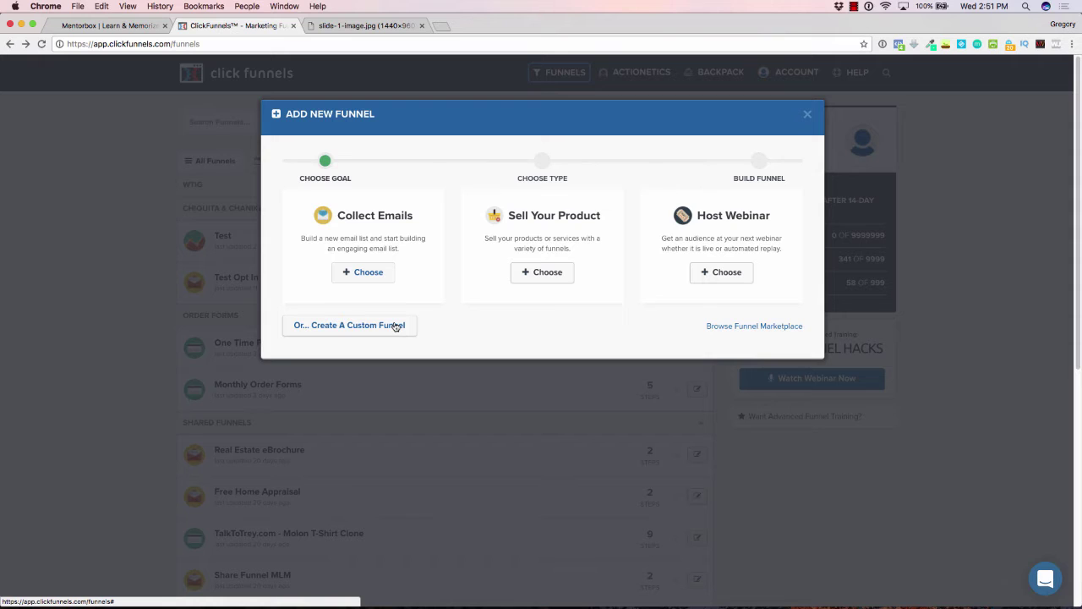
pyautogui.click(394, 326)
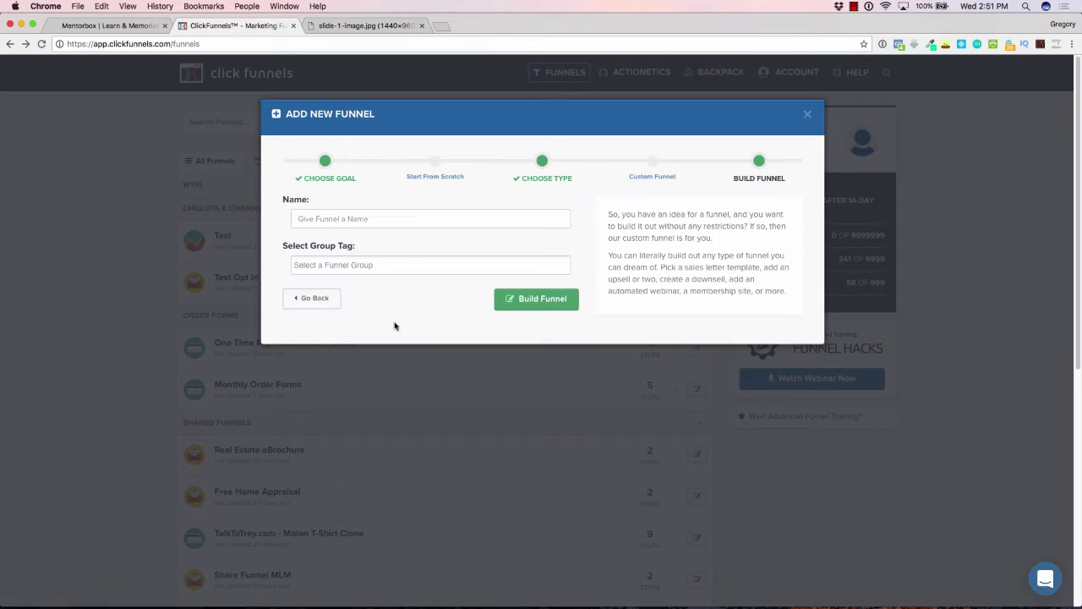
pyautogui.click(362, 219)
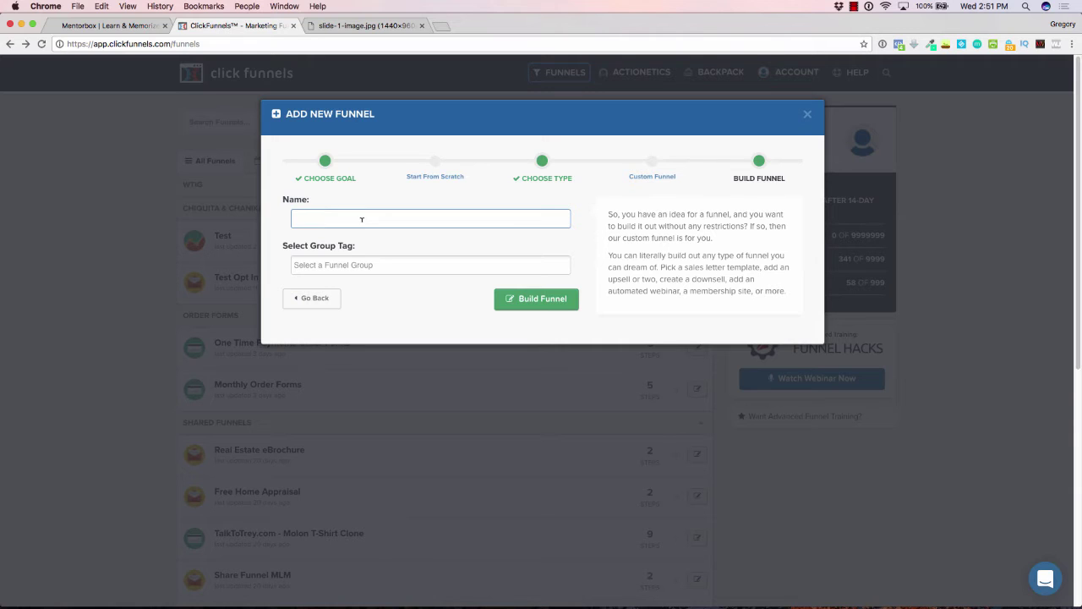
pyautogui.write('Mentor Box Home Page Template')
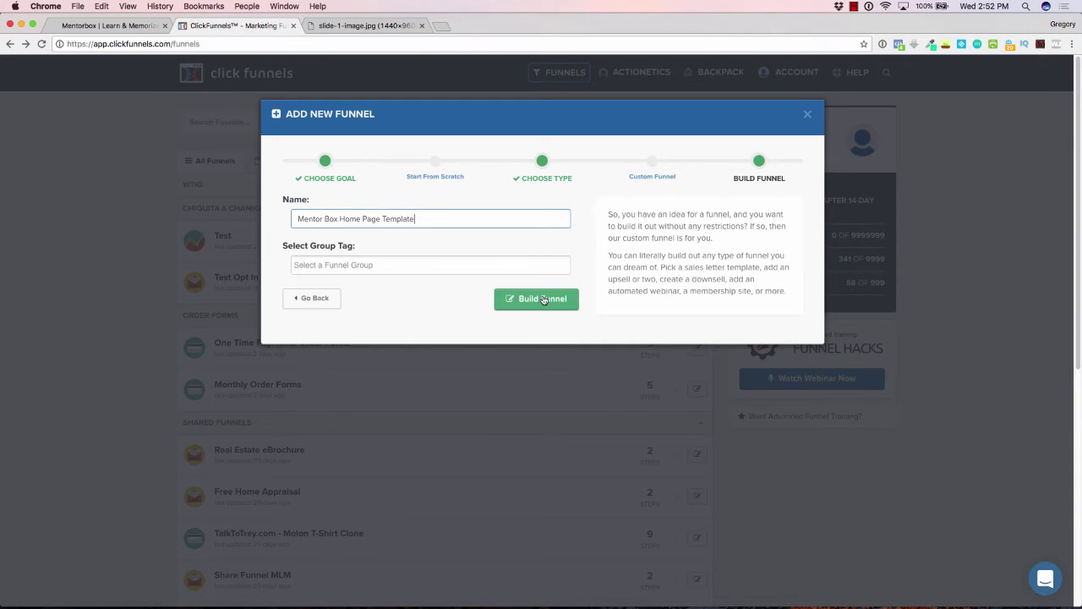
pyautogui.moveTo(423, 217); pyautogui.dragTo(362, 219)
pyautogui.press('BackSpace')
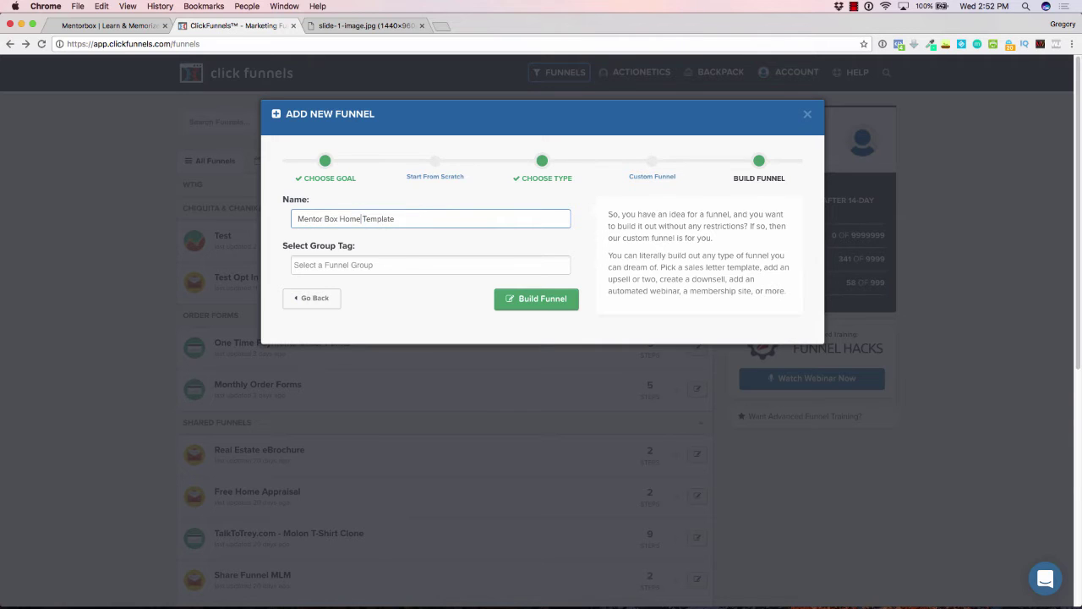
pyautogui.click(530, 298)
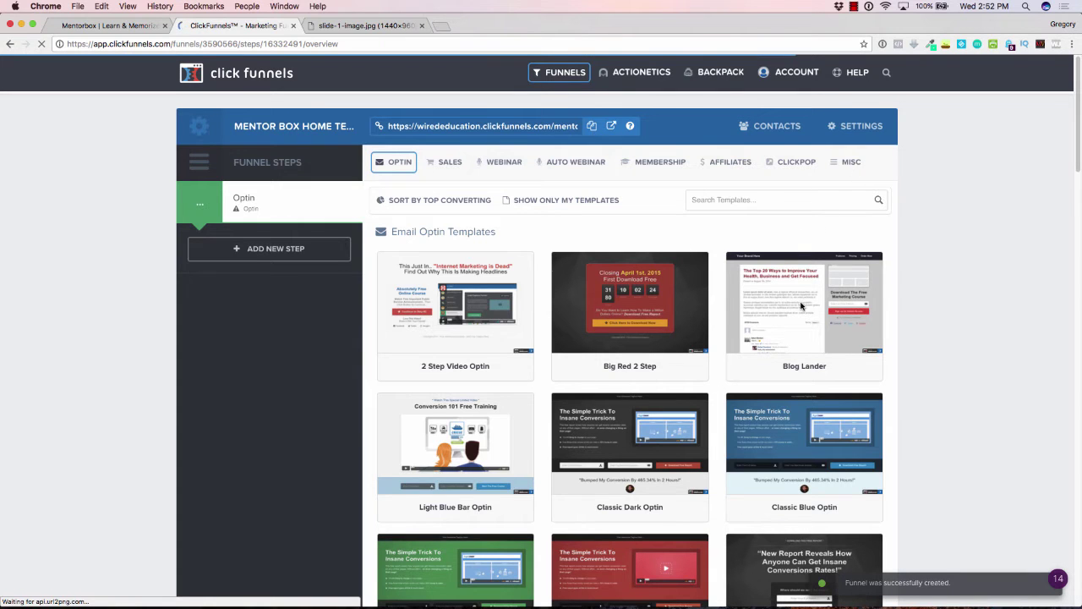
# - Apply the Optin Blank Start template to the Optin step and open its page in the editor
pyautogui.scroll(-3, 802, 306)
pyautogui.scroll(-10, 801, 306)
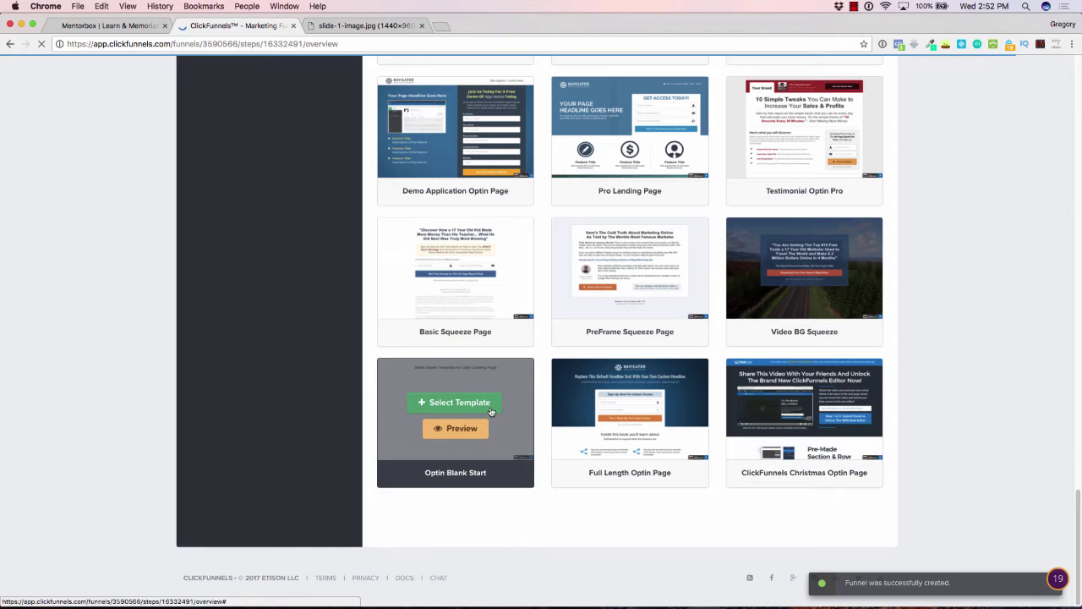
pyautogui.click(489, 407)
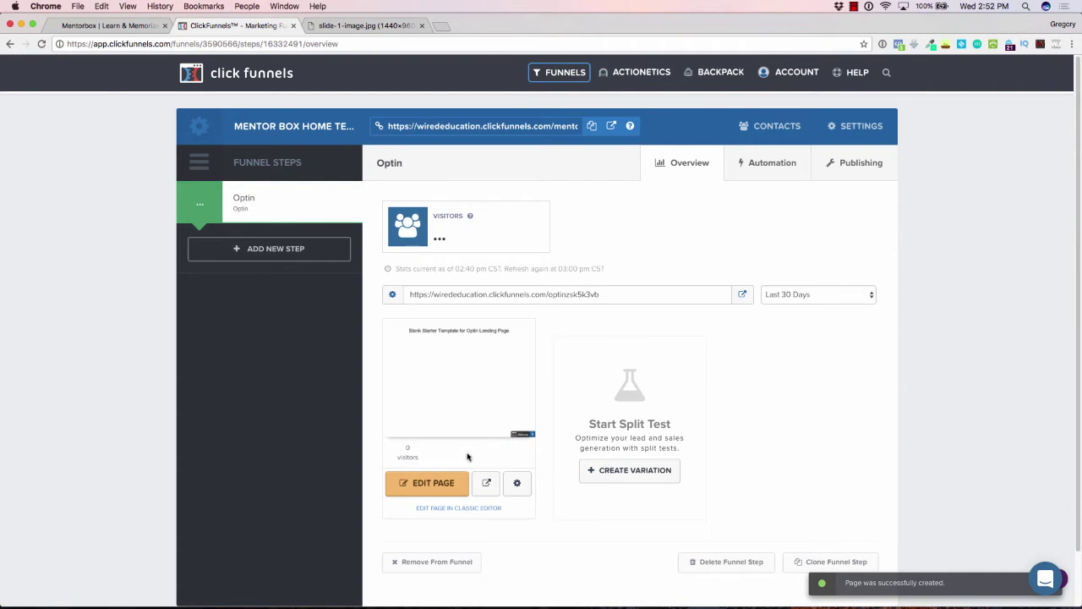
pyautogui.click(453, 484)
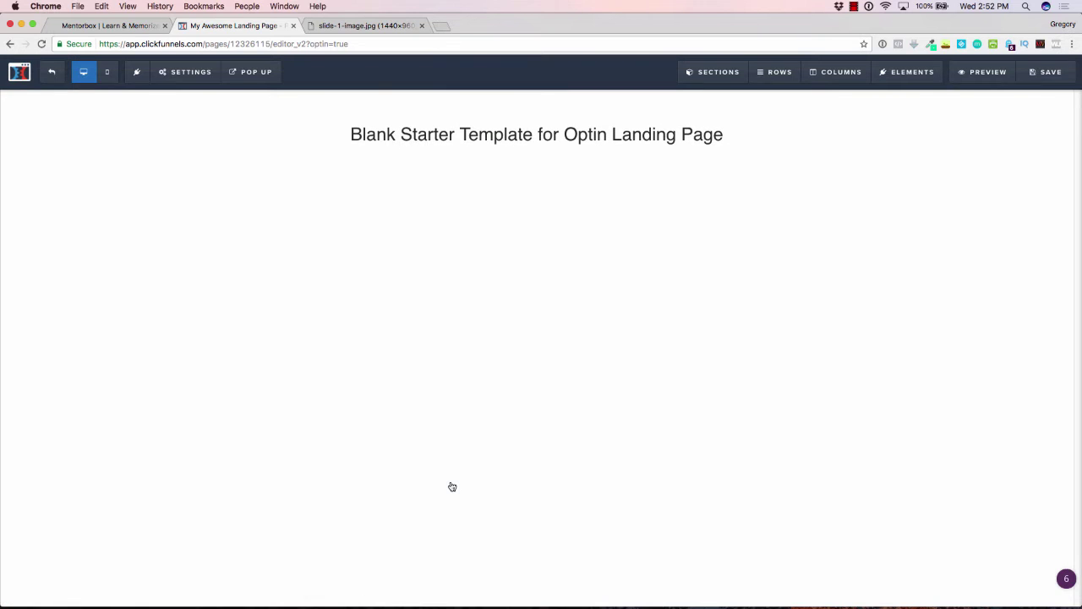
# - Delete the starter headline's section from the page, and check the wireframe in Deskscribble before returning to the editor
pyautogui.click(842, 140)
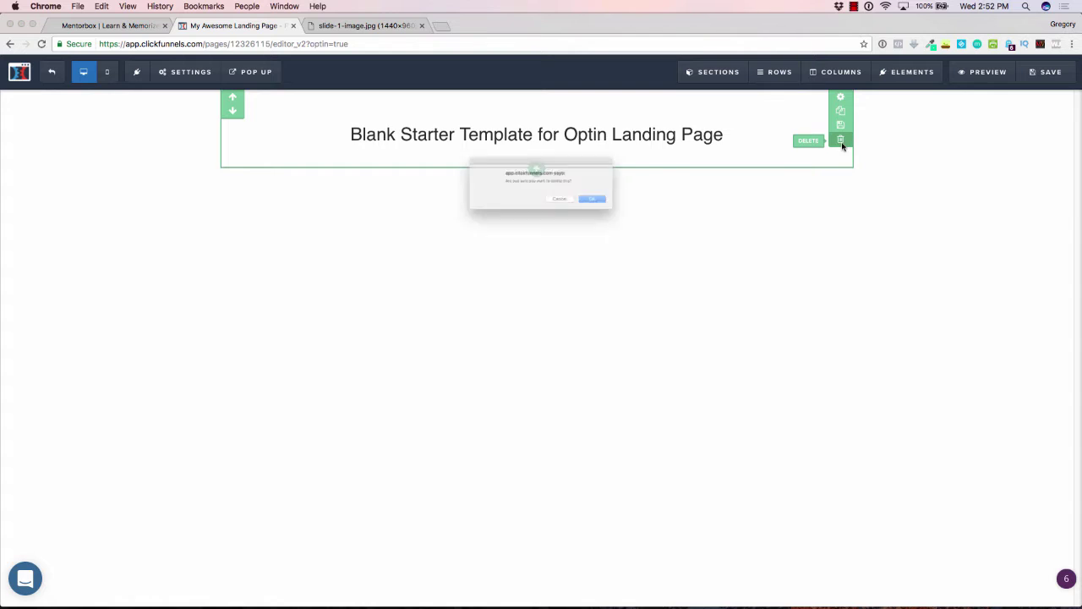
pyautogui.click(624, 211)
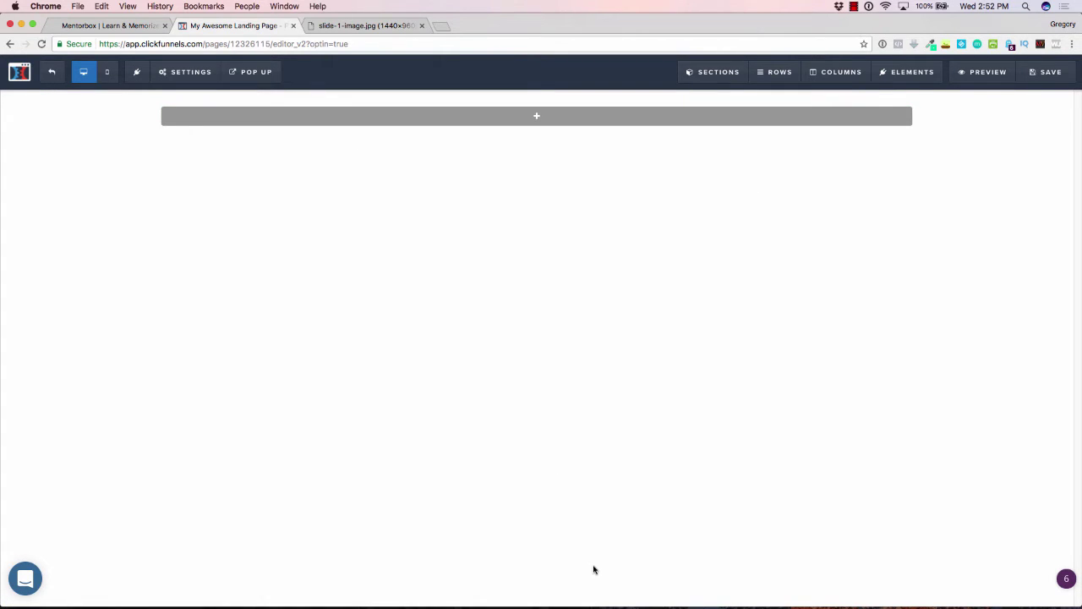
pyautogui.press('super+Tab')
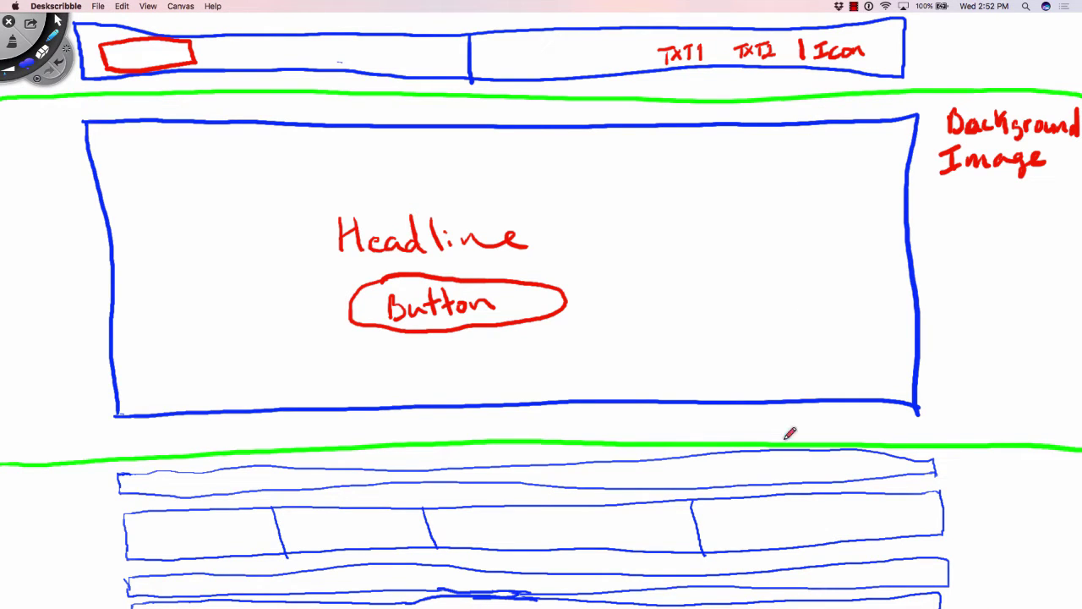
pyautogui.press('super+Tab')
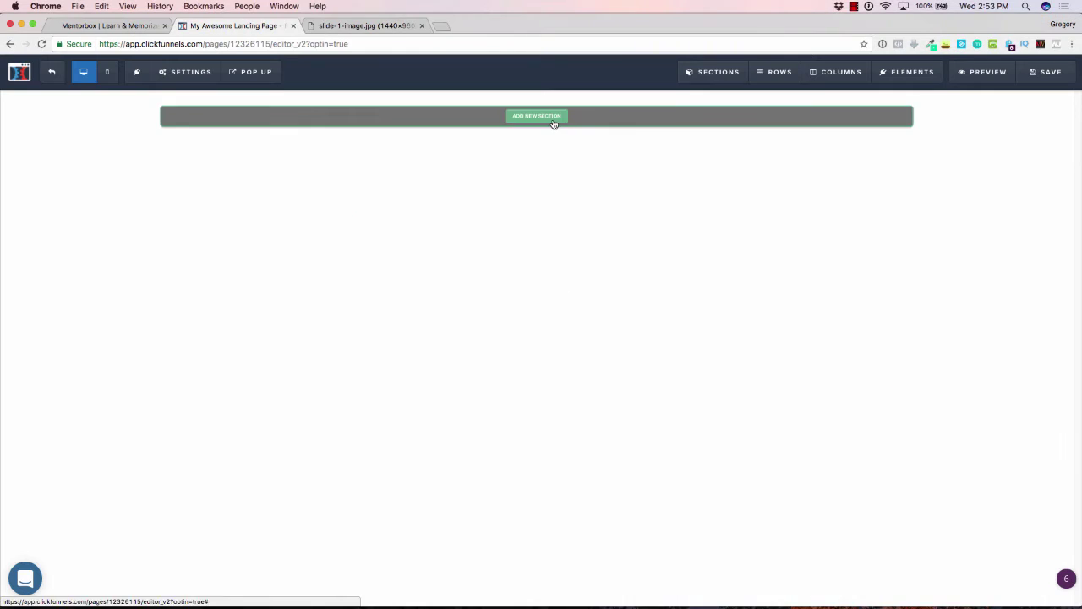
# - Add a full-width section to the blank page and clone it twice to make three stacked sections
pyautogui.click(553, 124)
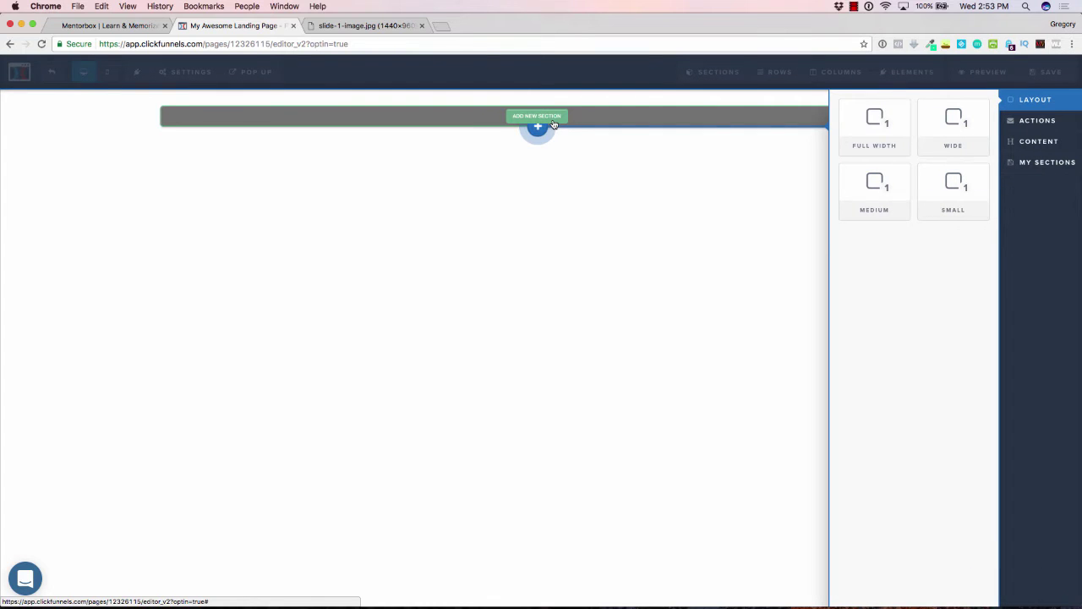
pyautogui.click(873, 133)
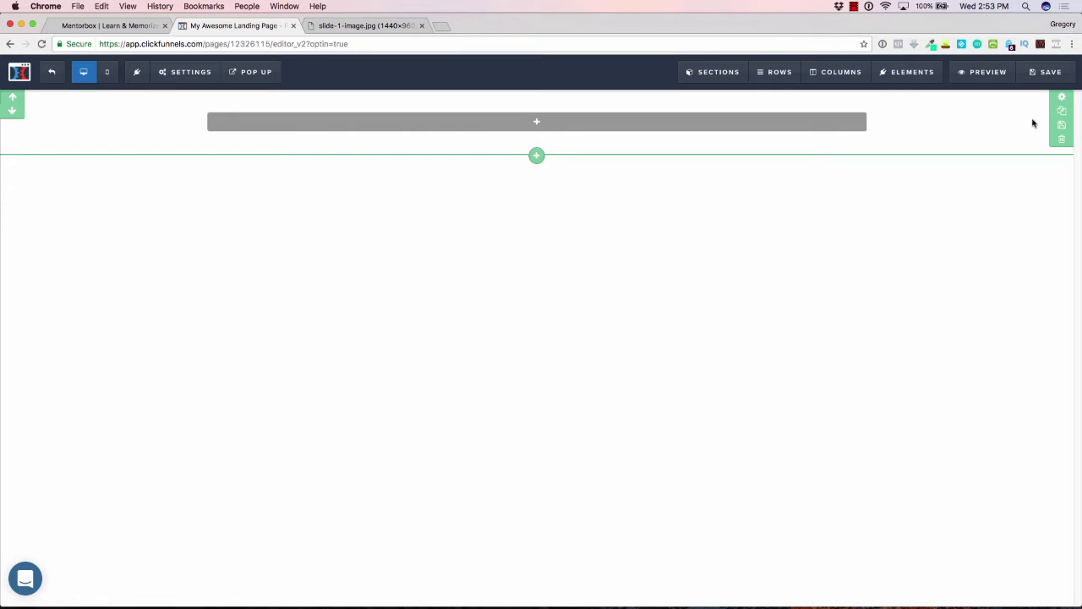
pyautogui.click(1063, 115)
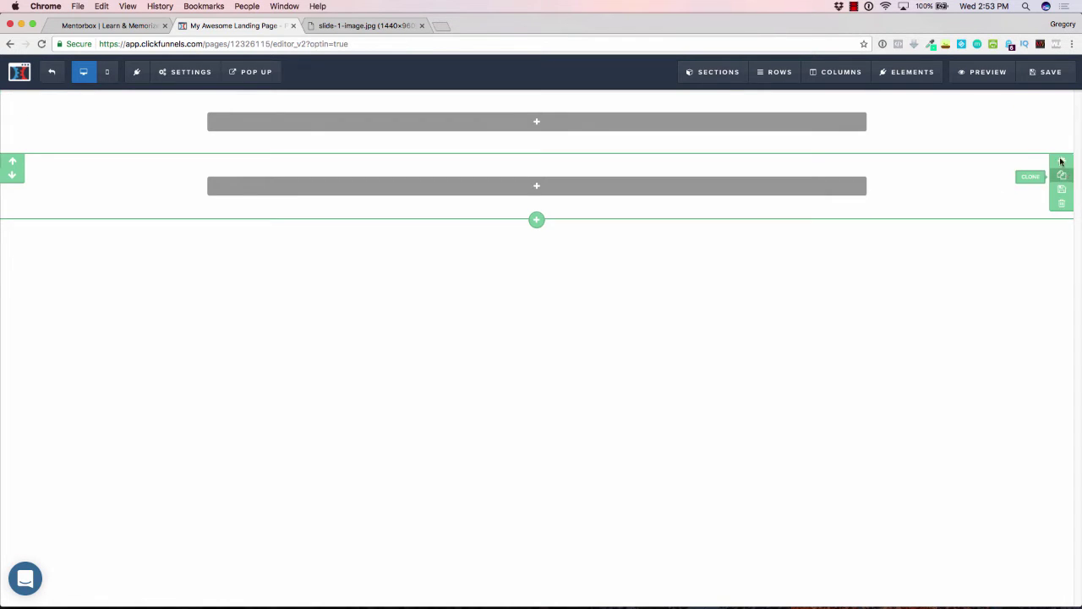
pyautogui.click(1062, 175)
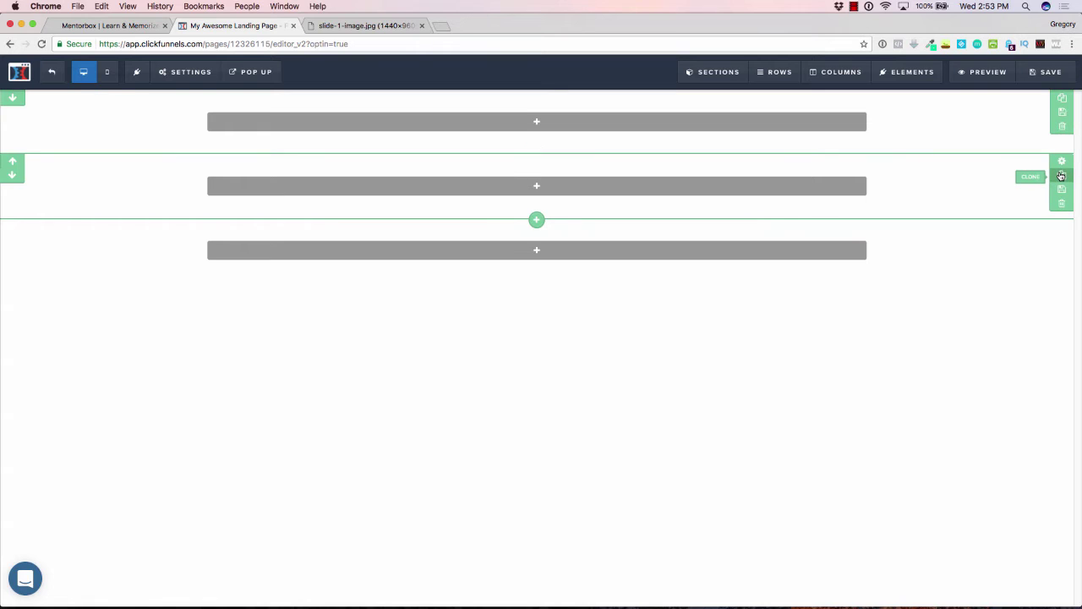
# - Following the Deskscribble wireframe, add a two-column row to the first section and a one-column row to the second
pyautogui.press('super+Tab')
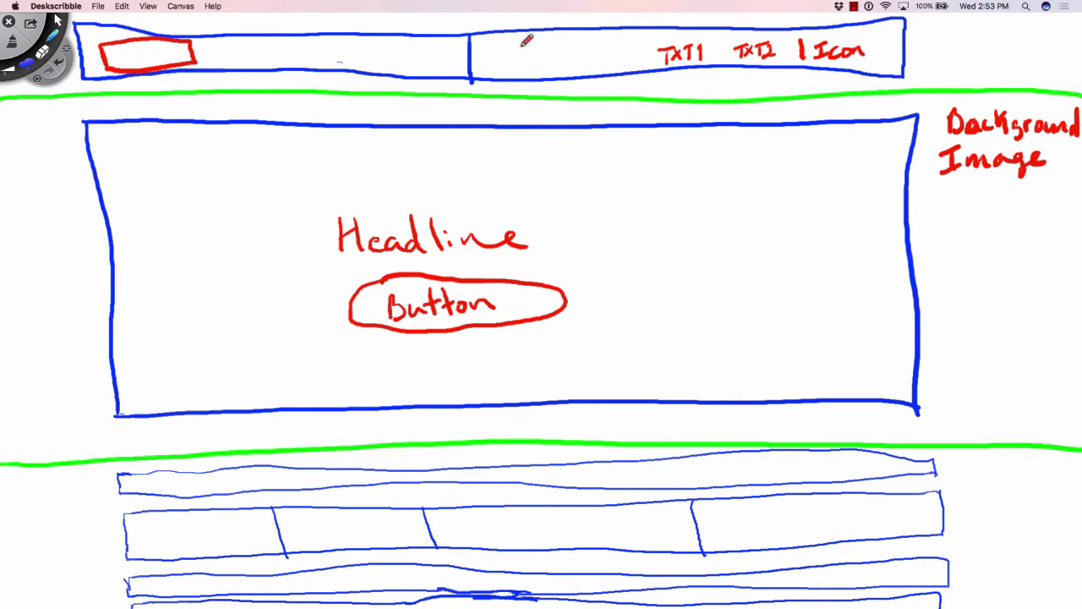
pyautogui.press('super+Tab')
pyautogui.click(537, 123)
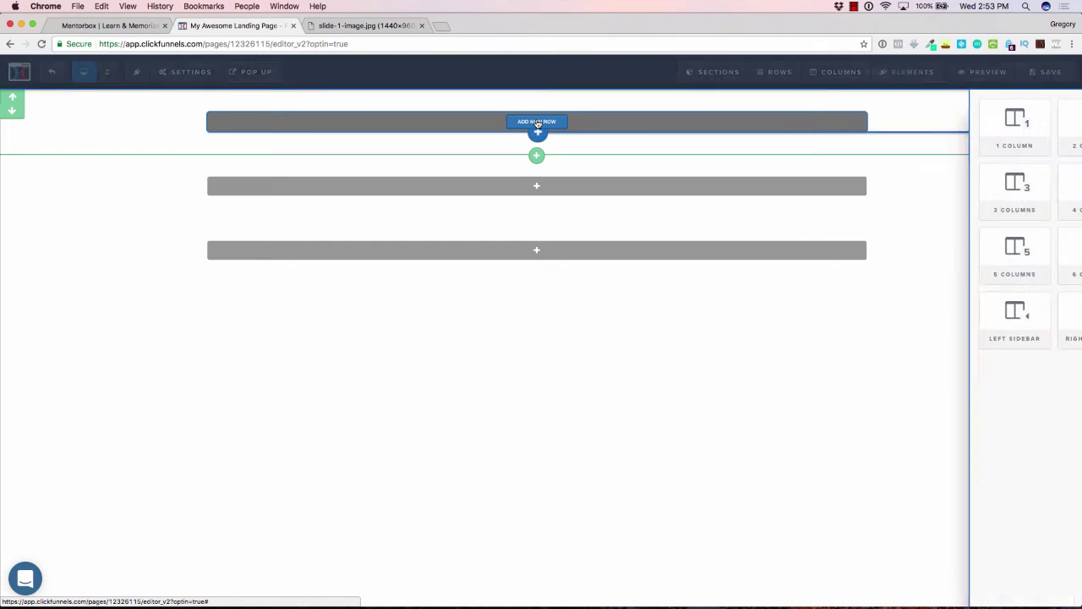
pyautogui.click(946, 131)
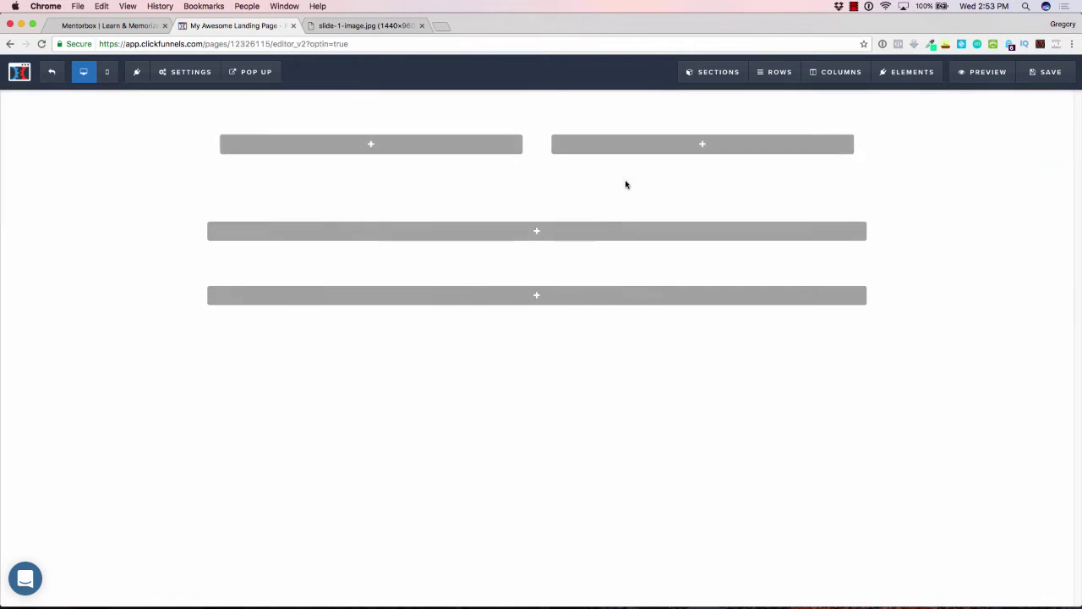
pyautogui.moveTo(604, 235)
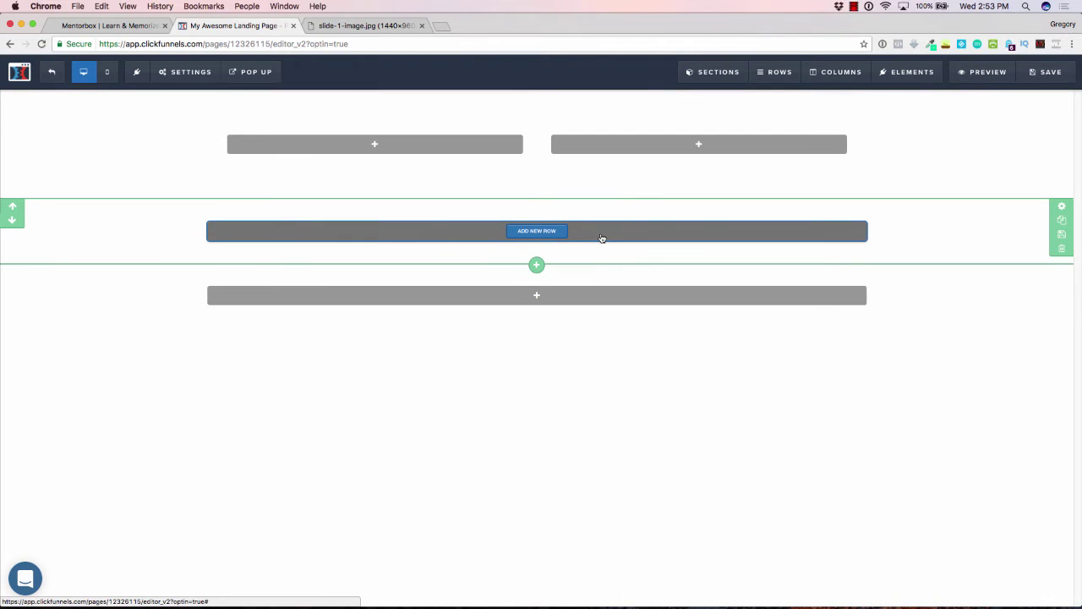
pyautogui.click(602, 238)
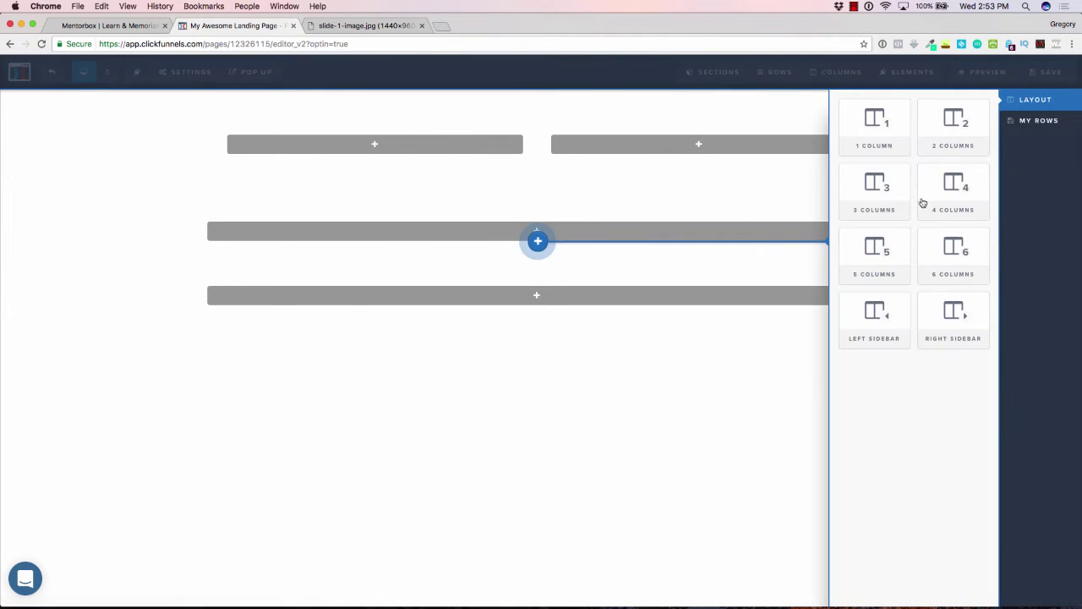
pyautogui.click(930, 127)
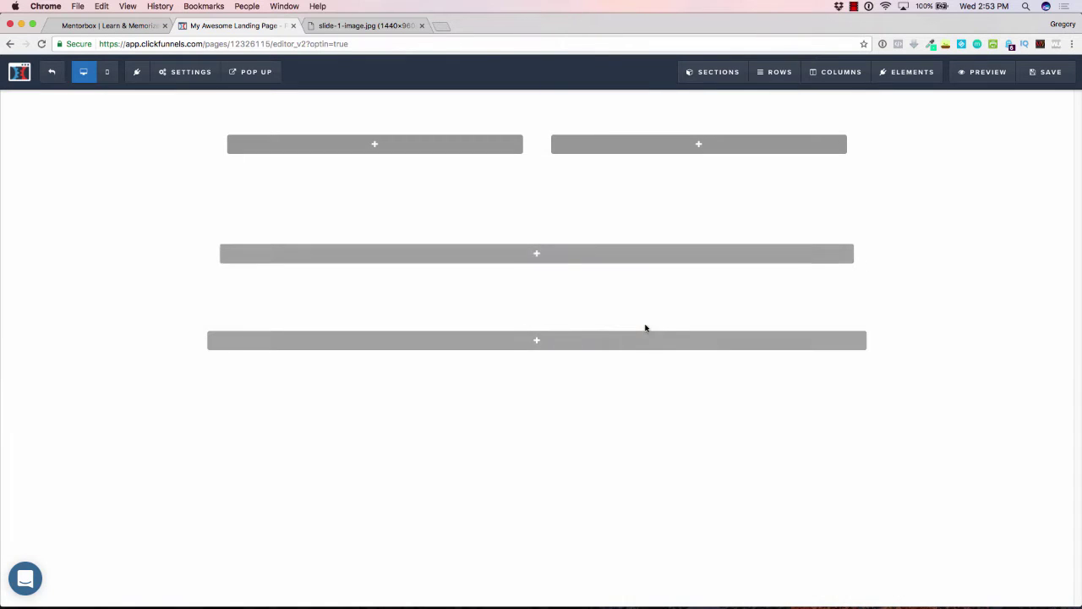
# - Check the wireframe and stack four rows in the third section with one, four, one and one columns
pyautogui.moveTo(591, 351)
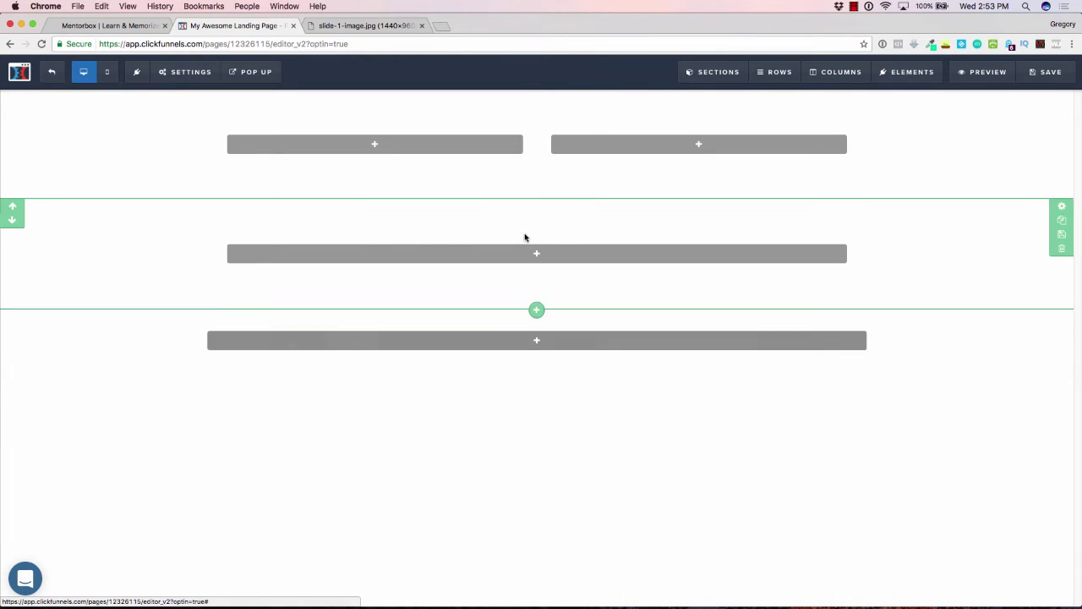
pyautogui.press('super+Tab')
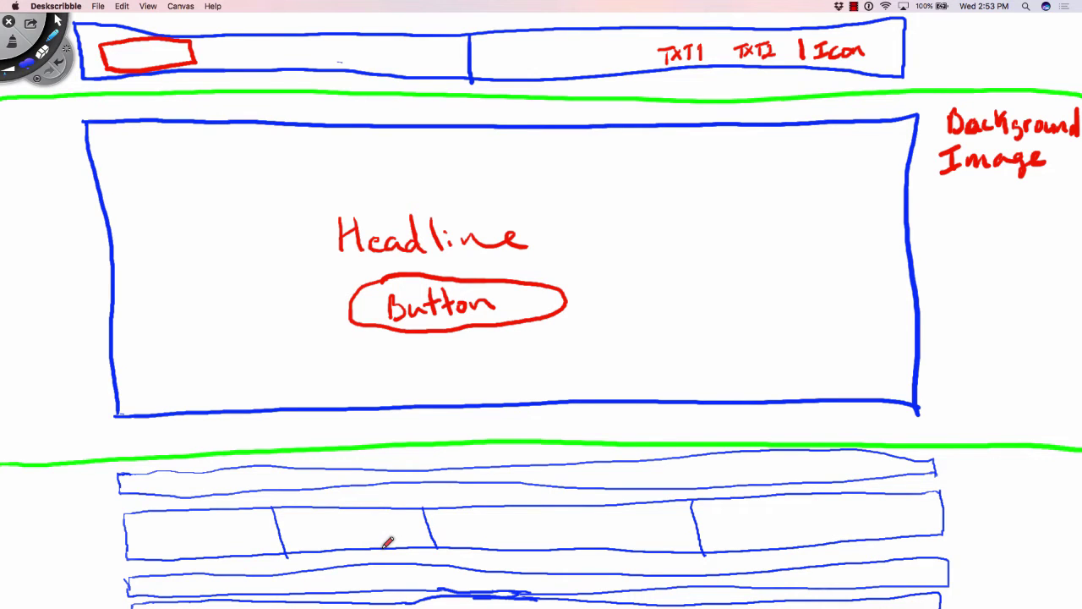
pyautogui.press('super+Tab')
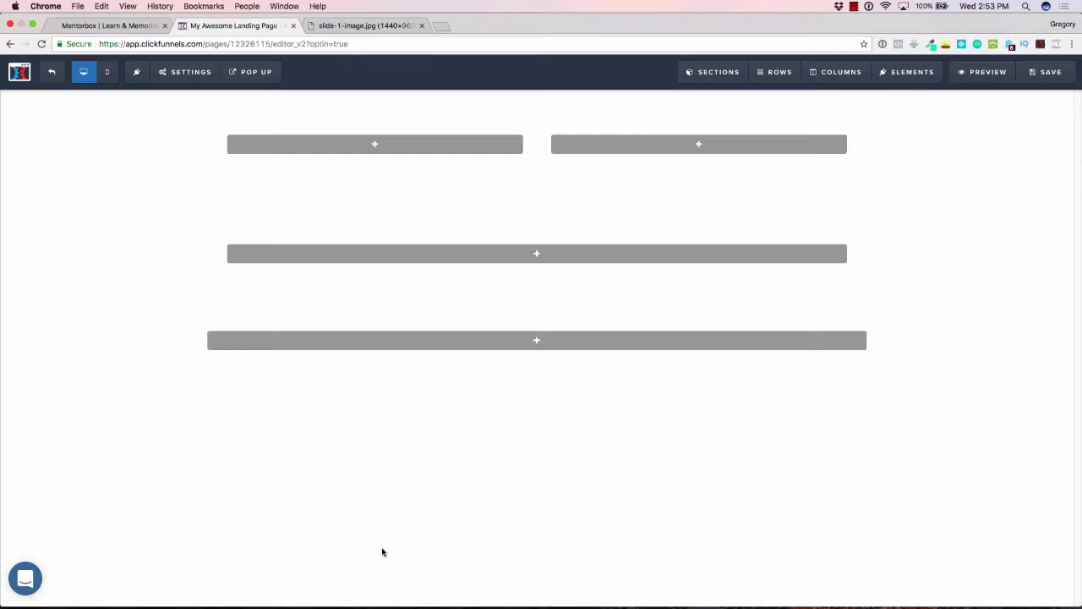
pyautogui.click(551, 344)
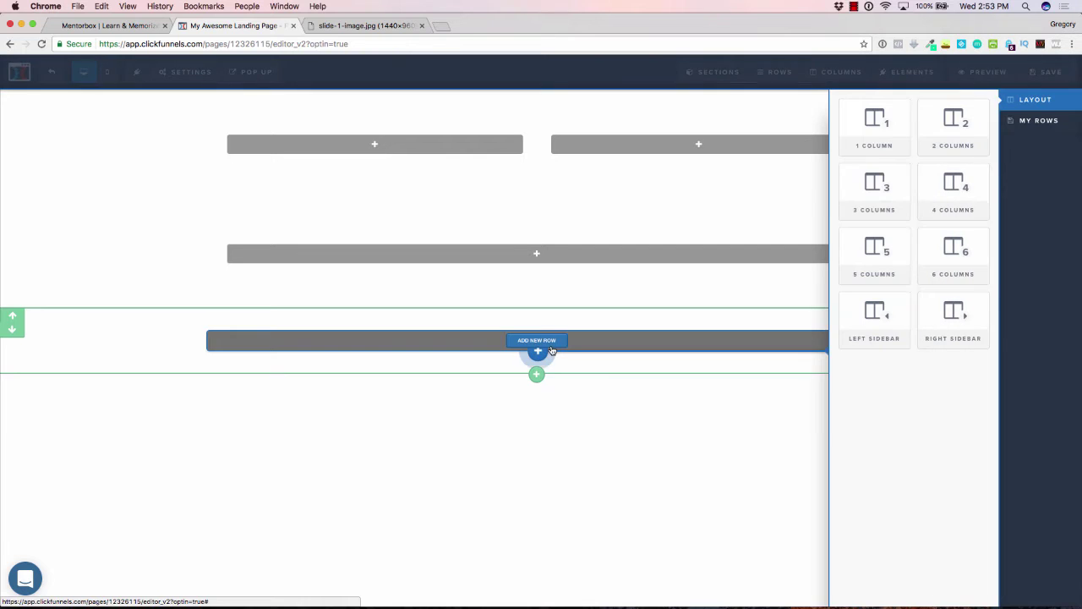
pyautogui.click(882, 139)
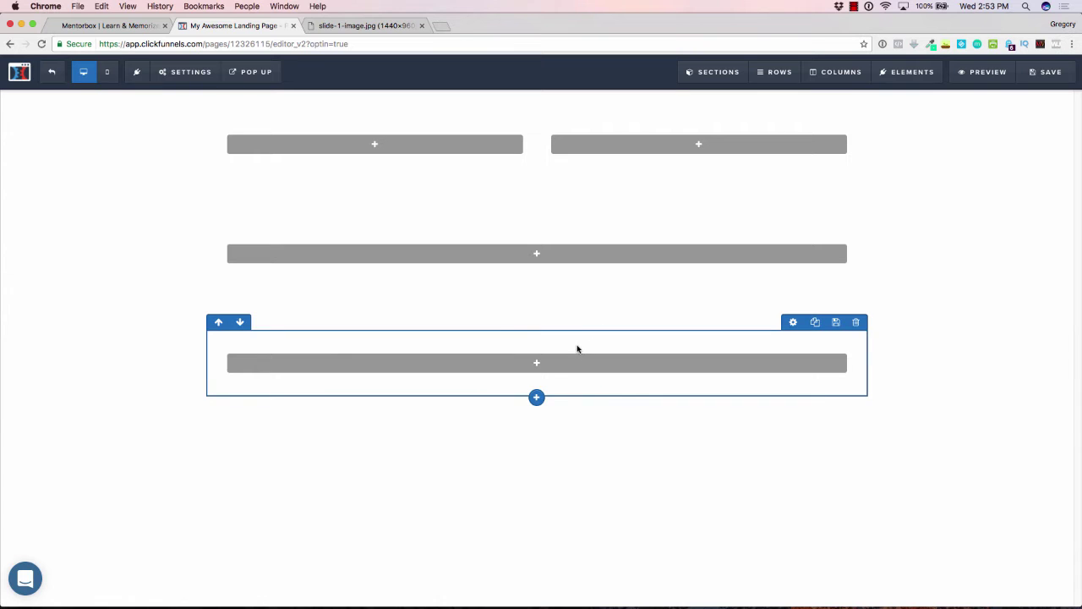
pyautogui.click(537, 398)
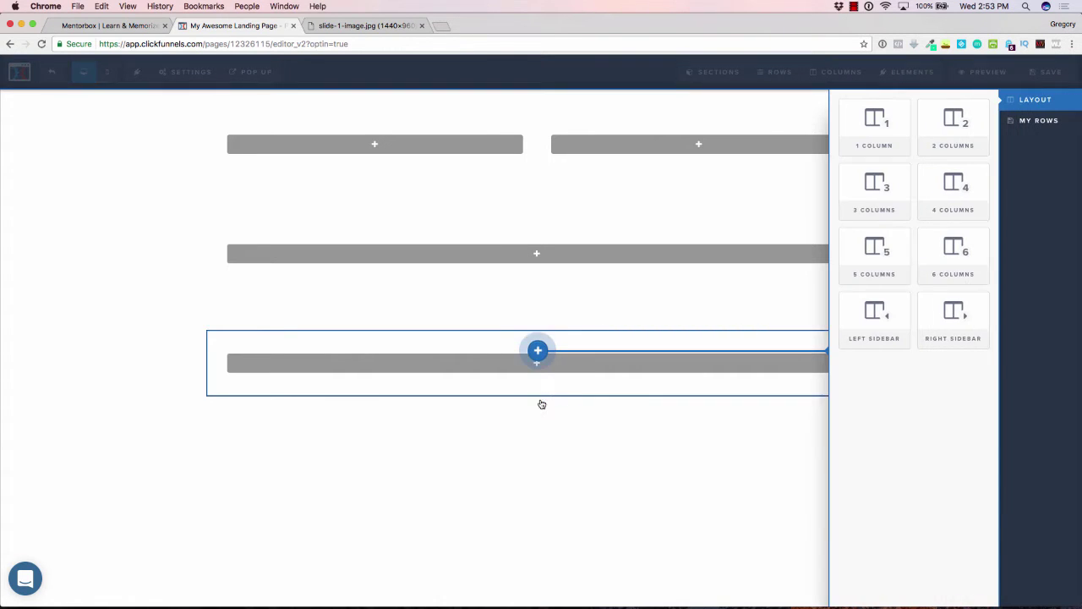
pyautogui.click(938, 188)
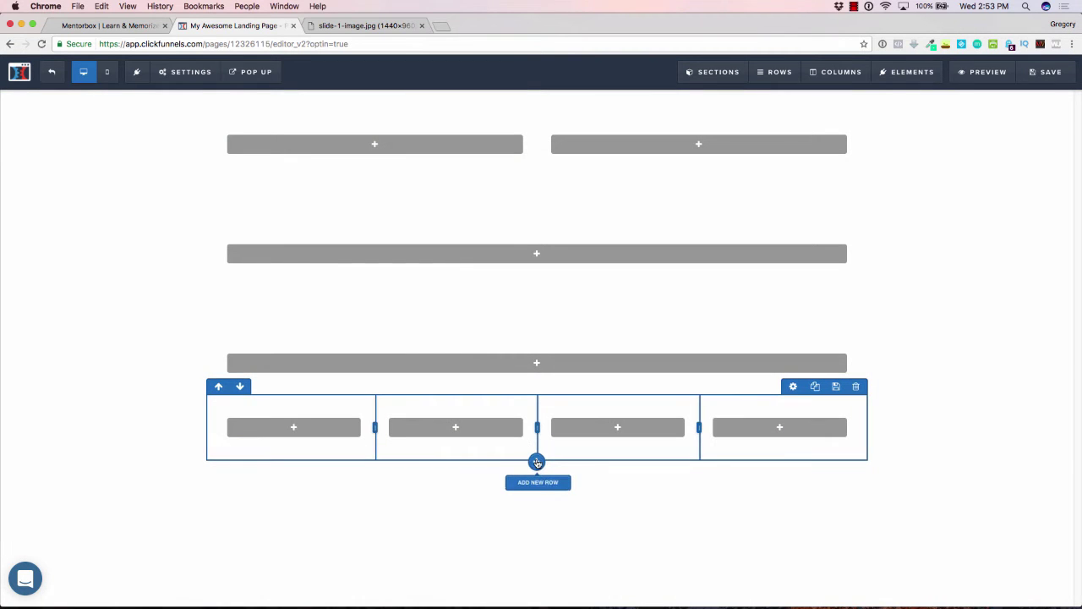
pyautogui.click(536, 461)
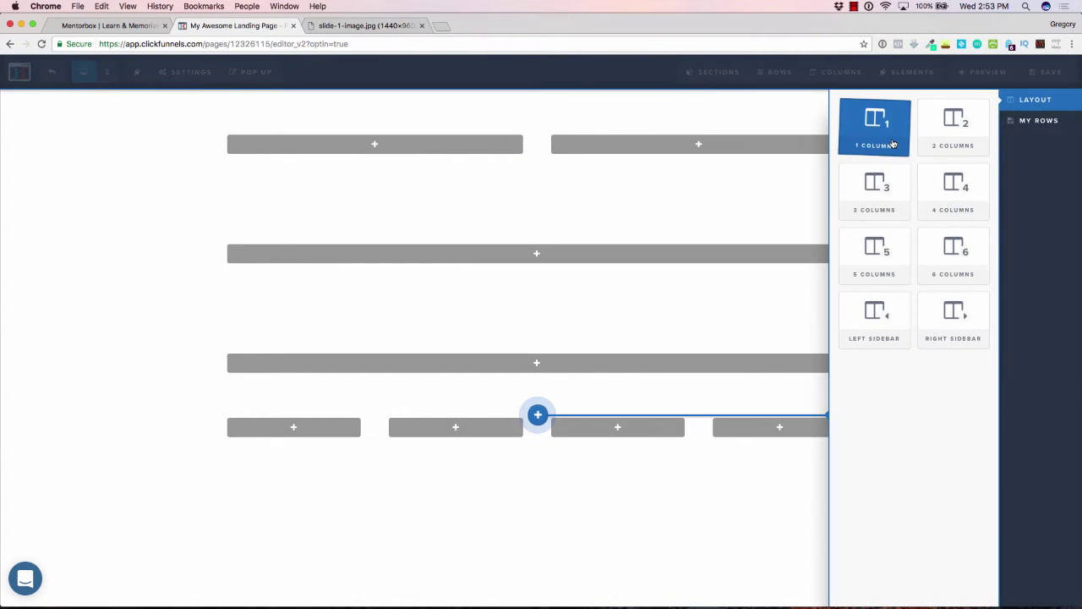
pyautogui.click(890, 142)
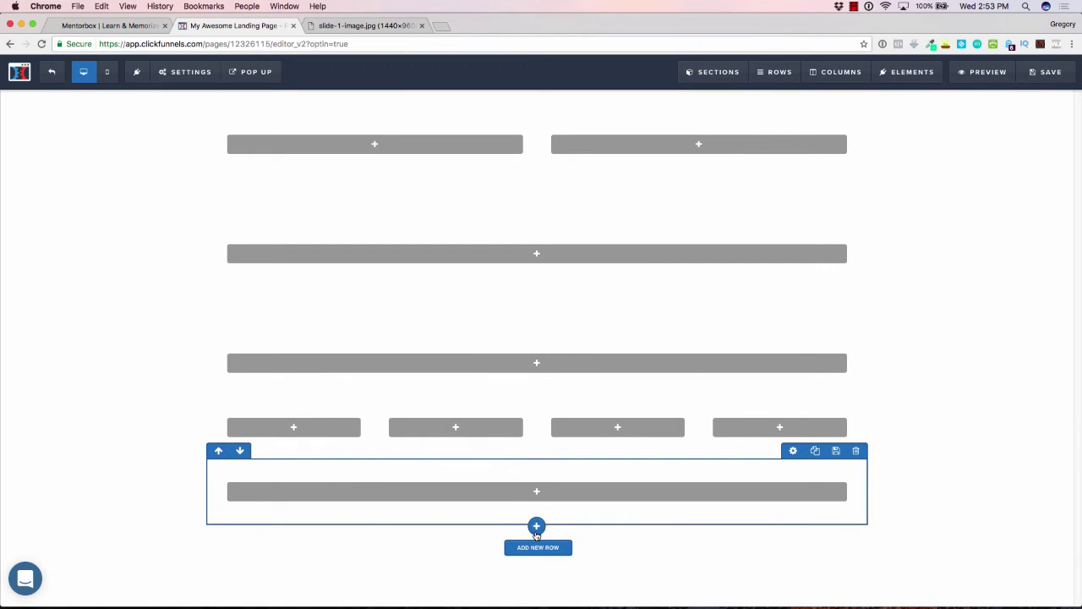
pyautogui.click(536, 526)
pyautogui.click(871, 140)
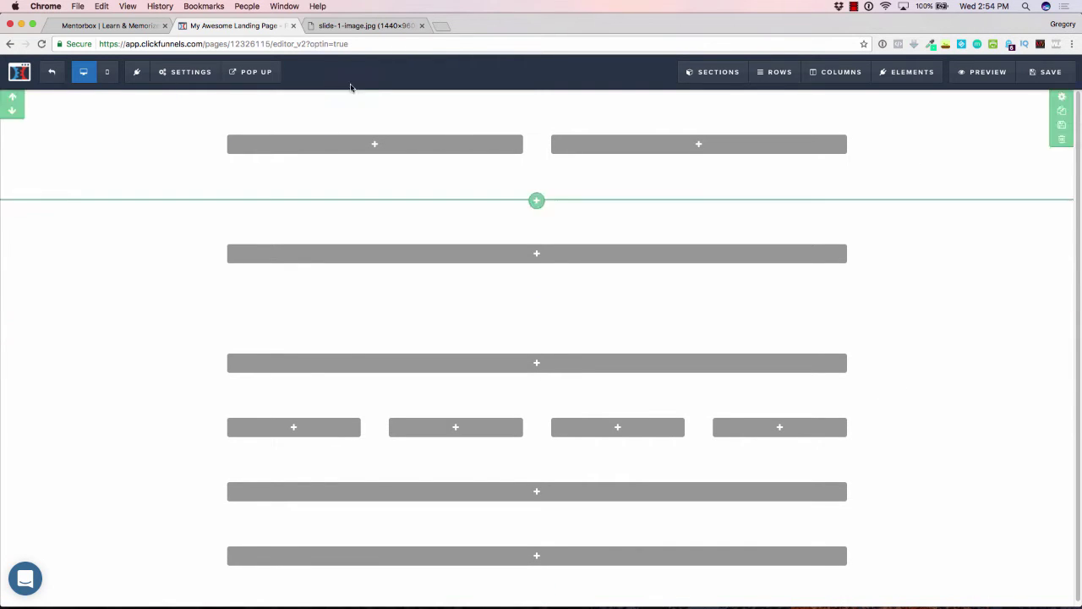
# - Check the header row's contents on the Deskscribble wireframe, and close the canvas to return to the page editor in Chrome
pyautogui.press('super+Tab')
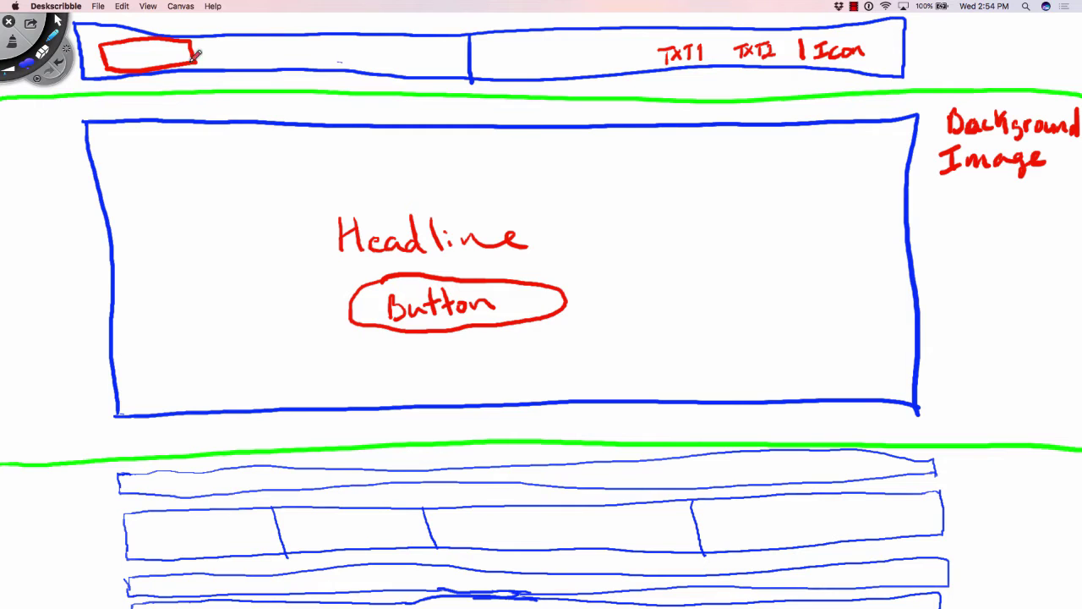
pyautogui.click(58, 22)
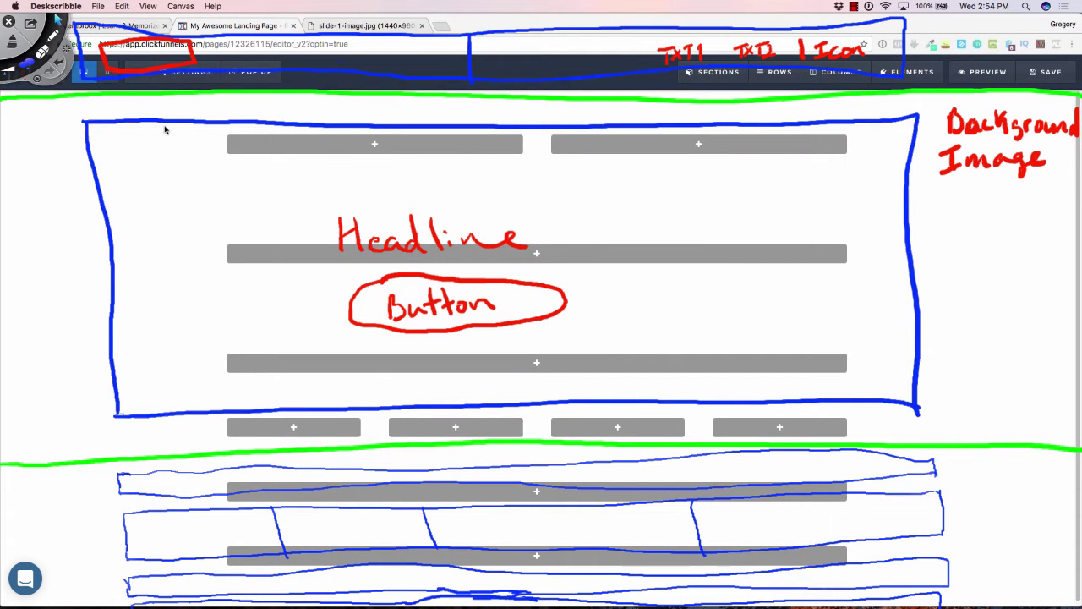
pyautogui.click(178, 7)
pyautogui.click(180, 17)
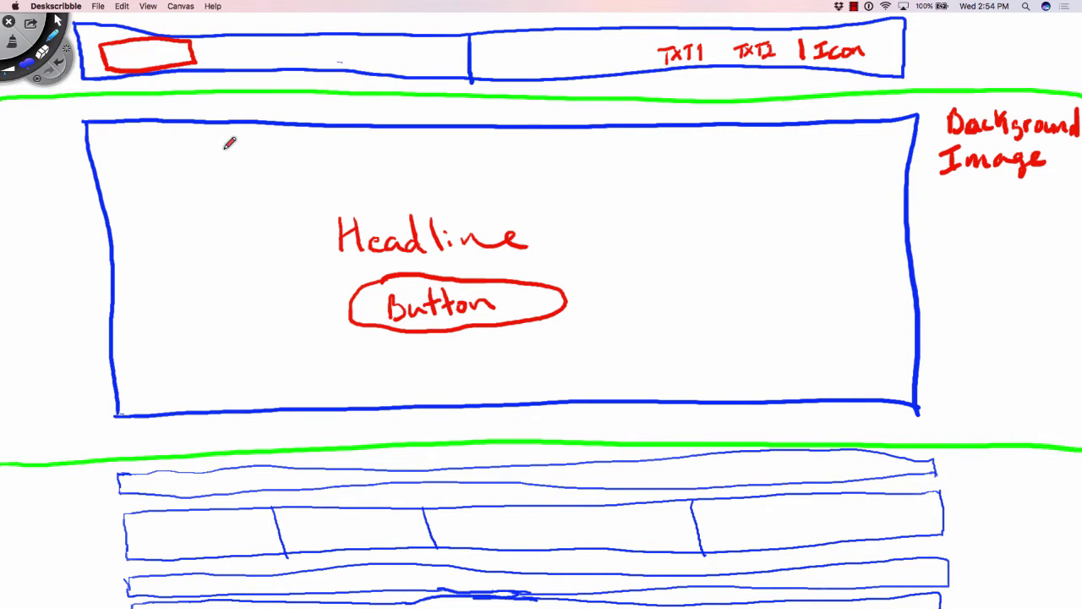
pyautogui.press('Escape')
pyautogui.press('Escape')
pyautogui.press('Escape')
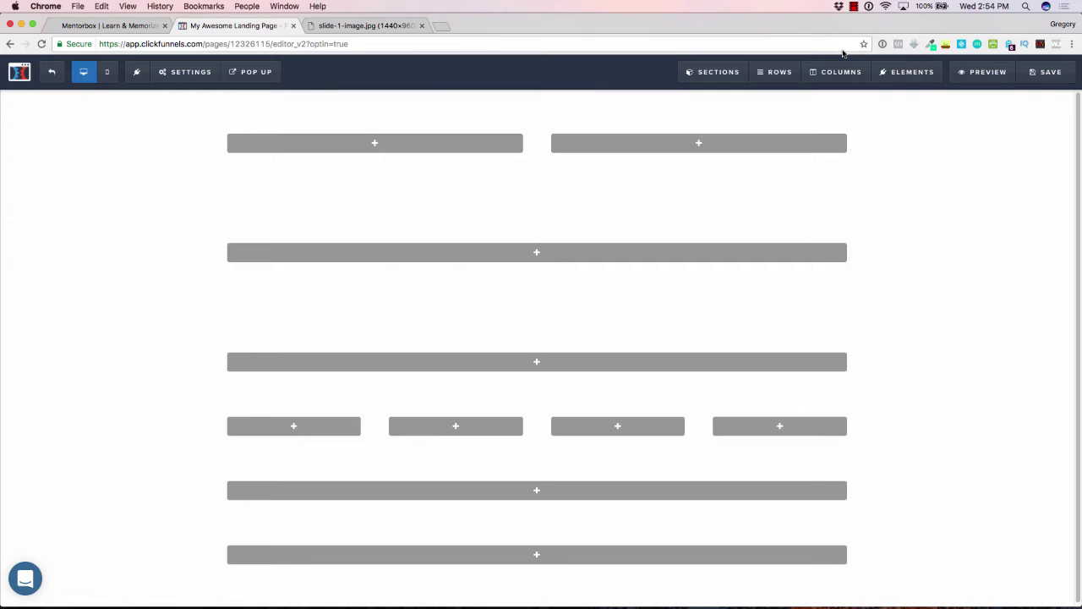
# - Add an Image element to the first column of the header row and a Sub-Headline element to its second column
pyautogui.click(326, 152)
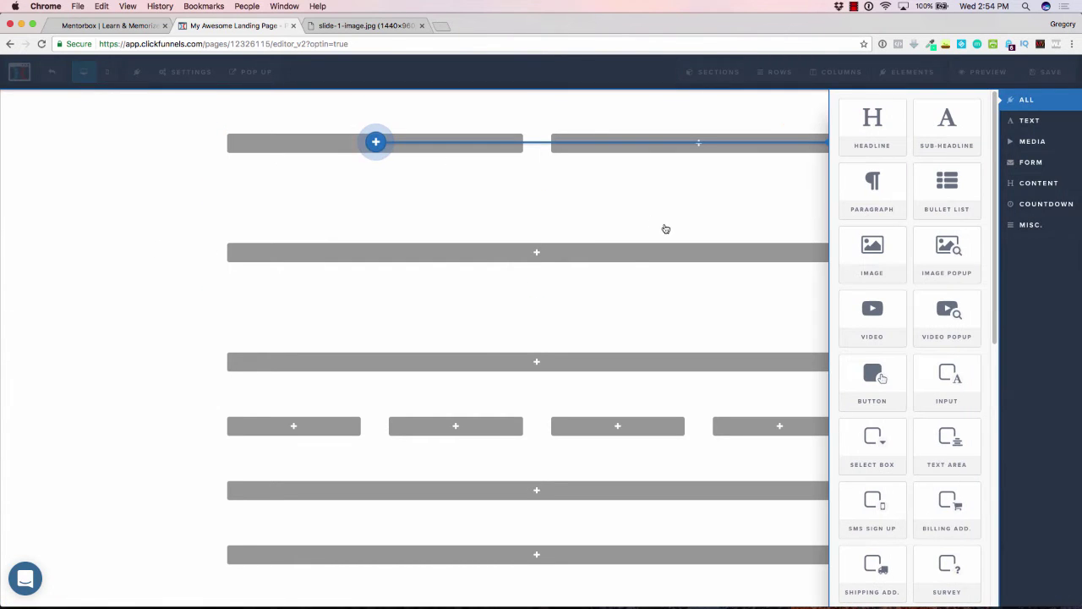
pyautogui.click(872, 261)
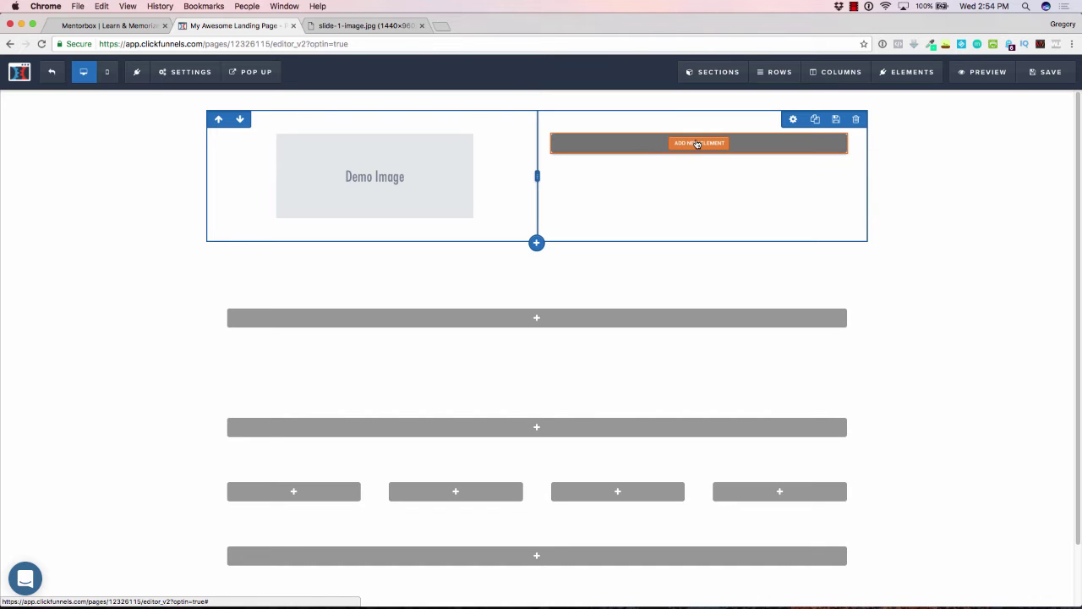
pyautogui.click(697, 144)
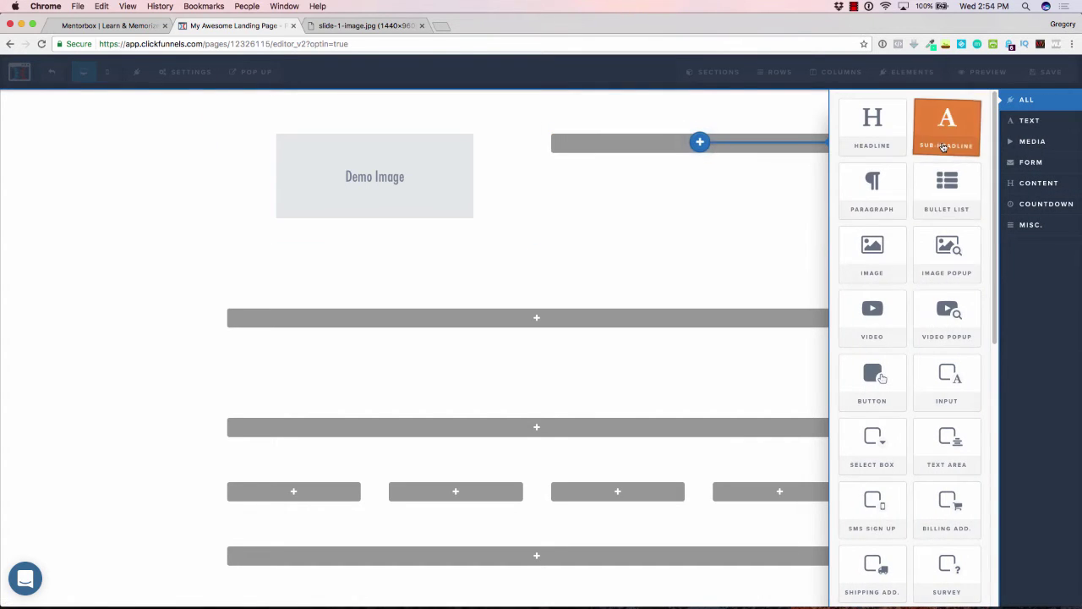
pyautogui.click(943, 144)
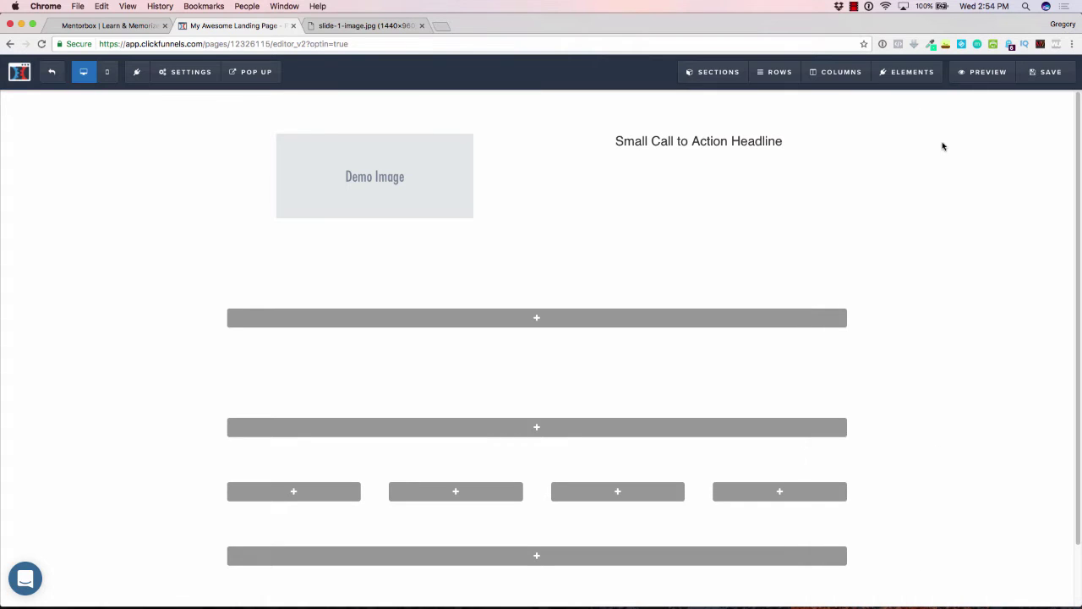
# - Set the header sub-headline's font size to 16 and close its settings
pyautogui.click(787, 142)
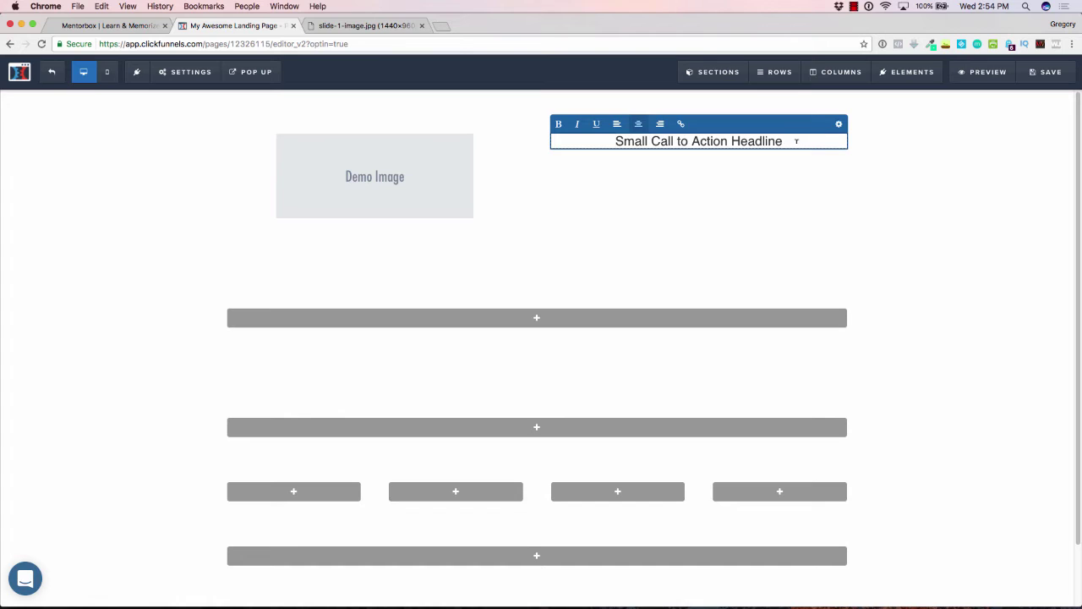
pyautogui.moveTo(792, 142); pyautogui.dragTo(615, 135)
pyautogui.press('super+c')
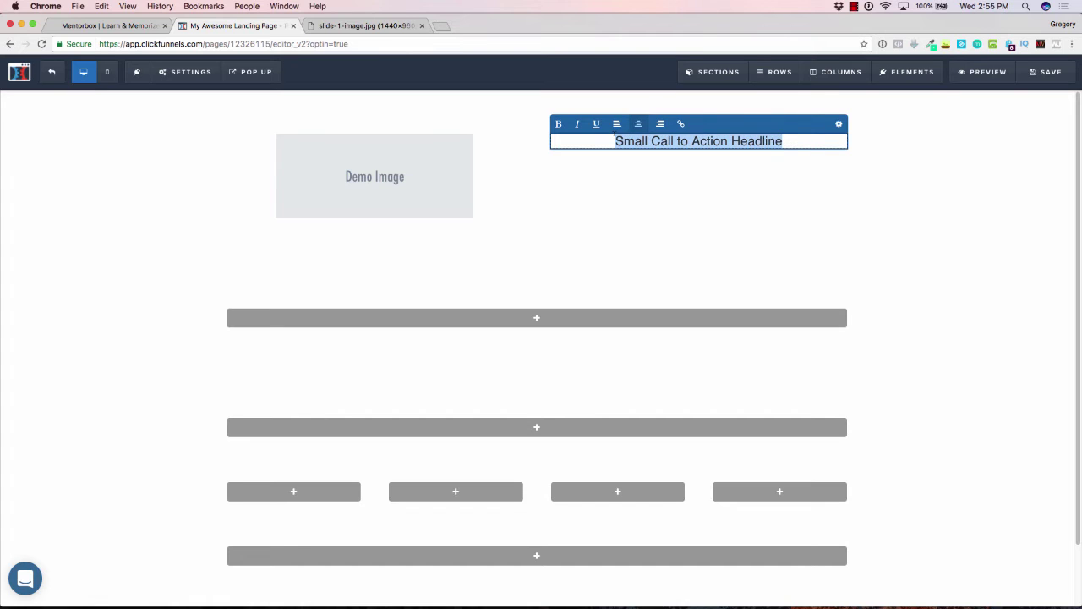
pyautogui.click(840, 124)
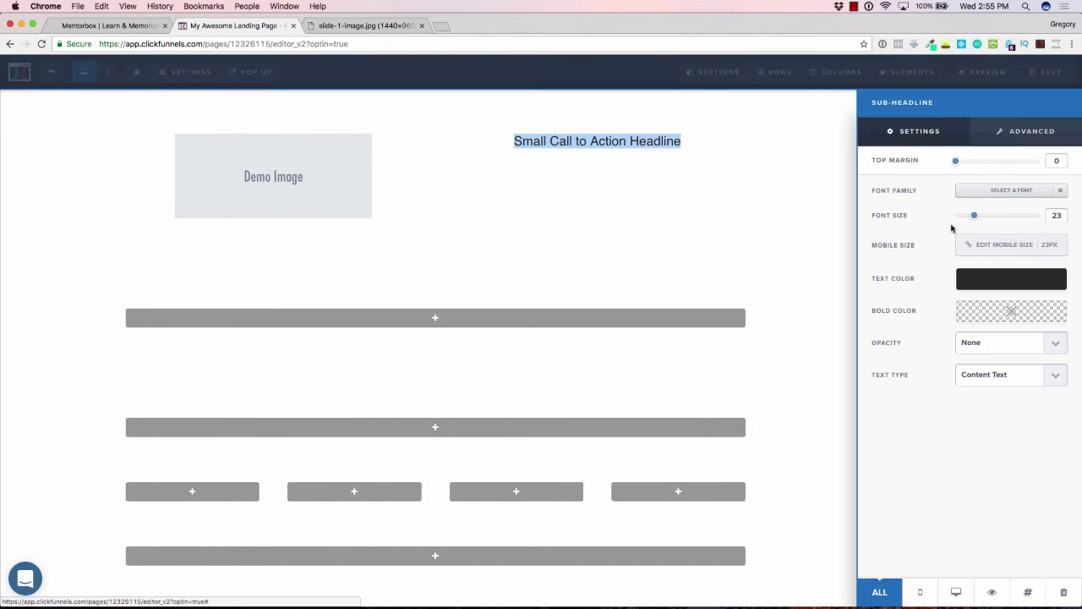
pyautogui.moveTo(975, 218); pyautogui.dragTo(966, 218)
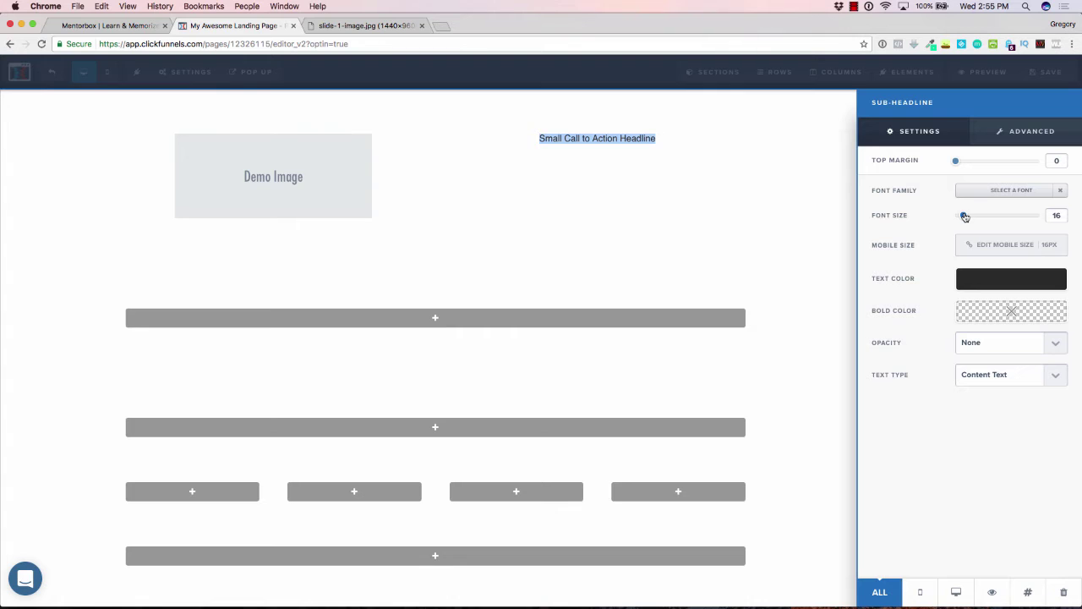
pyautogui.click(683, 208)
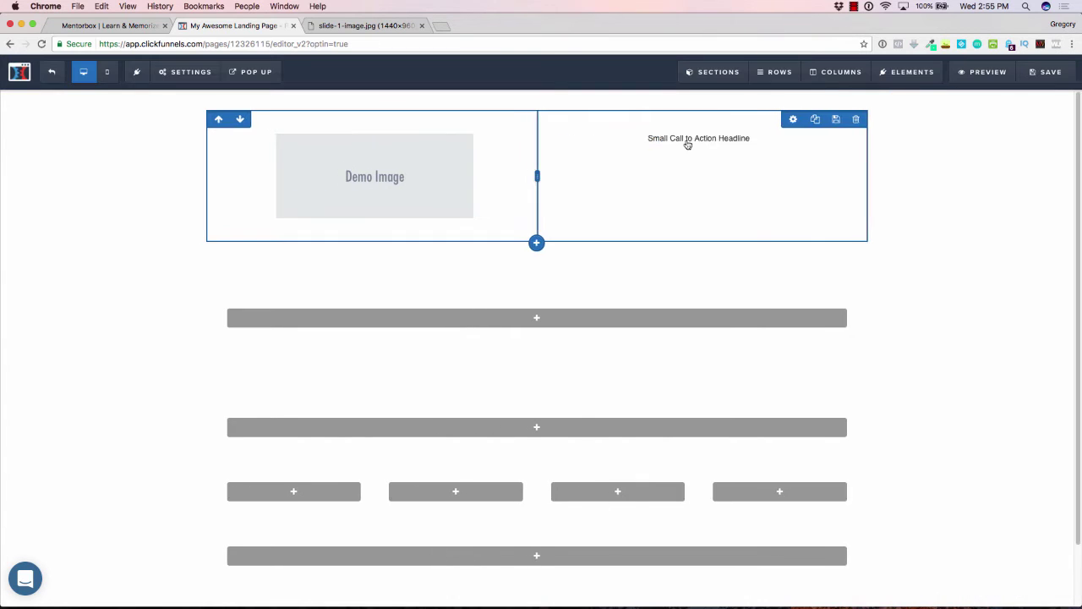
# - Left-align the header sub-headline and duplicate its placeholder text on the same line, with a vertical separator at the end
pyautogui.click(755, 138)
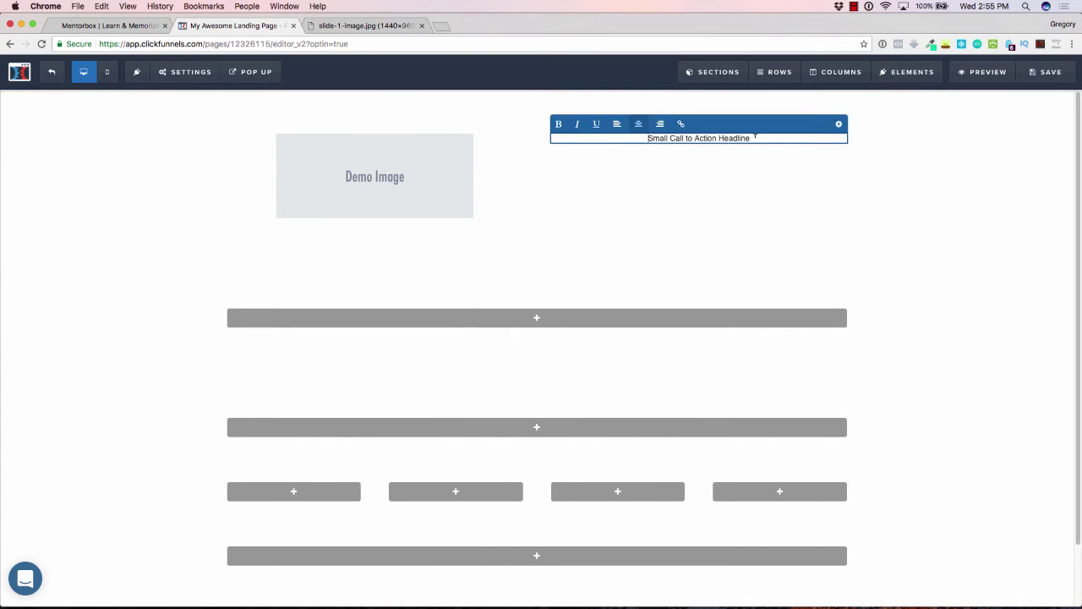
pyautogui.click(618, 124)
pyautogui.moveTo(659, 138); pyautogui.dragTo(568, 137)
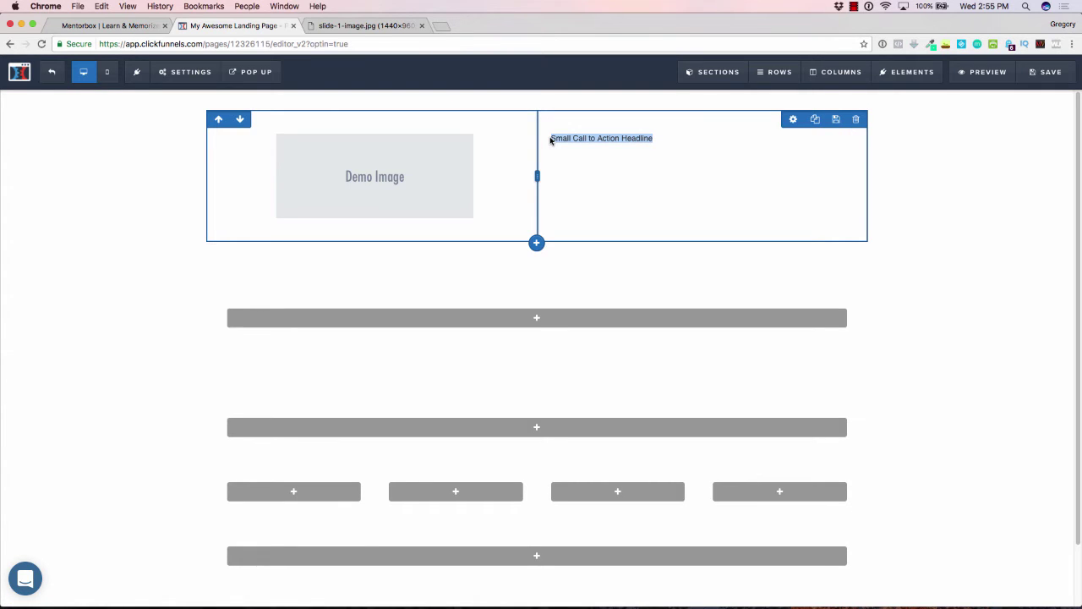
pyautogui.click(567, 140)
pyautogui.click(654, 137)
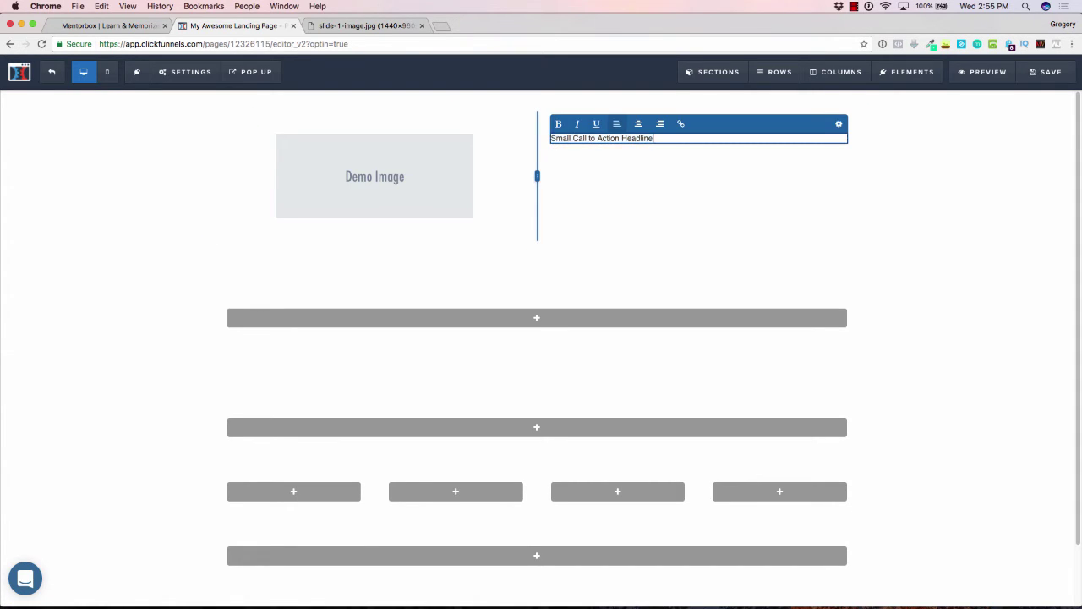
pyautogui.press('super+v')
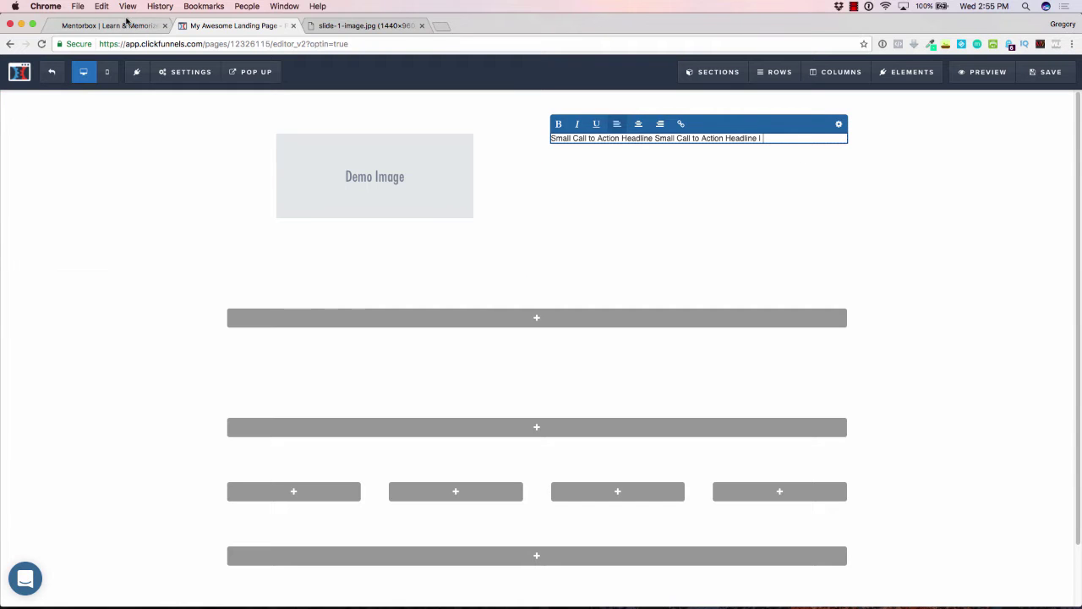
# - Check the header links on the Mentorbox homepage and return to the landing page editor
pyautogui.click(126, 26)
pyautogui.scroll(15, 641, 313)
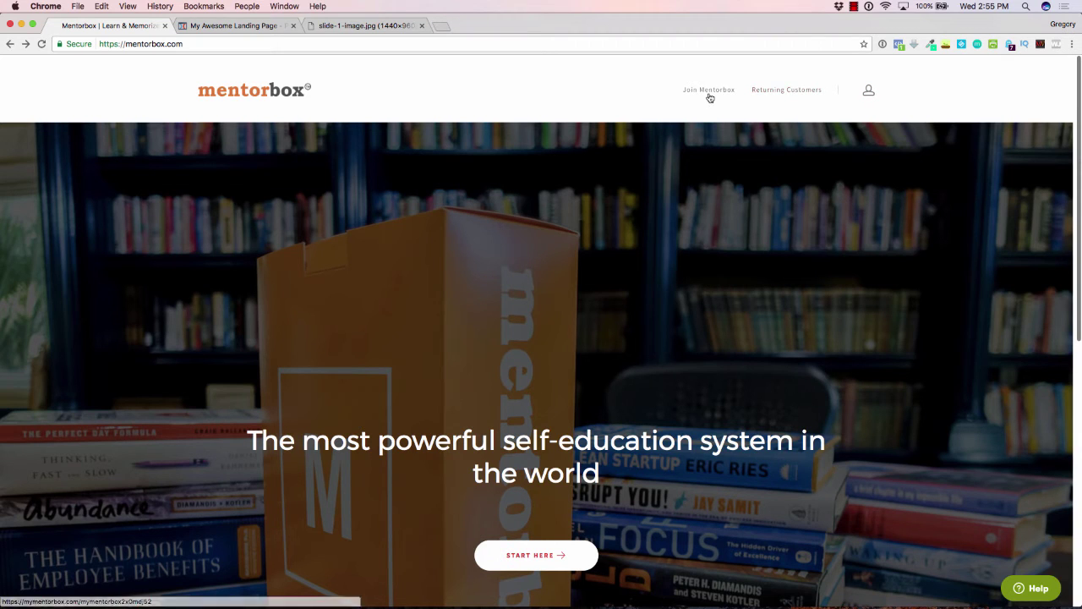
pyautogui.click(207, 26)
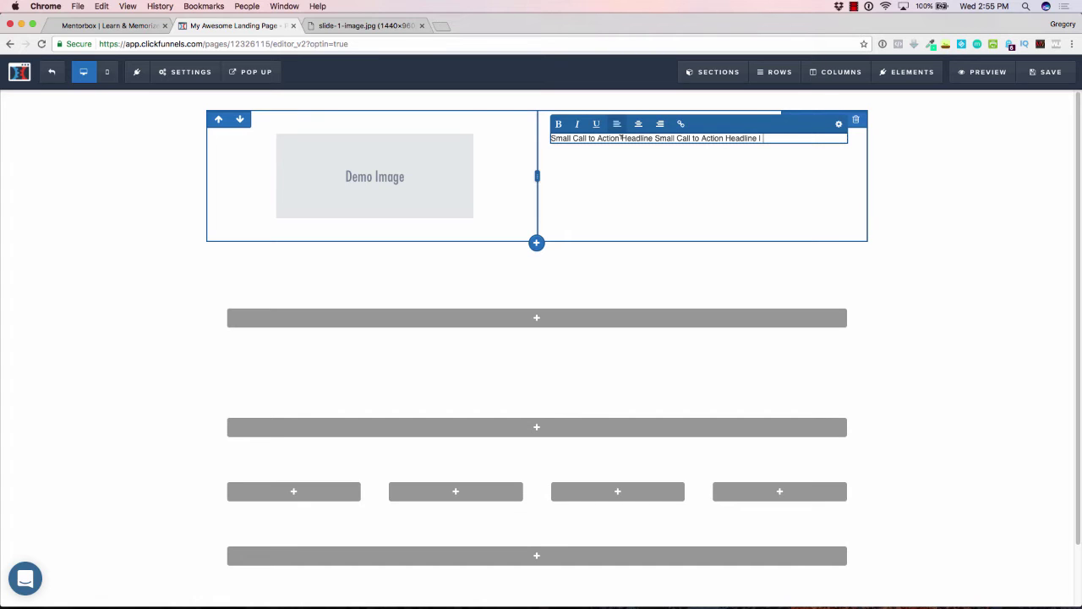
pyautogui.click(632, 180)
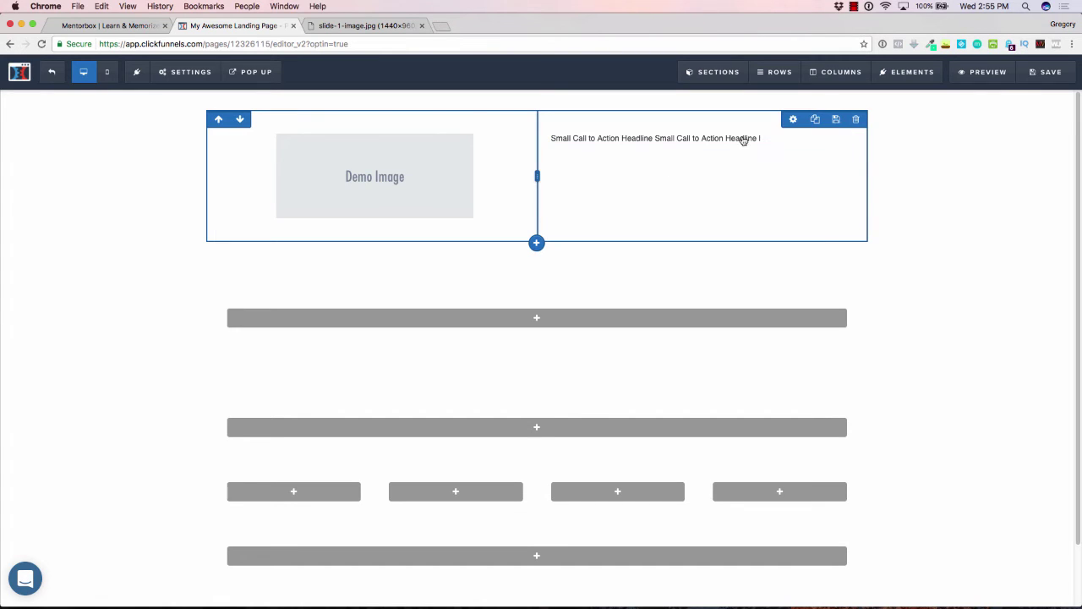
# - Find the Navigation element in the element library and add it below the sub-headline in the header's second column
pyautogui.click(698, 146)
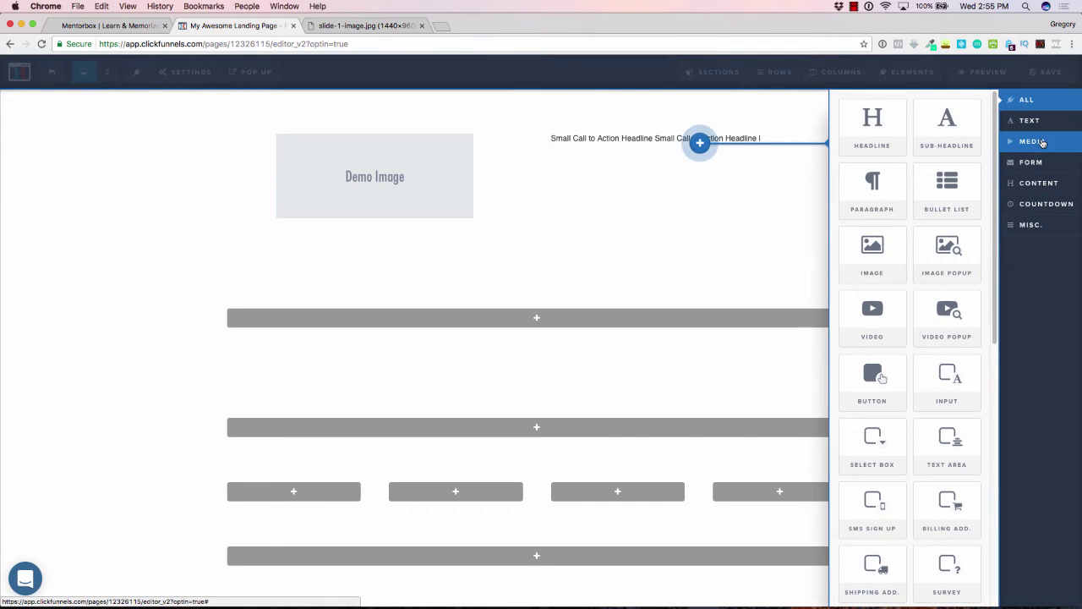
pyautogui.click(1030, 228)
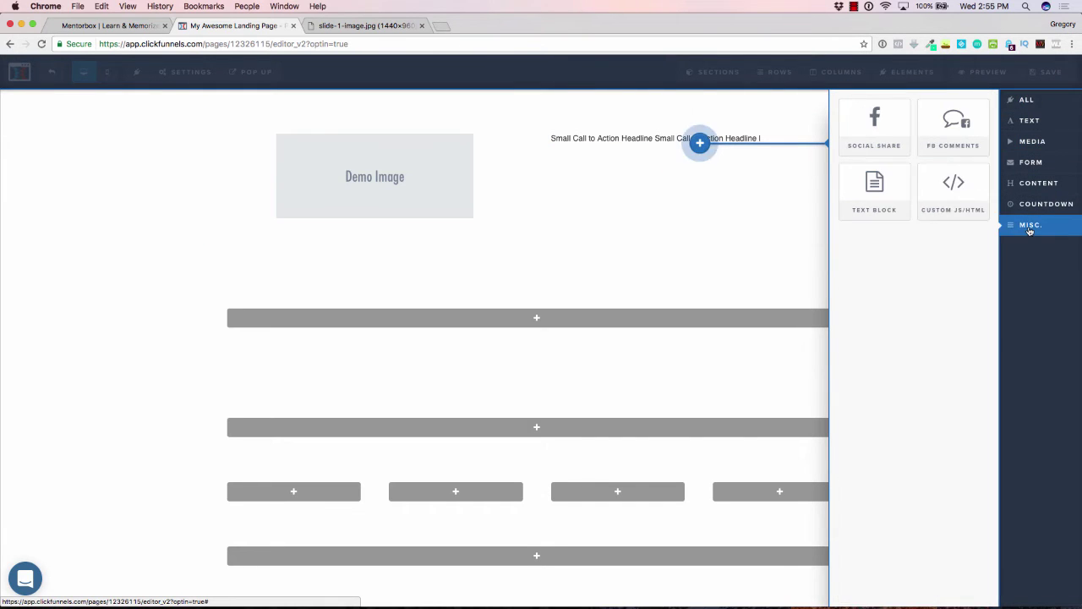
pyautogui.click(1025, 100)
pyautogui.scroll(-10, 925, 203)
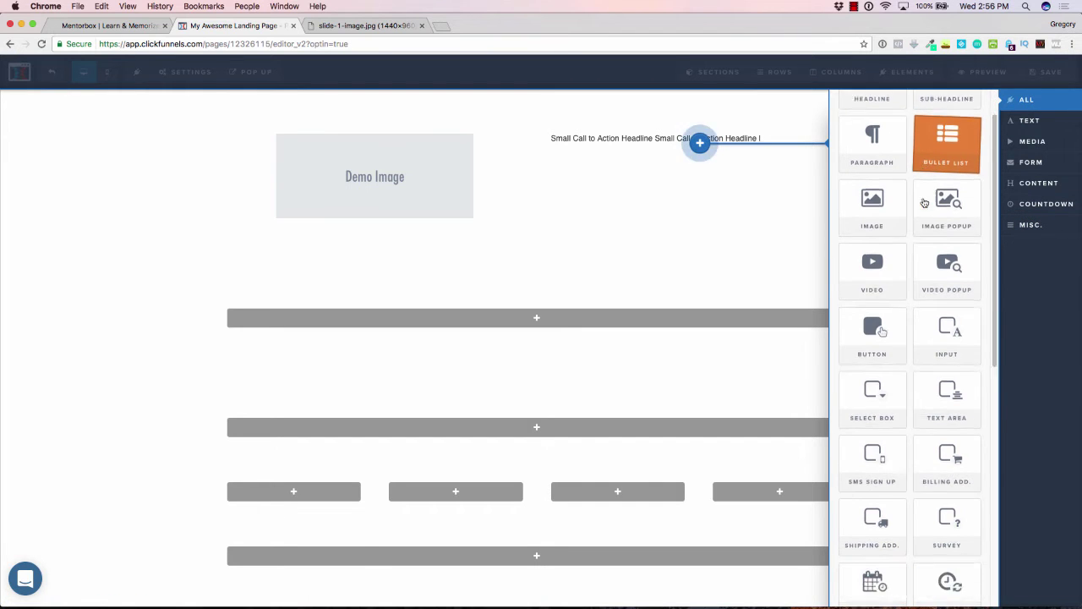
pyautogui.scroll(-3, 925, 203)
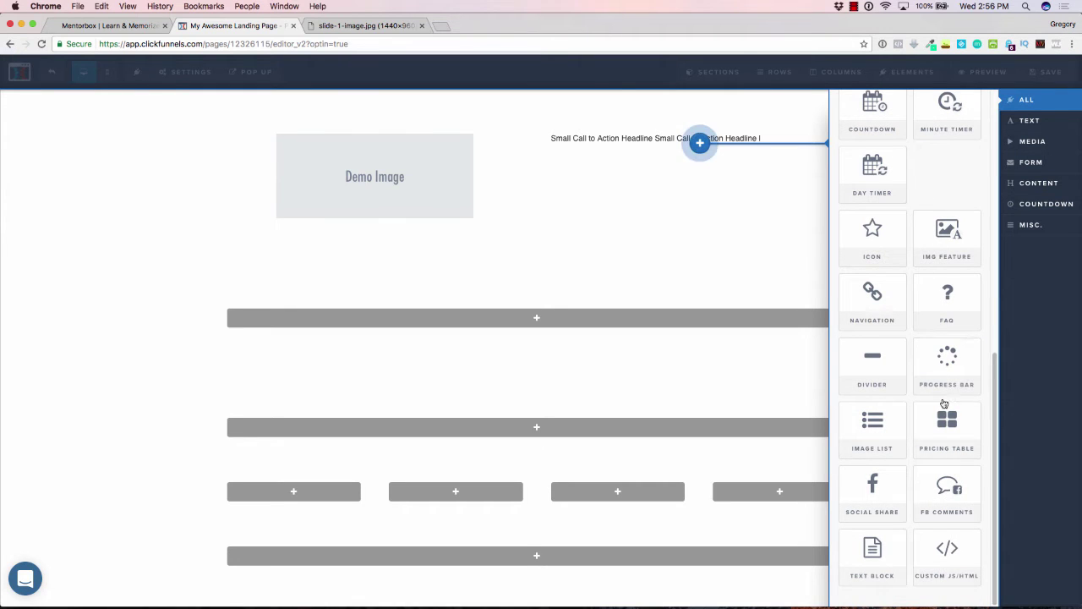
pyautogui.scroll(3, 937, 376)
pyautogui.scroll(6, 936, 378)
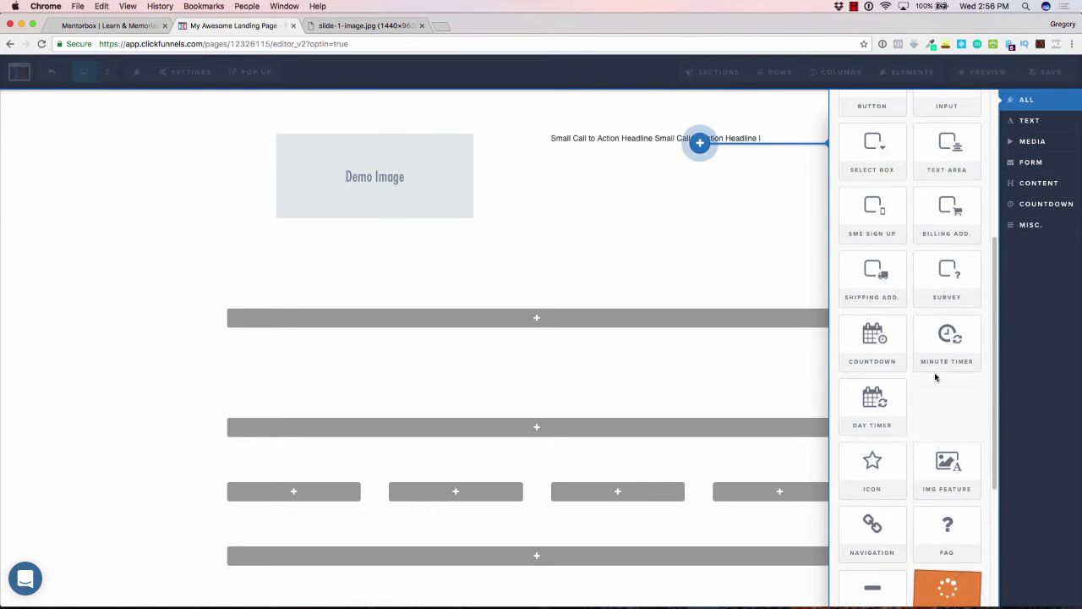
pyautogui.scroll(2, 936, 378)
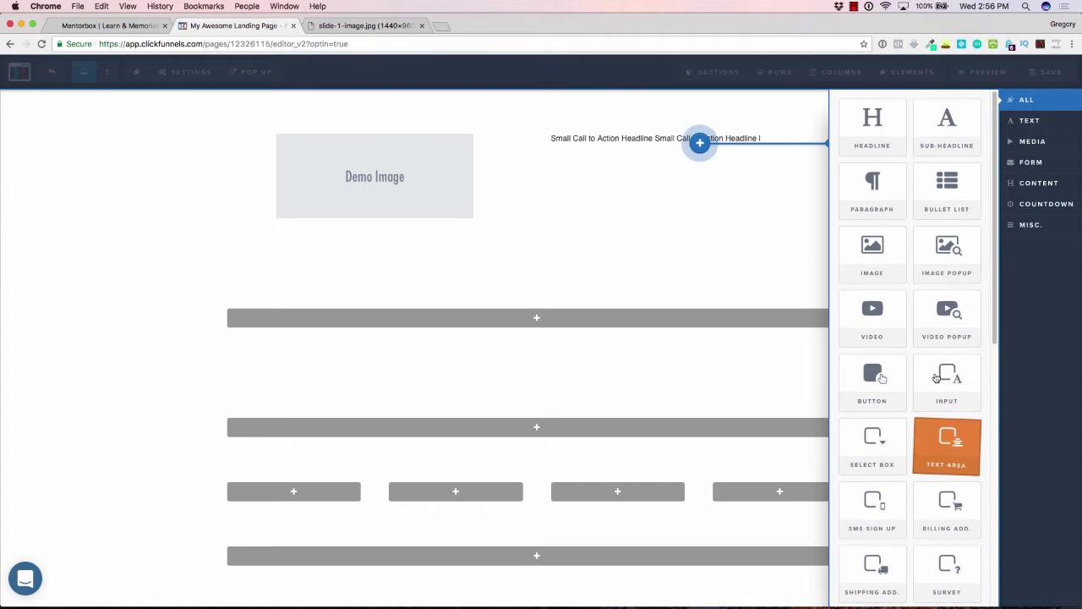
pyautogui.scroll(-8, 936, 378)
pyautogui.scroll(-1, 936, 378)
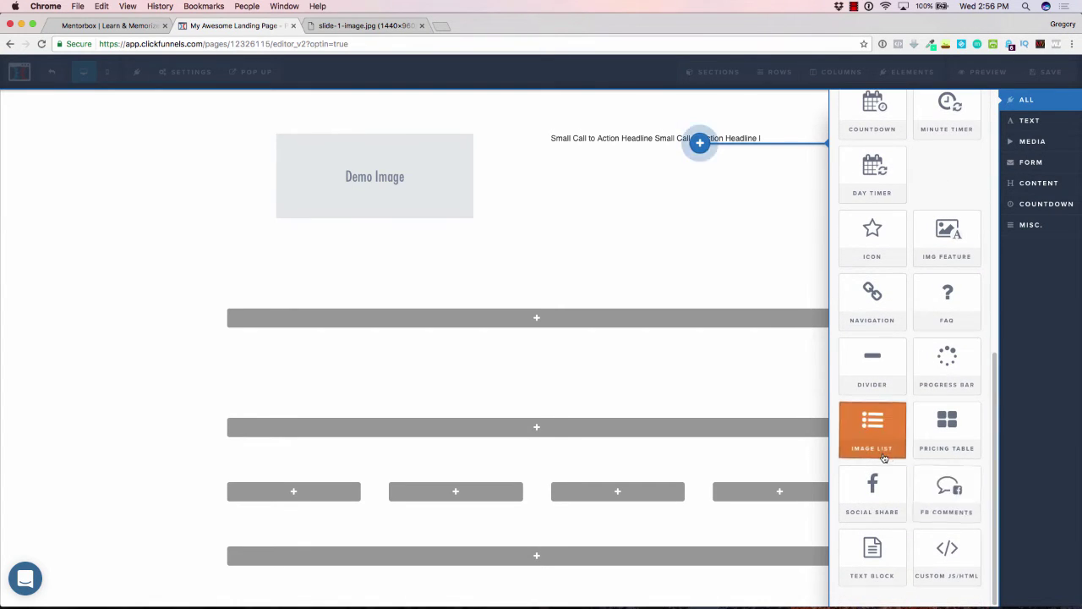
pyautogui.click(885, 314)
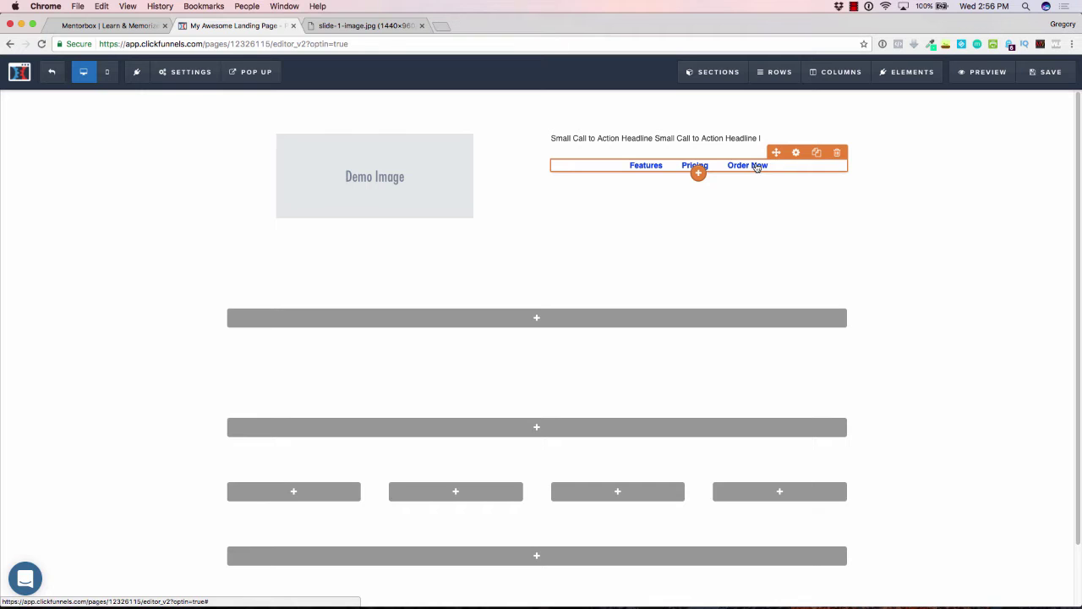
# - Delete the sub-headline above the navigation links in the header, confirming the removal
pyautogui.click(838, 138)
pyautogui.click(630, 215)
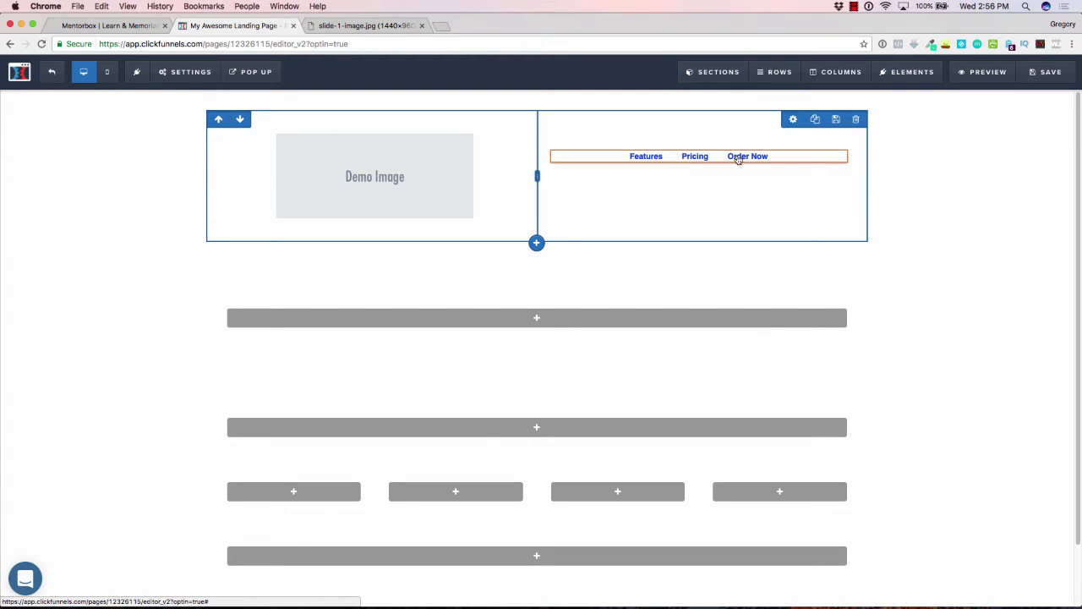
pyautogui.moveTo(776, 160)
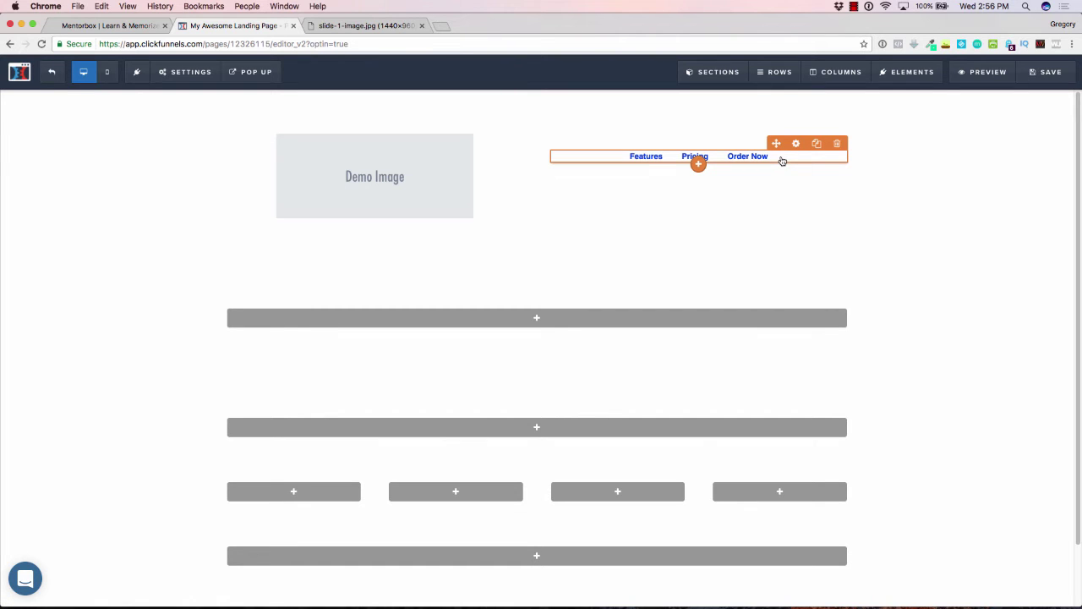
# - Review the hero section of the Mentorbox homepage and return to the landing page editor
pyautogui.click(110, 25)
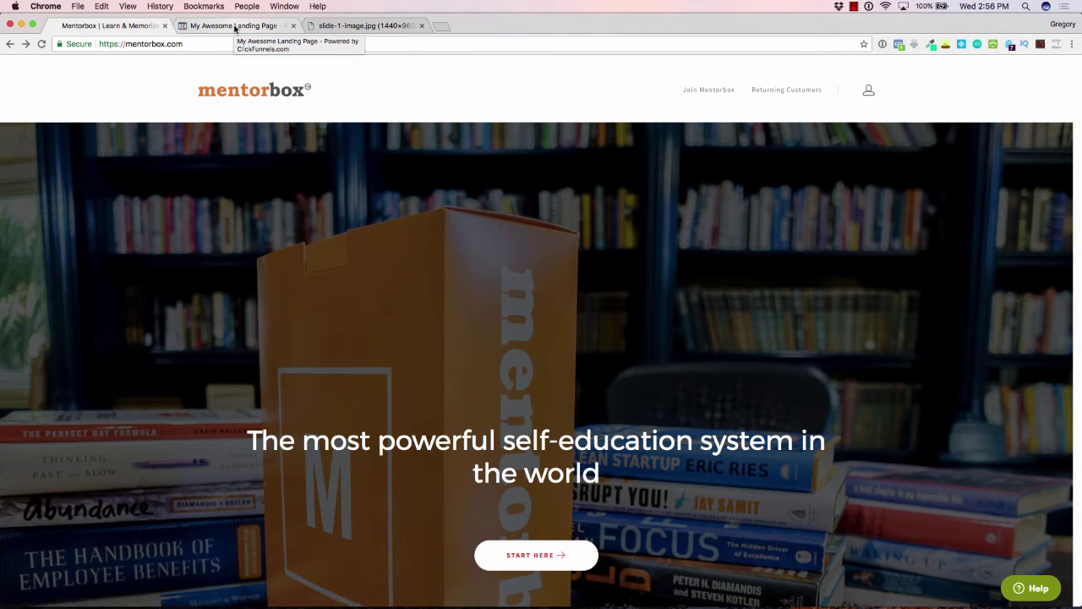
pyautogui.scroll(-4, 82, 213)
pyautogui.scroll(2, 82, 213)
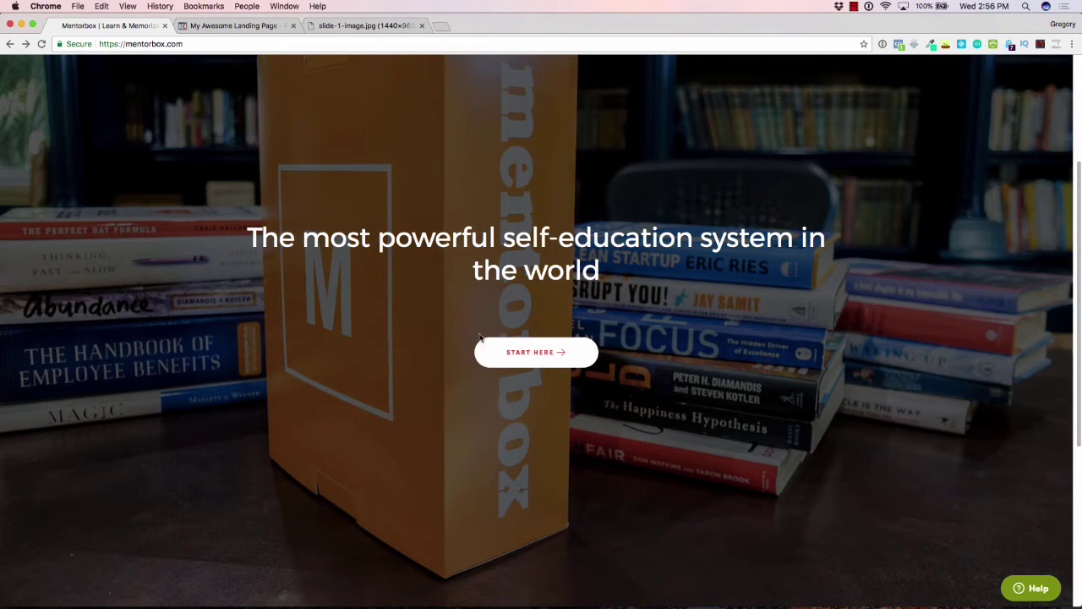
pyautogui.click(240, 26)
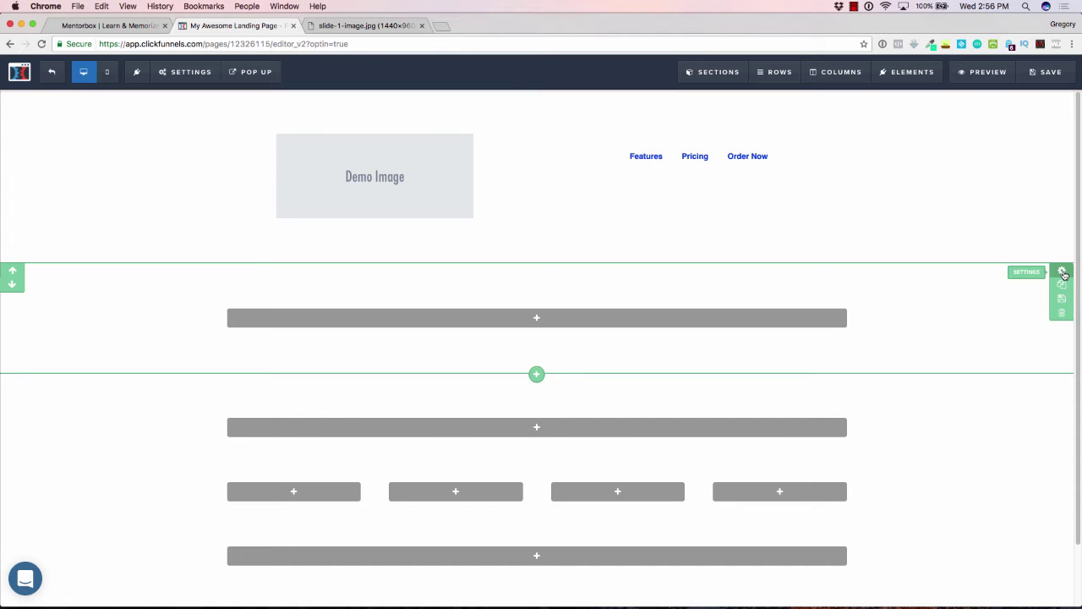
# - Set the second section's background image to the copied URL of slide-1-image.jpg
pyautogui.click(1063, 272)
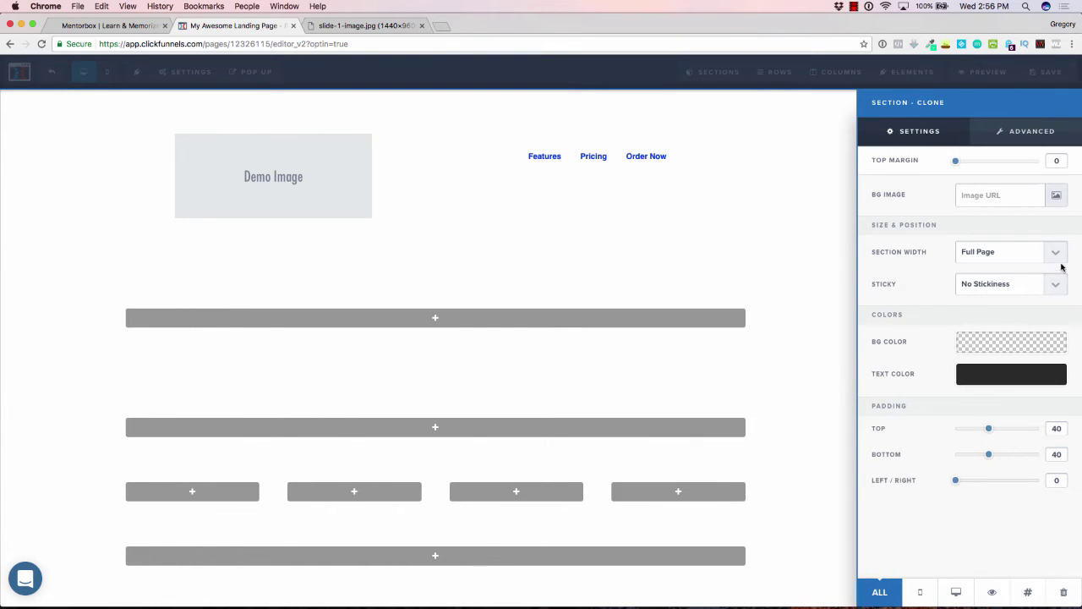
pyautogui.click(402, 25)
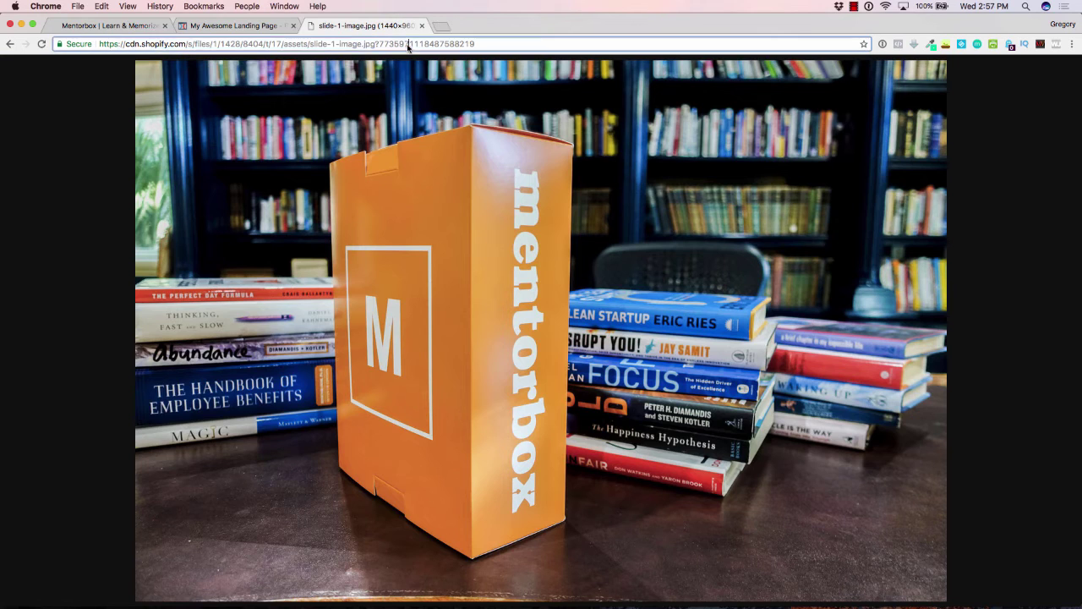
pyautogui.click(407, 47)
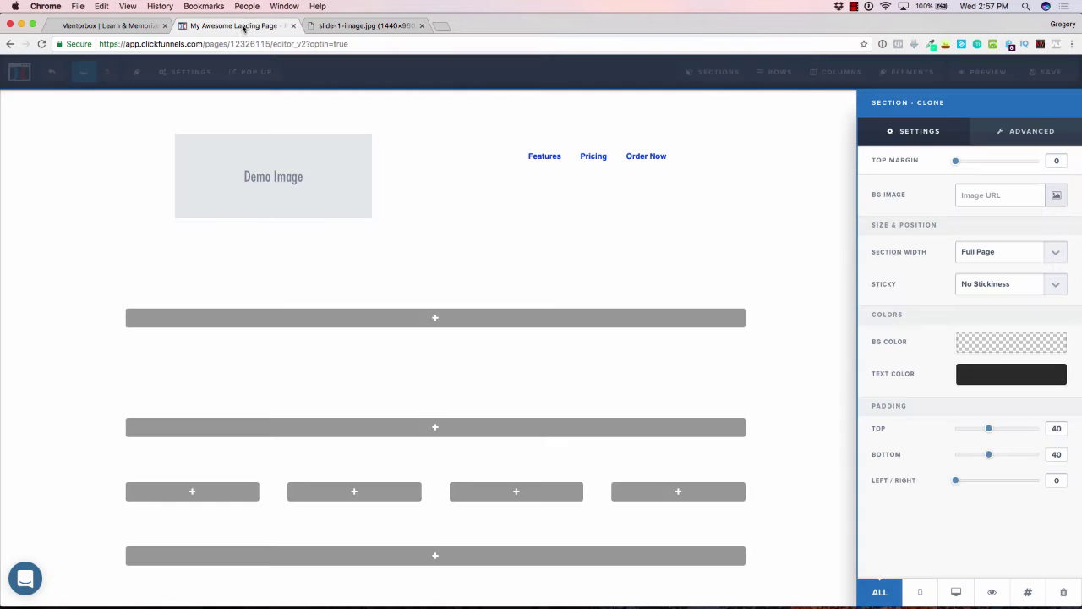
pyautogui.click(244, 26)
pyautogui.press('cmd+v')
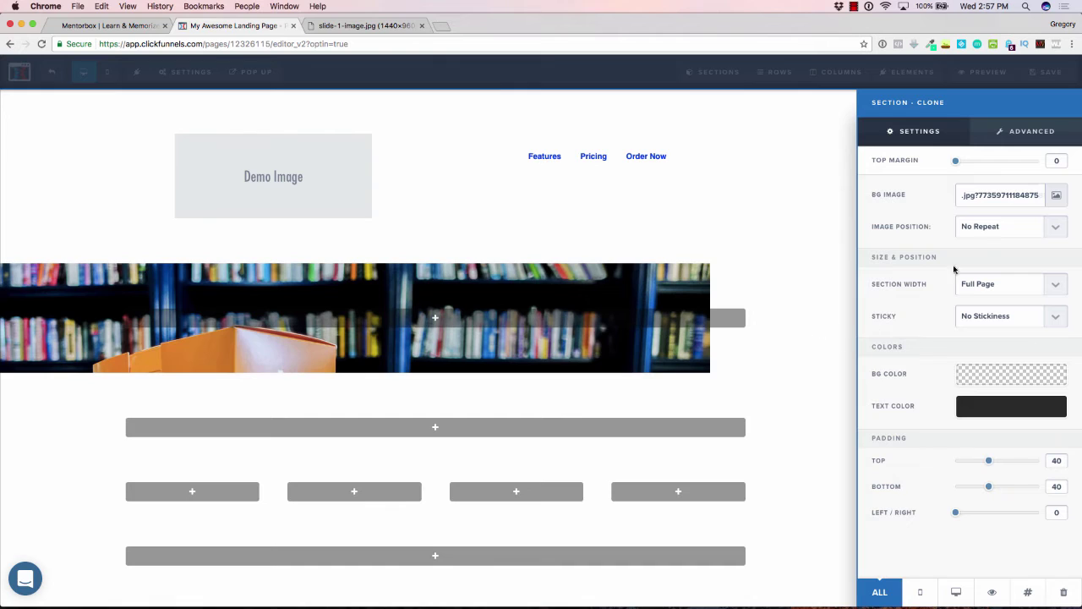
# - Try the Fill 100% Width & Height and Fill 100% Width positions for the second section's background image
pyautogui.click(1057, 229)
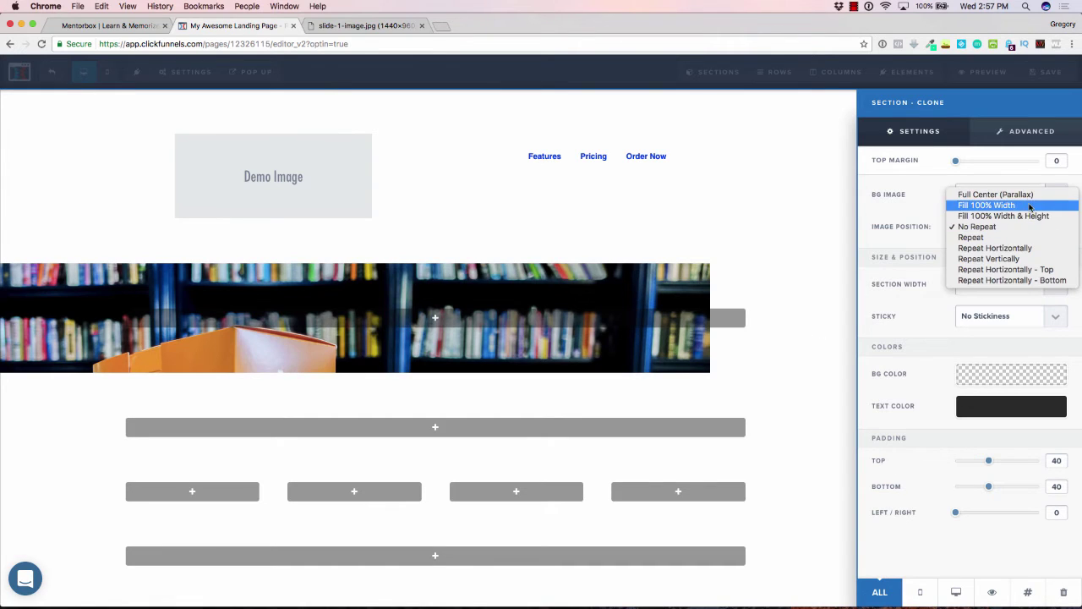
pyautogui.click(1028, 217)
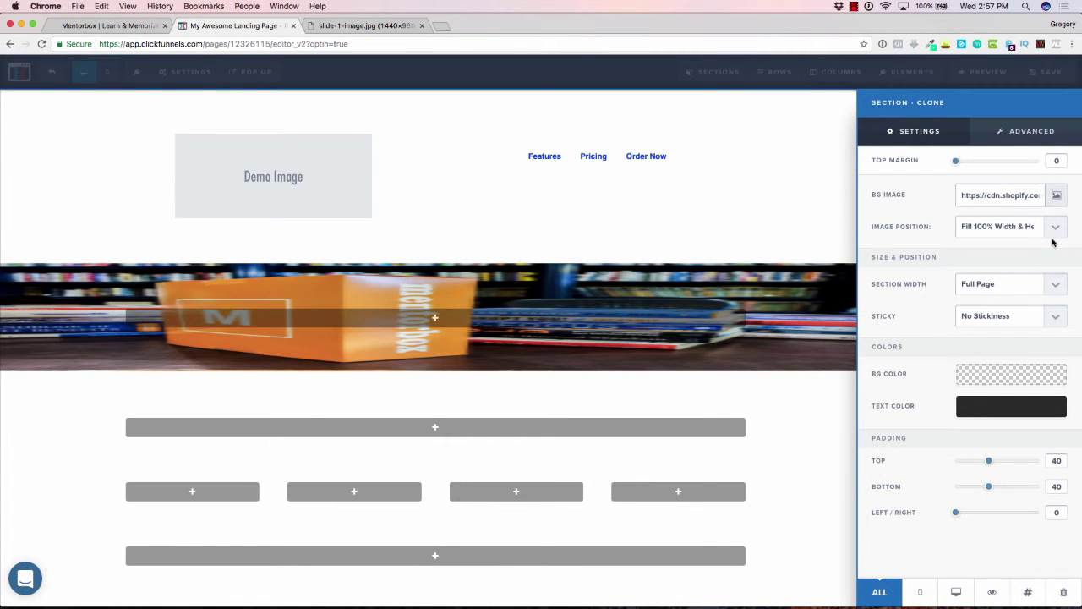
pyautogui.click(1055, 229)
pyautogui.click(1038, 219)
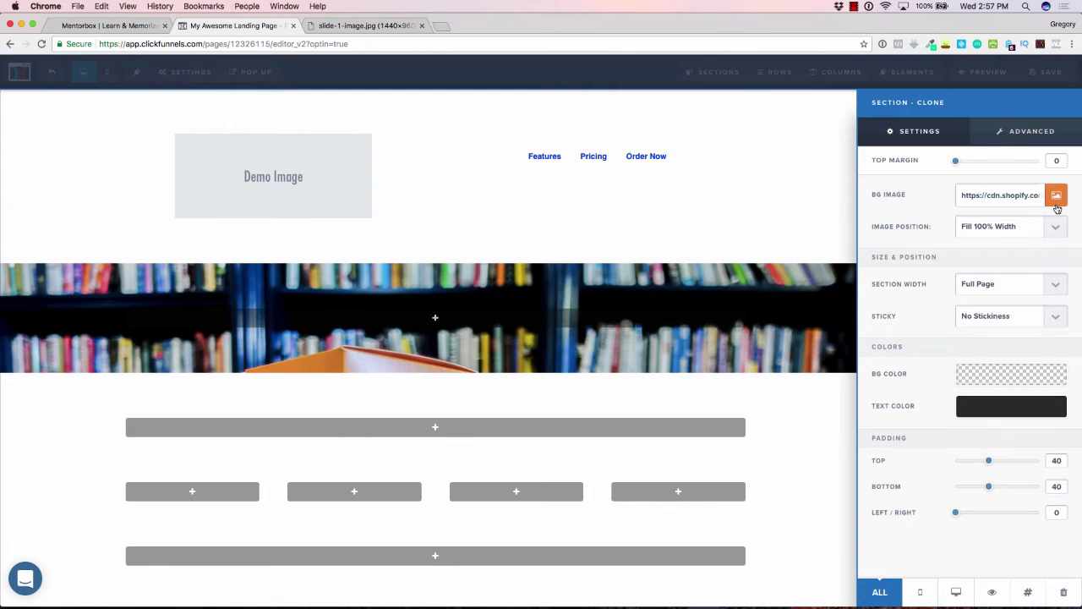
# - Set the background image position to Full Center (Parallax) and close the section settings
pyautogui.click(1056, 227)
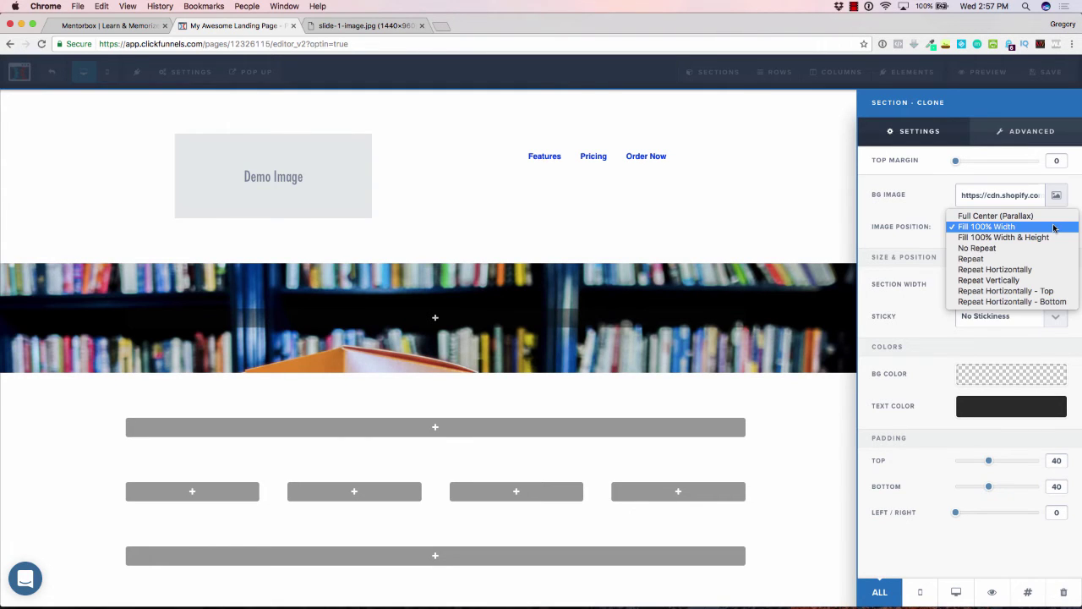
pyautogui.click(1054, 217)
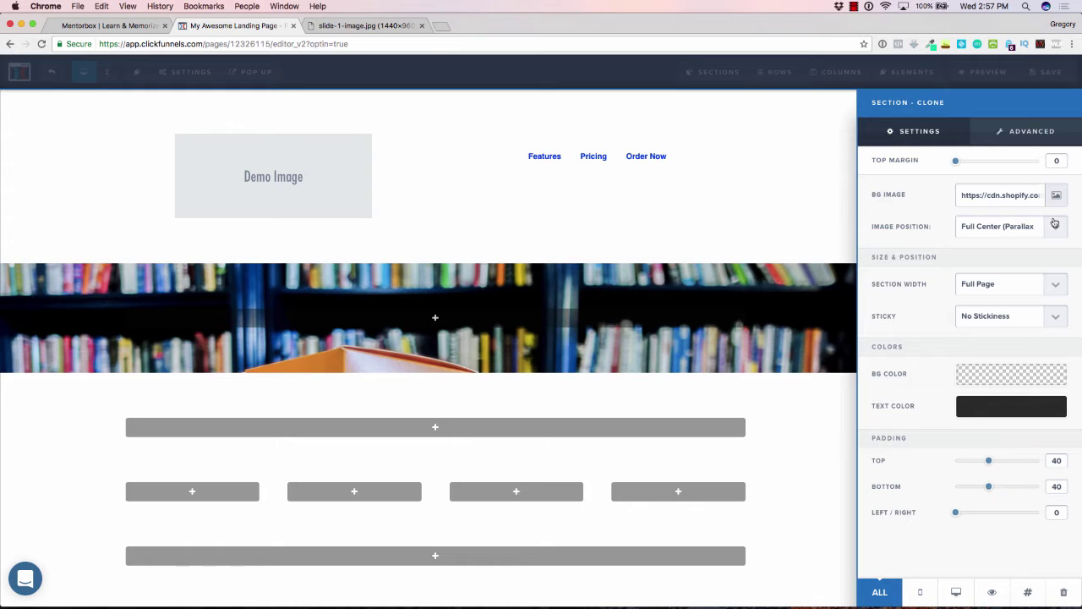
pyautogui.click(807, 229)
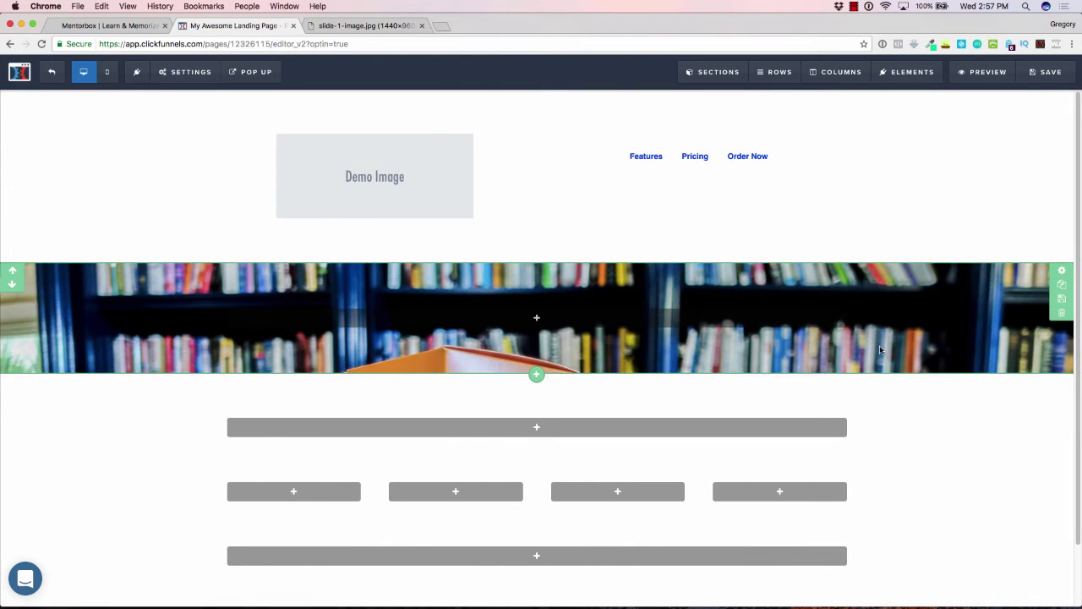
# - Set the top and bottom padding of the background-image section to 100 and look over its advanced style options
pyautogui.scroll(-2, 880, 350)
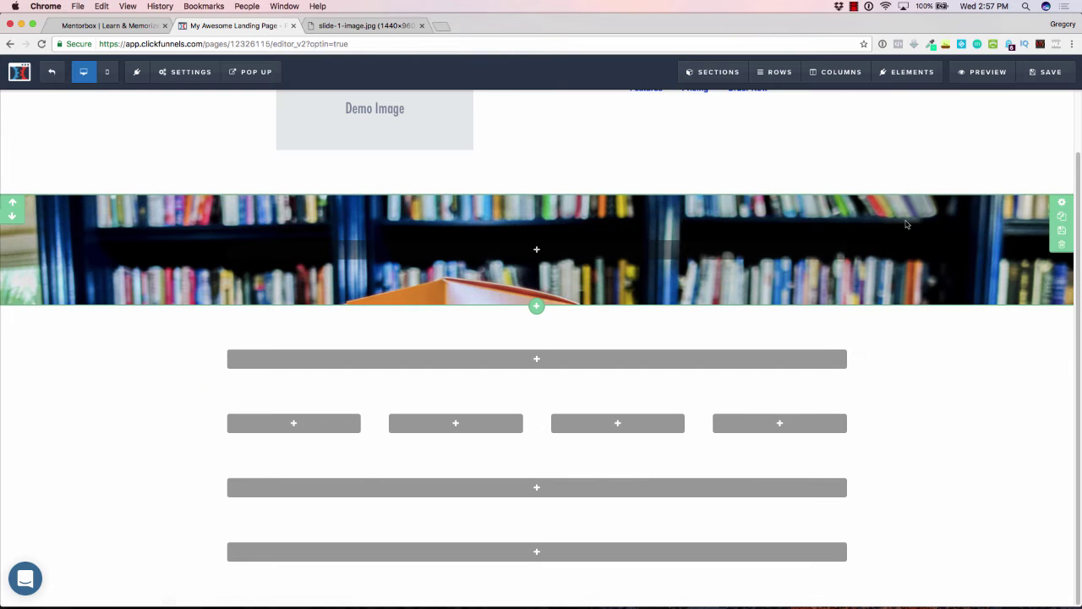
pyautogui.click(1062, 203)
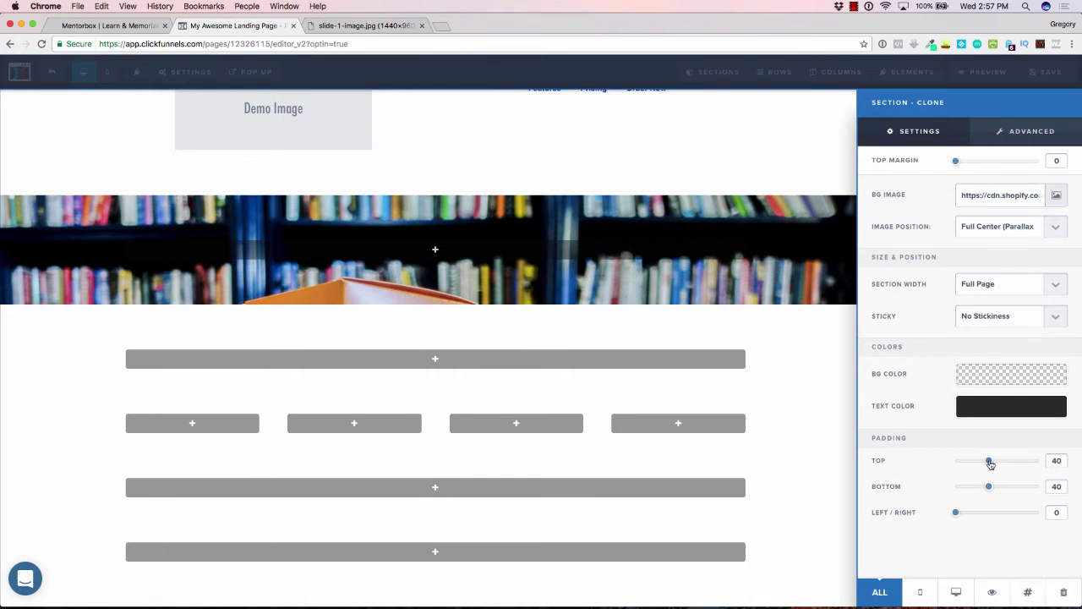
pyautogui.moveTo(990, 463); pyautogui.dragTo(1071, 491)
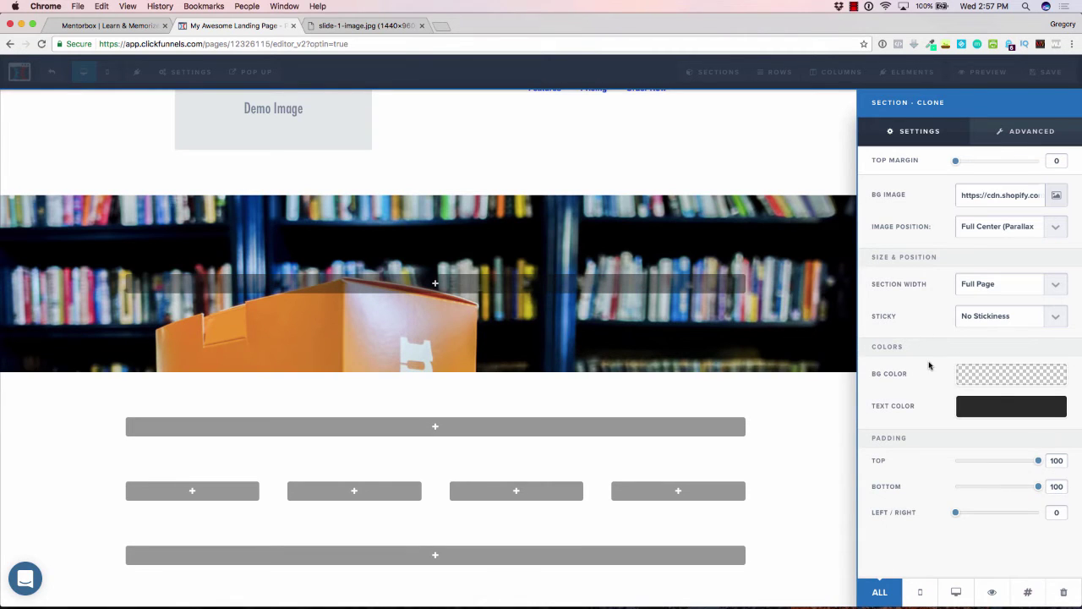
pyautogui.click(1020, 132)
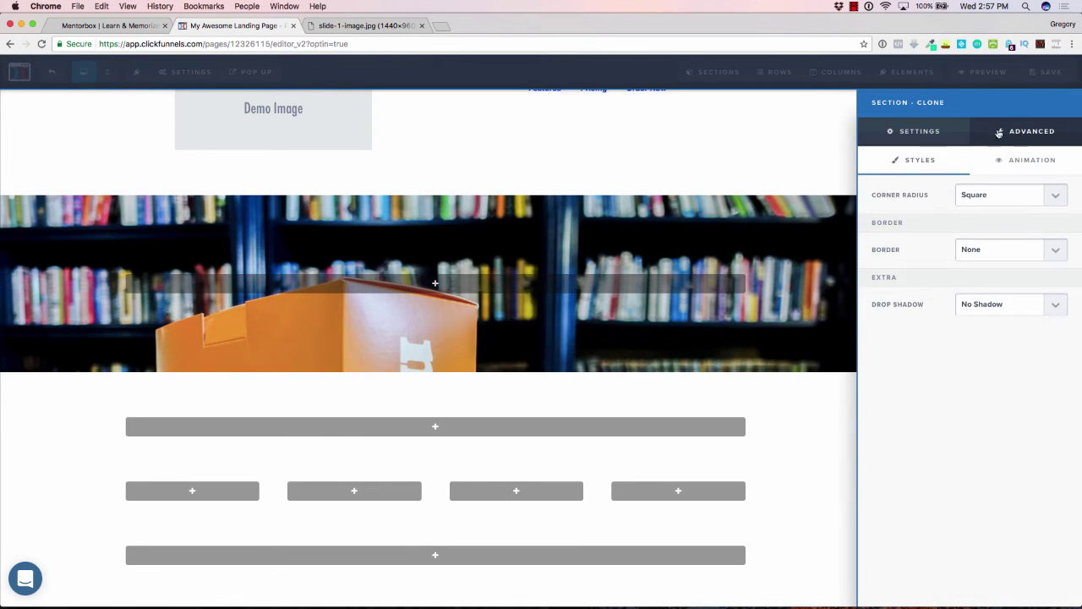
pyautogui.click(947, 134)
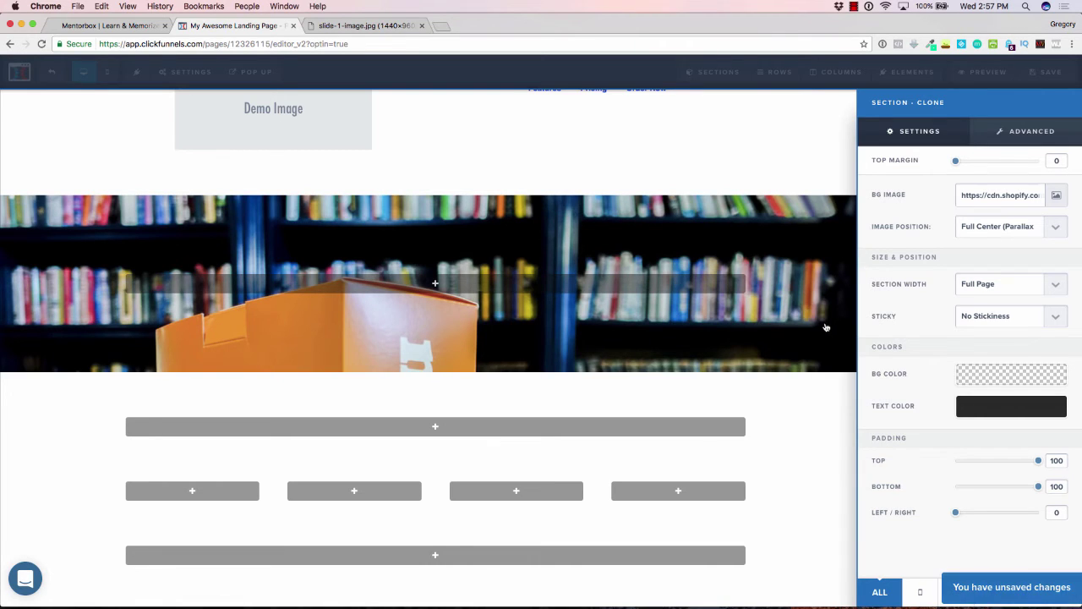
# - Set the top and bottom padding of the background-image section to 200
pyautogui.click(815, 180)
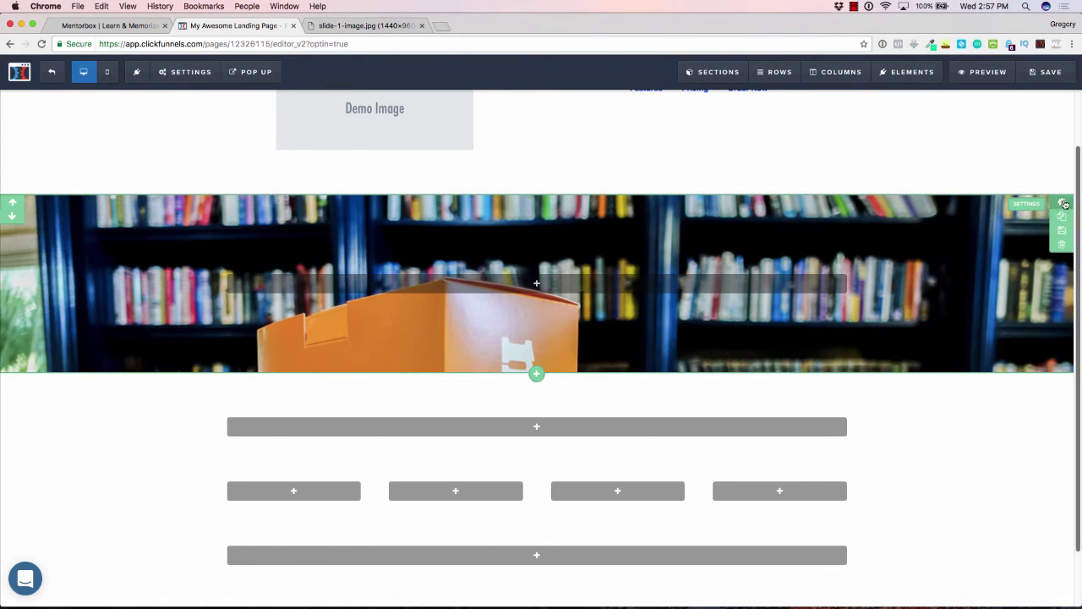
pyautogui.click(1063, 205)
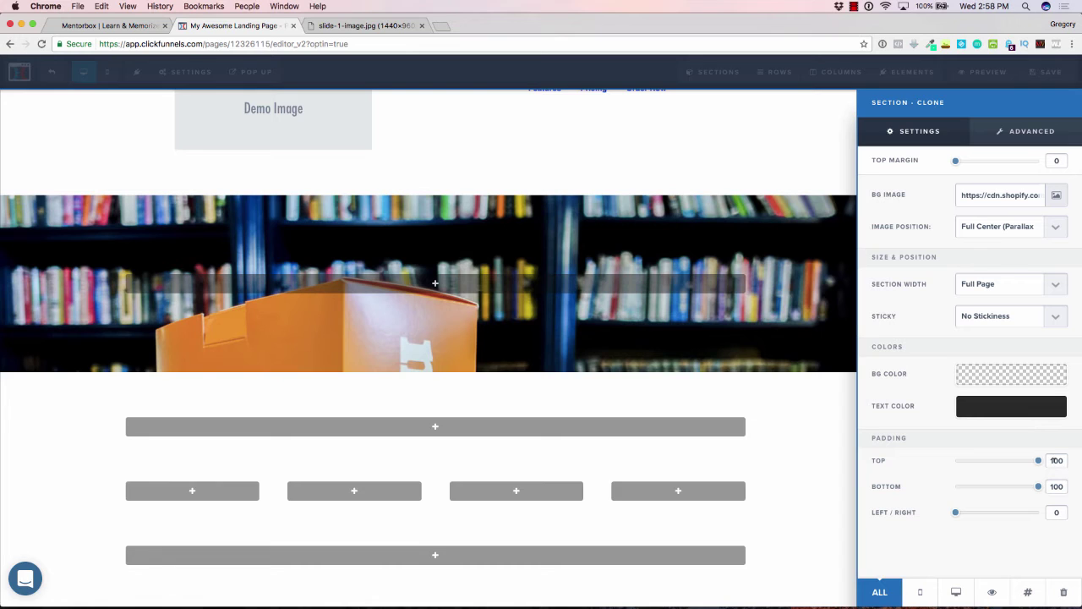
pyautogui.doubleClick(1055, 460)
pyautogui.write('200')
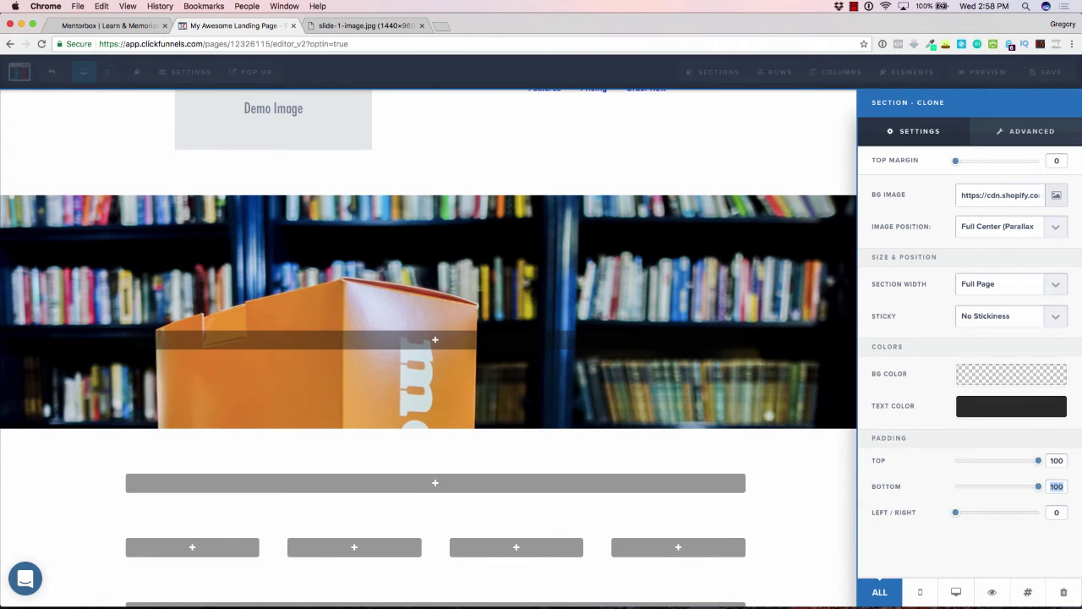
pyautogui.write('200')
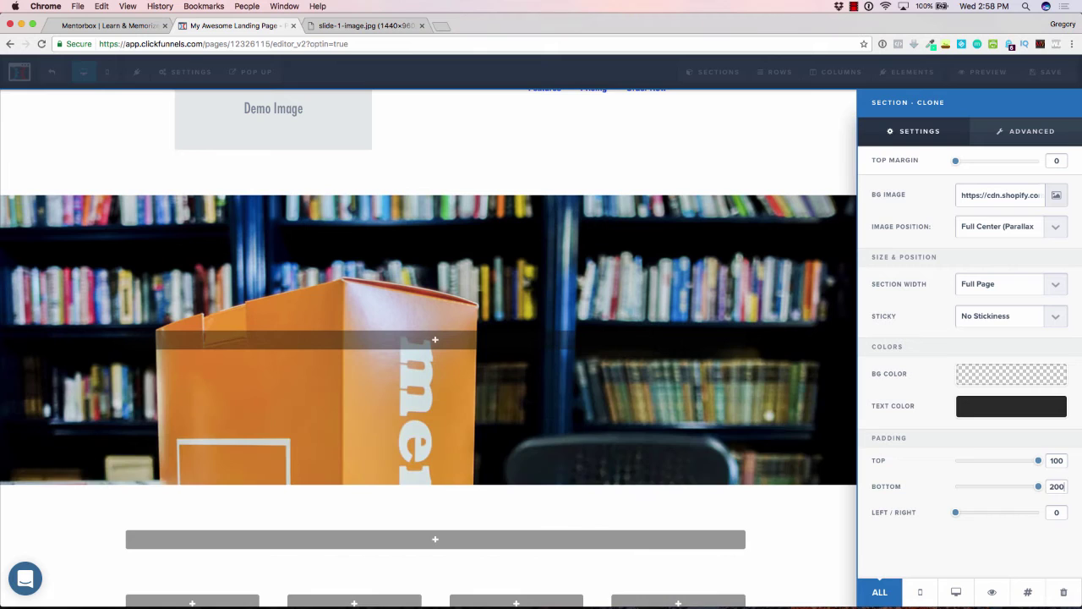
# - Set the background-image section's top and bottom padding to 400 and close its settings
pyautogui.doubleClick(1054, 460)
pyautogui.write('200')
pyautogui.click(1054, 460)
pyautogui.press('BackSpace')
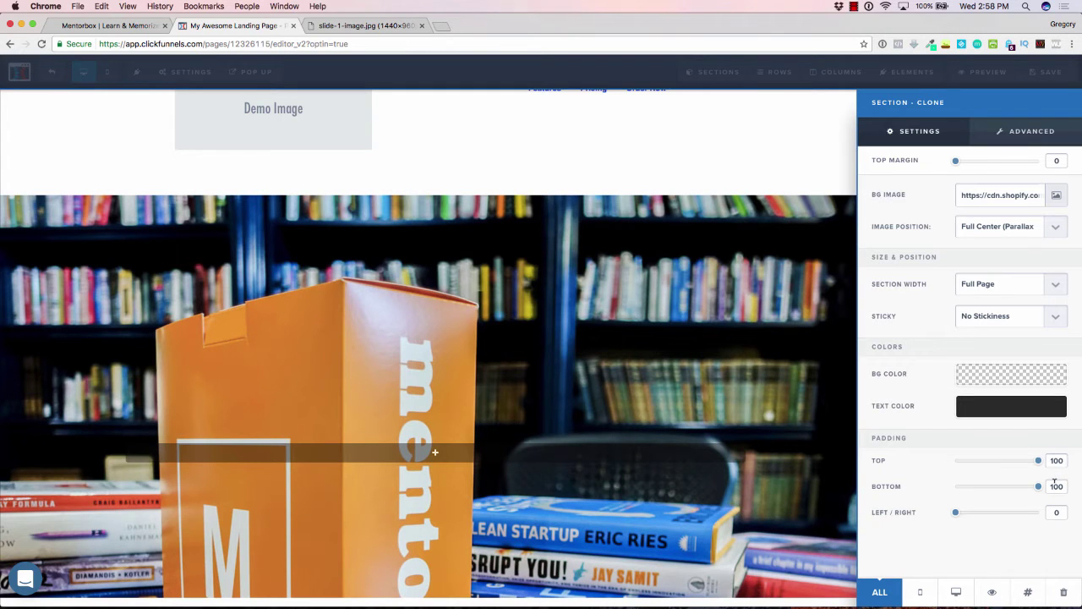
pyautogui.doubleClick(1055, 485)
pyautogui.write('400')
pyautogui.click(771, 439)
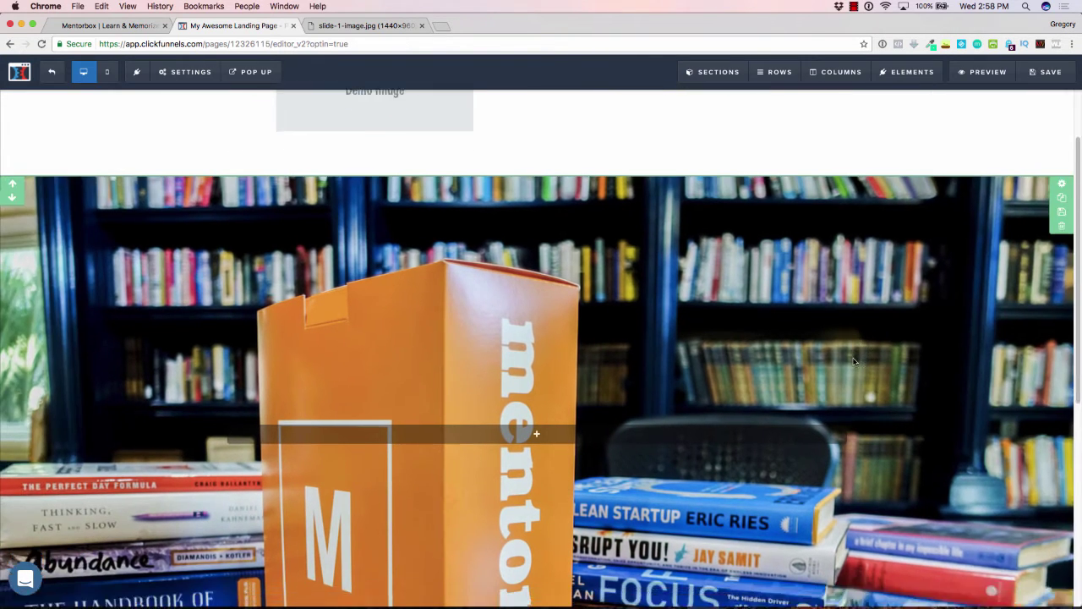
# - Compare the background-image section with the hero on the Mentorbox homepage and increase its top and bottom padding further to match the height
pyautogui.scroll(2, 854, 361)
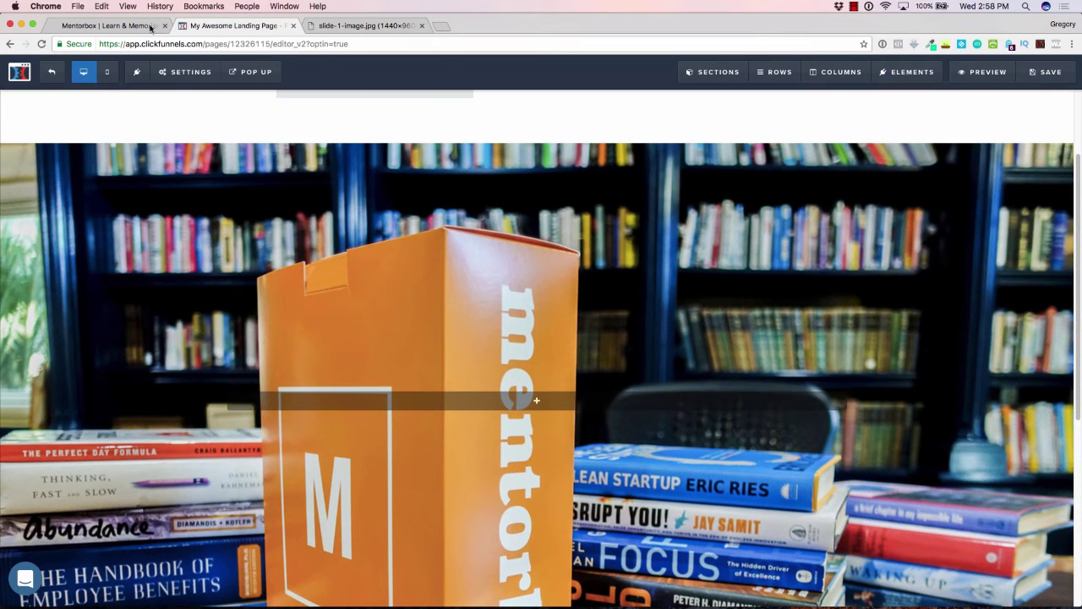
pyautogui.click(151, 27)
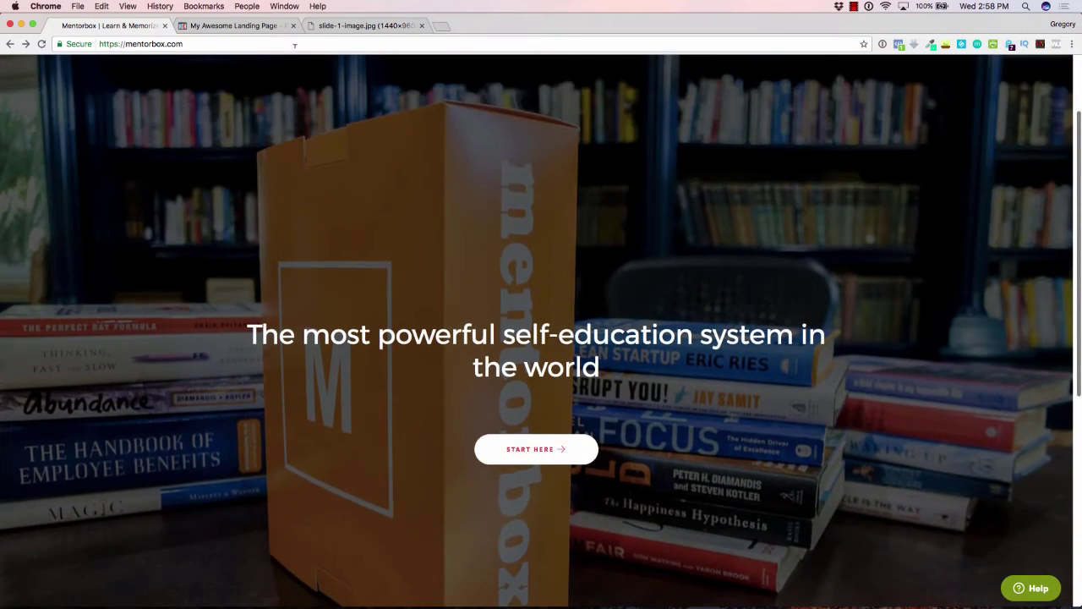
pyautogui.click(258, 26)
pyautogui.scroll(-8, 355, 270)
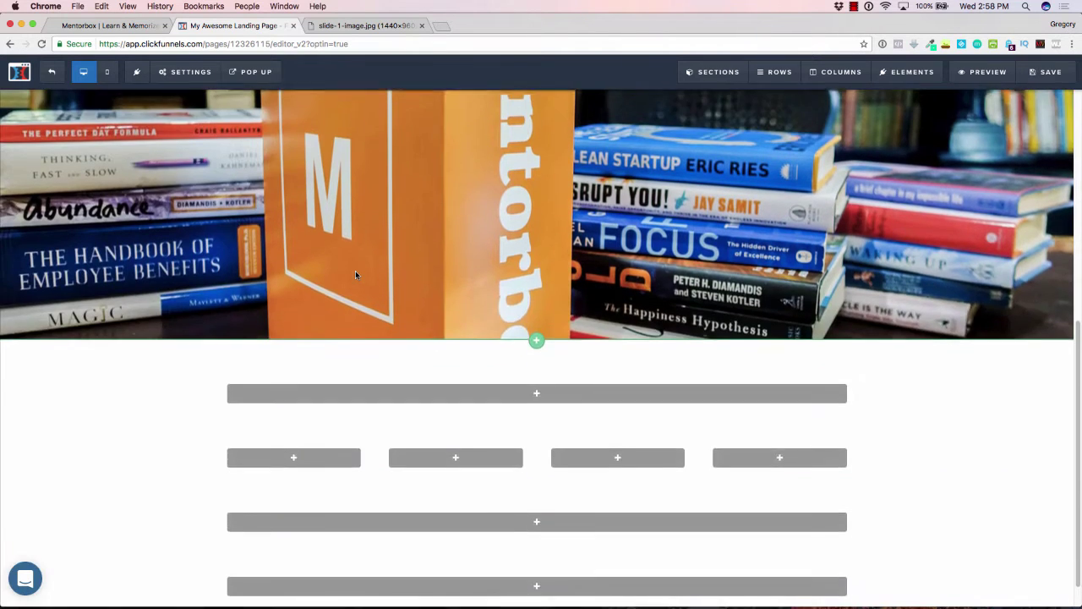
pyautogui.scroll(6, 355, 271)
pyautogui.scroll(2, 812, 304)
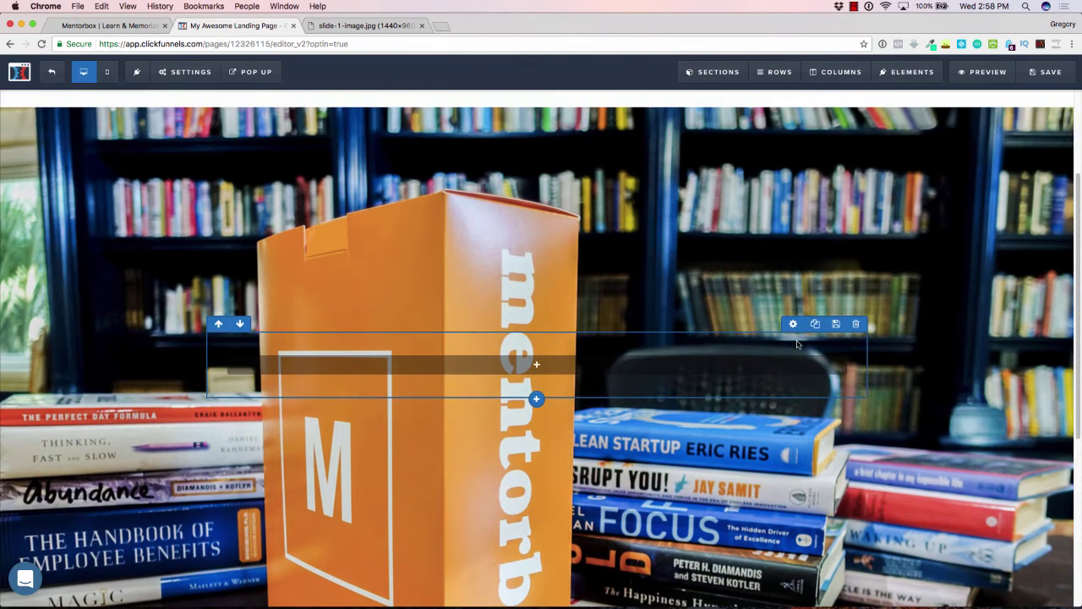
pyautogui.click(1063, 117)
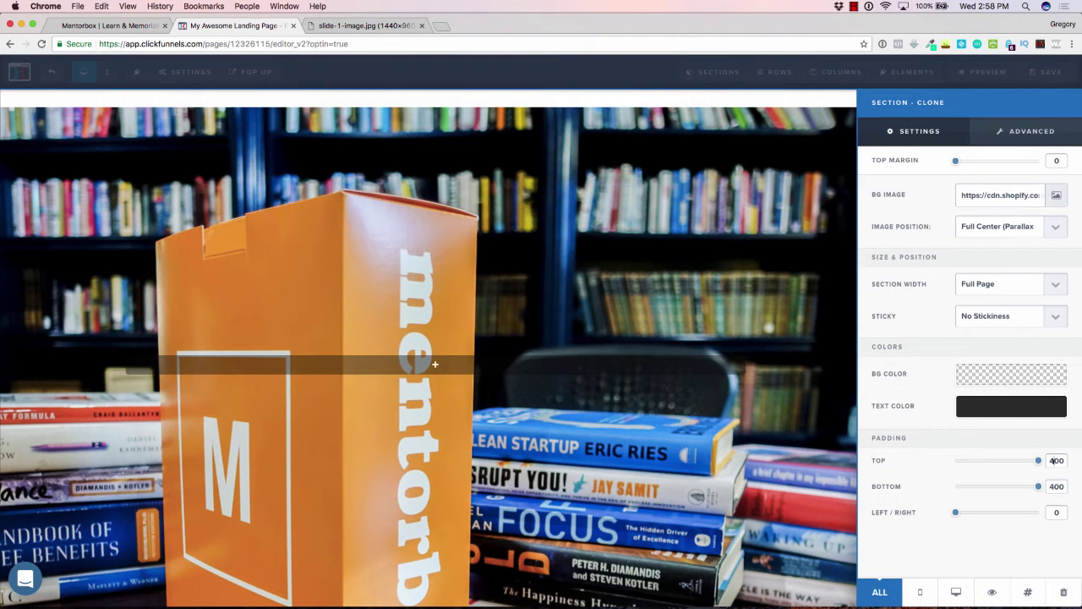
pyautogui.moveTo(434, 365); pyautogui.dragTo(435, 420)
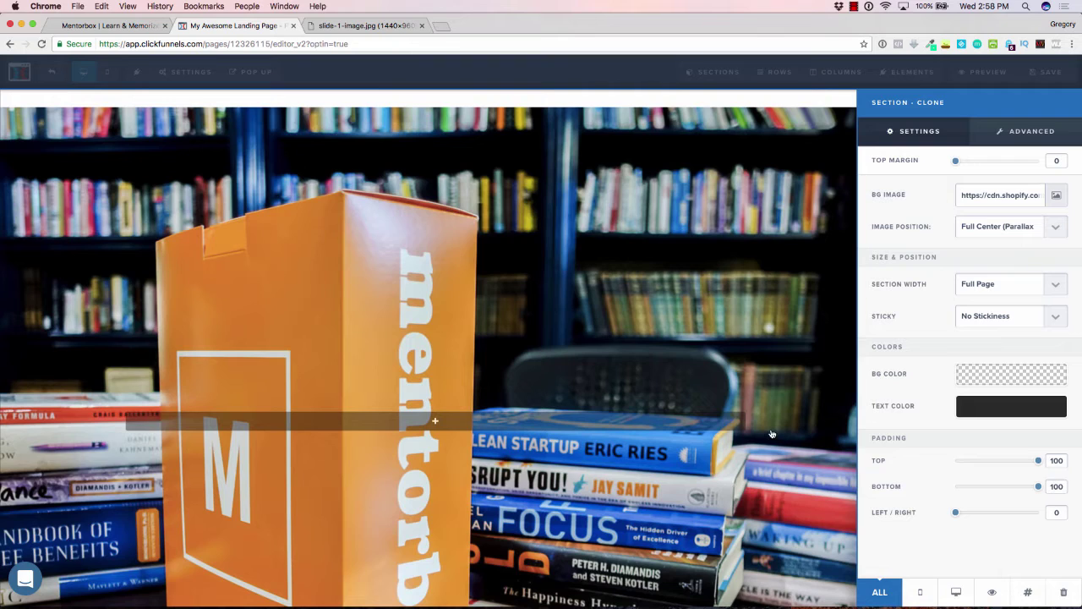
pyautogui.click(771, 433)
pyautogui.scroll(-5, 771, 433)
pyautogui.scroll(8, 770, 433)
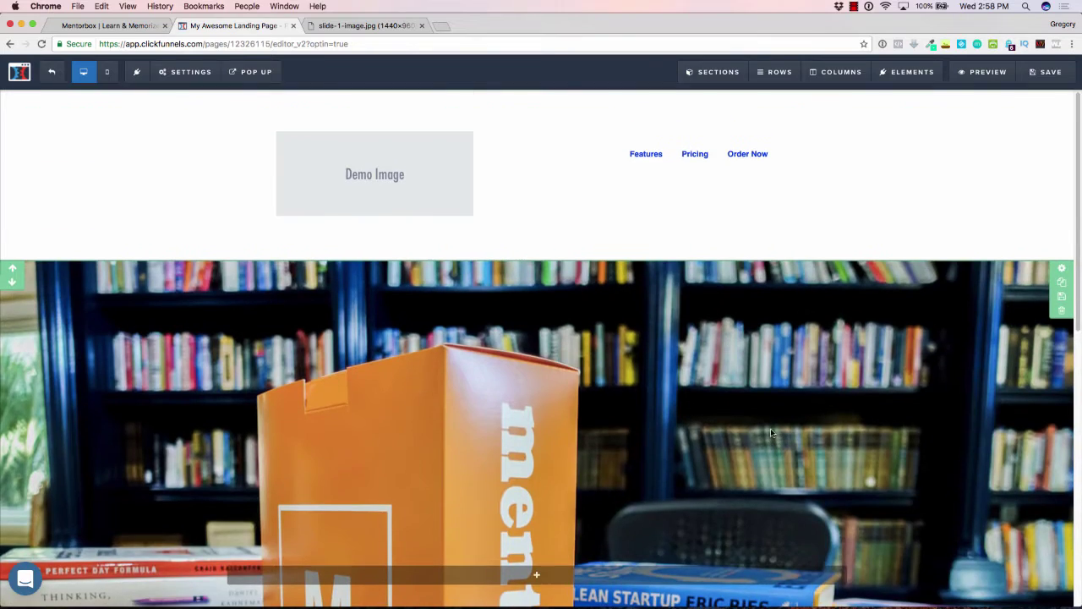
# - Check the hero layout in the wireframe and add a headline with a button below it to the background-image section
pyautogui.scroll(-6, 770, 433)
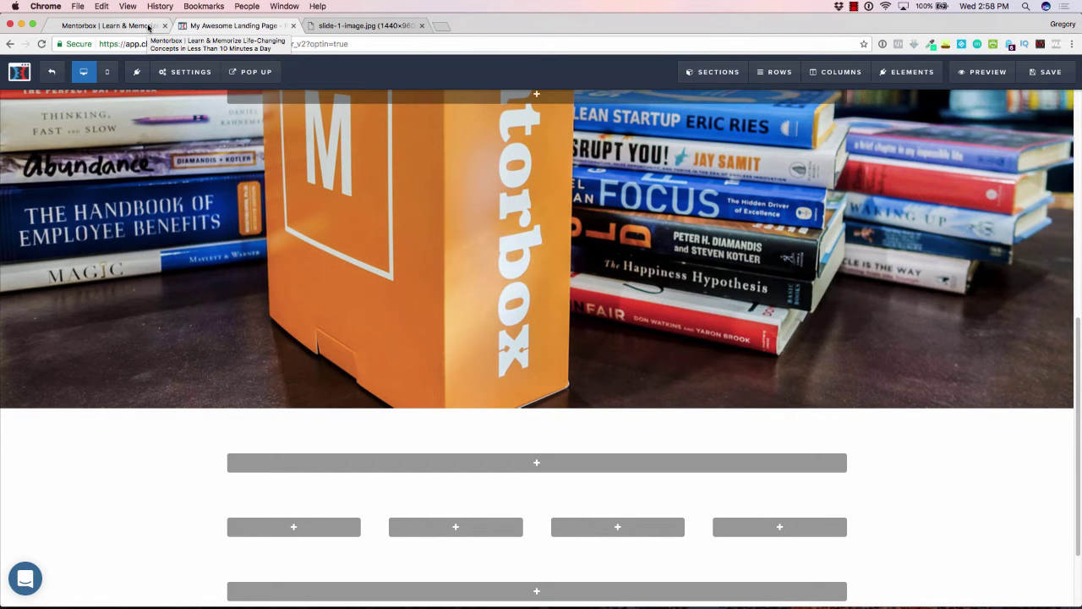
pyautogui.scroll(4, 536, 406)
pyautogui.scroll(-3, 536, 406)
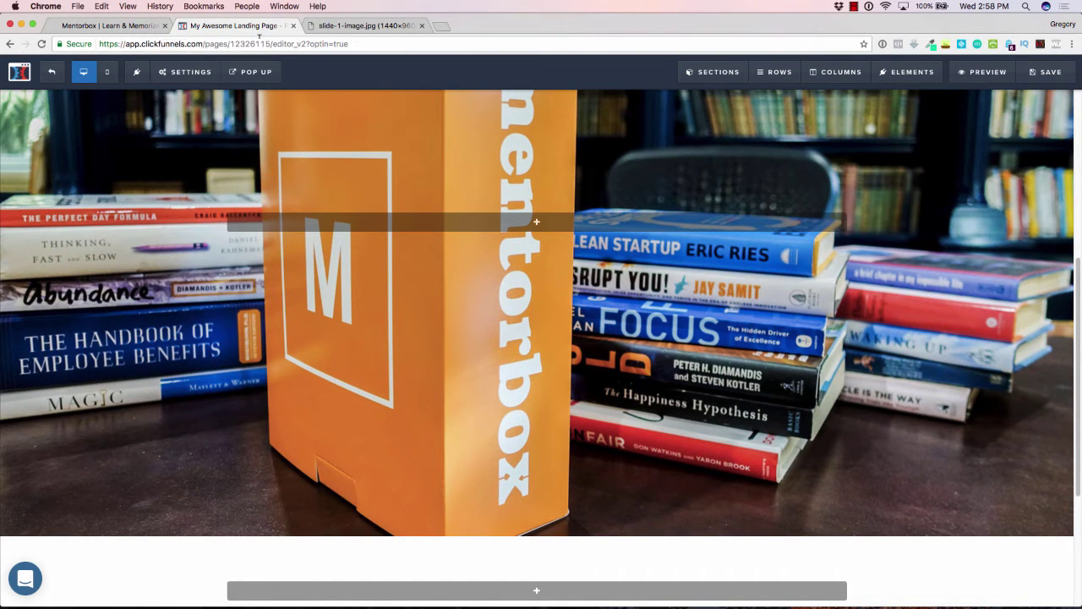
pyautogui.press('super+Tab')
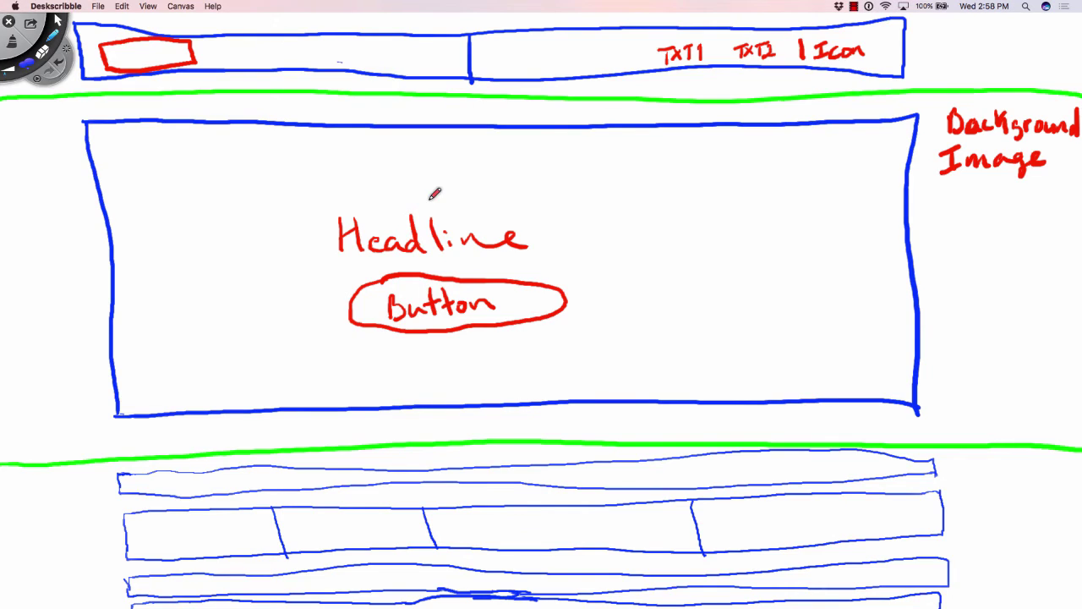
pyautogui.press('super+Tab')
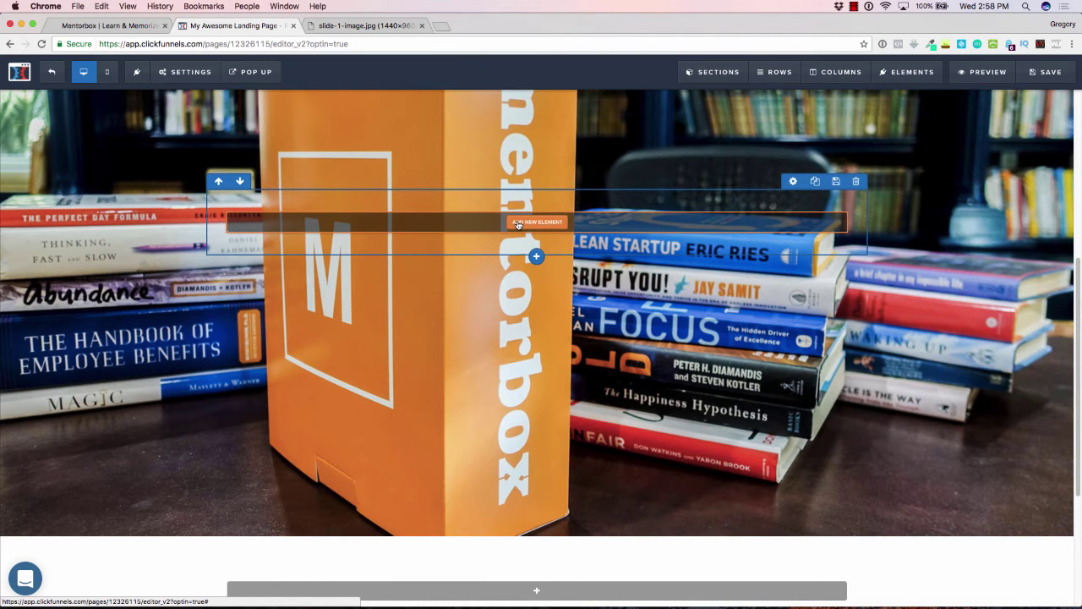
pyautogui.click(518, 224)
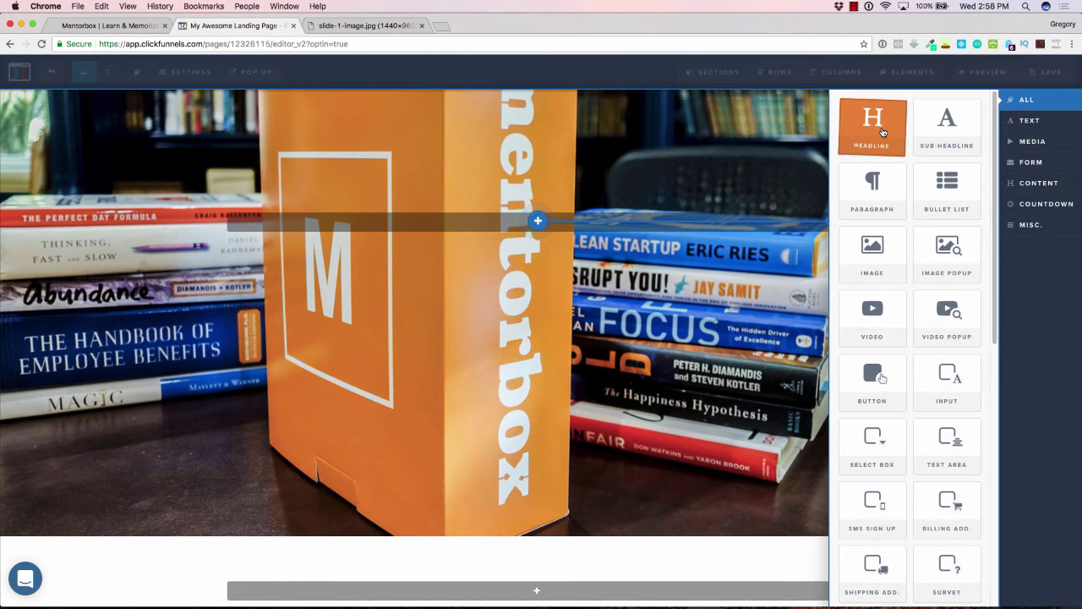
pyautogui.click(882, 132)
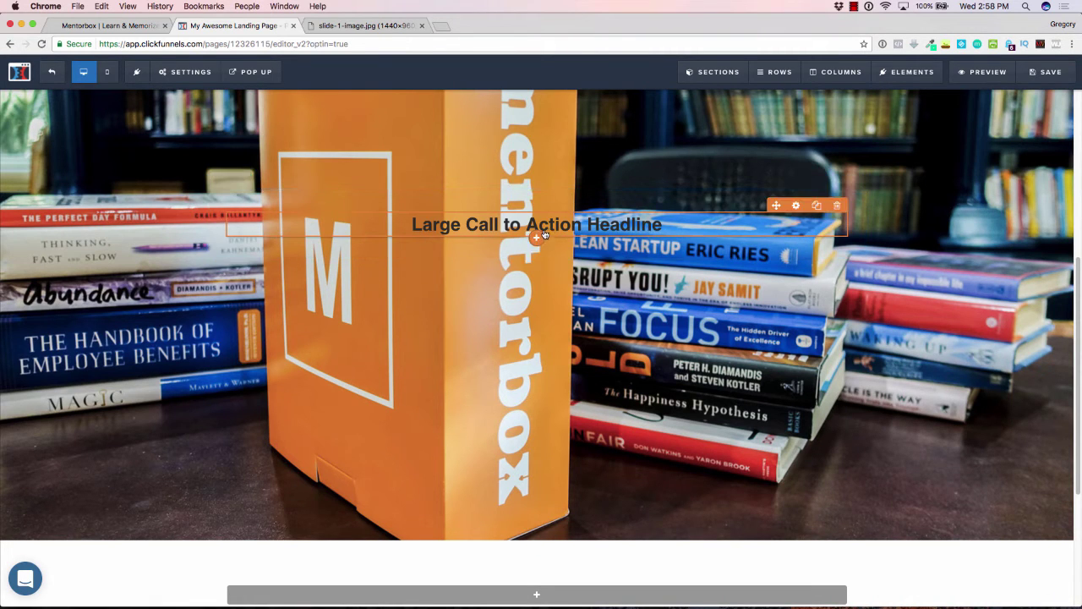
pyautogui.click(539, 241)
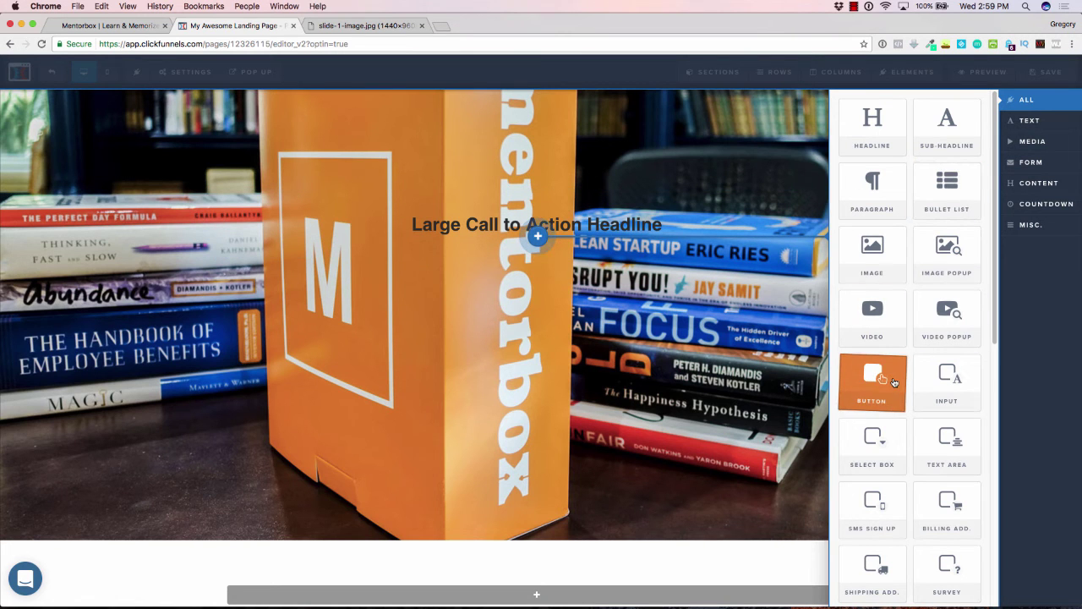
pyautogui.click(893, 382)
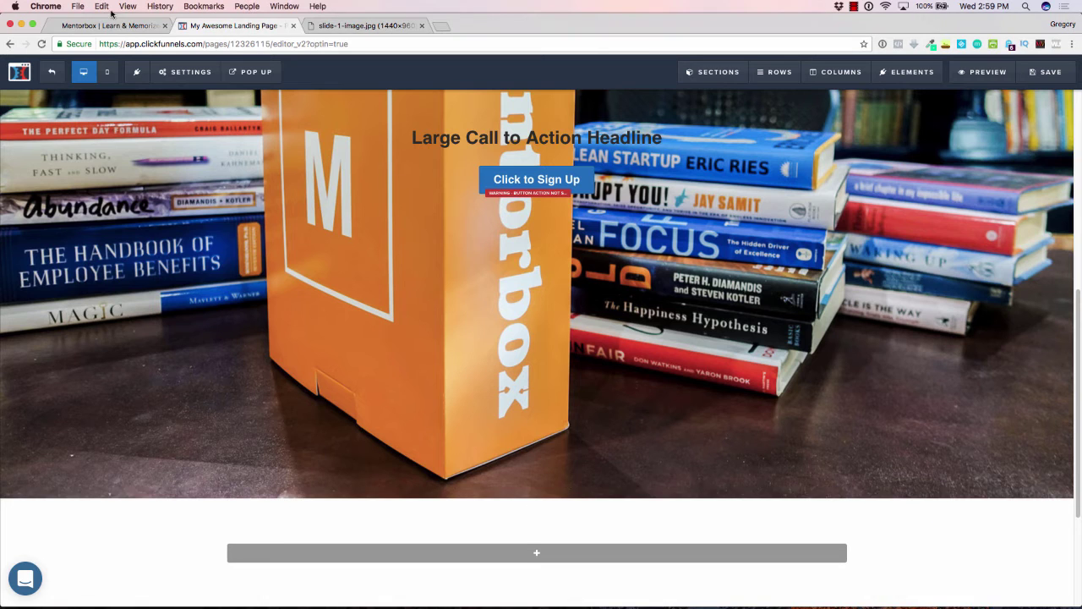
# - Review the footer of the Mentorbox homepage and add a divider to the empty row directly above the four-column row
pyautogui.click(112, 26)
pyautogui.scroll(-3, 289, 263)
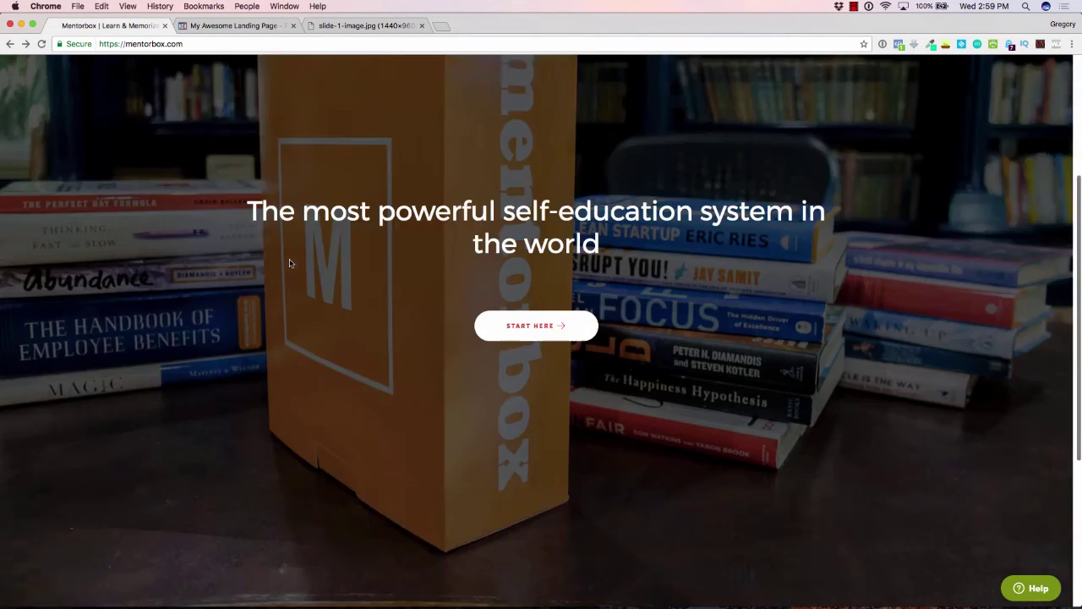
pyautogui.scroll(-5, 290, 263)
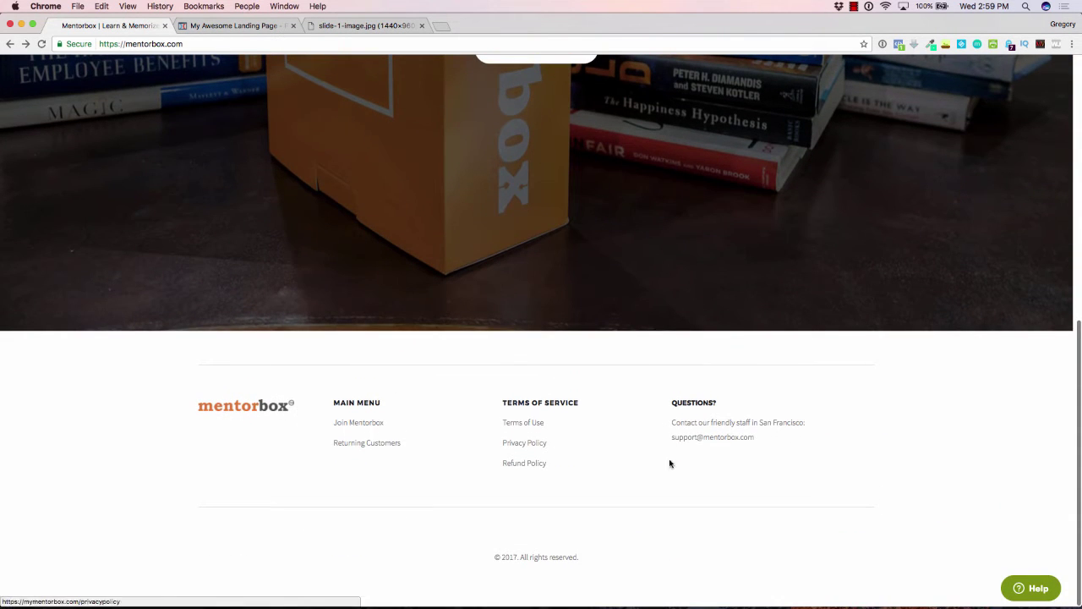
pyautogui.click(245, 25)
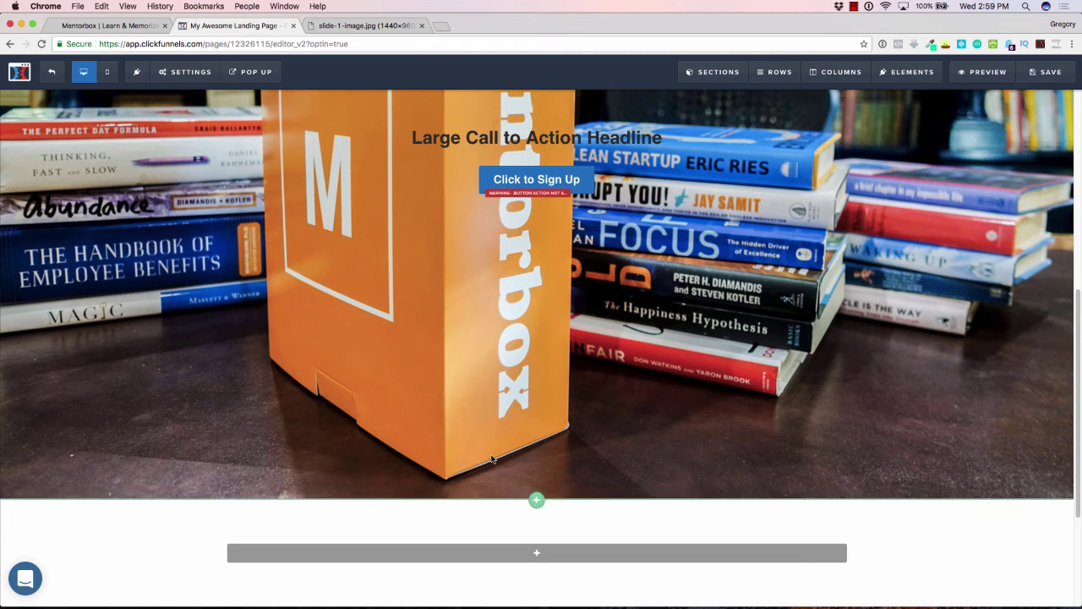
pyautogui.scroll(-1, 507, 540)
pyautogui.scroll(-3, 507, 539)
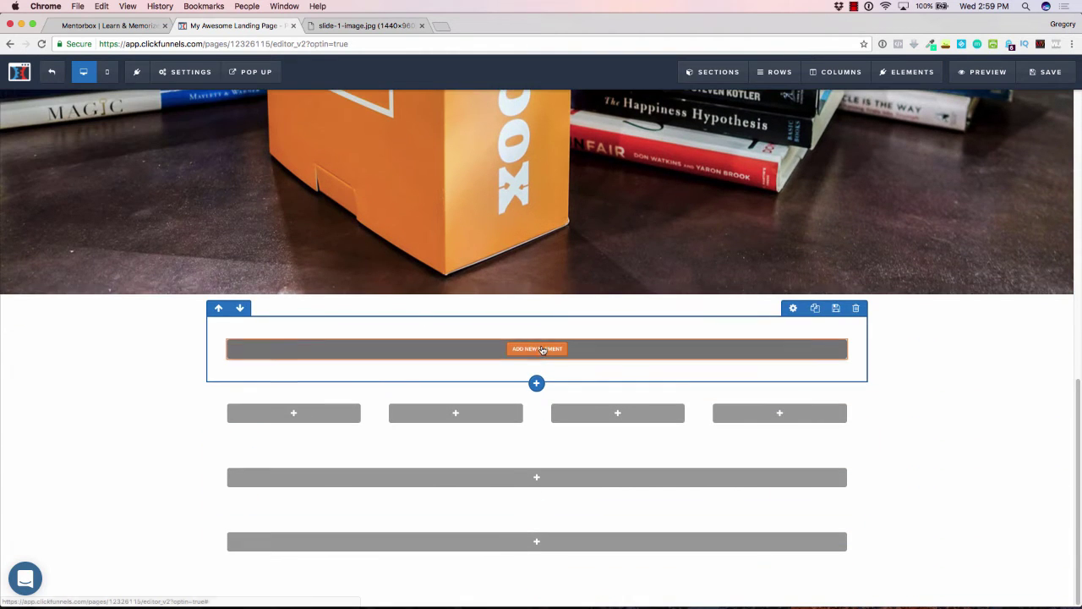
pyautogui.click(541, 350)
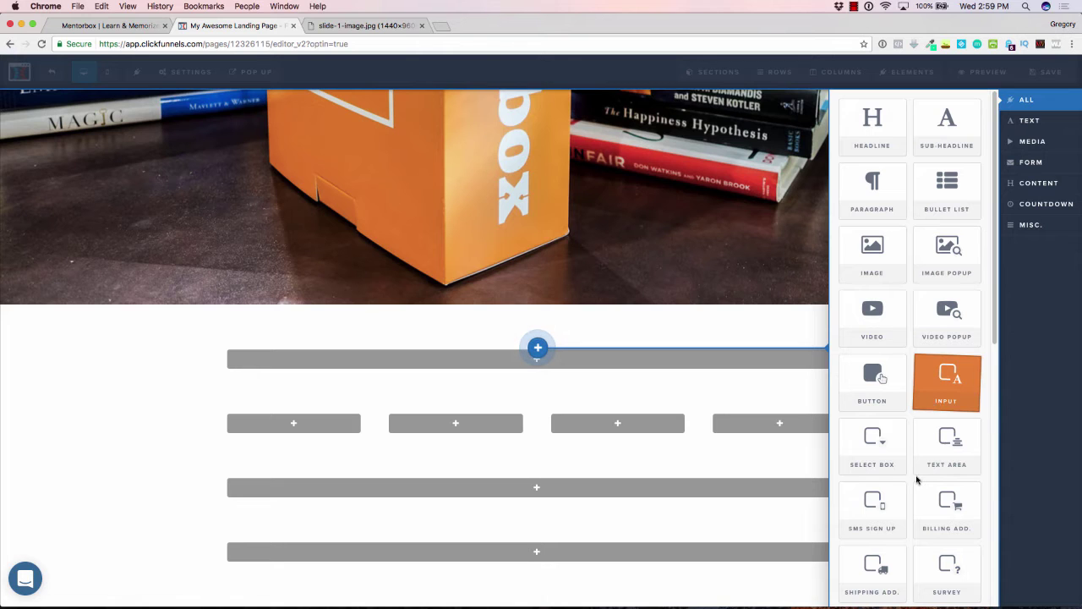
pyautogui.scroll(-10, 917, 480)
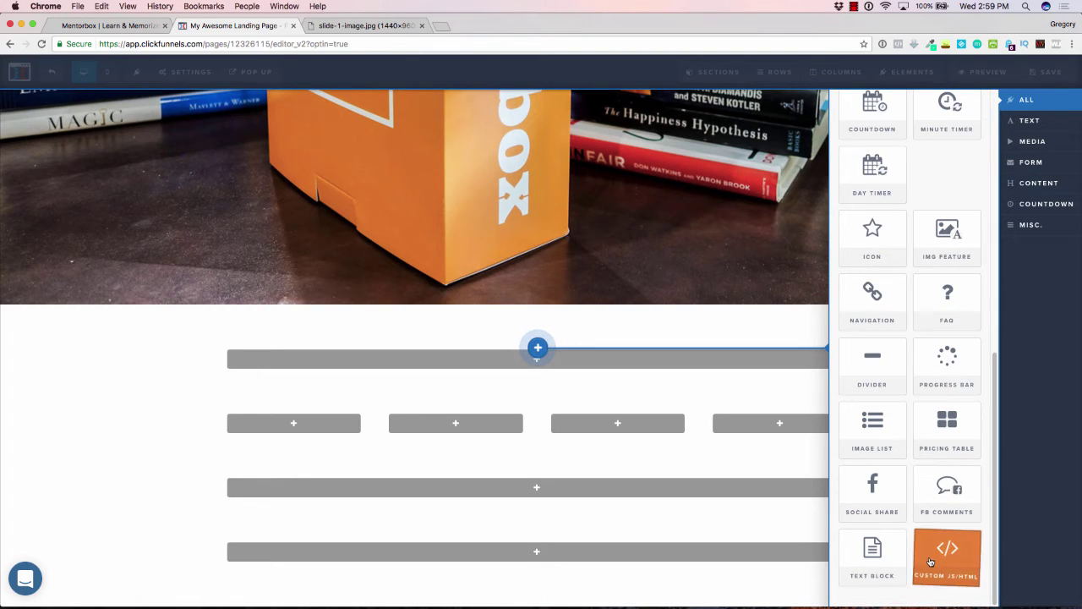
pyautogui.click(876, 356)
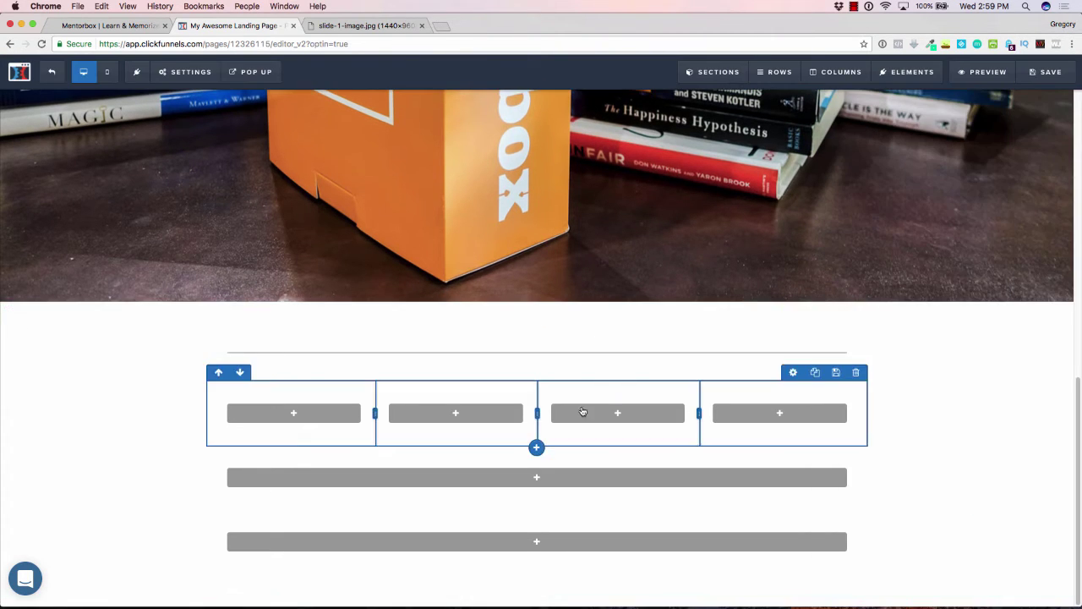
# - Add a second divider to the empty row directly below the four-column row
pyautogui.click(531, 478)
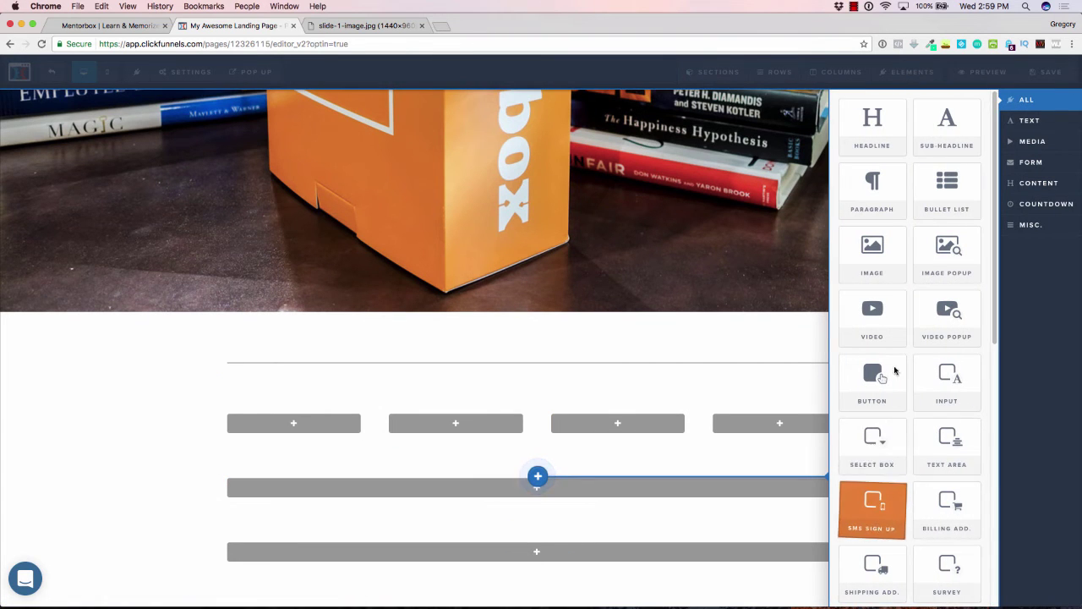
pyautogui.scroll(-10, 885, 465)
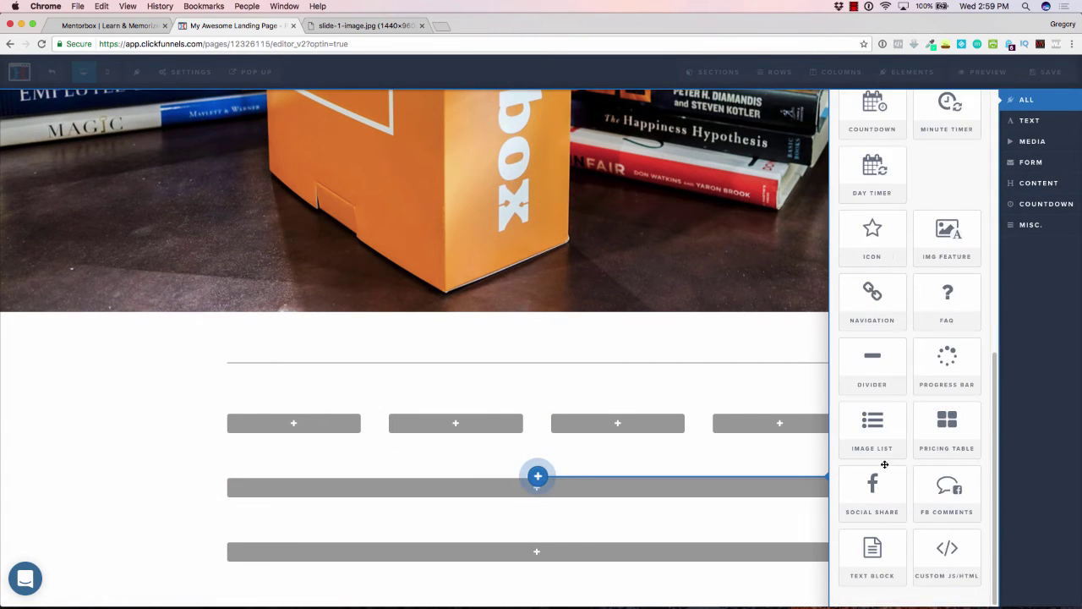
pyautogui.click(880, 361)
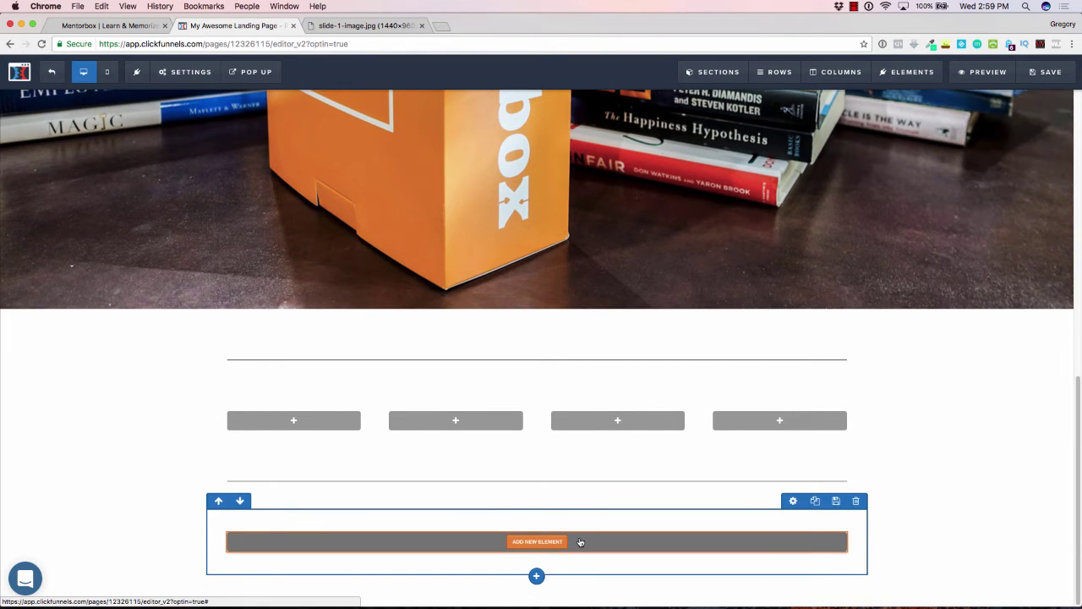
# - Add a sub-headline element to the last empty row at the end of the page for the copyright line
pyautogui.click(537, 542)
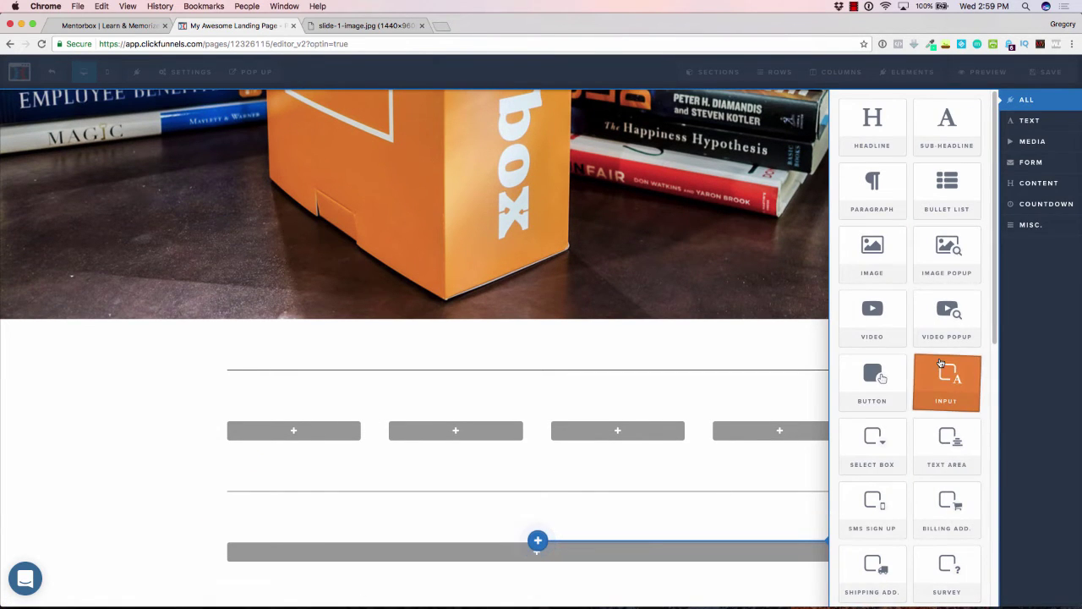
pyautogui.scroll(-7, 941, 363)
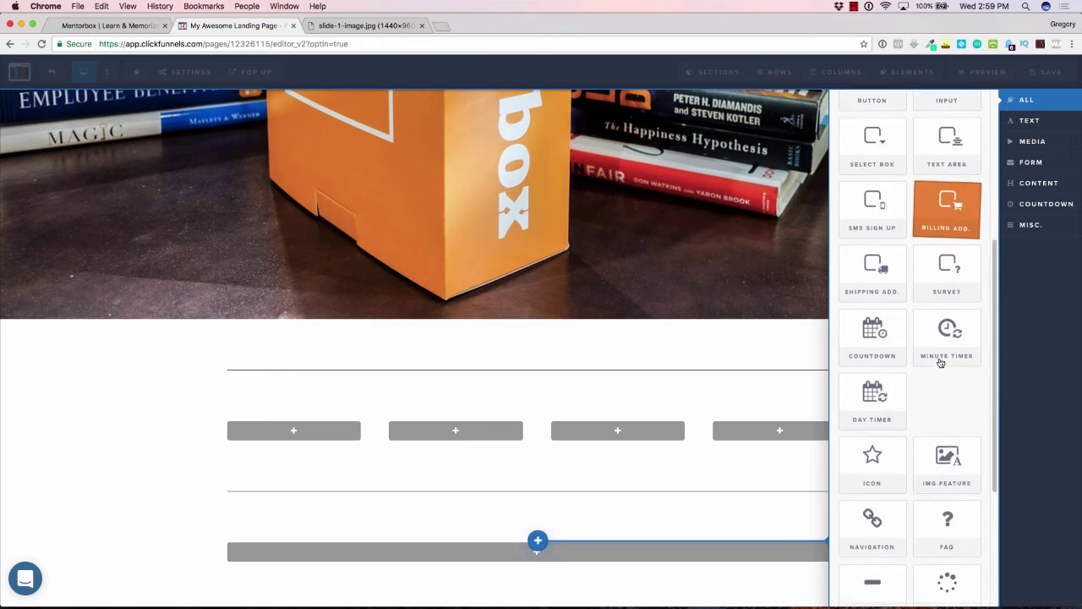
pyautogui.scroll(-5, 941, 362)
pyautogui.scroll(12, 941, 362)
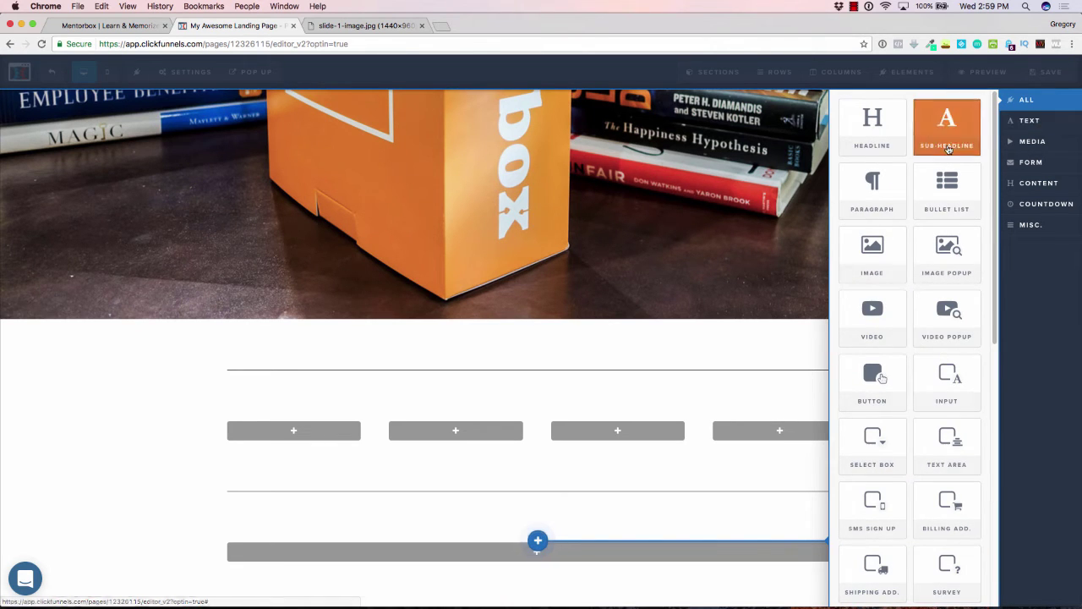
pyautogui.click(947, 145)
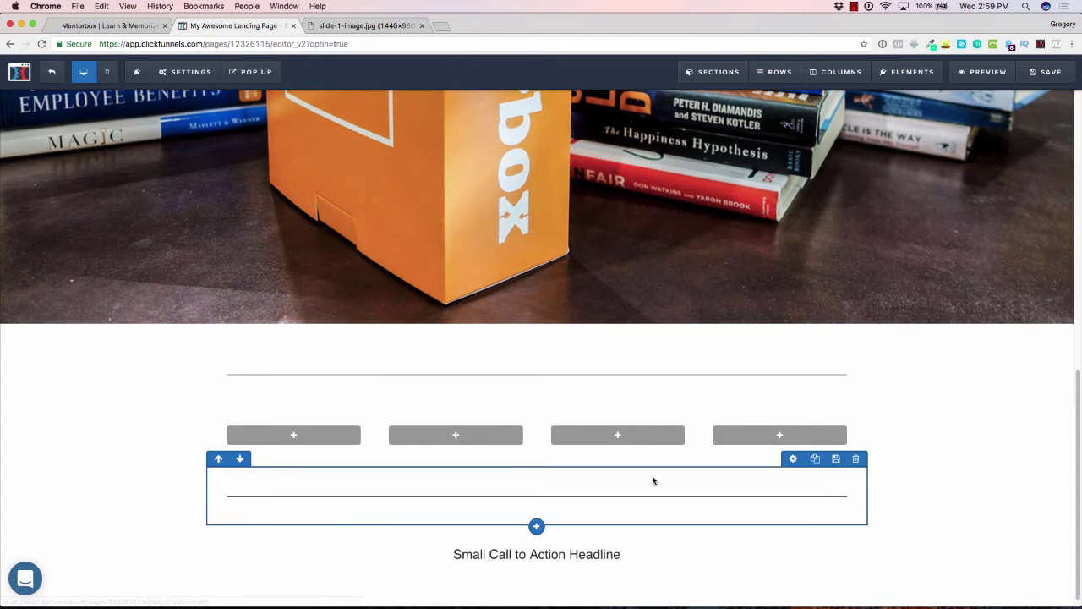
# - Check the footer on the Mentorbox homepage and add an image element to the first column of the four-column row
pyautogui.click(294, 434)
pyautogui.click(123, 24)
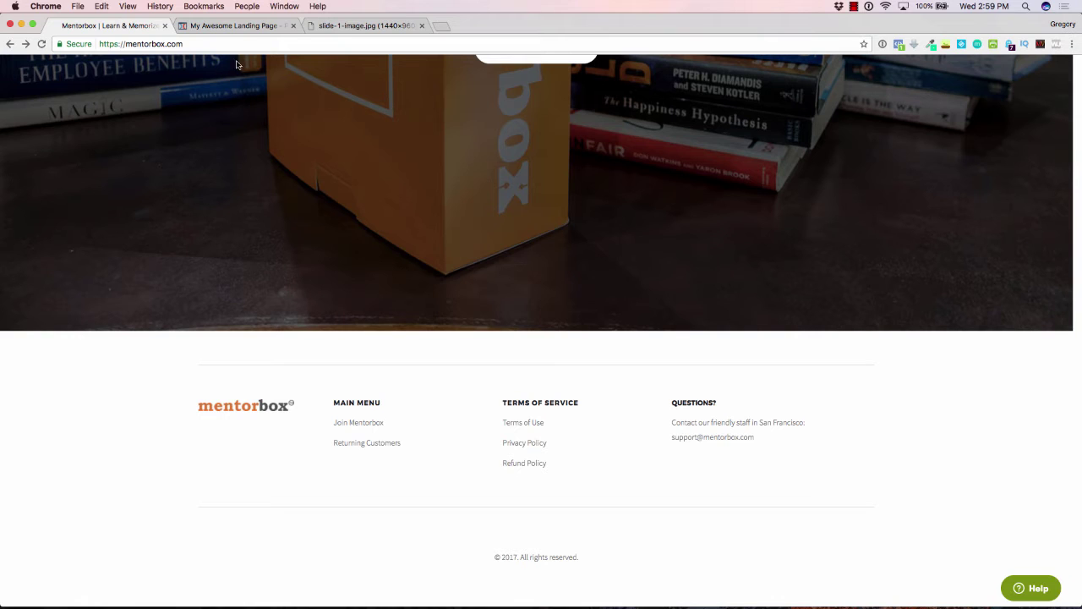
pyautogui.click(243, 27)
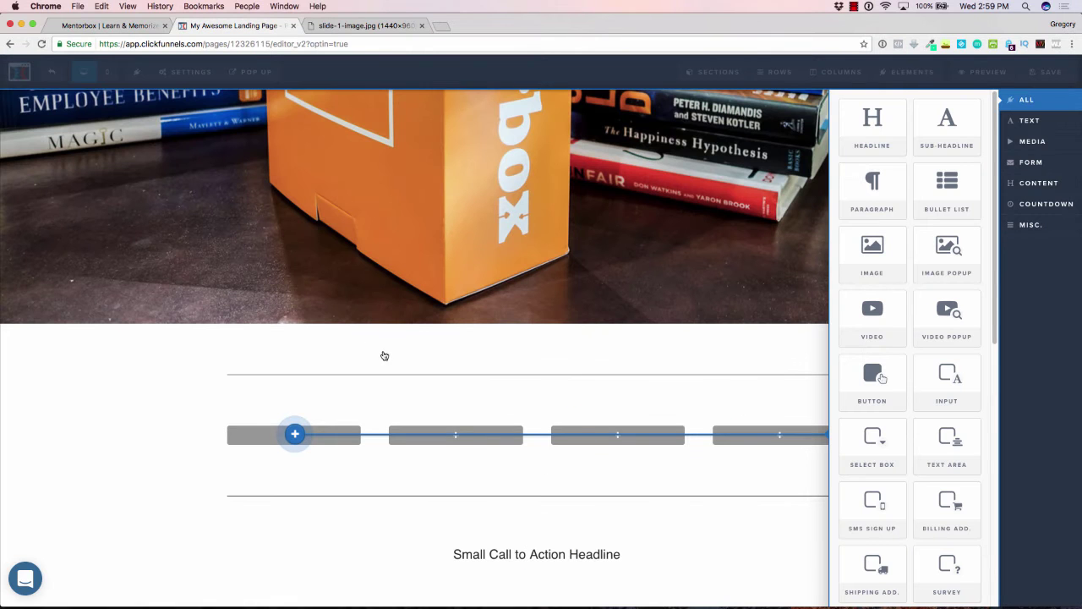
pyautogui.click(883, 256)
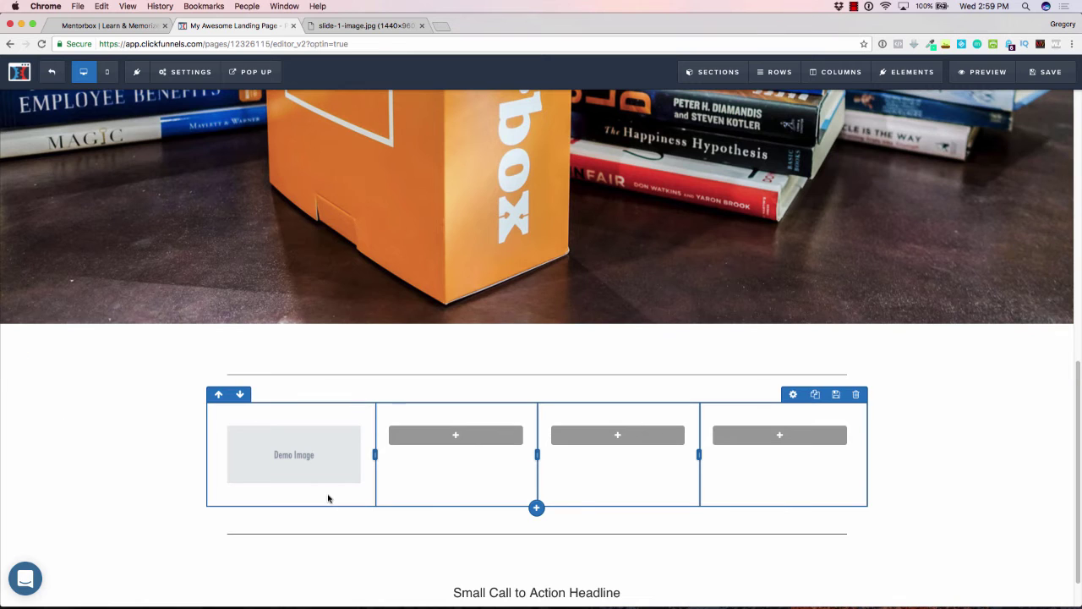
# - Check the Main Menu column on the Mentorbox homepage, add a sub-headline to the second footer column and clone it twice
pyautogui.click(126, 26)
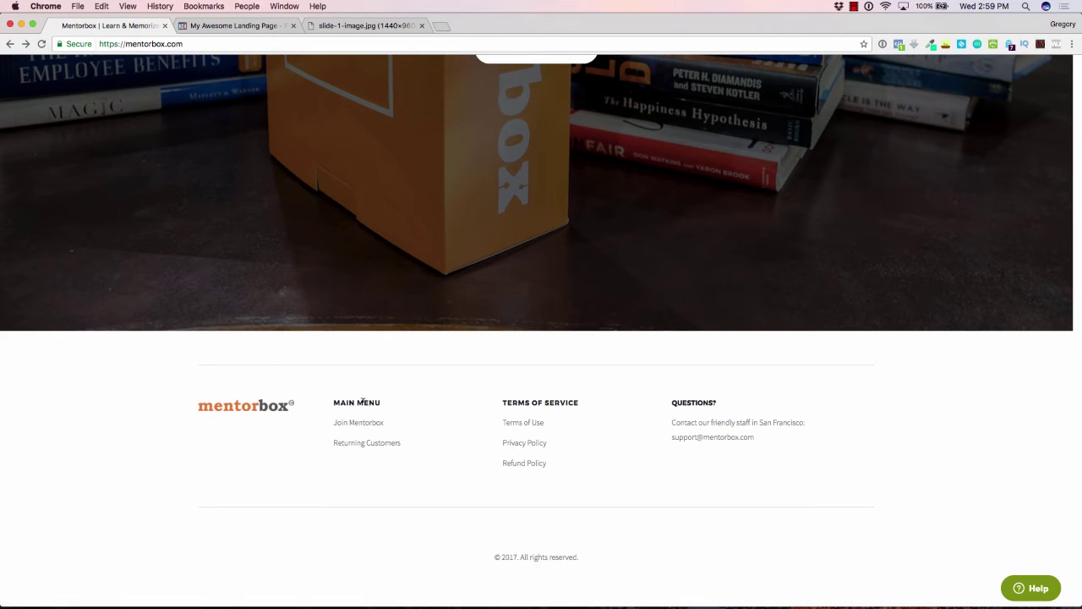
pyautogui.click(204, 26)
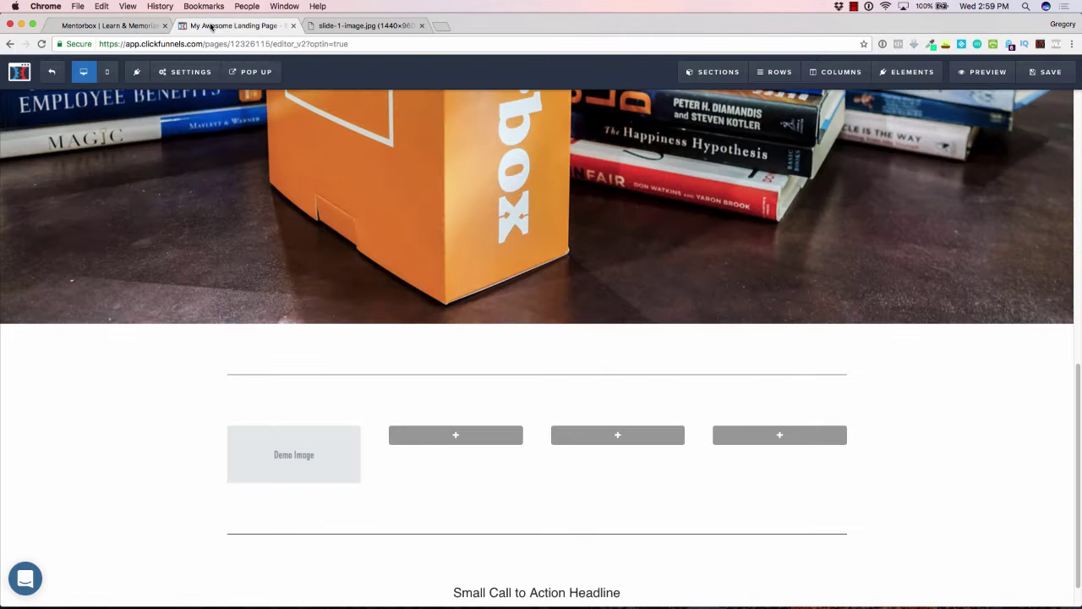
pyautogui.click(498, 439)
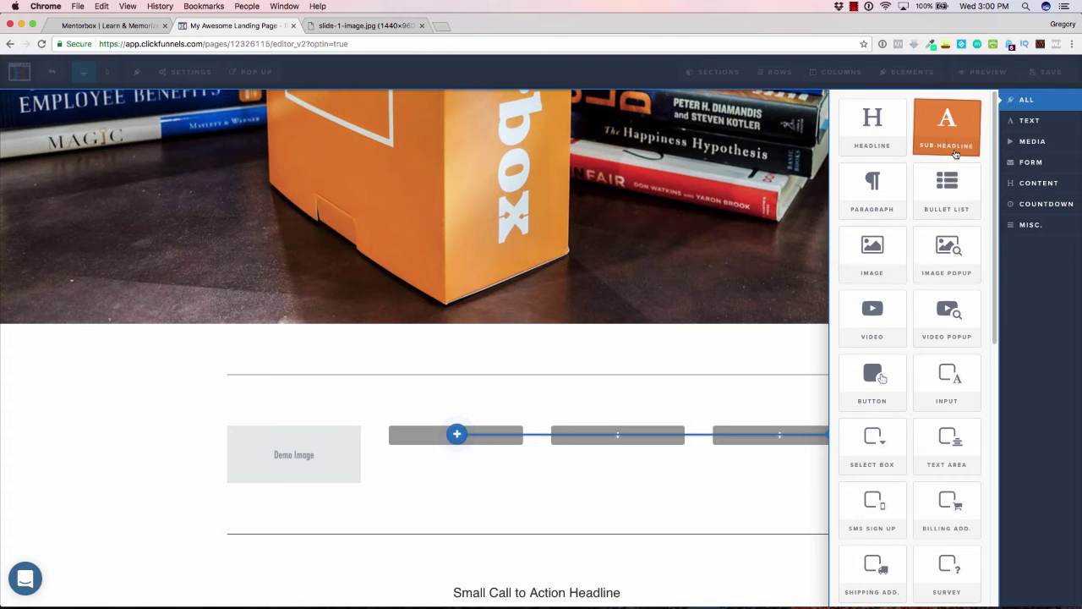
pyautogui.click(955, 153)
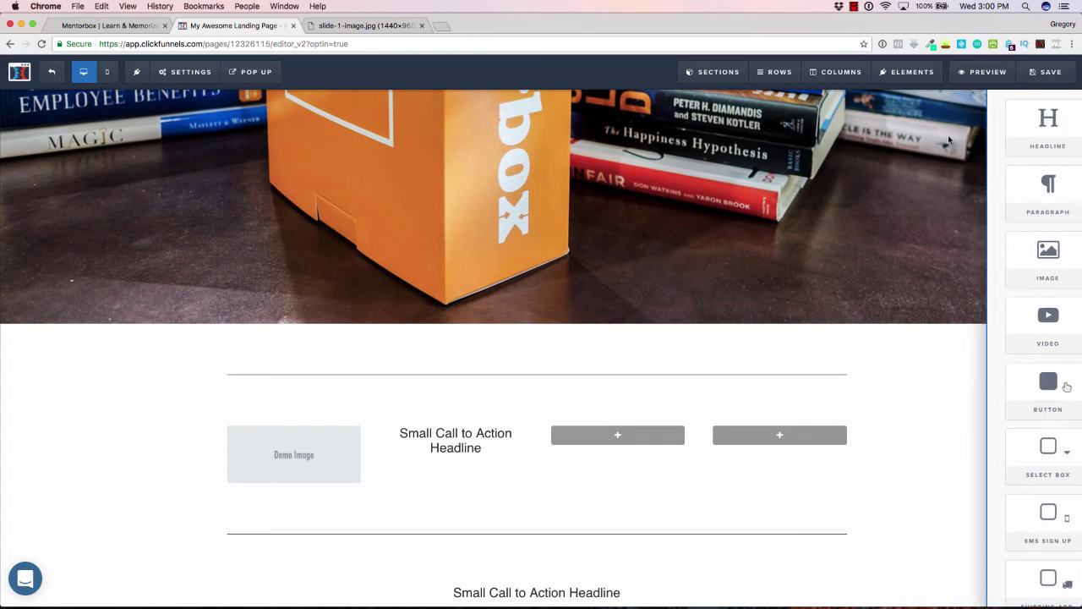
pyautogui.click(494, 420)
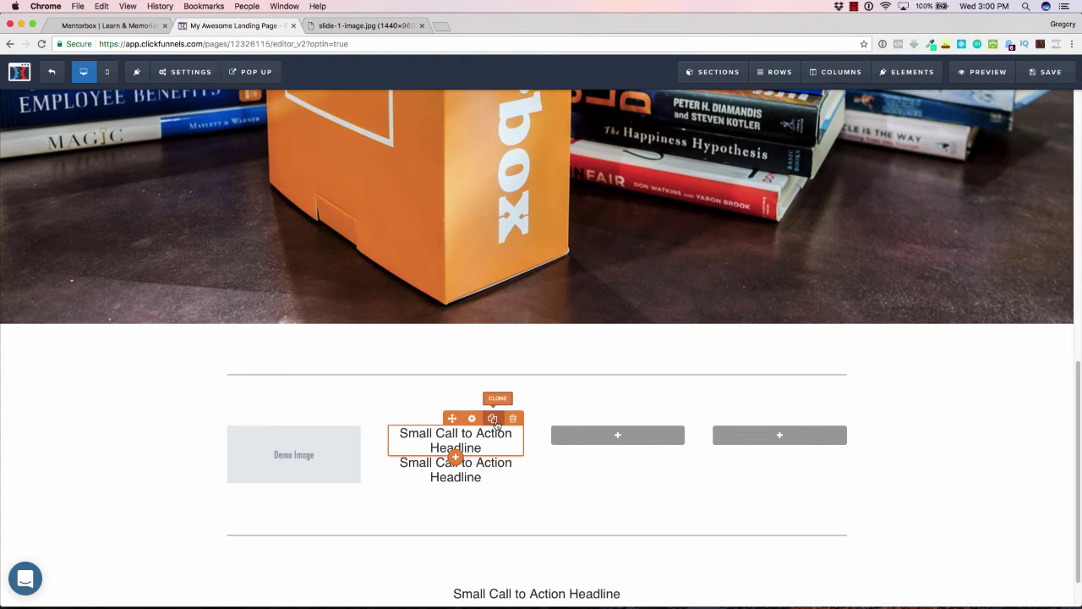
pyautogui.click(494, 420)
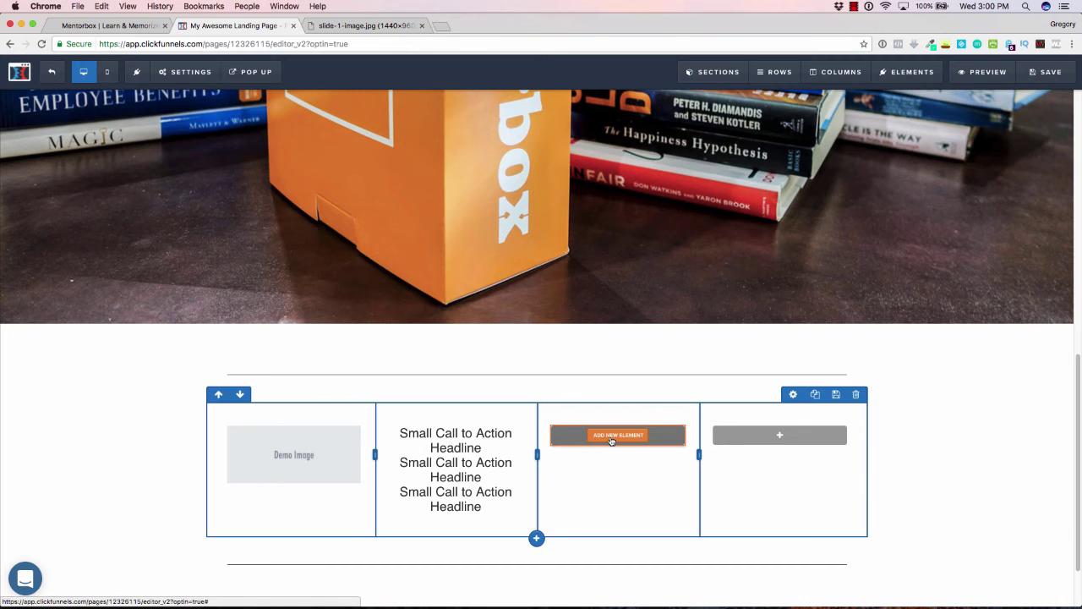
# - Add a sub-headline to the third footer column, check the Mentorbox footer, and clone the sub-headline three times
pyautogui.click(612, 438)
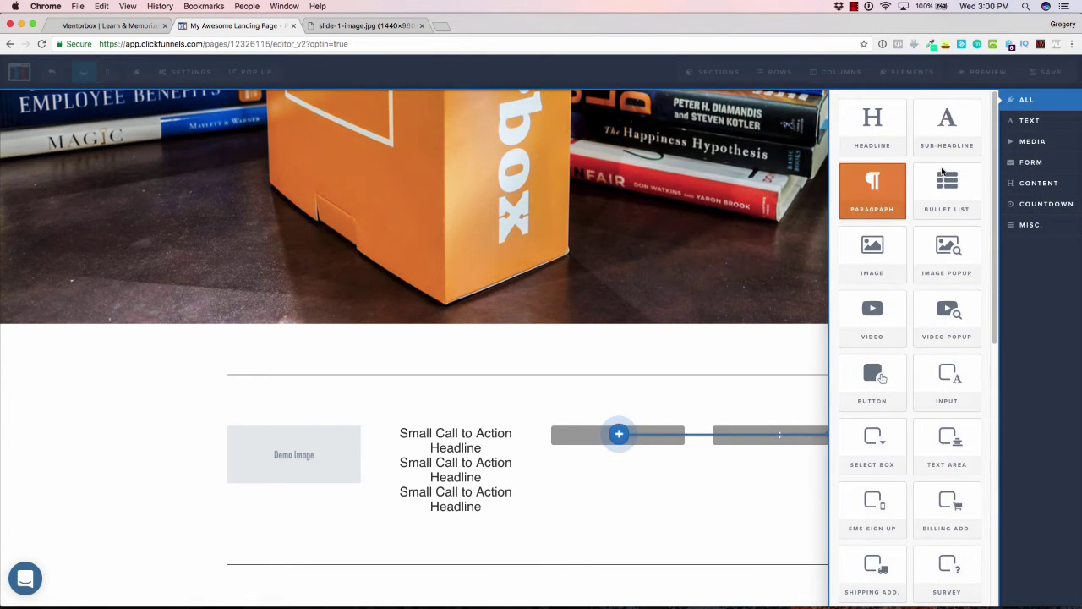
pyautogui.click(953, 139)
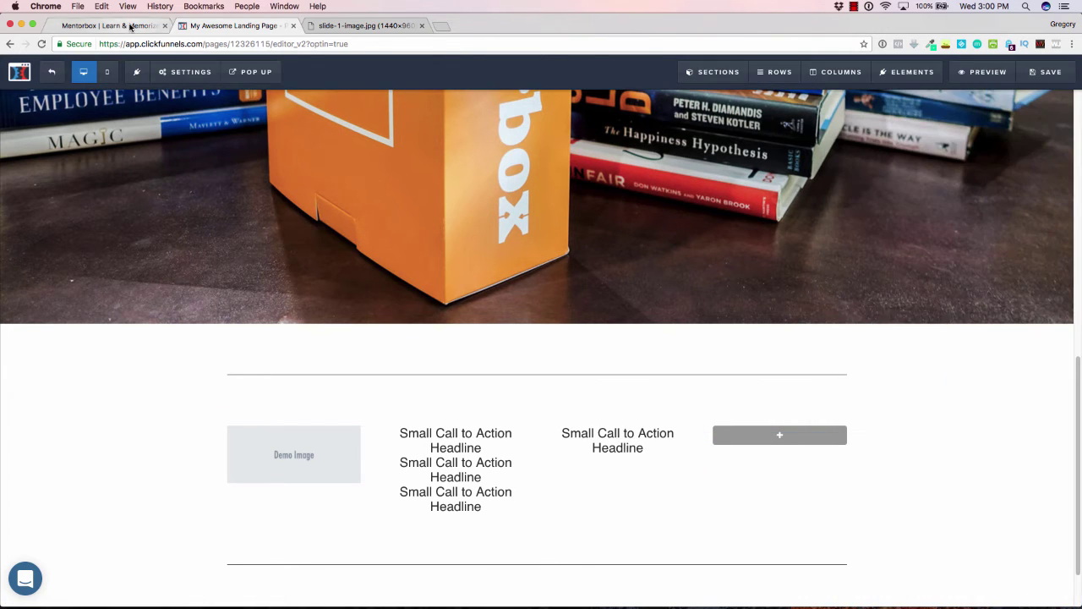
pyautogui.click(141, 29)
pyautogui.click(236, 25)
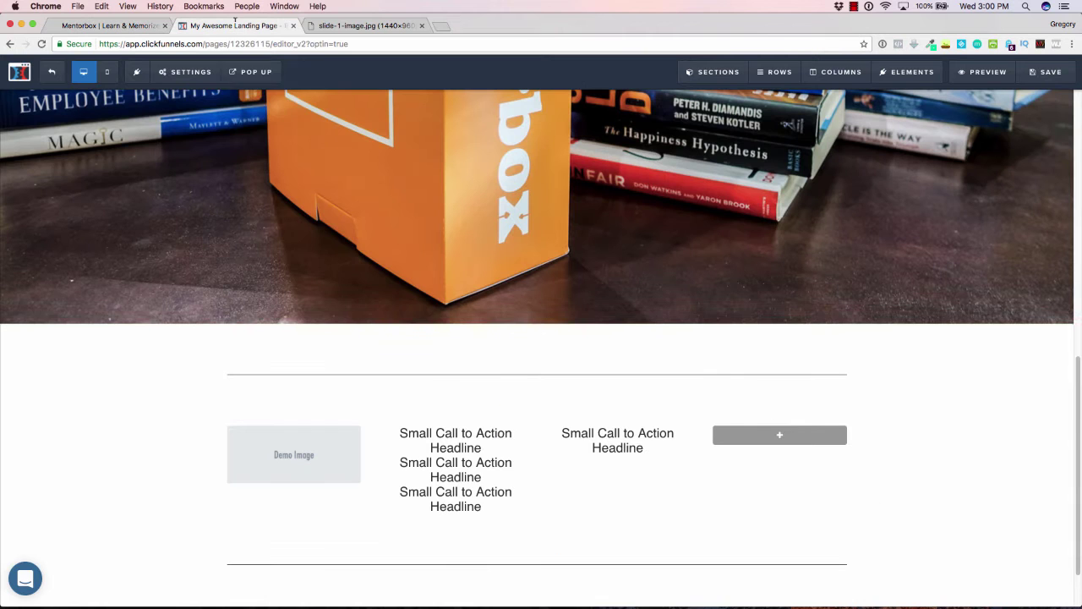
pyautogui.moveTo(616, 454)
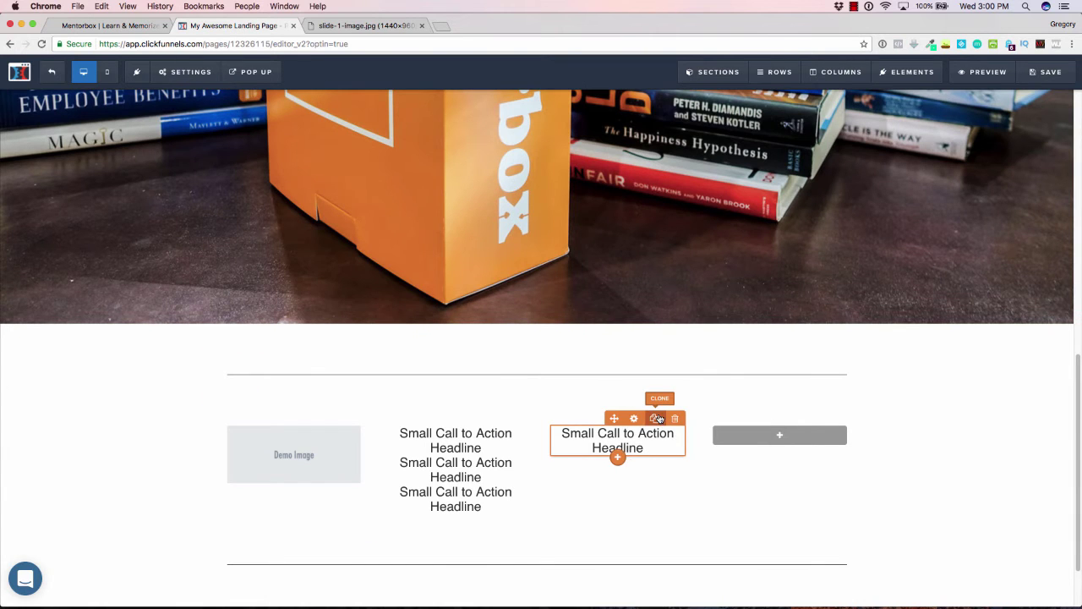
pyautogui.click(658, 419)
pyautogui.click(657, 419)
pyautogui.click(658, 418)
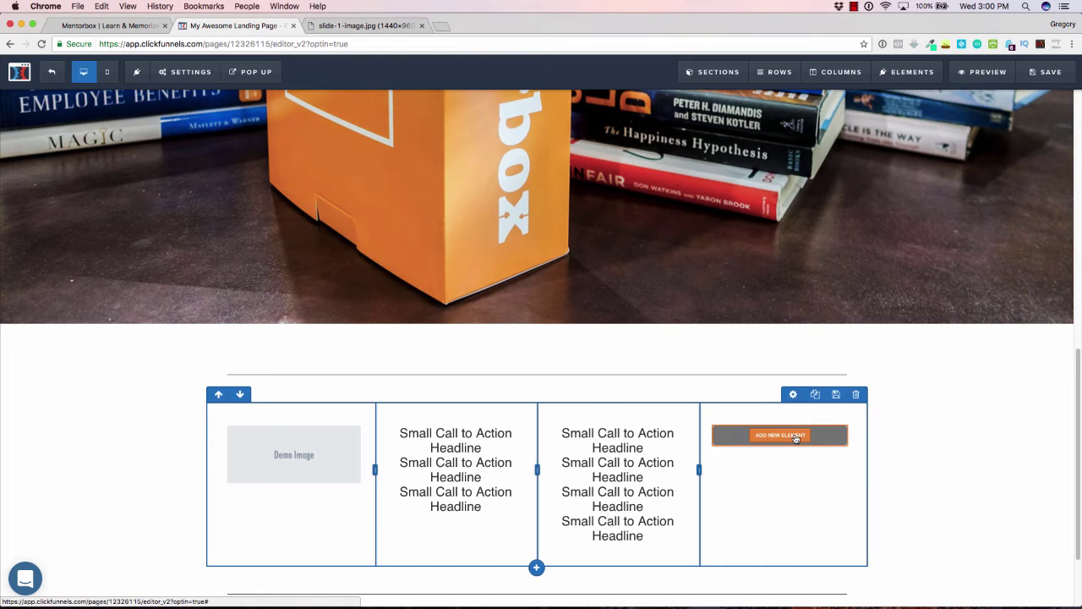
# - Add a sub-headline to the fourth footer column and clone it twice
pyautogui.click(794, 438)
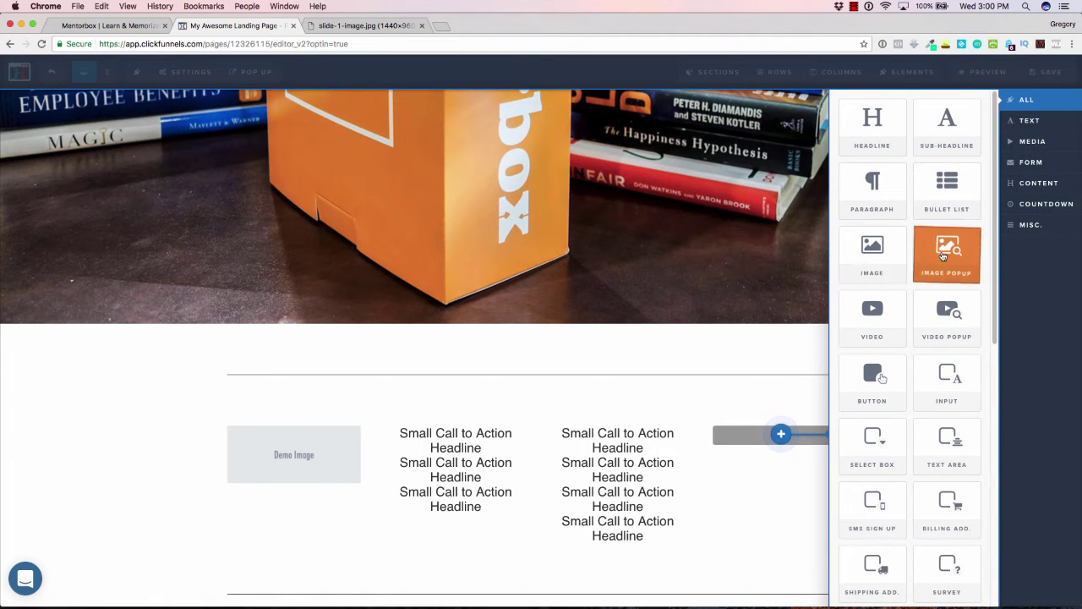
pyautogui.click(930, 157)
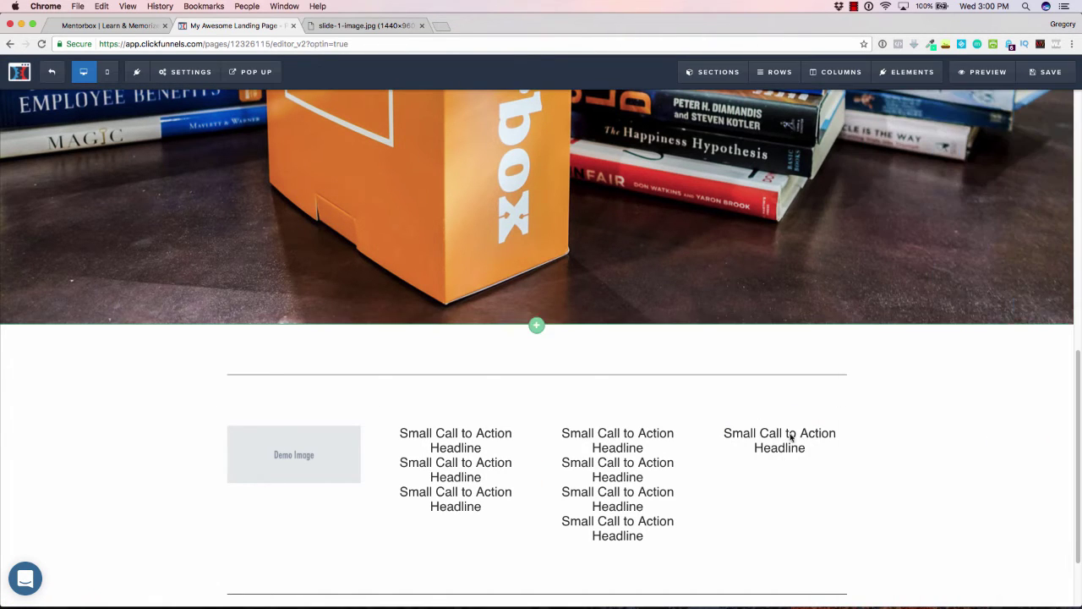
pyautogui.click(817, 419)
pyautogui.click(817, 419)
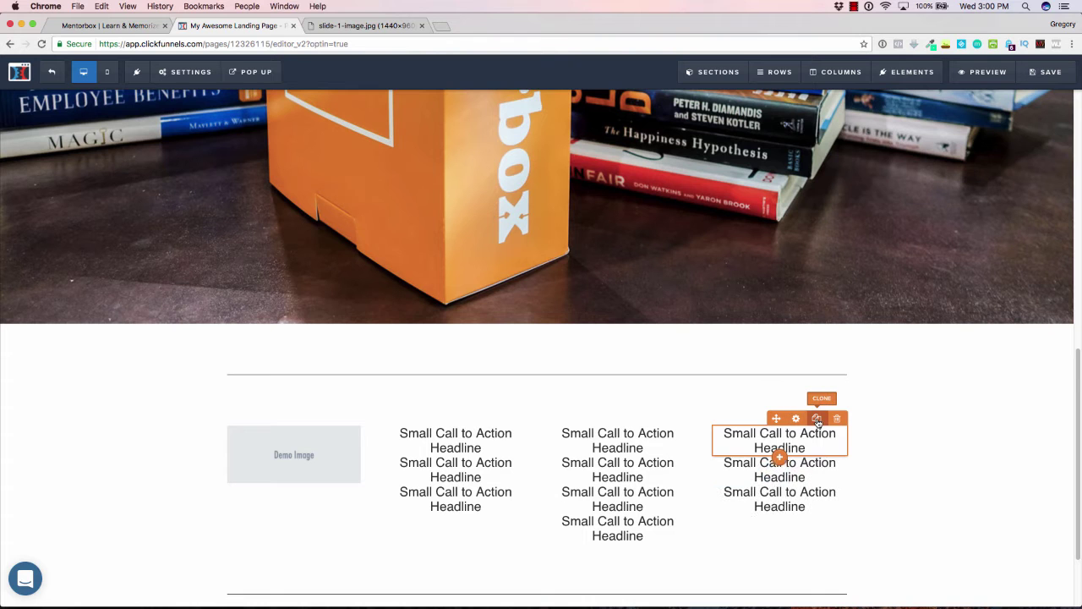
# - Compare the page layout with the Mentorbox homepage from header to footer
pyautogui.scroll(-3, 935, 481)
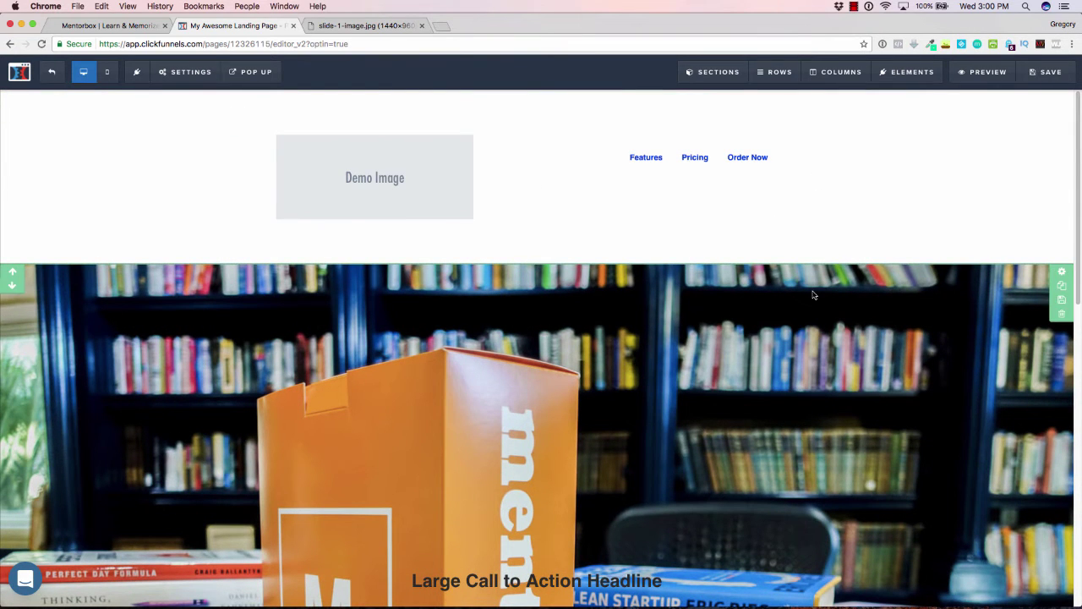
pyautogui.scroll(-10, 814, 295)
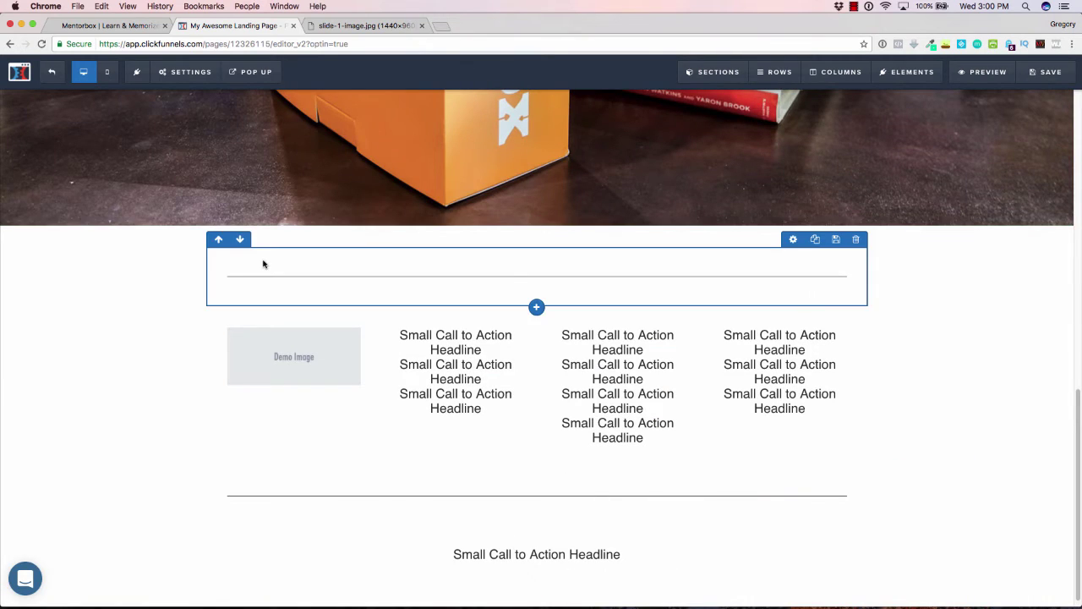
pyautogui.click(150, 27)
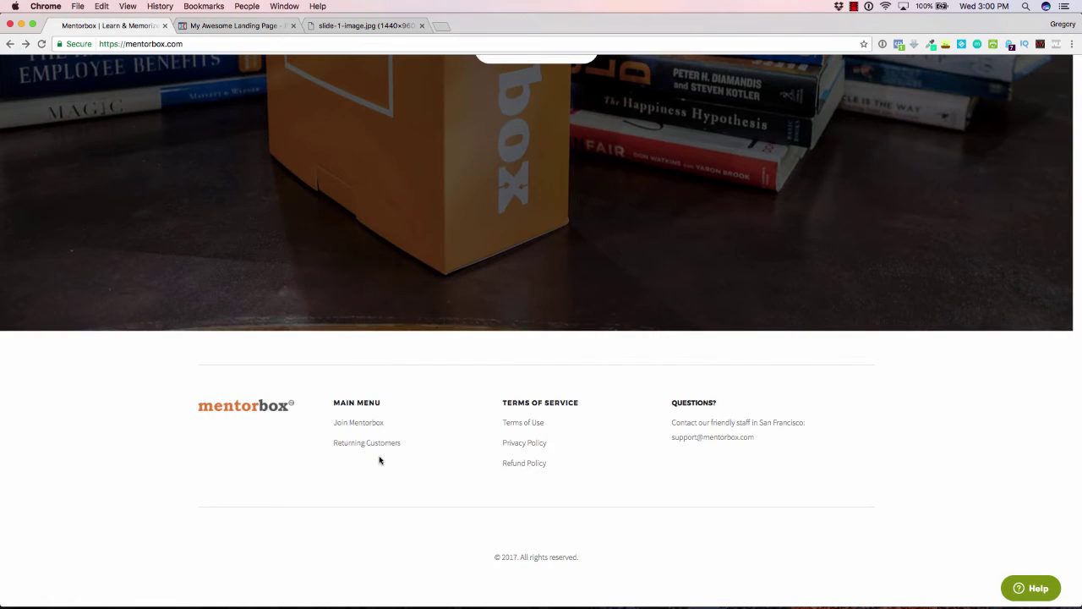
pyautogui.scroll(15, 380, 460)
pyautogui.scroll(-15, 380, 460)
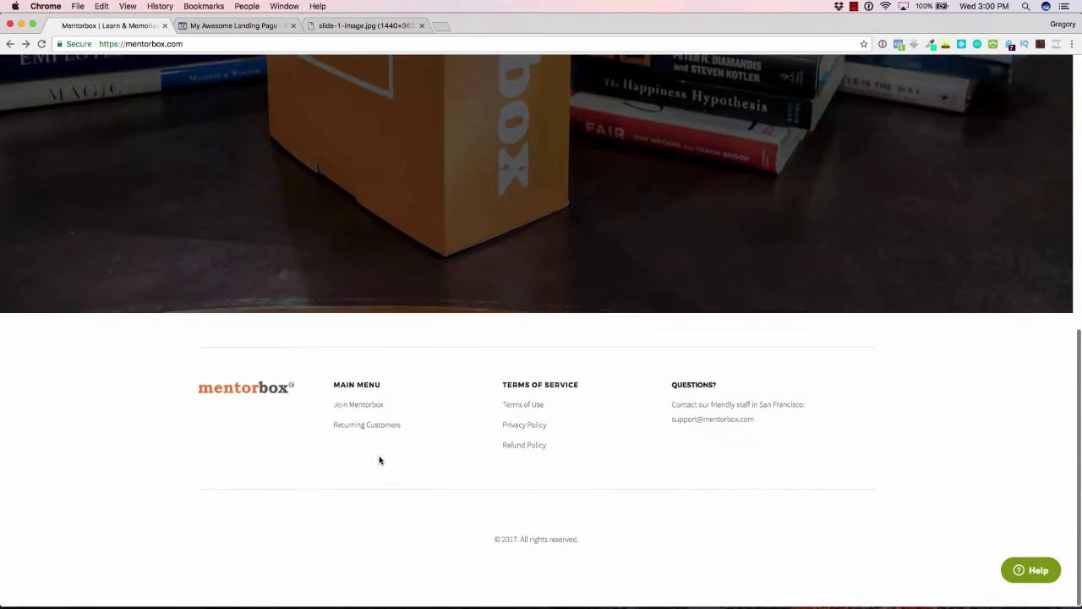
pyautogui.scroll(1, 380, 460)
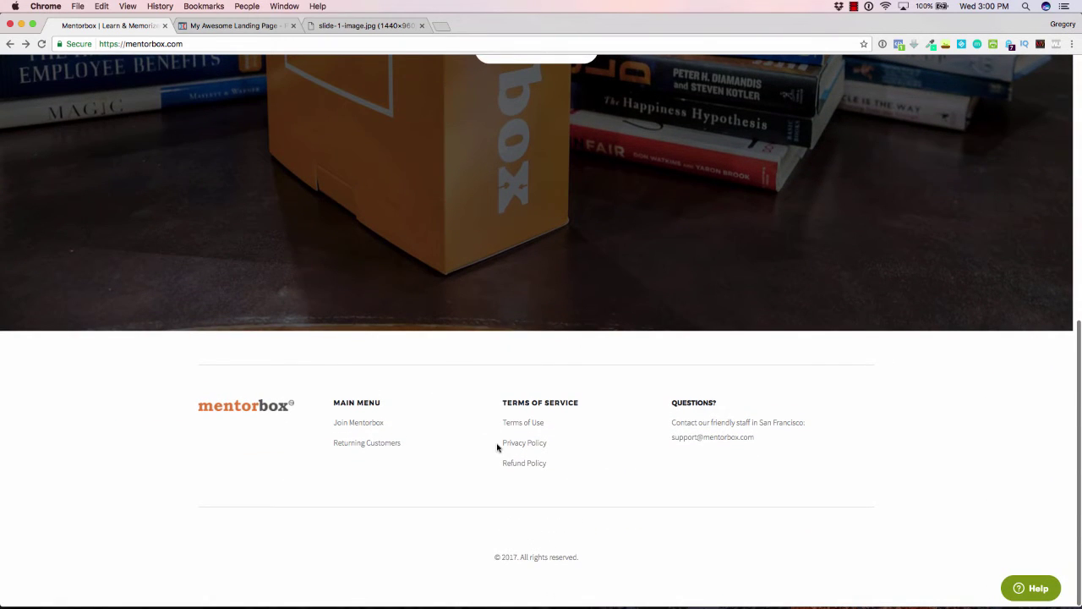
pyautogui.scroll(15, 375, 316)
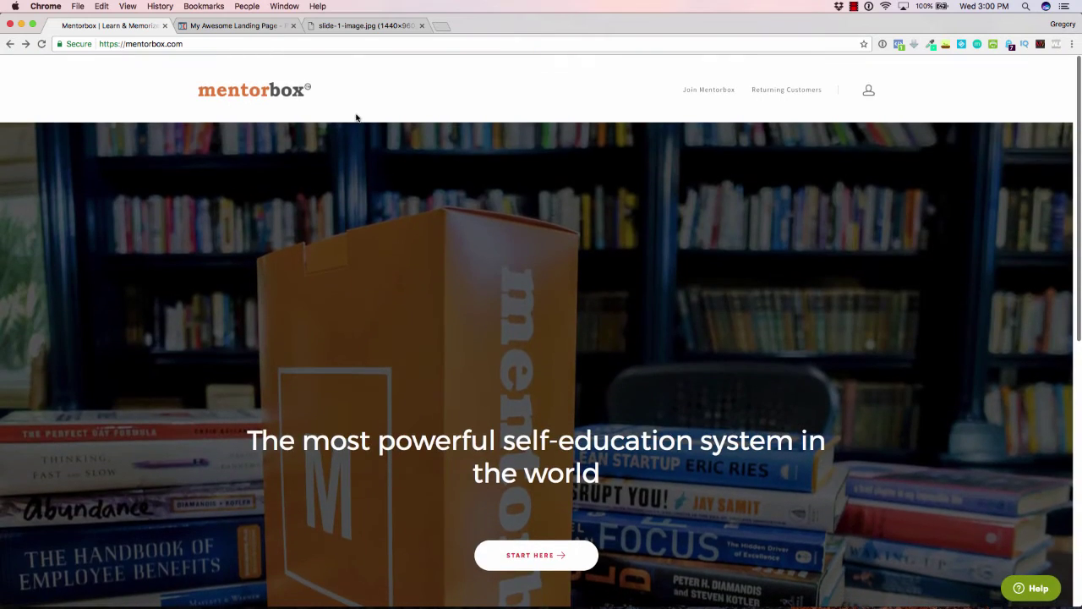
# - Try to replace the header's demo image with the link address copied from the Mentorbox logo
pyautogui.rightClick(288, 90)
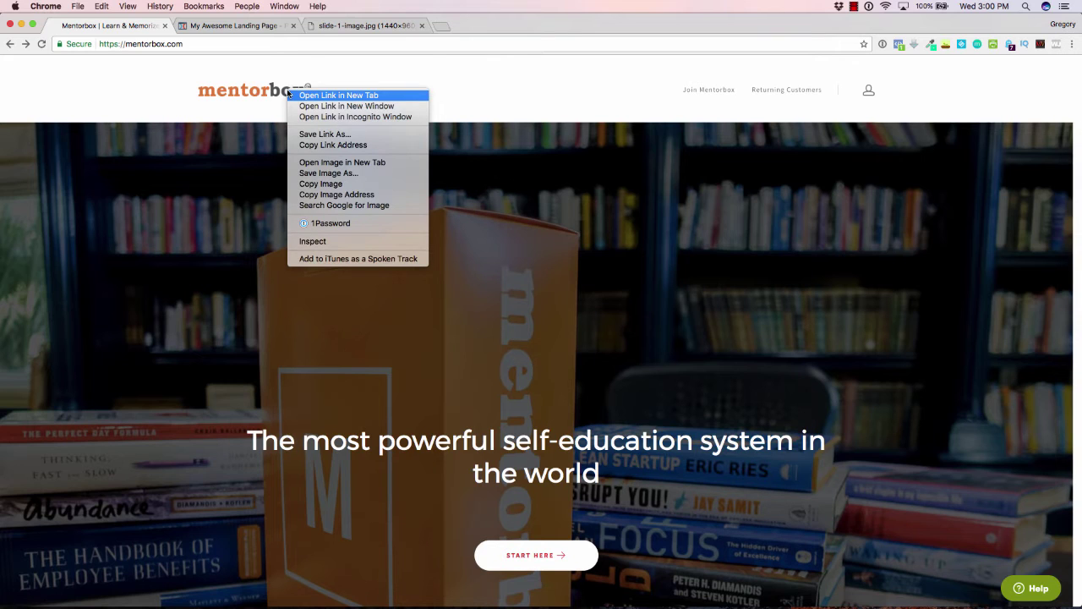
pyautogui.click(322, 146)
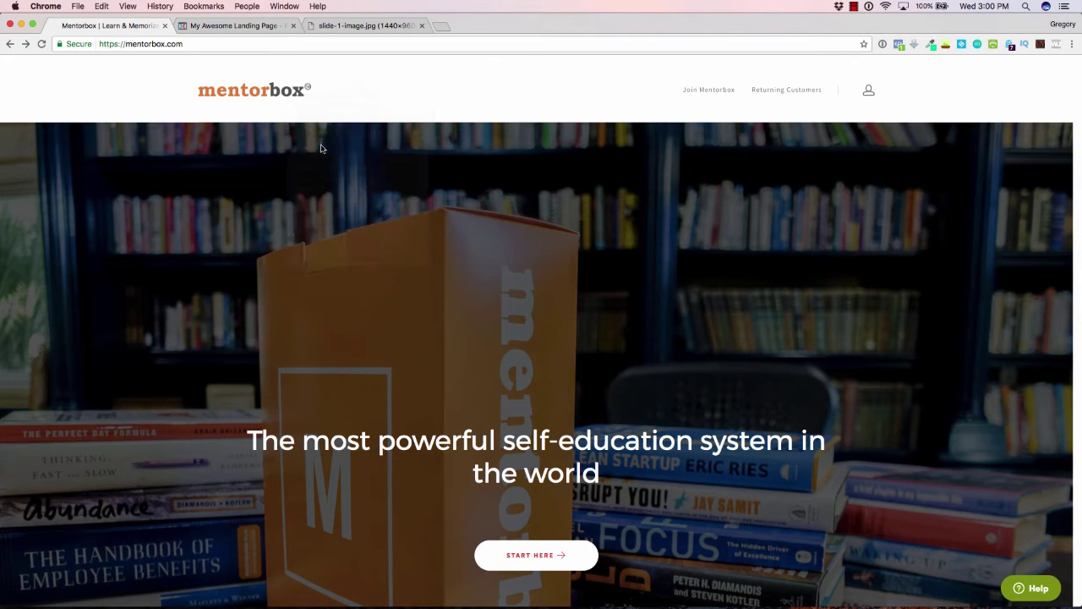
pyautogui.click(269, 26)
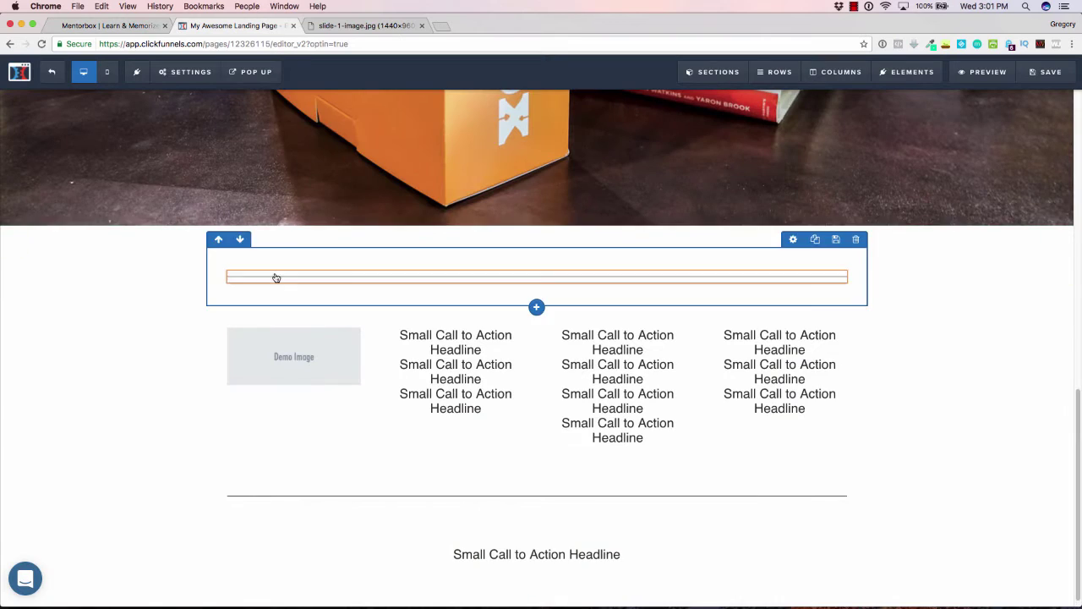
pyautogui.scroll(10, 273, 278)
pyautogui.moveTo(367, 154)
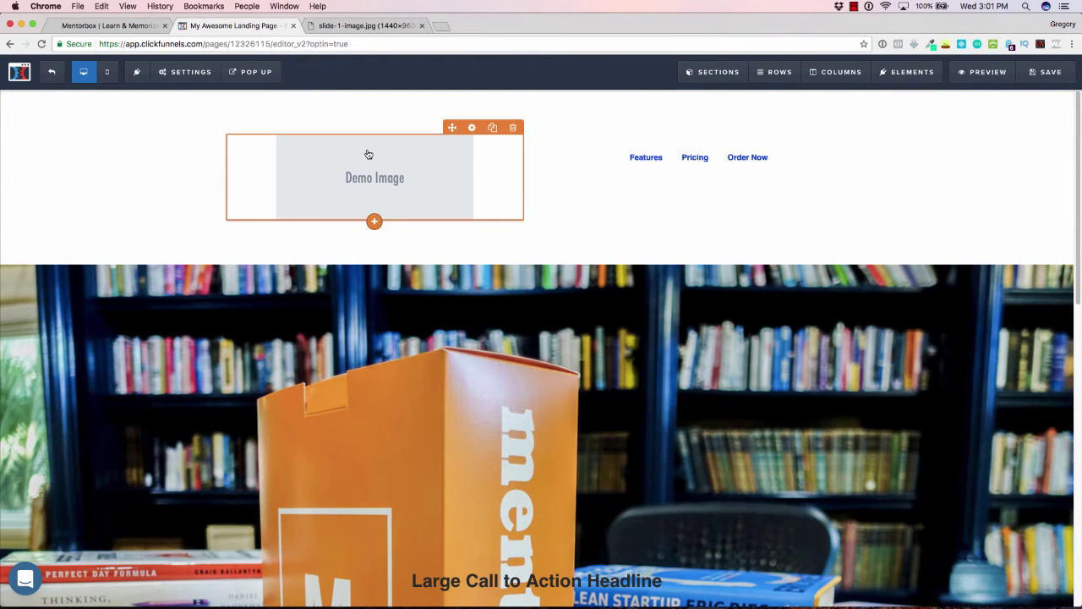
pyautogui.click(473, 129)
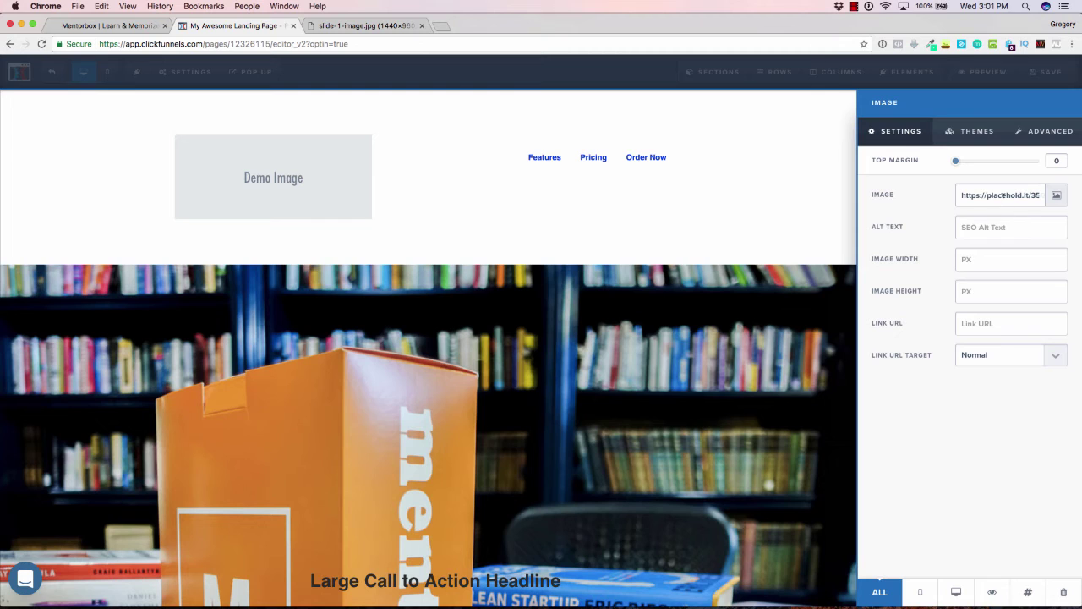
pyautogui.tripleClick(1003, 196)
pyautogui.press('super+v')
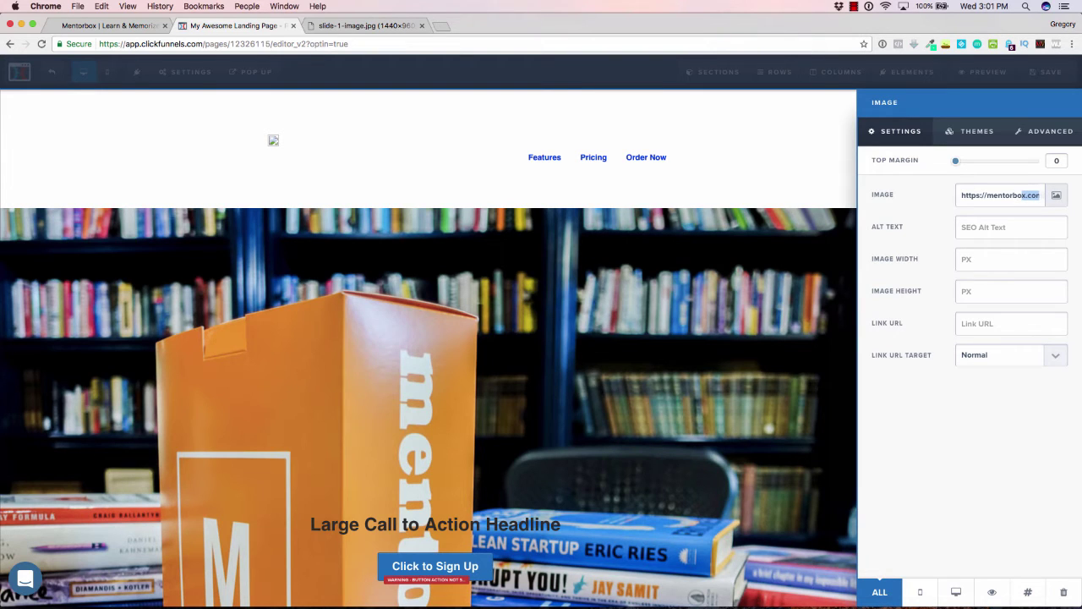
pyautogui.moveTo(1069, 201); pyautogui.dragTo(985, 197)
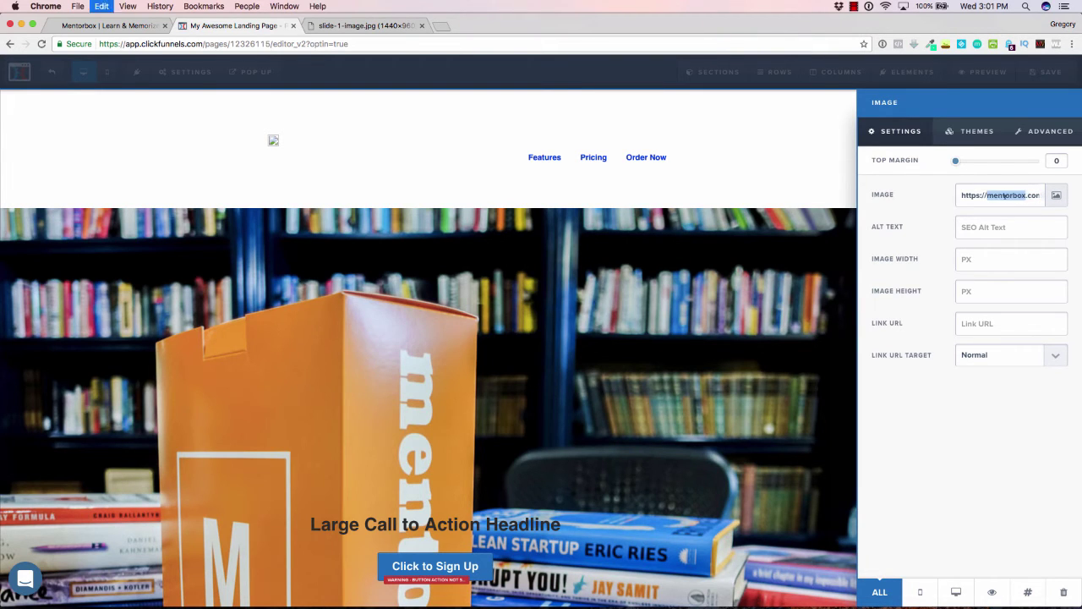
pyautogui.click(1005, 196)
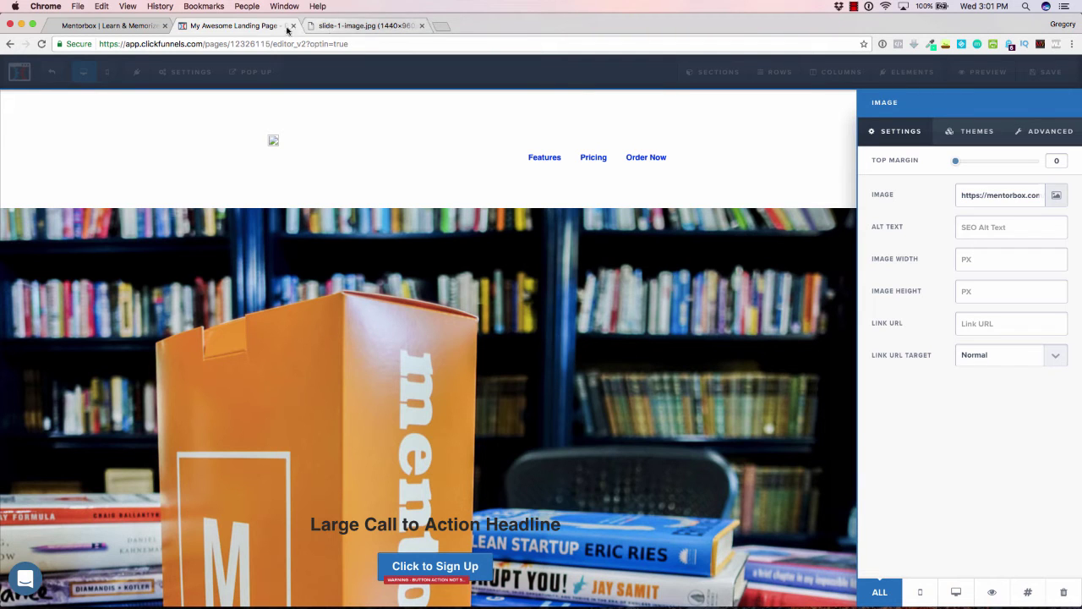
# - Copy the Mentorbox logo's image address and use it as the header image's source
pyautogui.click(80, 27)
pyautogui.rightClick(248, 95)
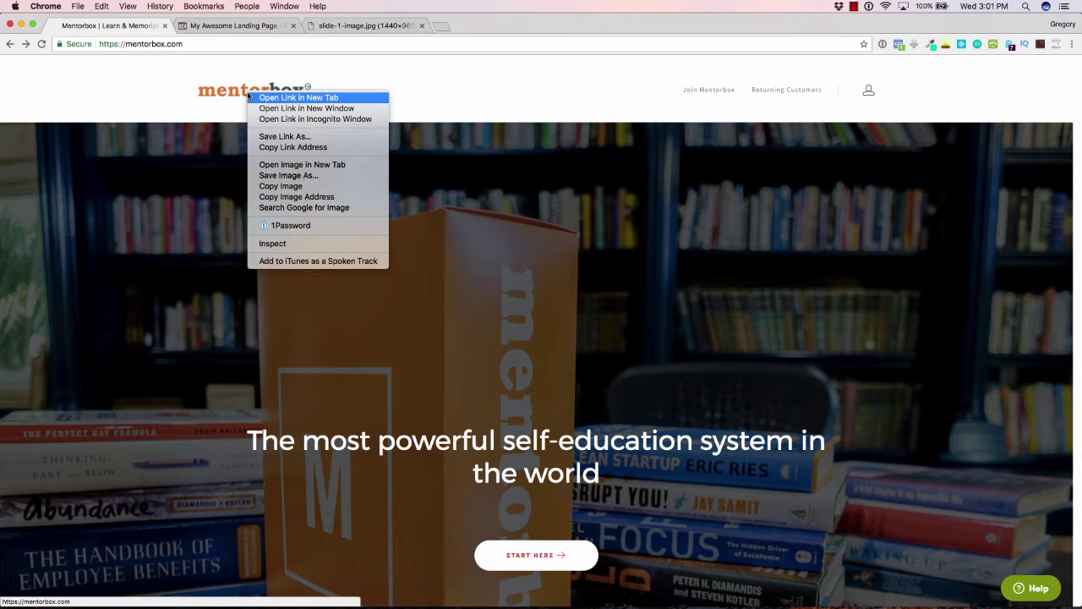
pyautogui.click(275, 197)
pyautogui.click(255, 28)
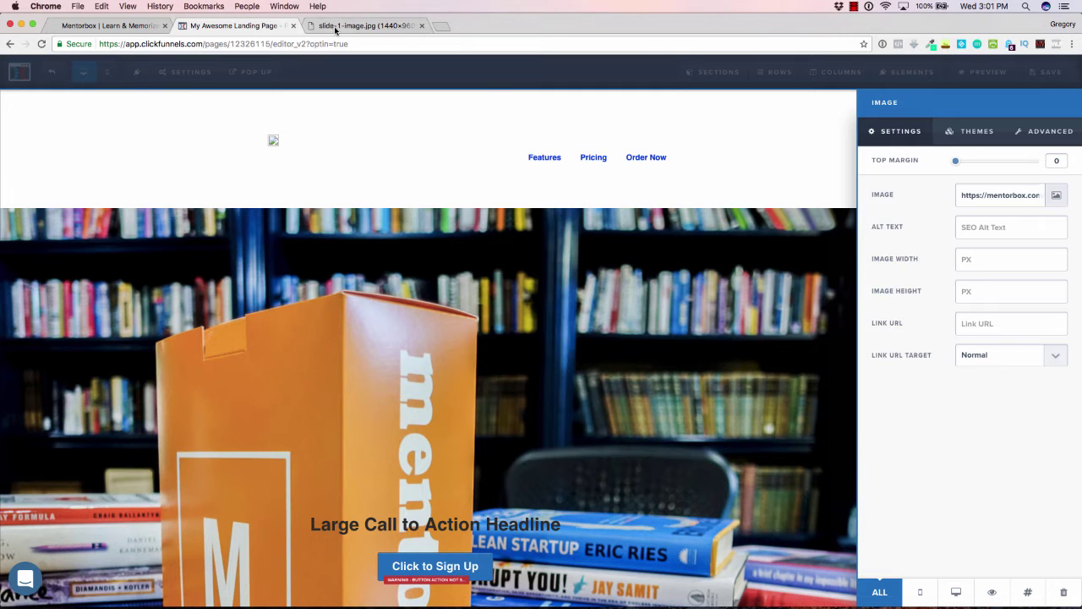
pyautogui.tripleClick(997, 195)
pyautogui.hotkey('ctrl', 'v')
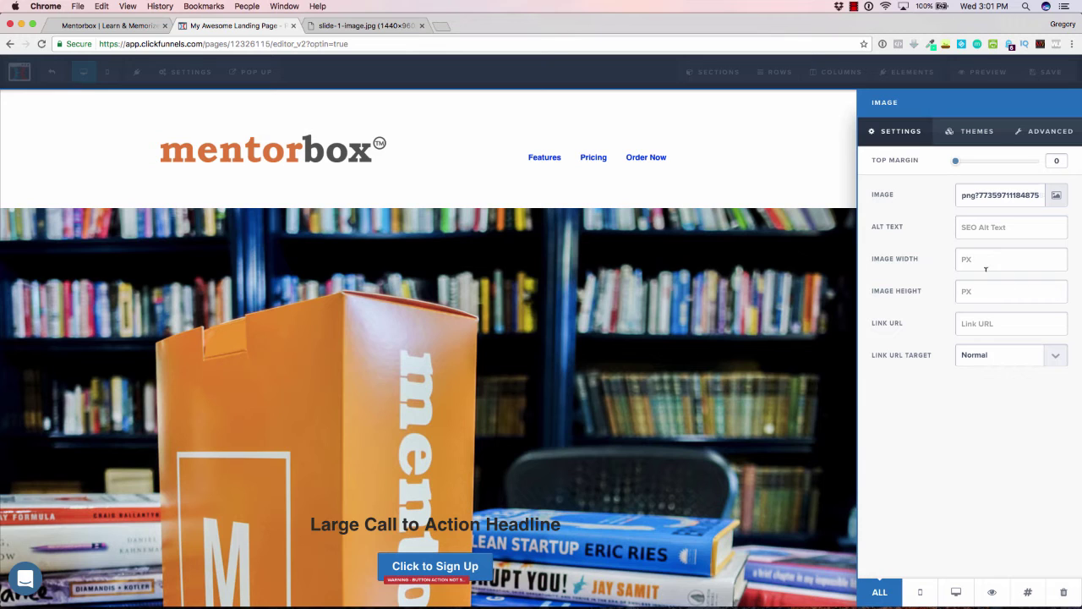
# - Try several heights for the header's Mentorbox logo and settle on an image height of 25 px
pyautogui.click(1019, 290)
pyautogui.write('400')
pyautogui.press('BackSpace')
pyautogui.press('BackSpace')
pyautogui.press('BackSpace')
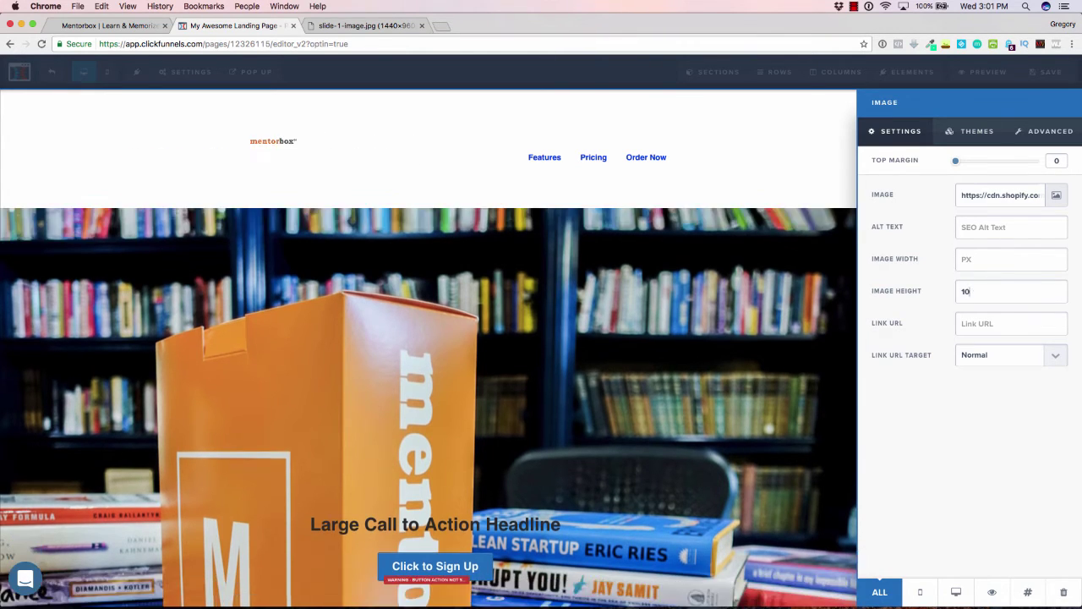
pyautogui.write('50')
pyautogui.press('BackSpace')
pyautogui.press('BackSpace')
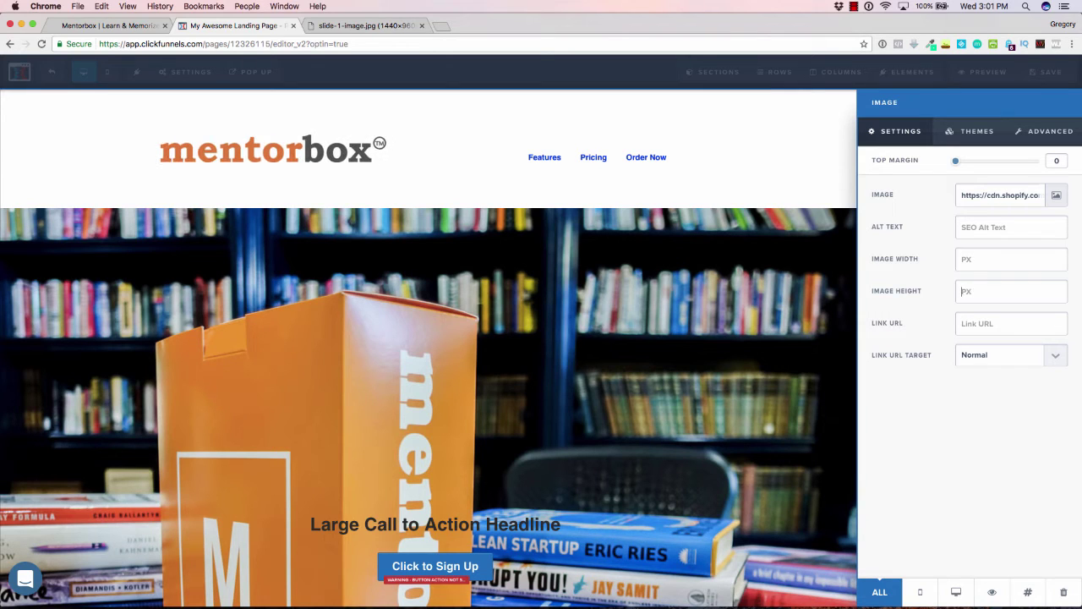
pyautogui.write('25')
pyautogui.press('BackSpace')
pyautogui.press('BackSpace')
pyautogui.write('25')
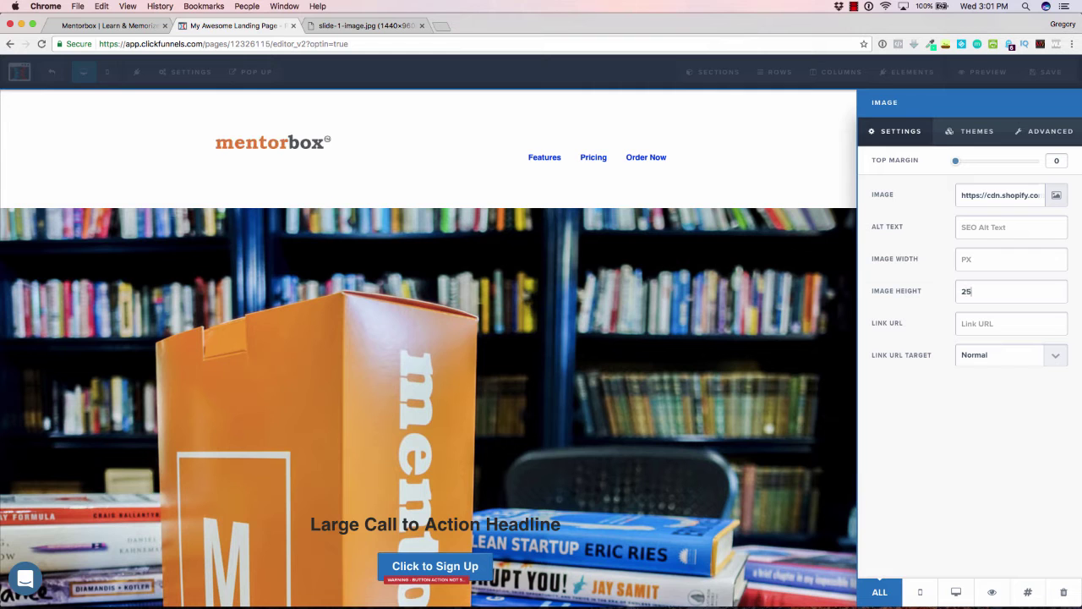
pyautogui.click(563, 202)
# - Replace the demo image in the first footer column with the copied Mentorbox logo address
pyautogui.scroll(-7, 413, 200)
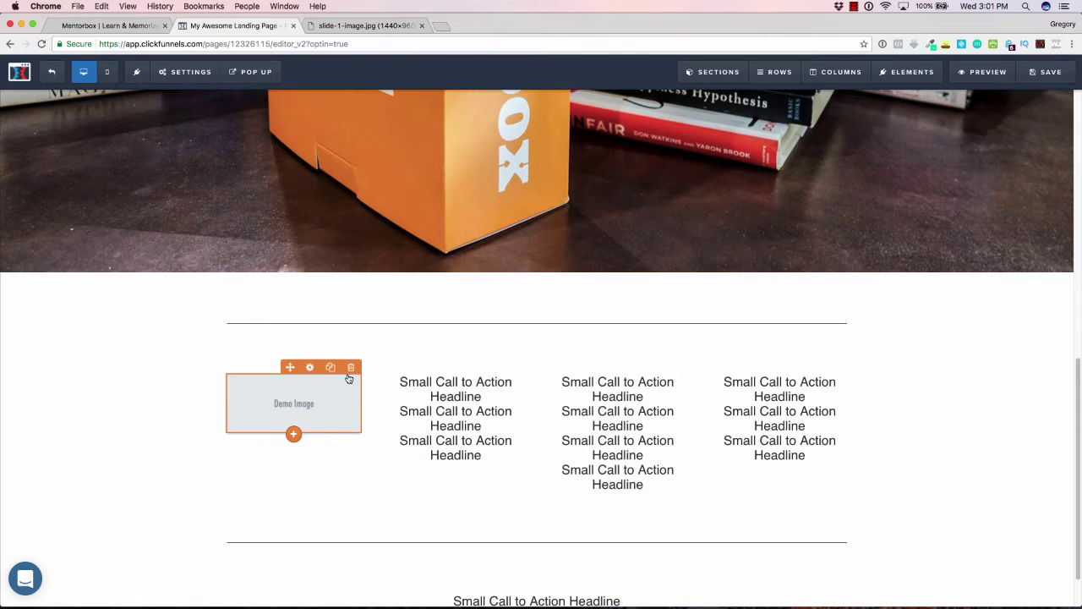
pyautogui.click(349, 378)
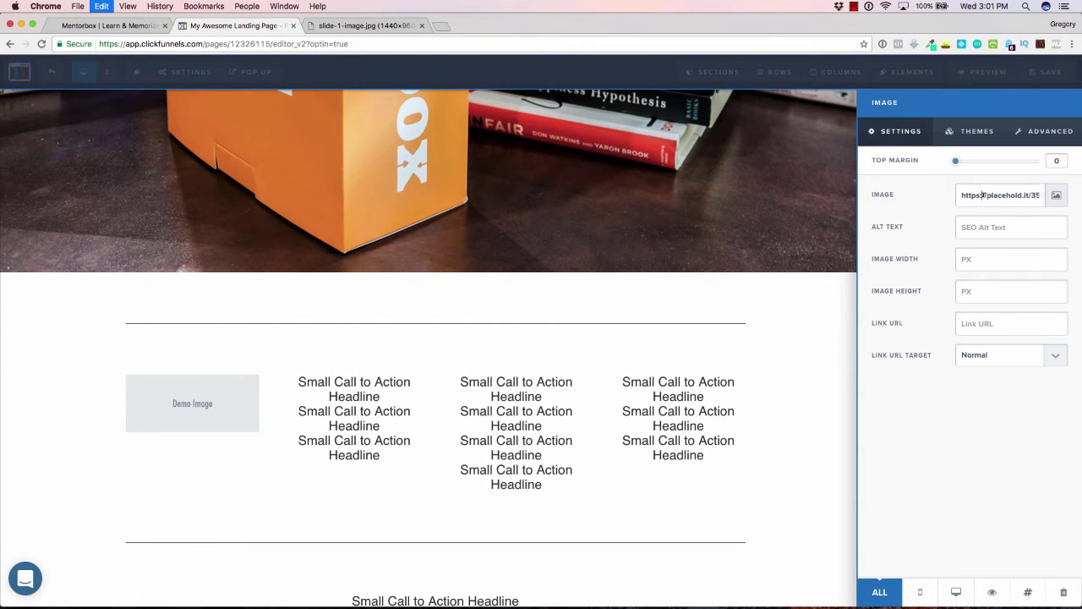
pyautogui.press('super+a')
pyautogui.press('super+v')
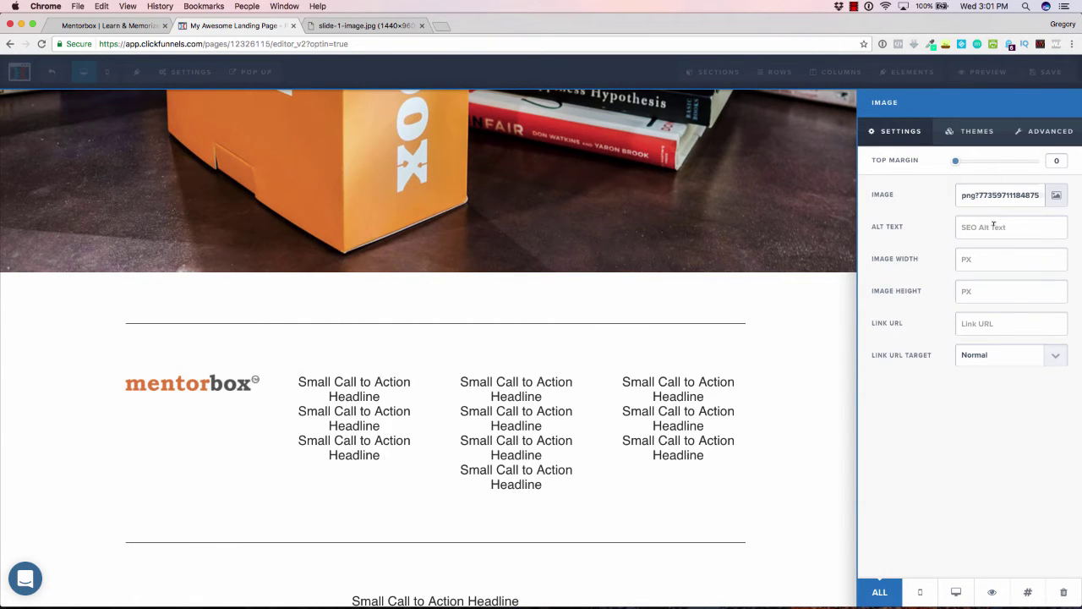
# - Set the footer logo's image width to 200 px after trying 100 px
pyautogui.click(981, 290)
pyautogui.click(981, 258)
pyautogui.write('100')
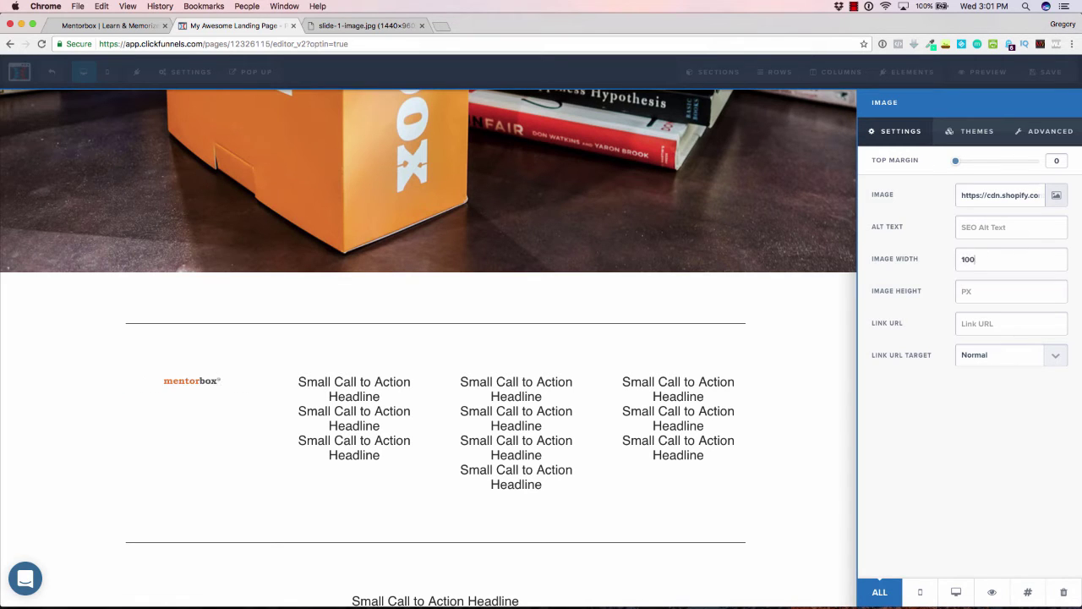
pyautogui.press('BackSpace')
pyautogui.press('BackSpace')
pyautogui.press('BackSpace')
pyautogui.write('200')
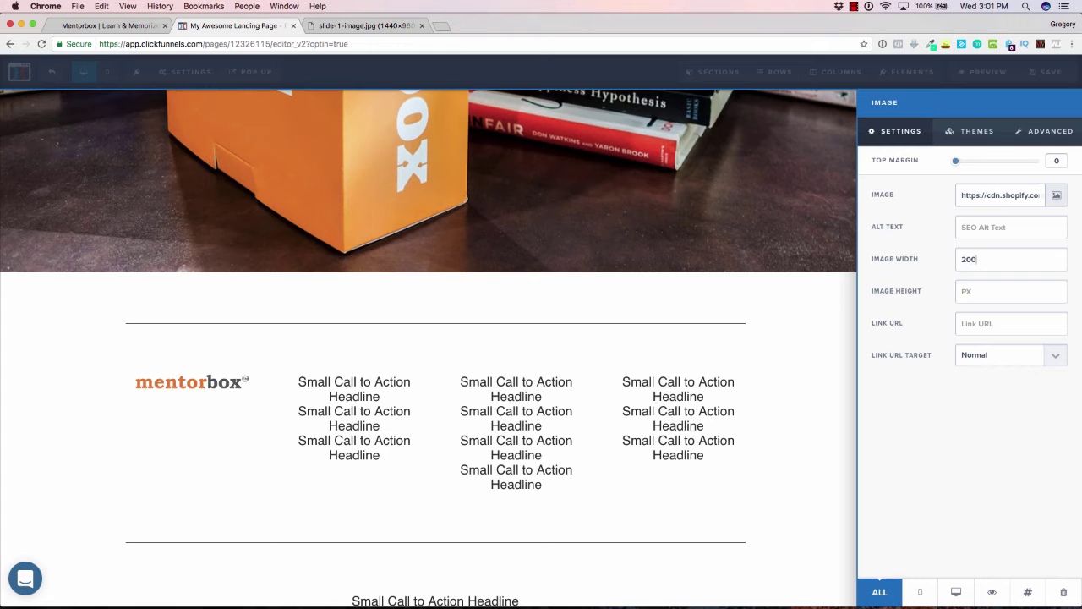
pyautogui.click(560, 453)
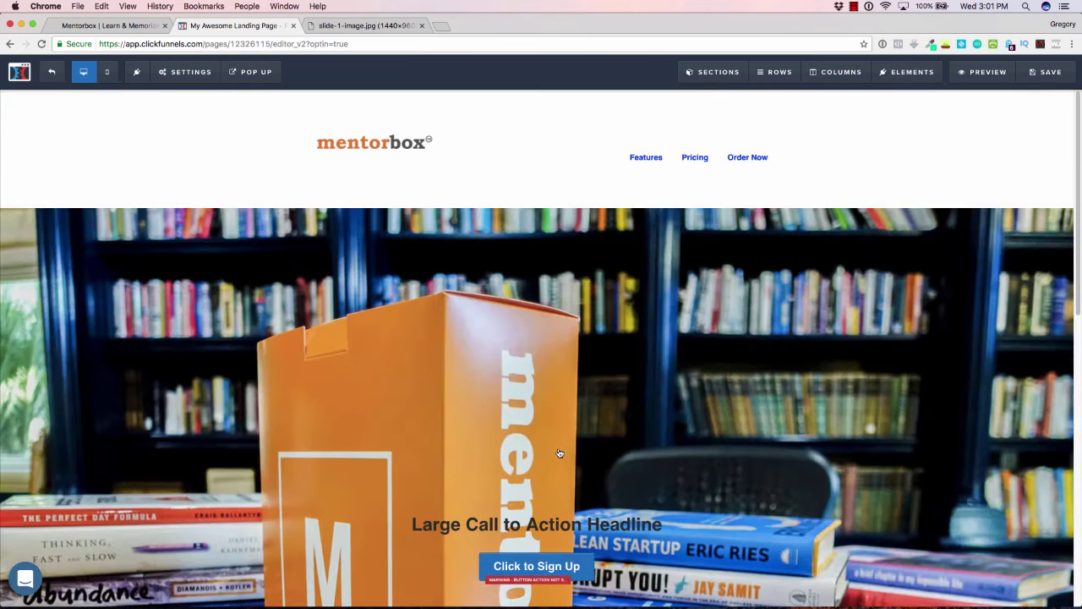
pyautogui.click(398, 148)
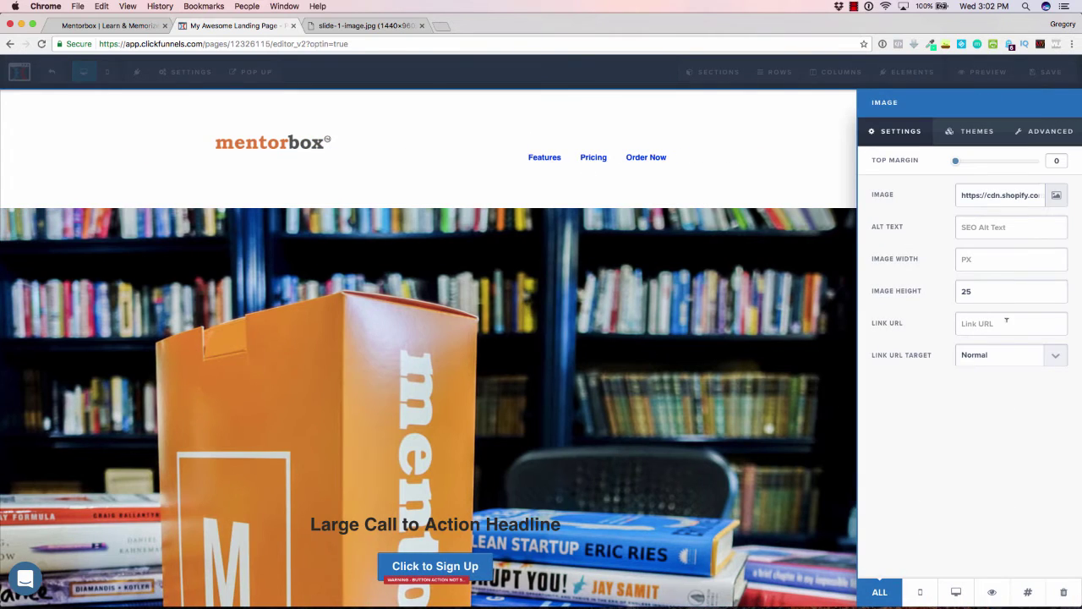
pyautogui.click(997, 356)
pyautogui.click(1000, 396)
pyautogui.click(336, 167)
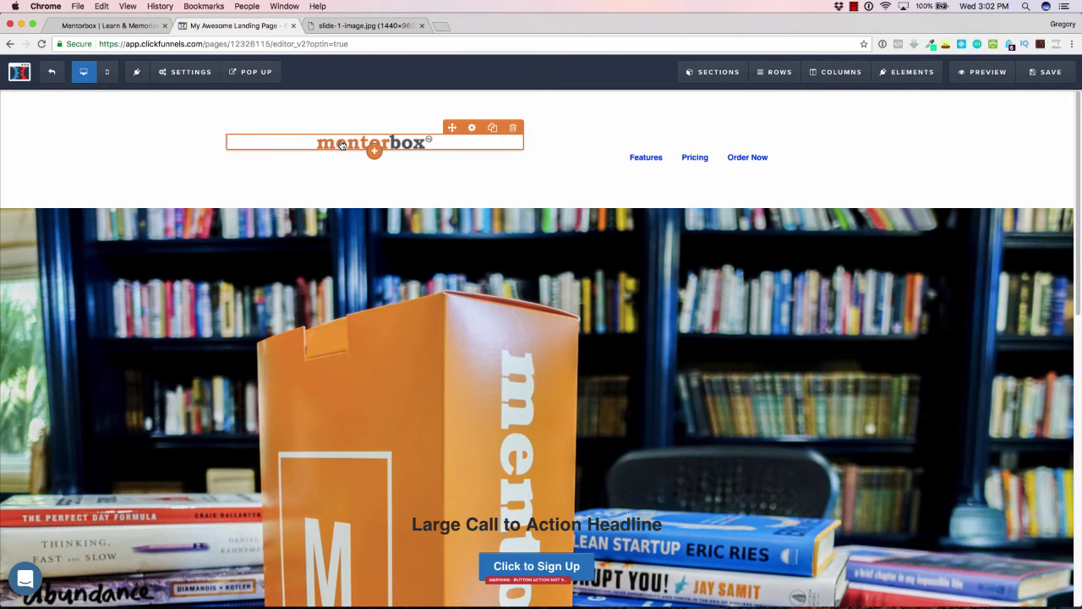
# - Set the header logo's alignment to Left
pyautogui.click(342, 146)
pyautogui.click(1040, 132)
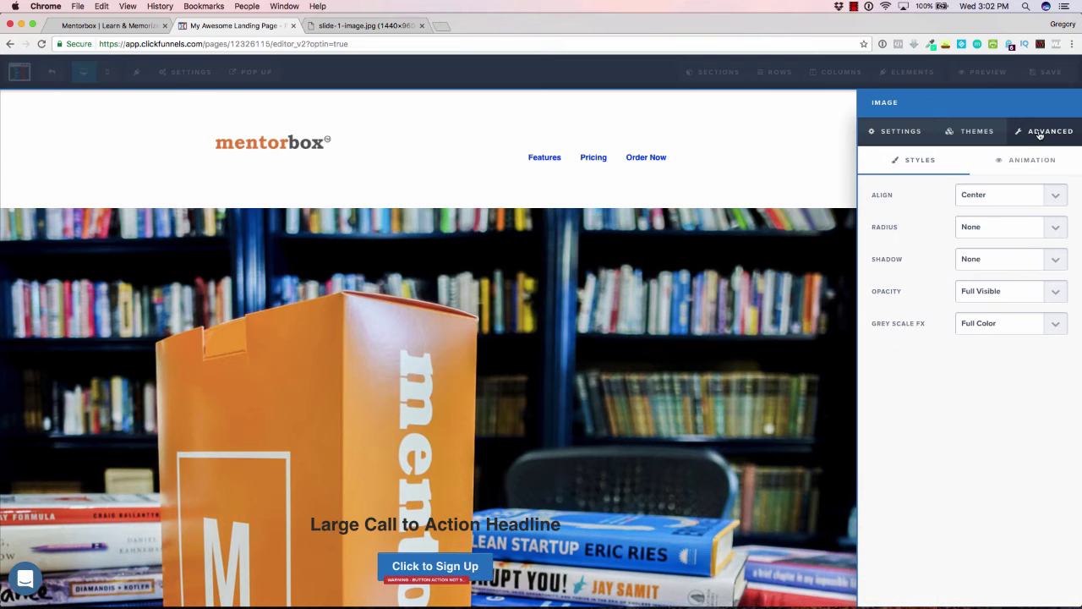
pyautogui.click(985, 191)
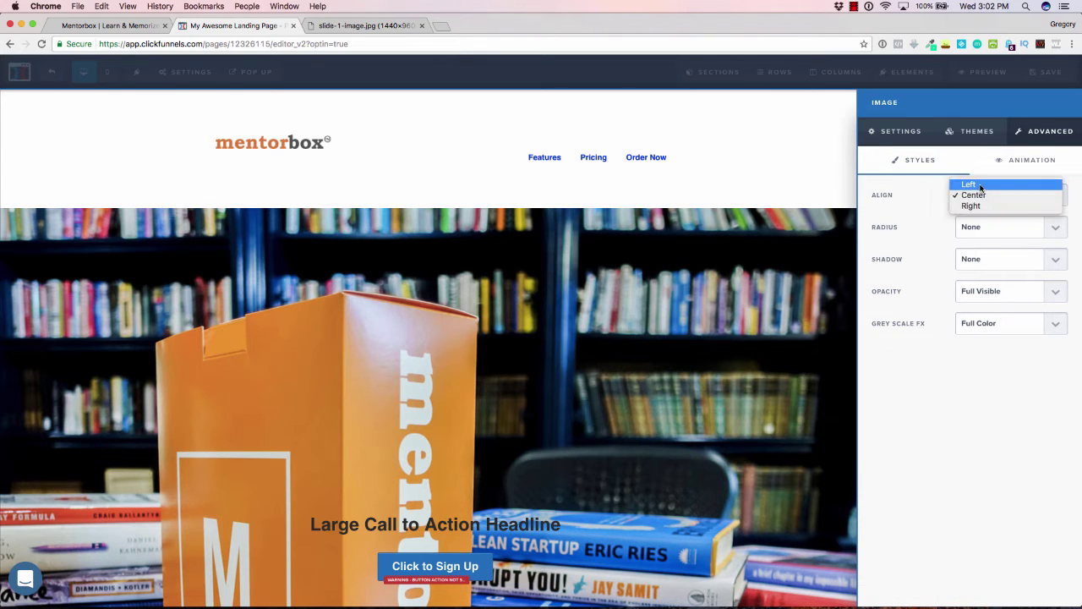
pyautogui.click(981, 189)
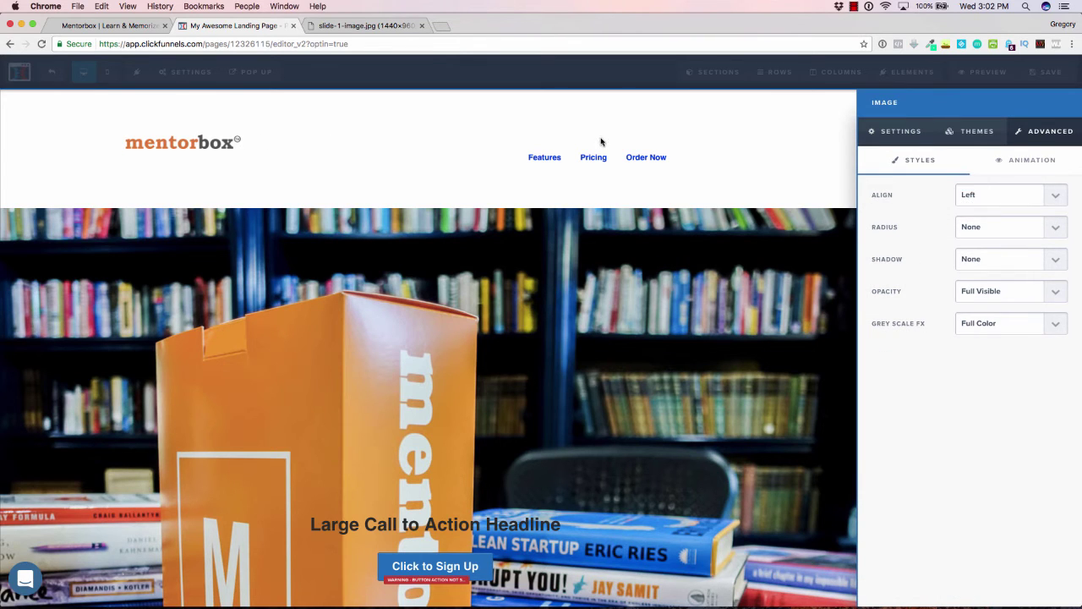
pyautogui.click(601, 143)
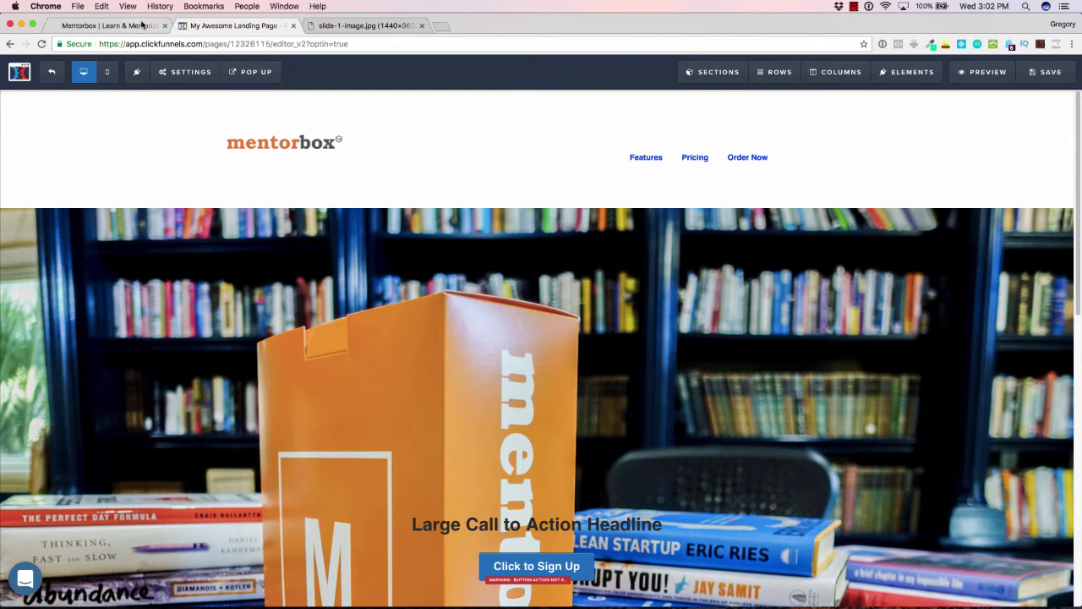
# - Compare the header with the Mentorbox homepage and reduce the header section's top and bottom padding to 0
pyautogui.click(110, 25)
pyautogui.click(224, 26)
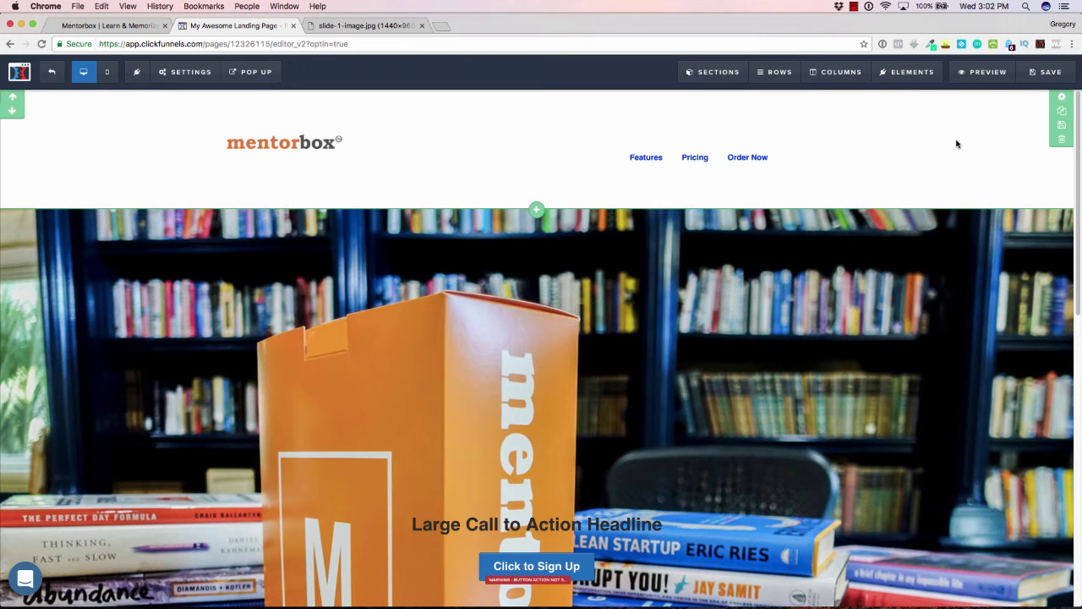
pyautogui.click(1064, 98)
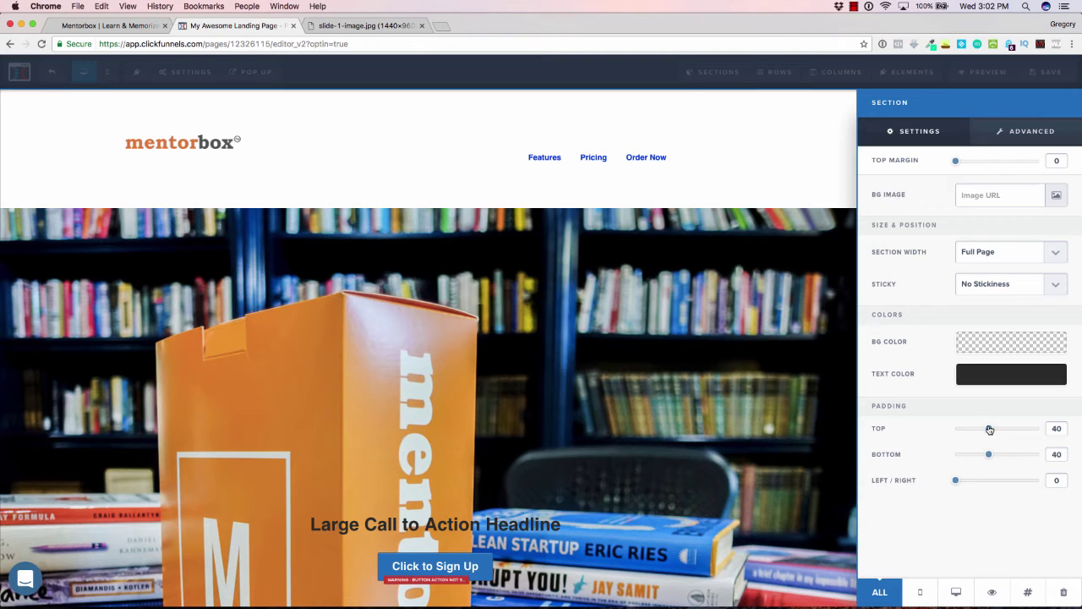
pyautogui.moveTo(989, 429); pyautogui.dragTo(924, 456)
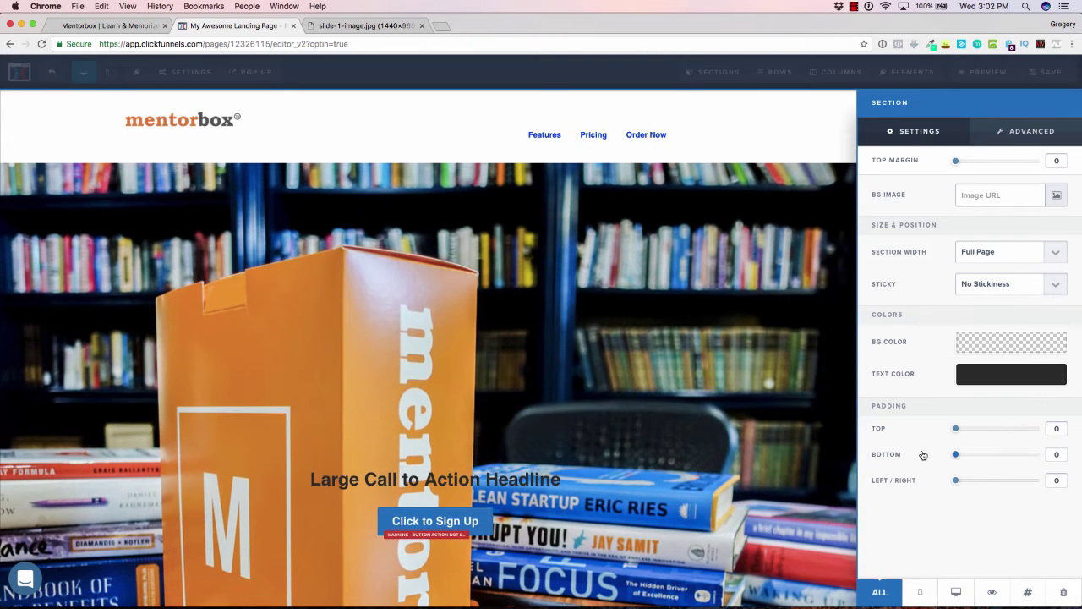
pyautogui.click(808, 317)
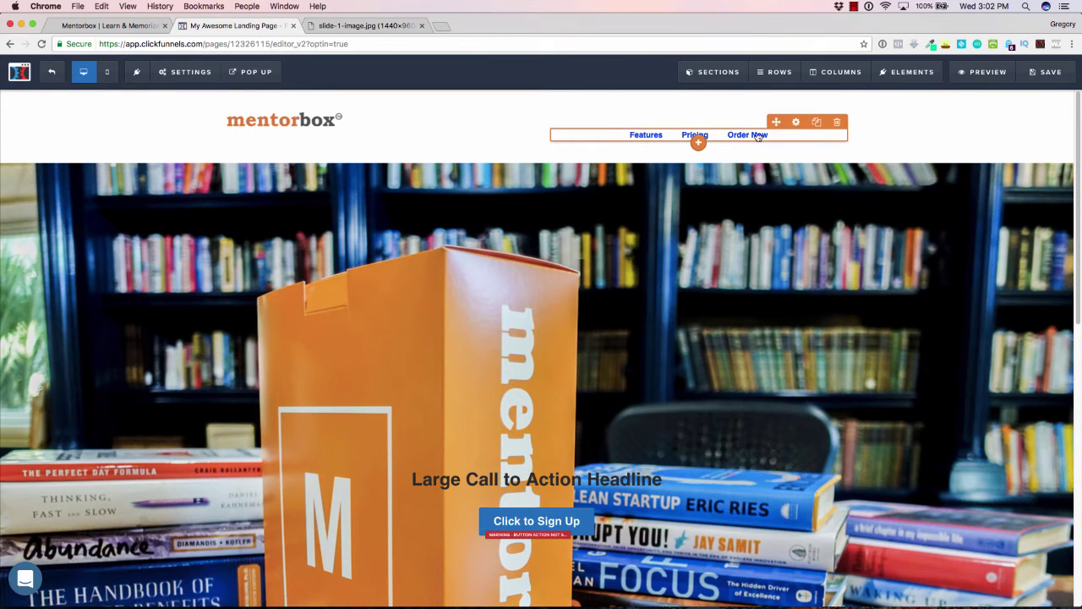
pyautogui.scroll(-10, 769, 245)
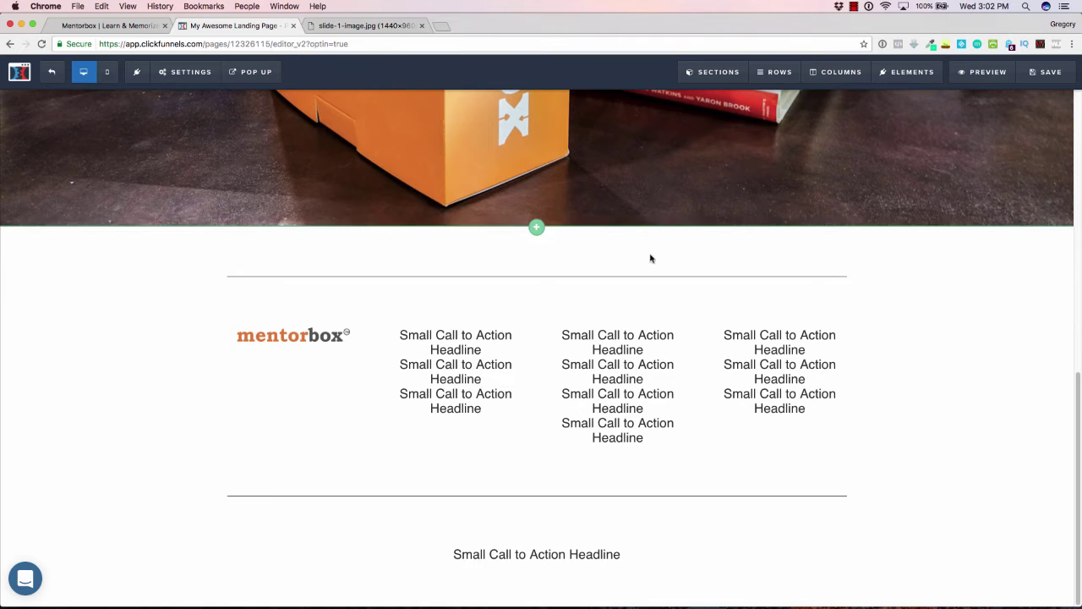
pyautogui.scroll(10, 425, 315)
pyautogui.scroll(2, 424, 320)
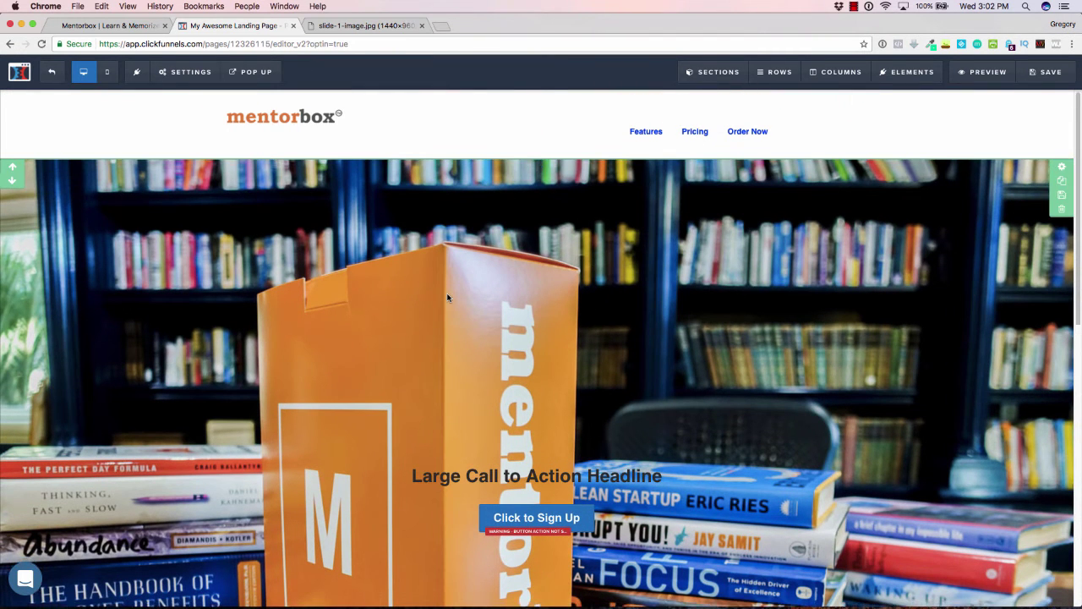
# - Replace the hero headline with "The most powerful self-education system in the world", copied from the Mentorbox homepage
pyautogui.scroll(-3, 494, 207)
pyautogui.scroll(2, 494, 208)
pyautogui.scroll(-3, 495, 207)
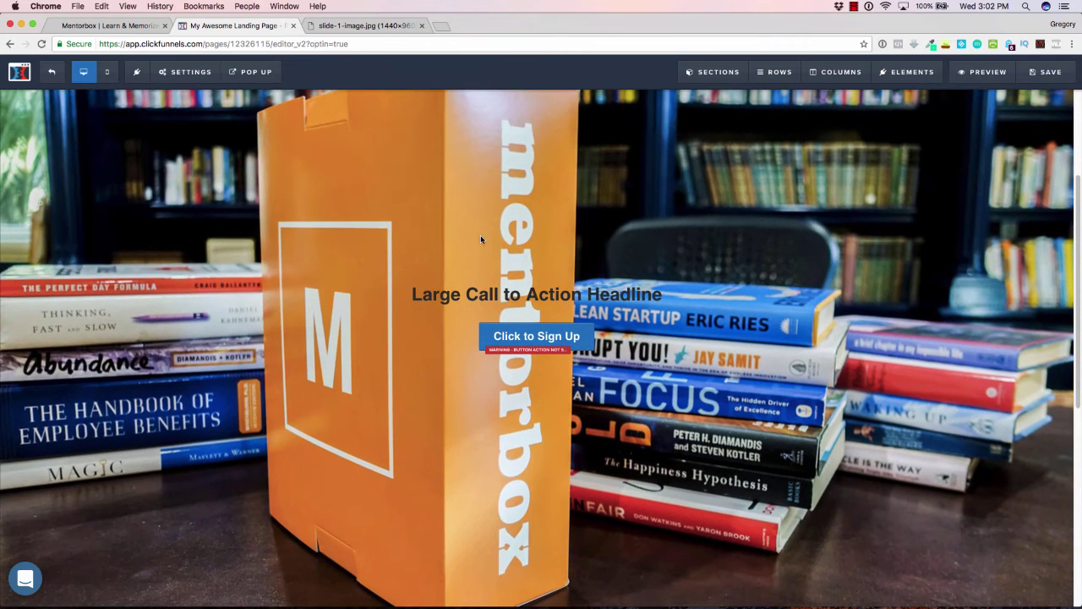
pyautogui.click(140, 26)
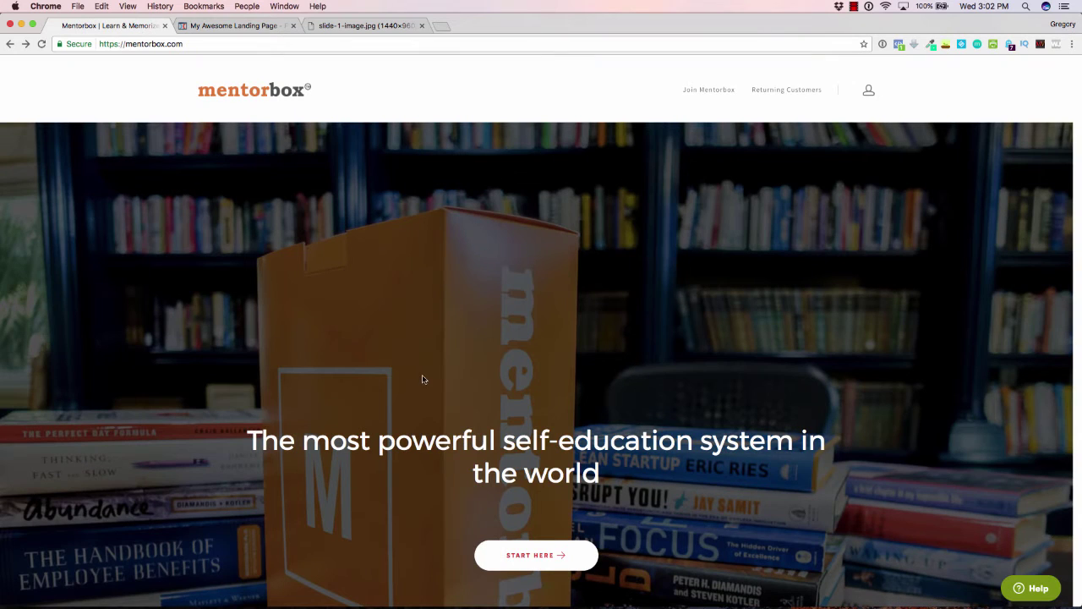
pyautogui.moveTo(247, 440); pyautogui.dragTo(600, 474)
pyautogui.press('super+c')
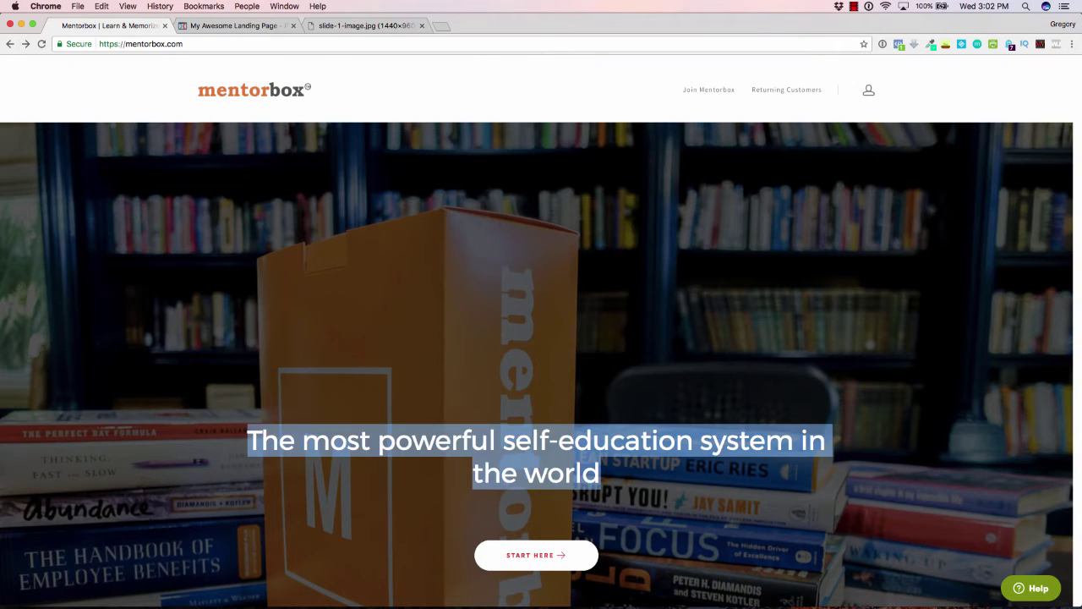
pyautogui.click(253, 28)
pyautogui.click(533, 294)
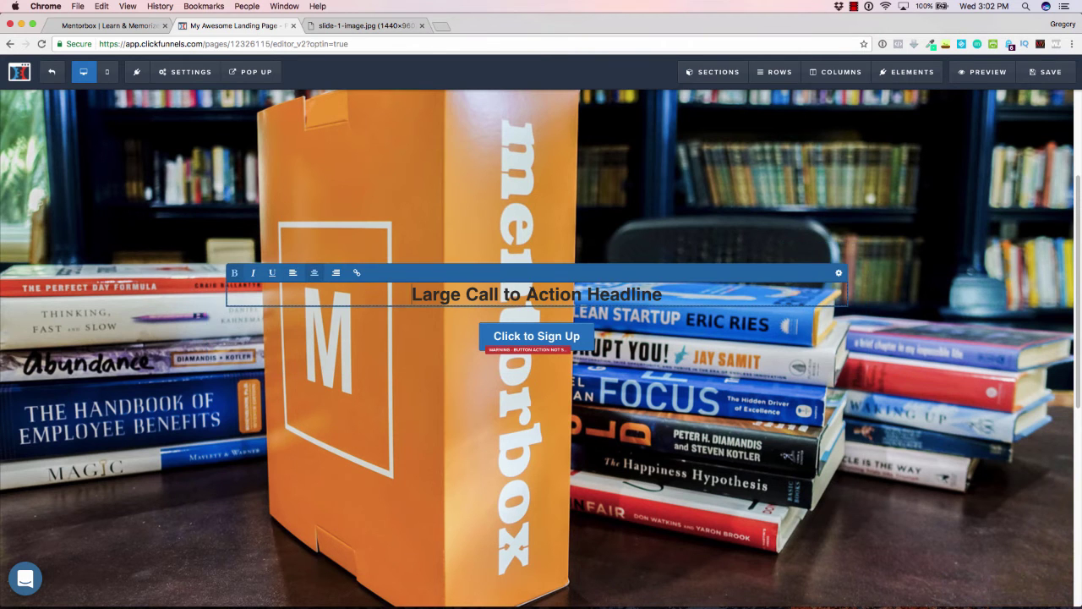
pyautogui.press('super+a')
pyautogui.press('super+v')
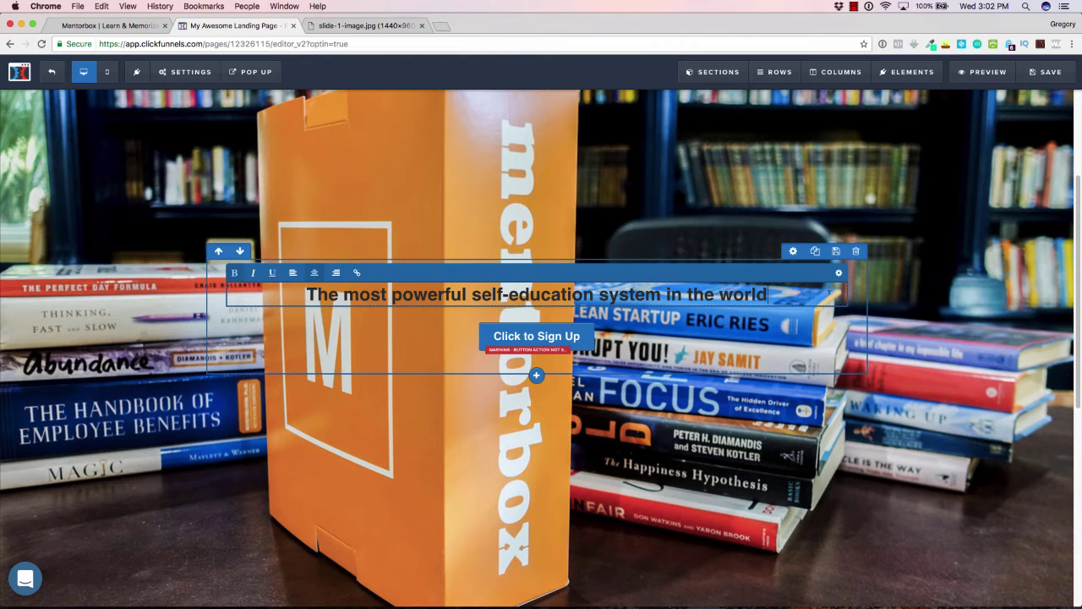
# - Set the hero headline's text color to white (#ffffff)
pyautogui.click(839, 274)
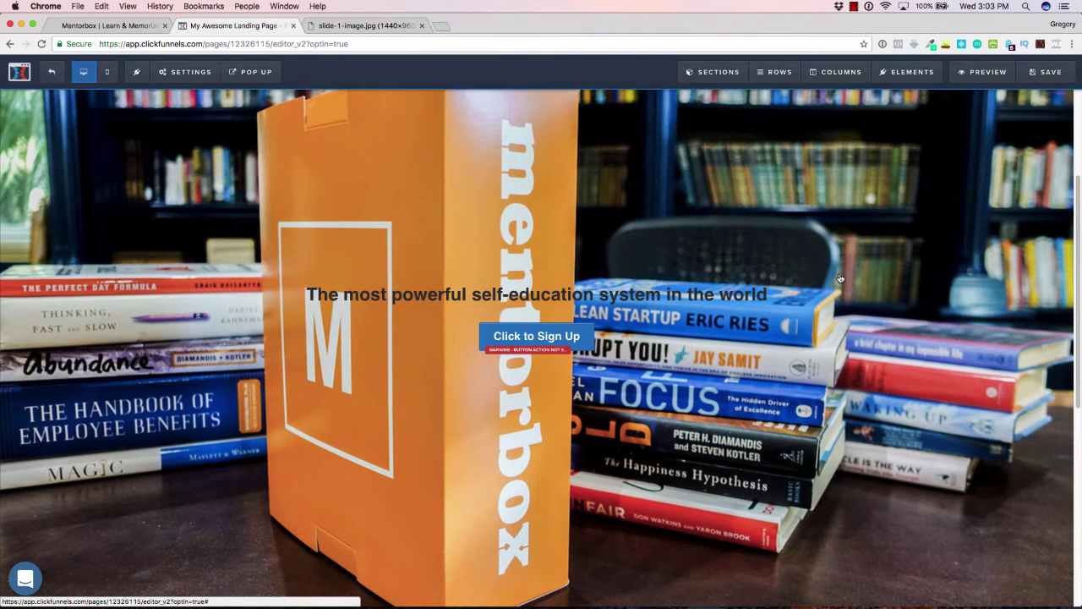
pyautogui.click(986, 287)
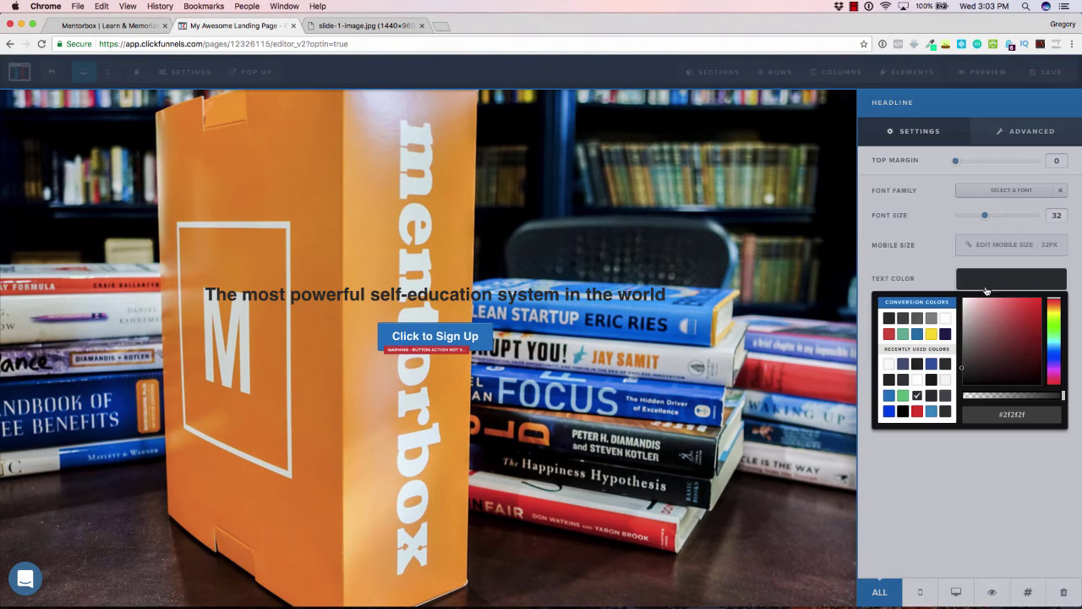
pyautogui.click(946, 319)
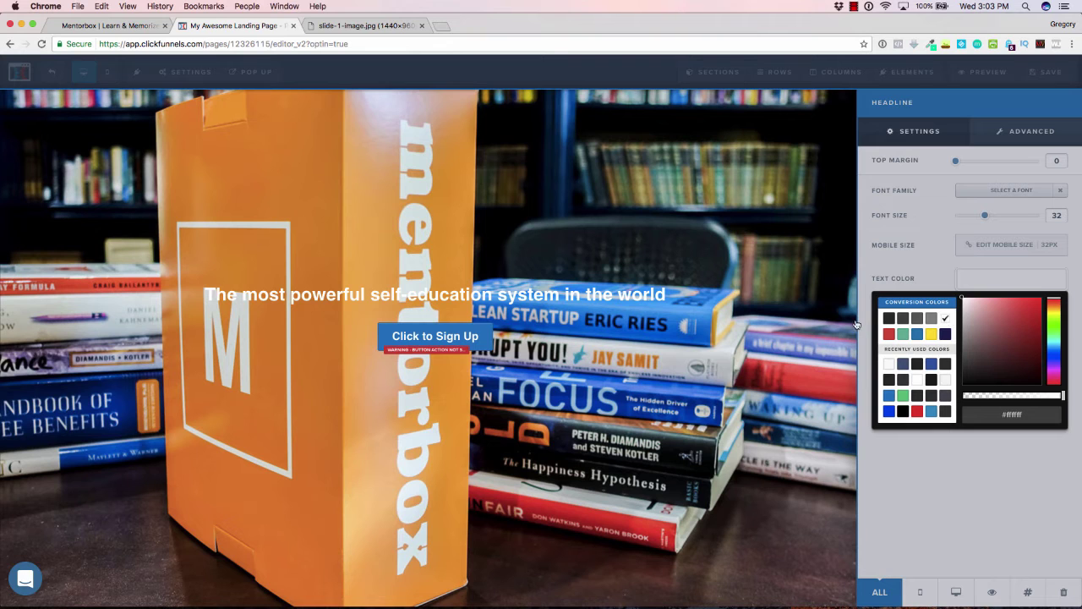
pyautogui.click(751, 334)
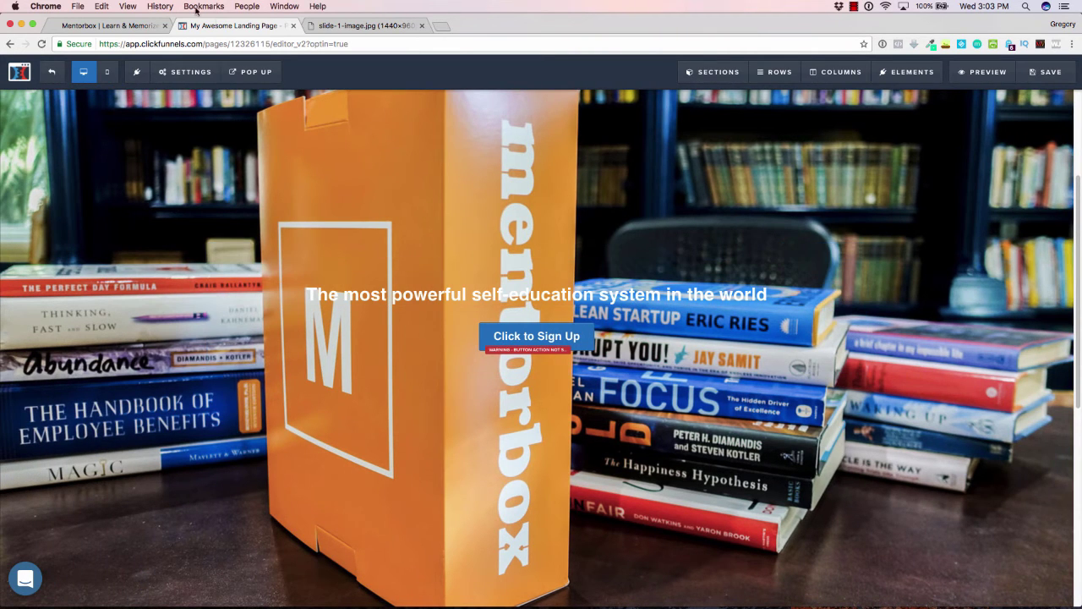
# - Compare the hero headline with the Mentorbox homepage and set its font size to 50
pyautogui.click(132, 24)
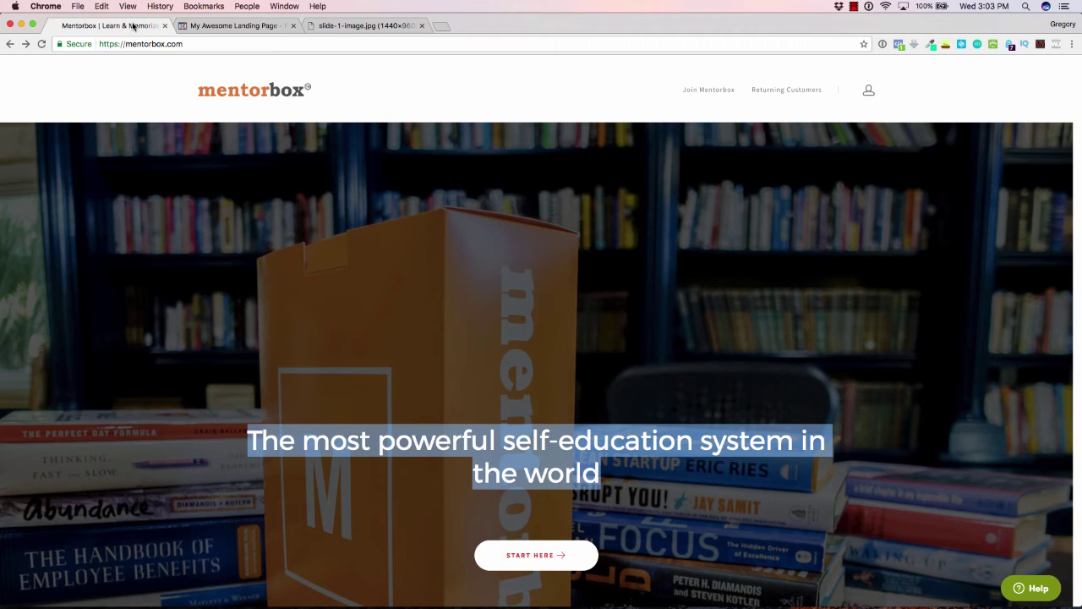
pyautogui.click(533, 361)
pyautogui.scroll(-3, 532, 361)
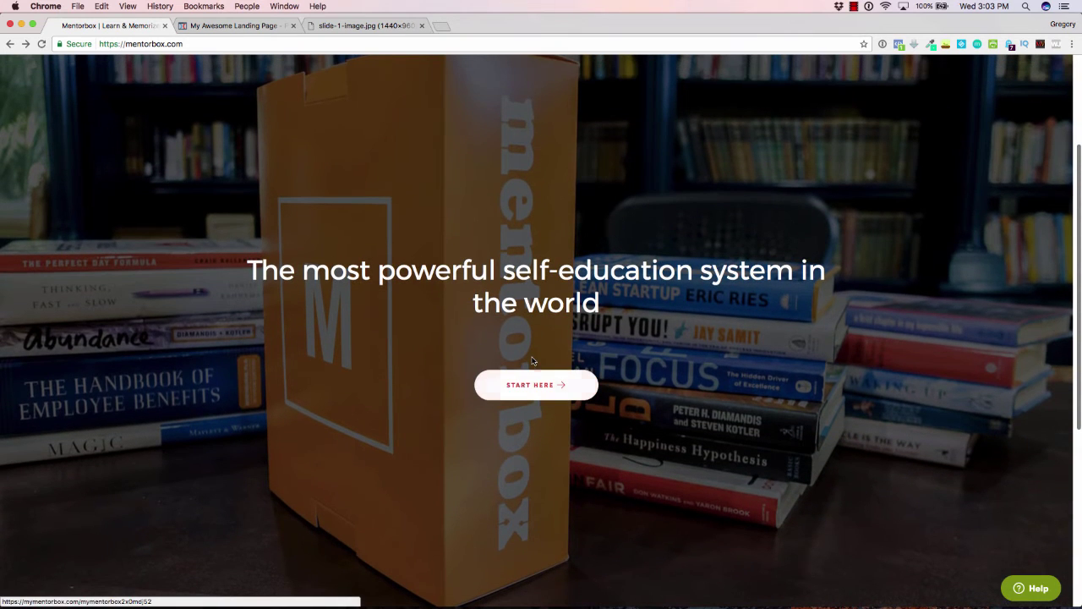
pyautogui.click(233, 27)
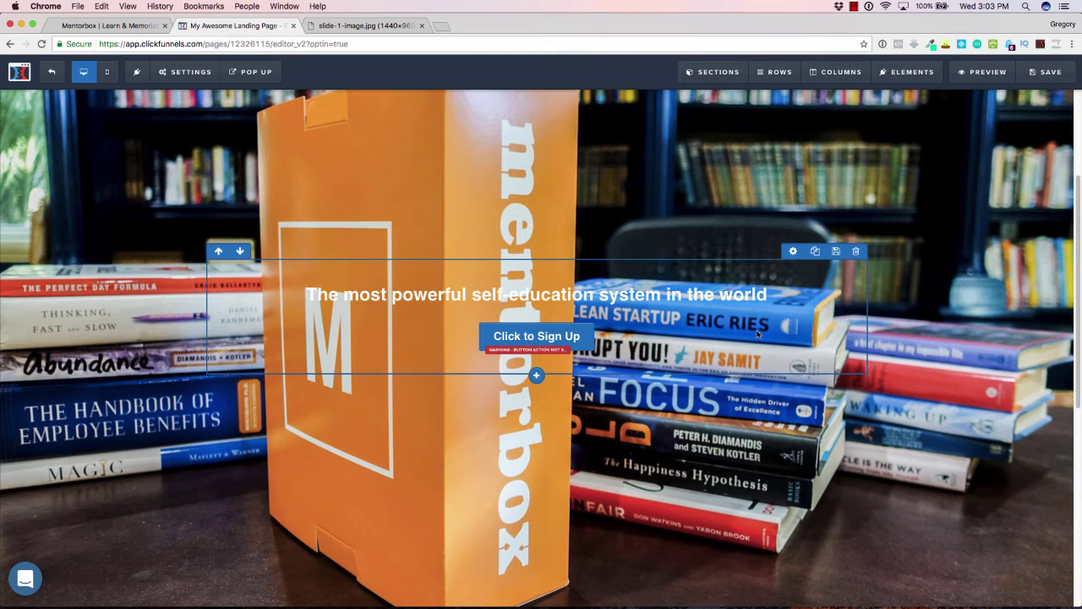
pyautogui.click(766, 301)
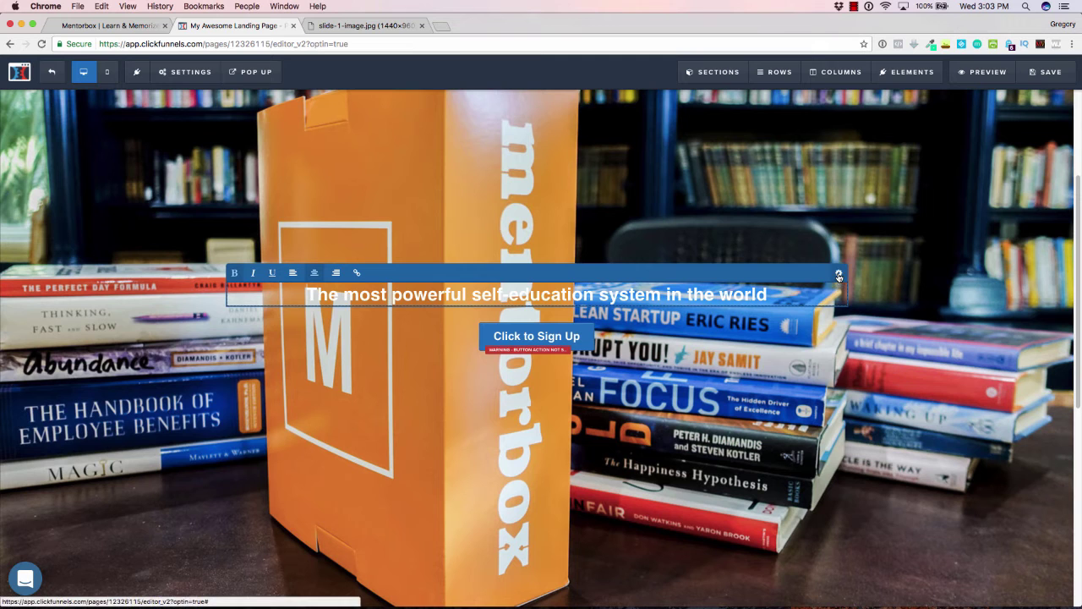
pyautogui.click(839, 274)
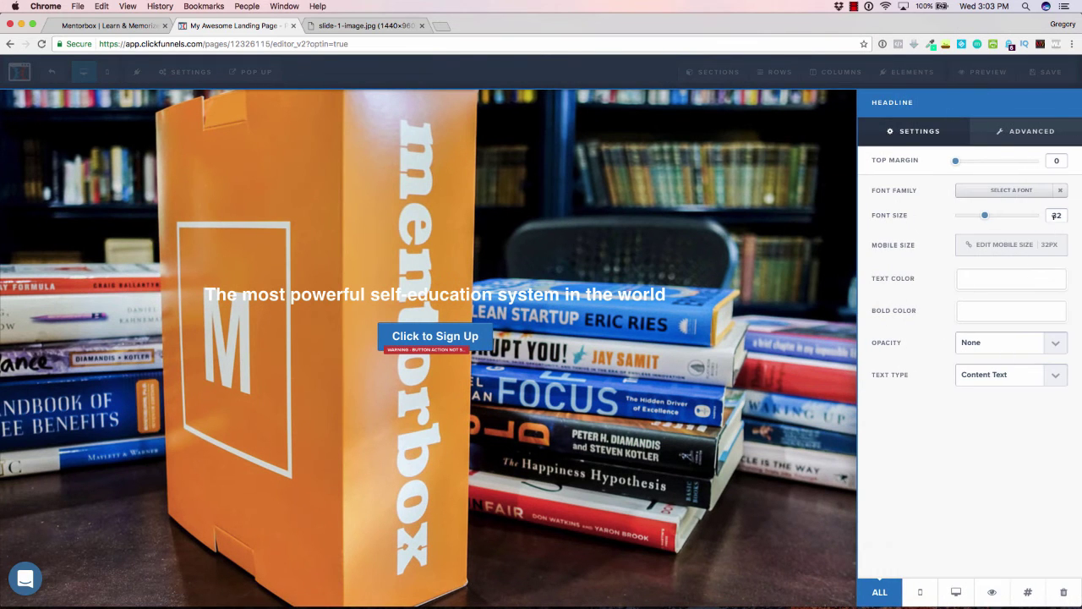
pyautogui.moveTo(981, 220); pyautogui.dragTo(1010, 224)
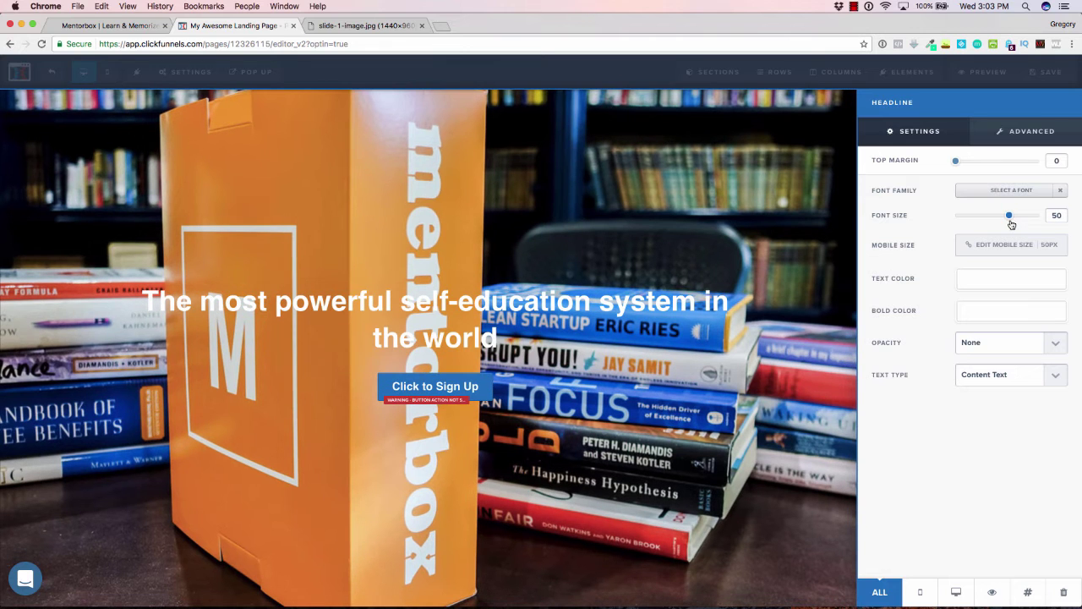
pyautogui.click(665, 405)
# - Compare the hero section's background image and layout with the hero on the Mentorbox homepage
pyautogui.scroll(2, 665, 405)
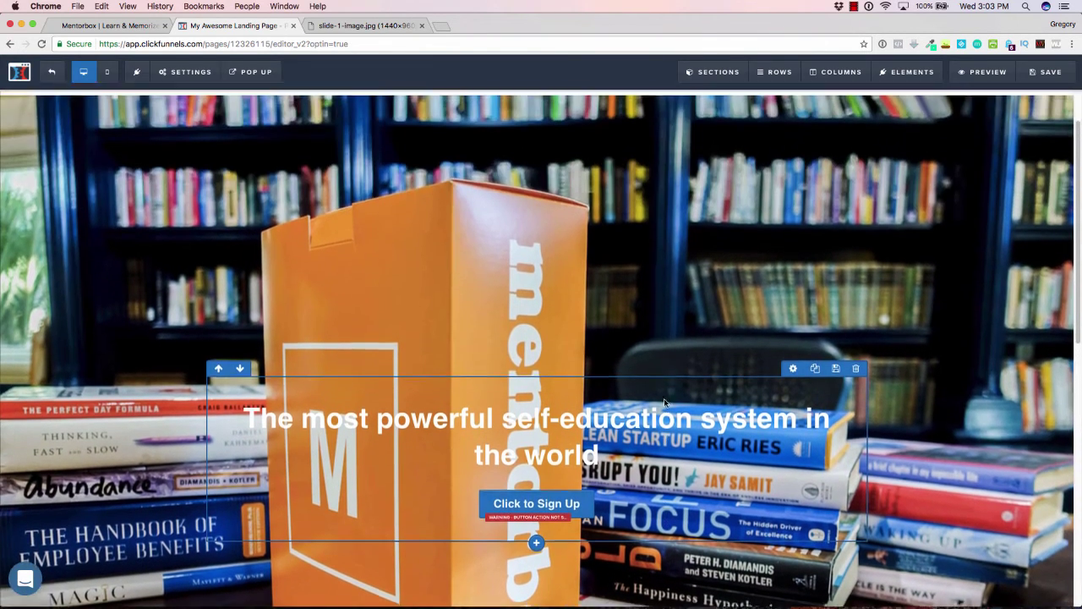
pyautogui.click(135, 29)
pyautogui.scroll(4, 364, 209)
pyautogui.scroll(-3, 363, 209)
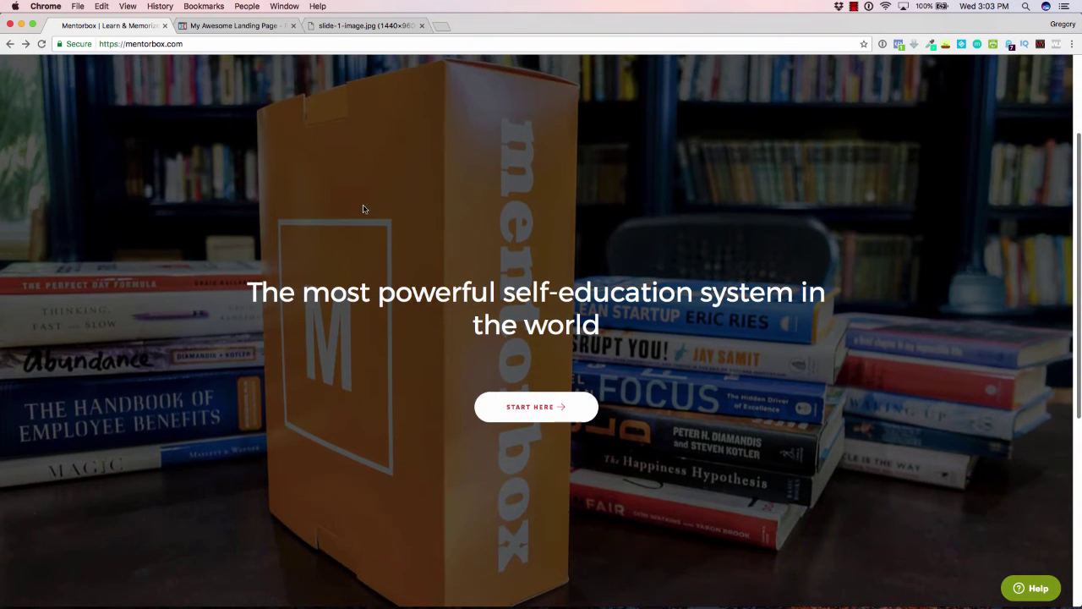
pyautogui.scroll(-3, 362, 315)
pyautogui.scroll(4, 362, 315)
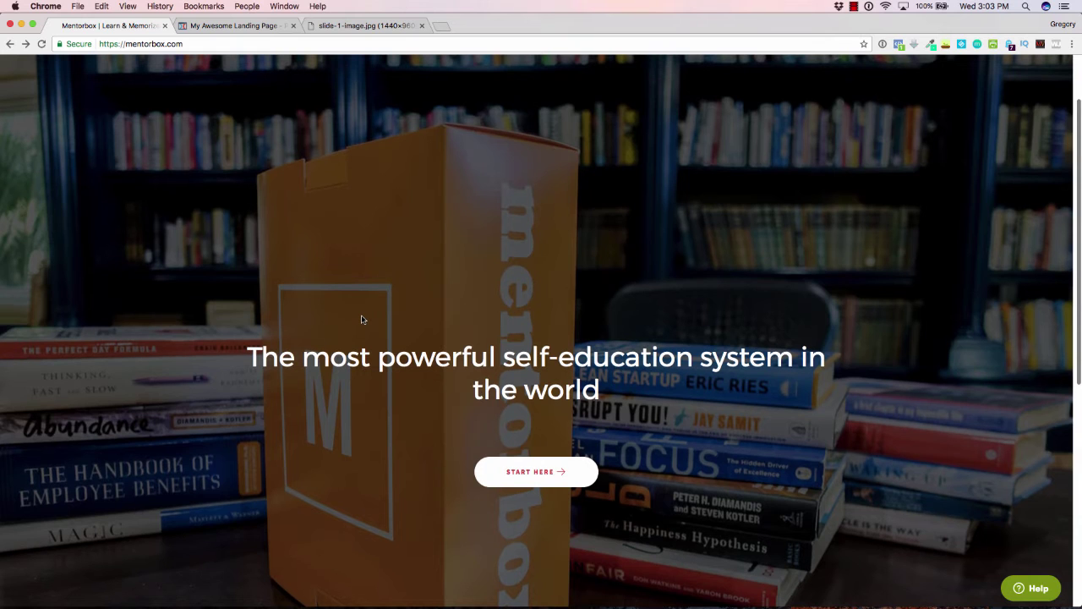
pyautogui.scroll(-3, 169, 149)
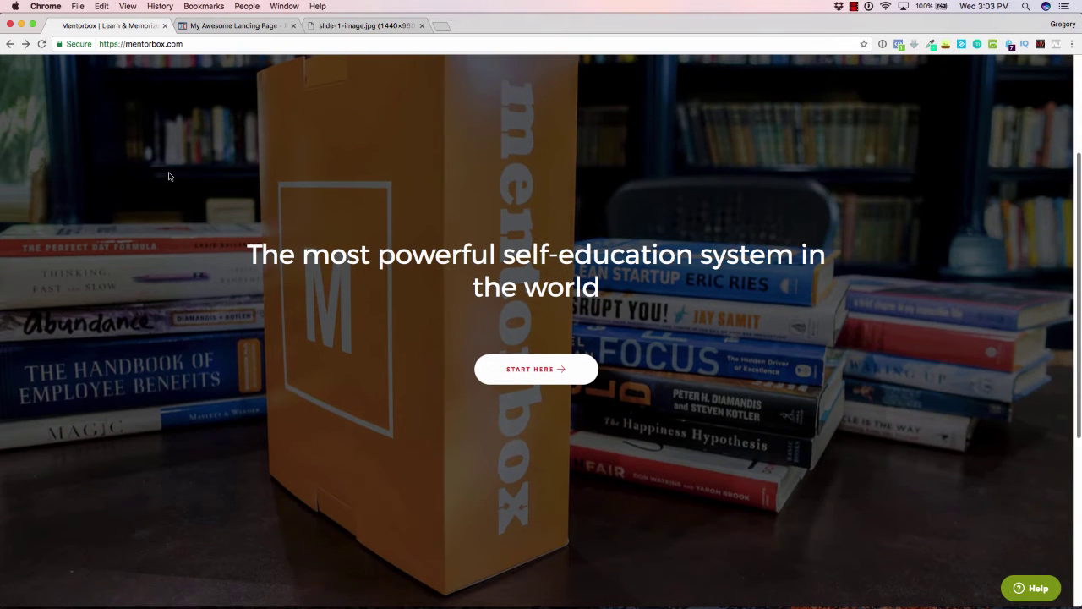
pyautogui.click(241, 26)
pyautogui.click(109, 26)
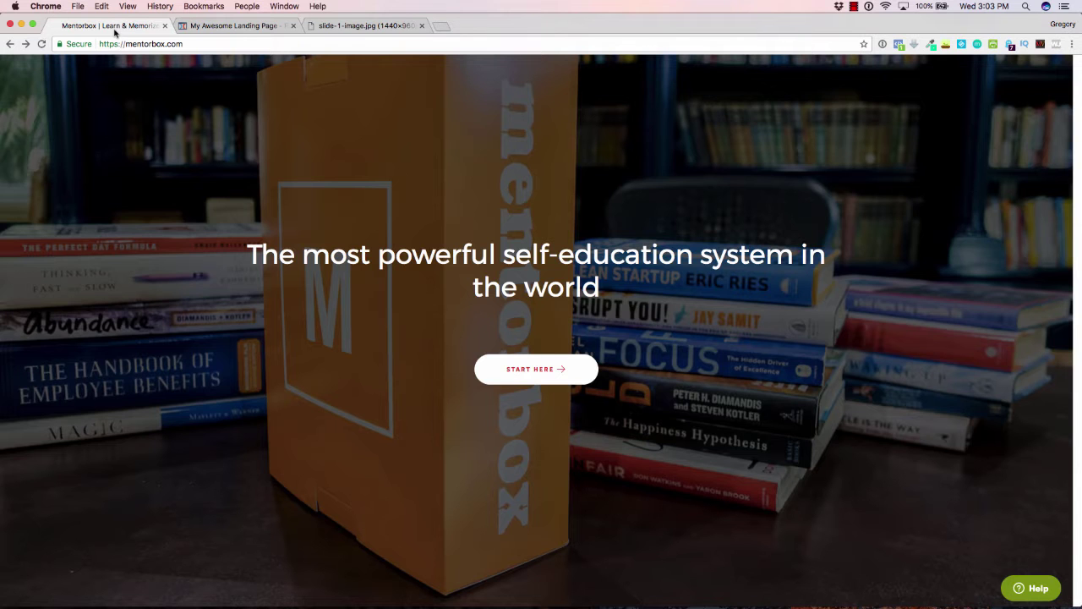
pyautogui.click(241, 26)
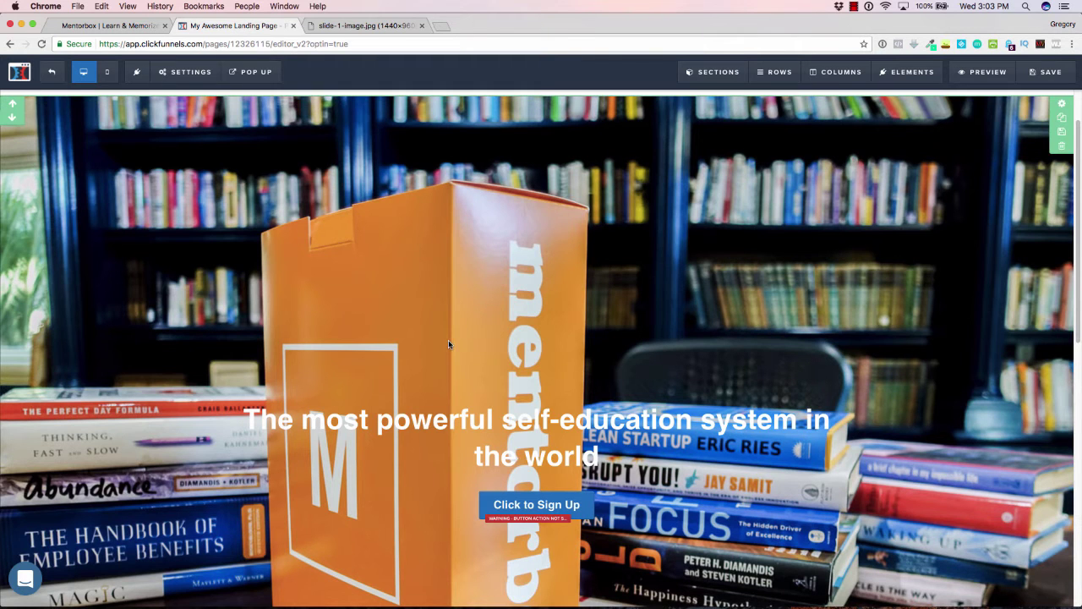
# - Check the hero section's advanced style settings and its available drop shadow options
pyautogui.scroll(2, 976, 196)
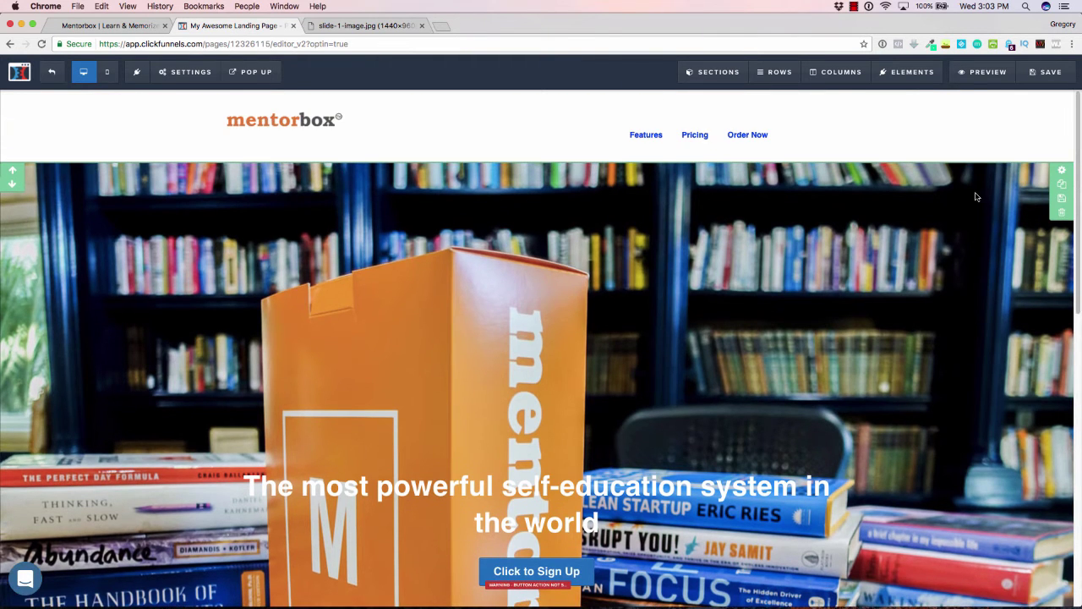
pyautogui.click(1063, 174)
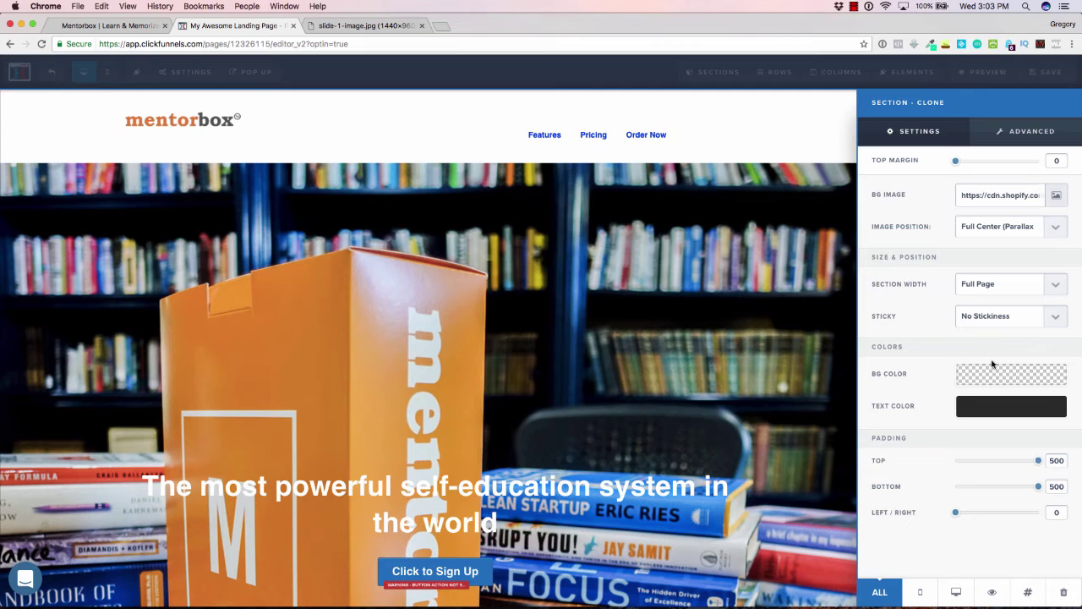
pyautogui.click(1028, 136)
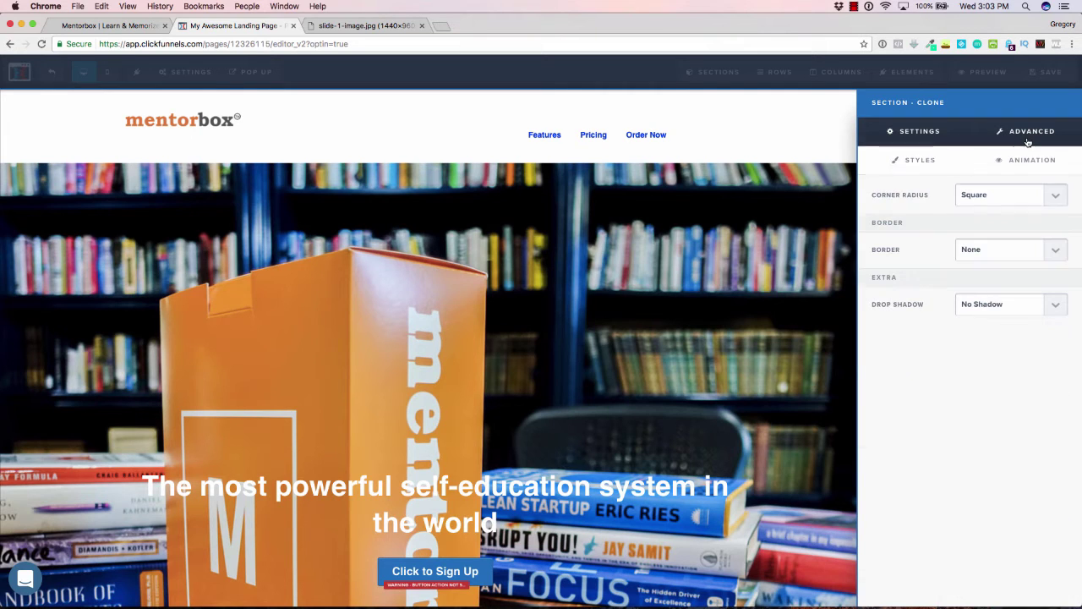
pyautogui.click(997, 304)
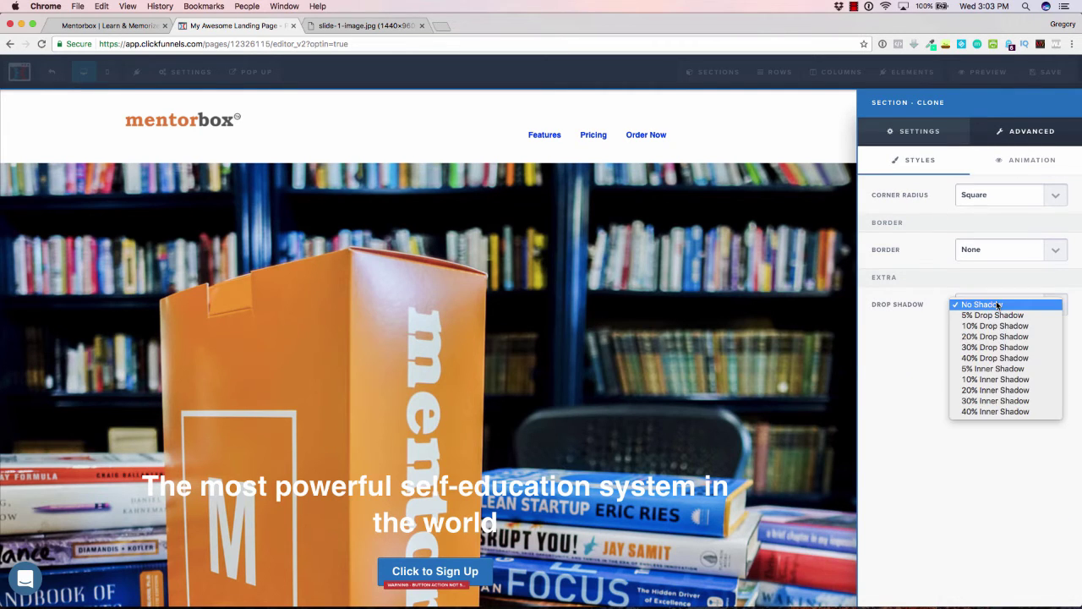
pyautogui.click(919, 359)
pyautogui.click(812, 231)
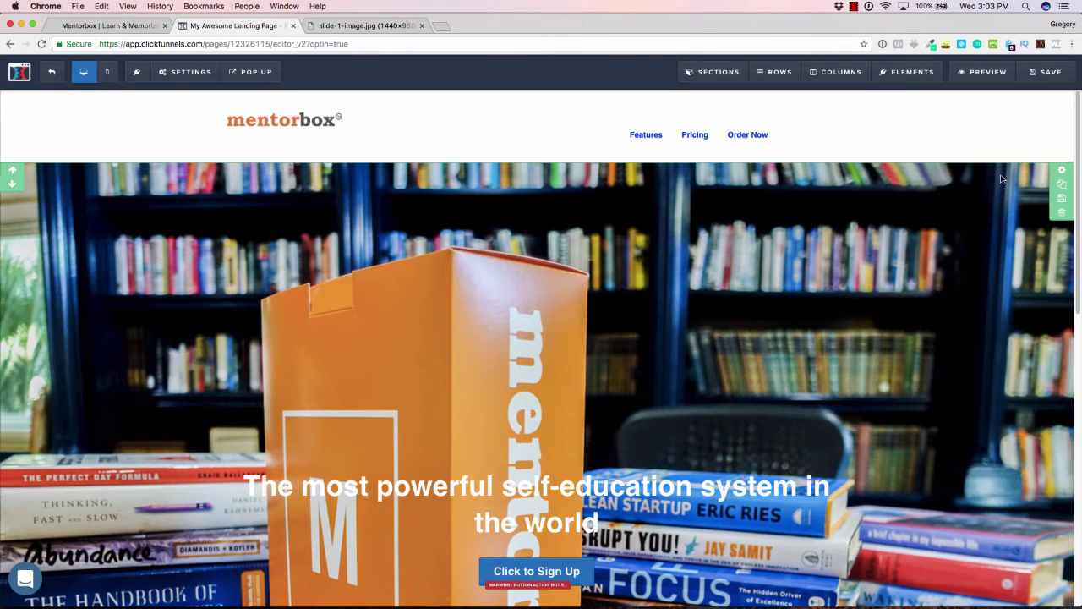
# - Examine the hero section's width, stickiness, advanced style and animation settings
pyautogui.click(1063, 172)
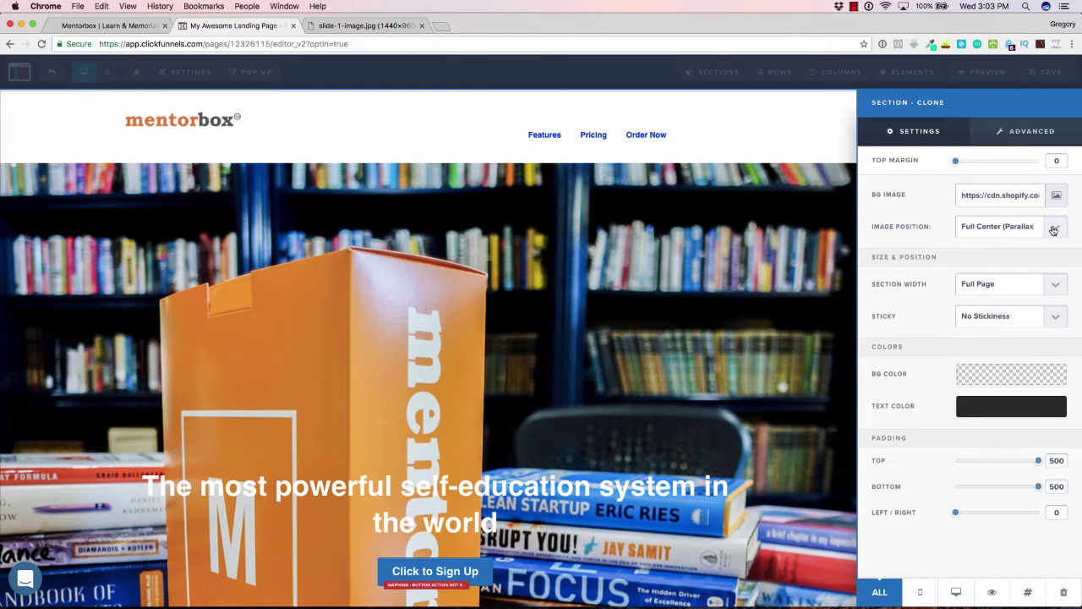
pyautogui.click(1055, 285)
pyautogui.click(1054, 285)
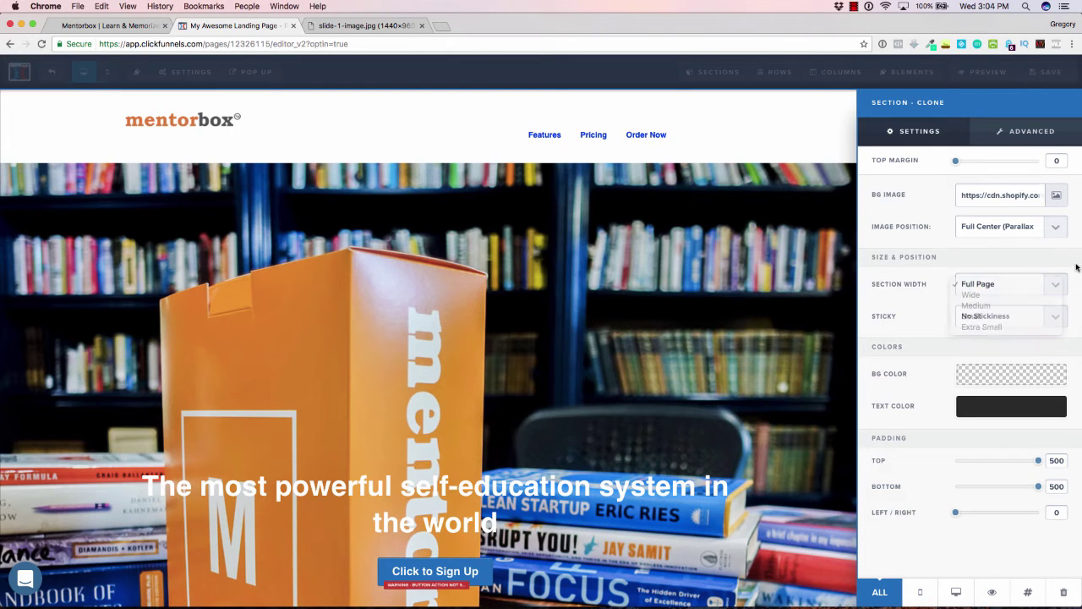
pyautogui.click(1057, 316)
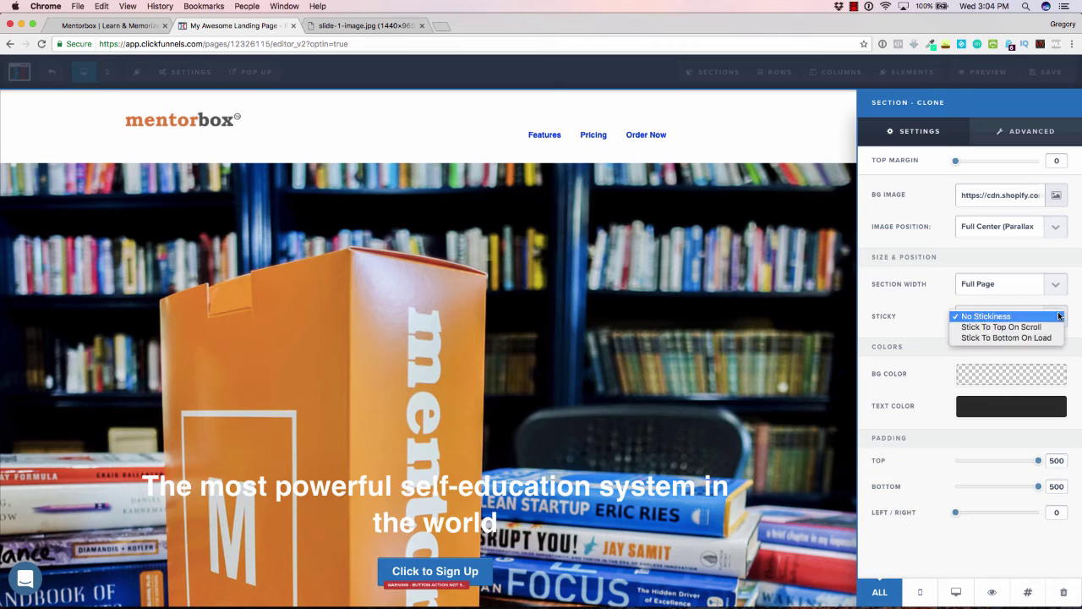
pyautogui.click(1069, 313)
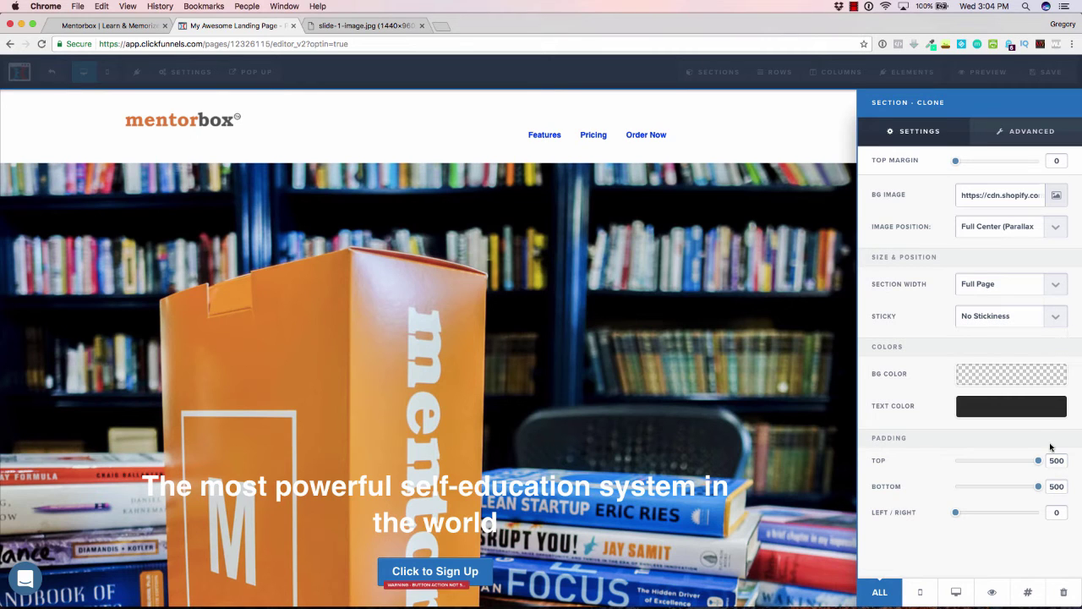
pyautogui.click(1042, 137)
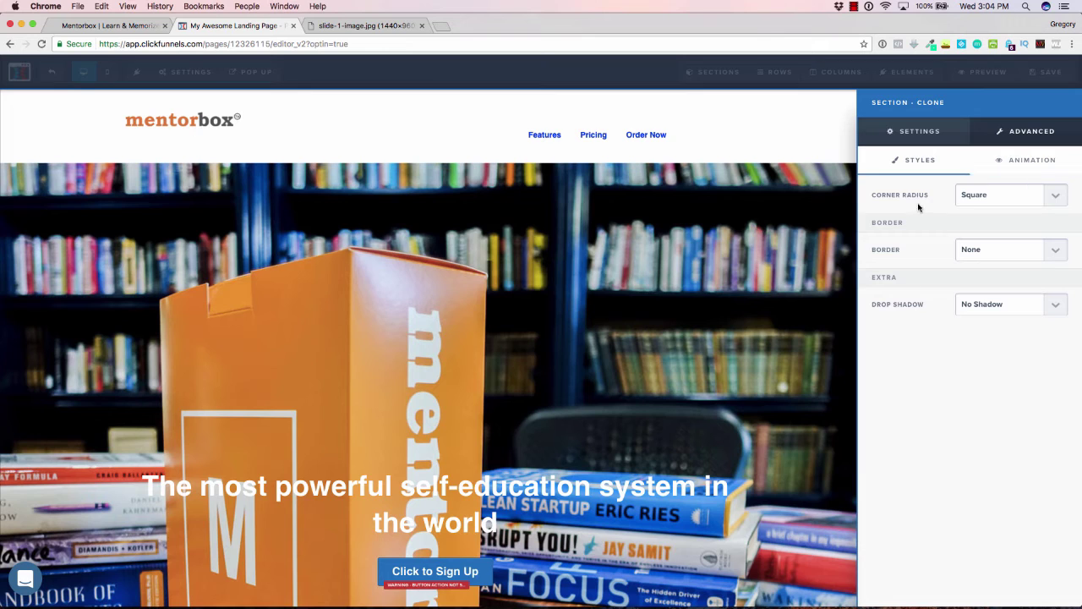
pyautogui.click(1011, 169)
pyautogui.click(937, 168)
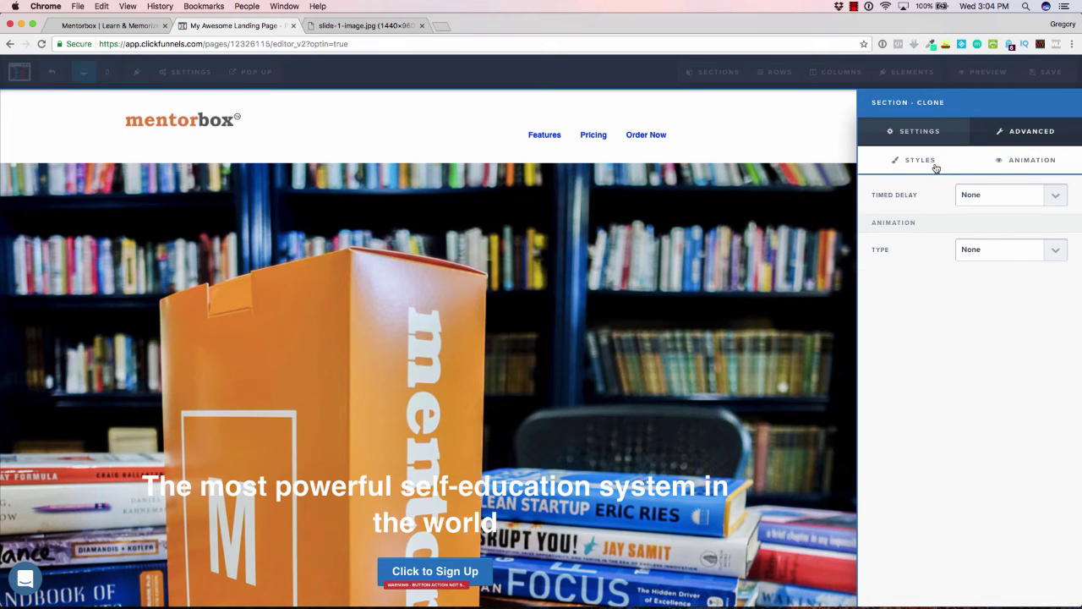
pyautogui.click(843, 240)
pyautogui.scroll(-5, 626, 235)
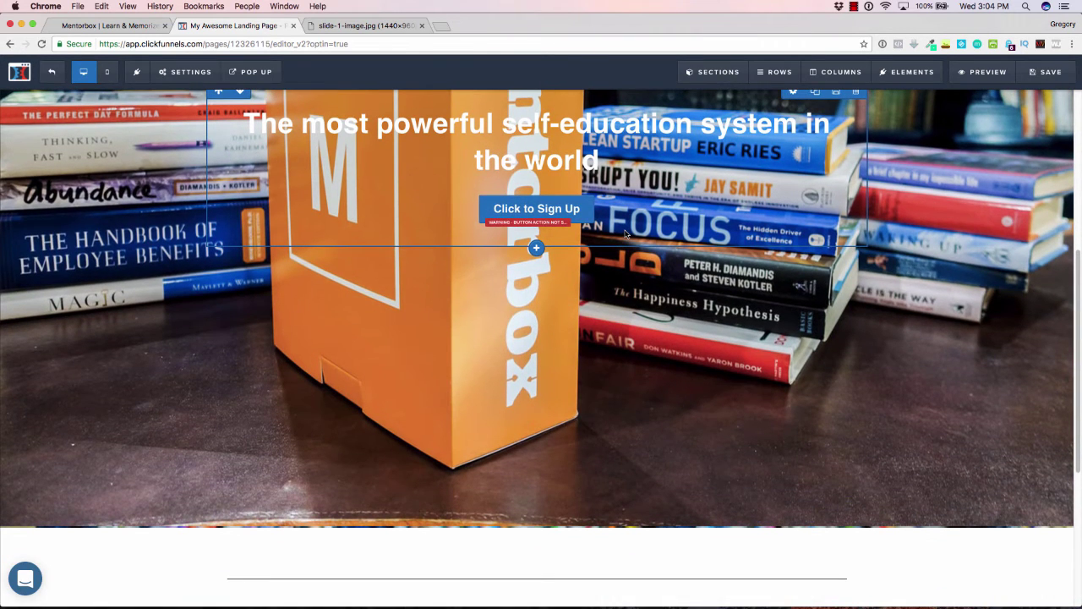
pyautogui.scroll(1, 677, 320)
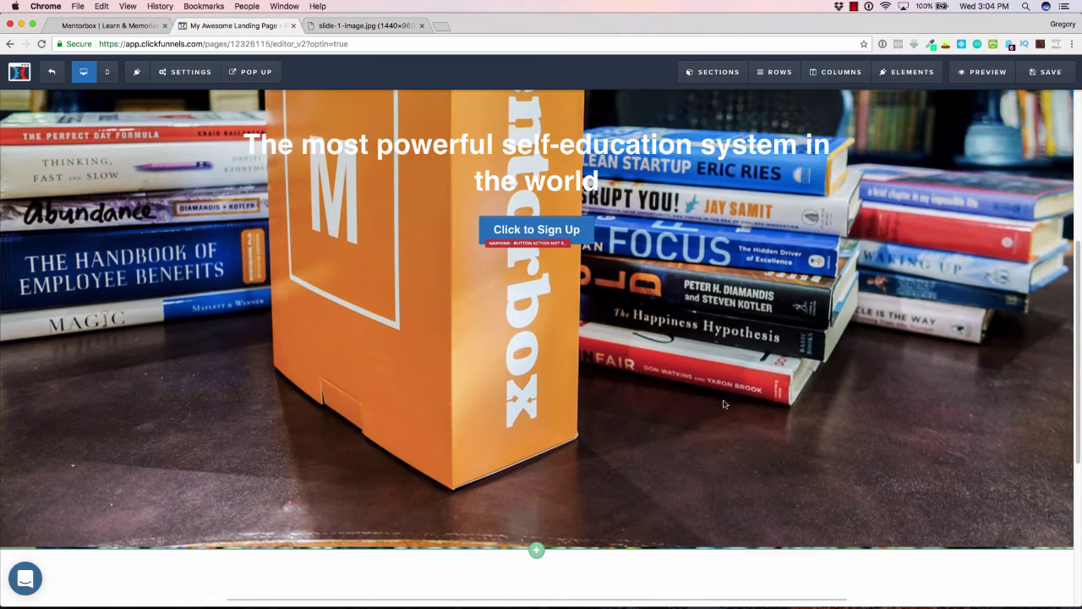
pyautogui.scroll(4, 854, 296)
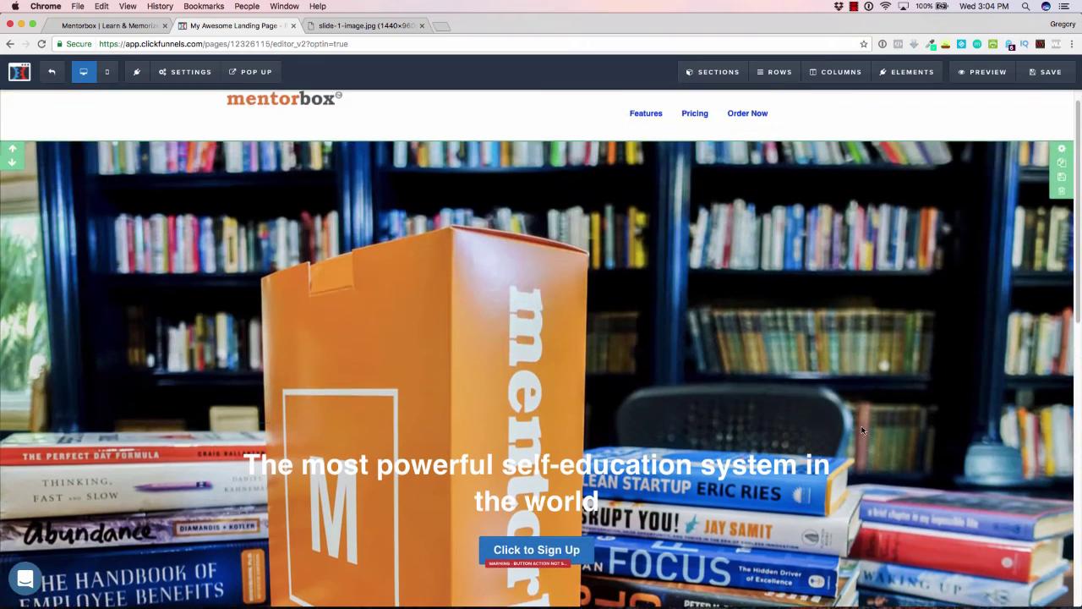
pyautogui.scroll(-3, 858, 381)
pyautogui.scroll(3, 863, 430)
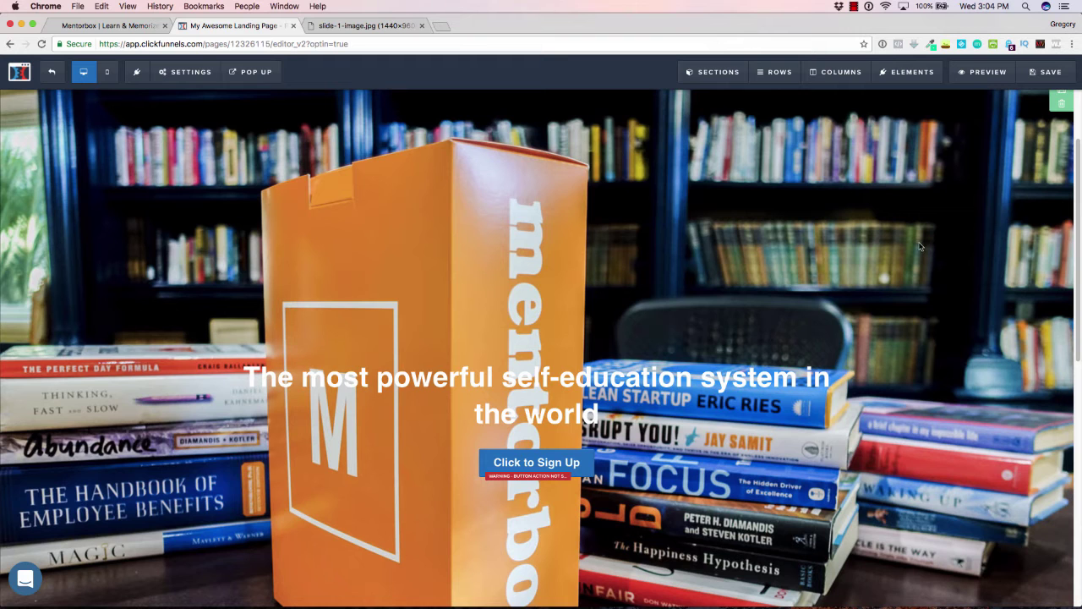
pyautogui.scroll(2, 920, 246)
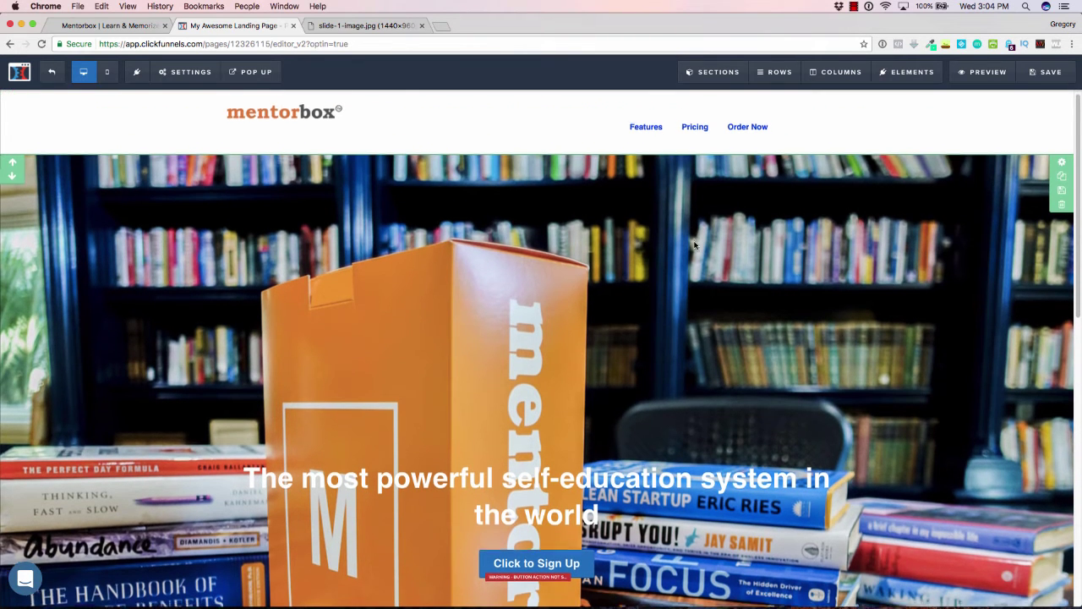
pyautogui.scroll(-2, 695, 245)
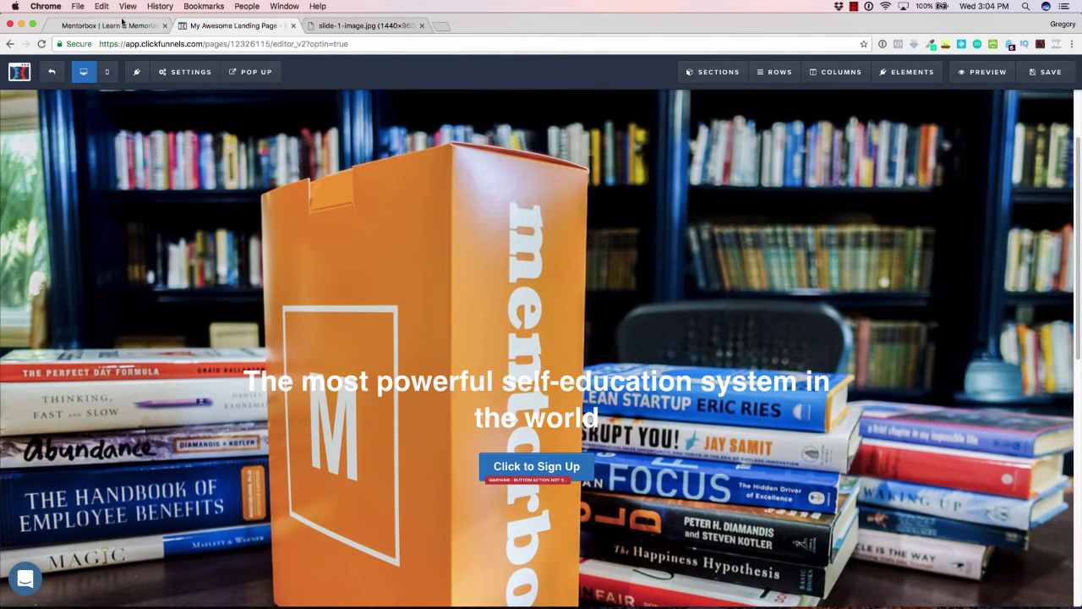
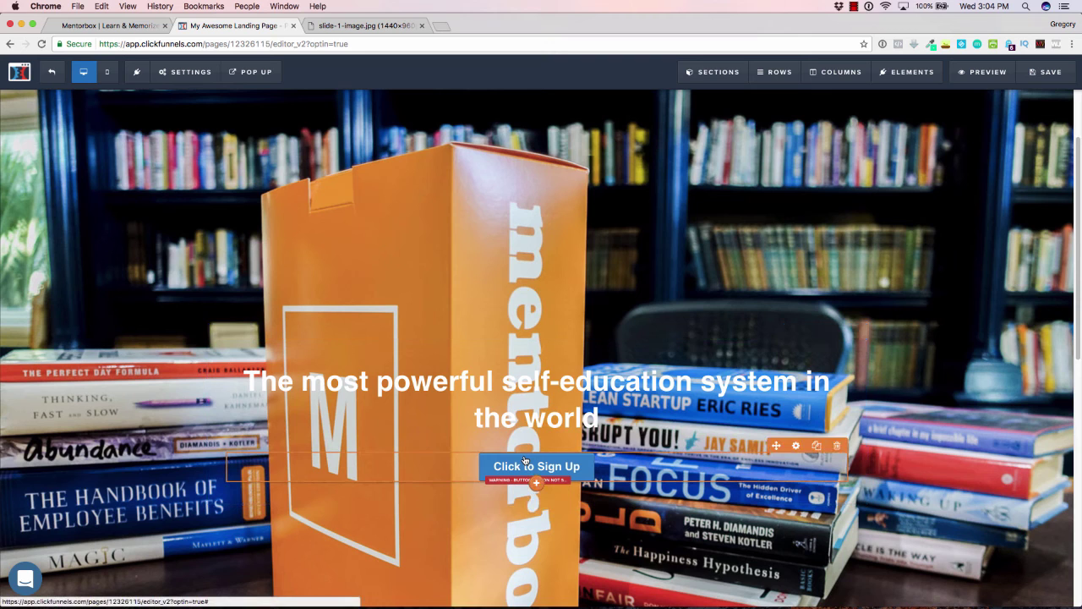
# - Open the hero sign-up button's settings and look through the available button themes
pyautogui.click(796, 449)
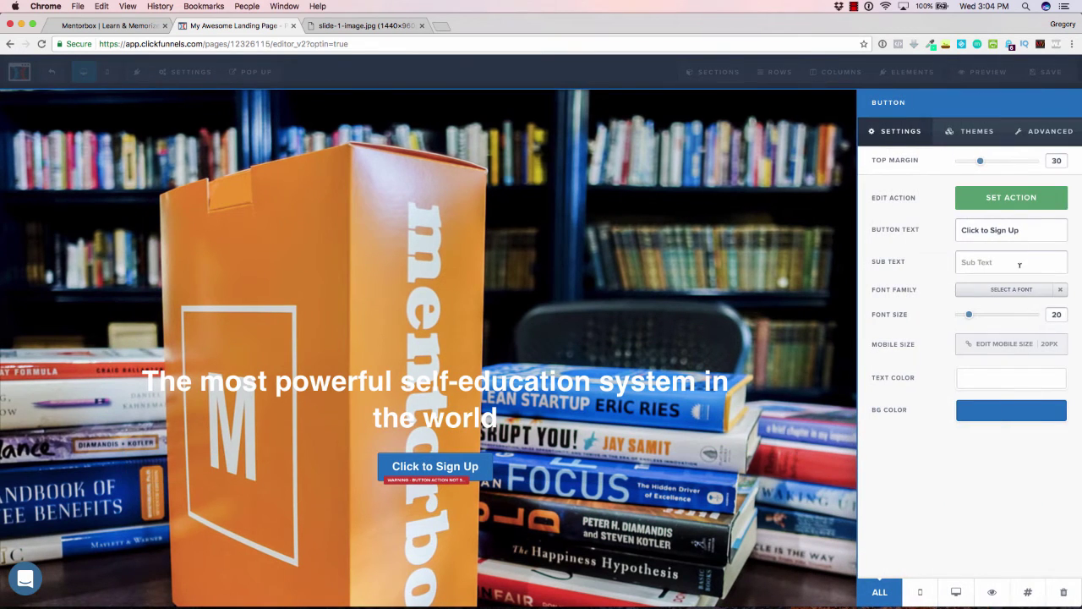
pyautogui.click(973, 132)
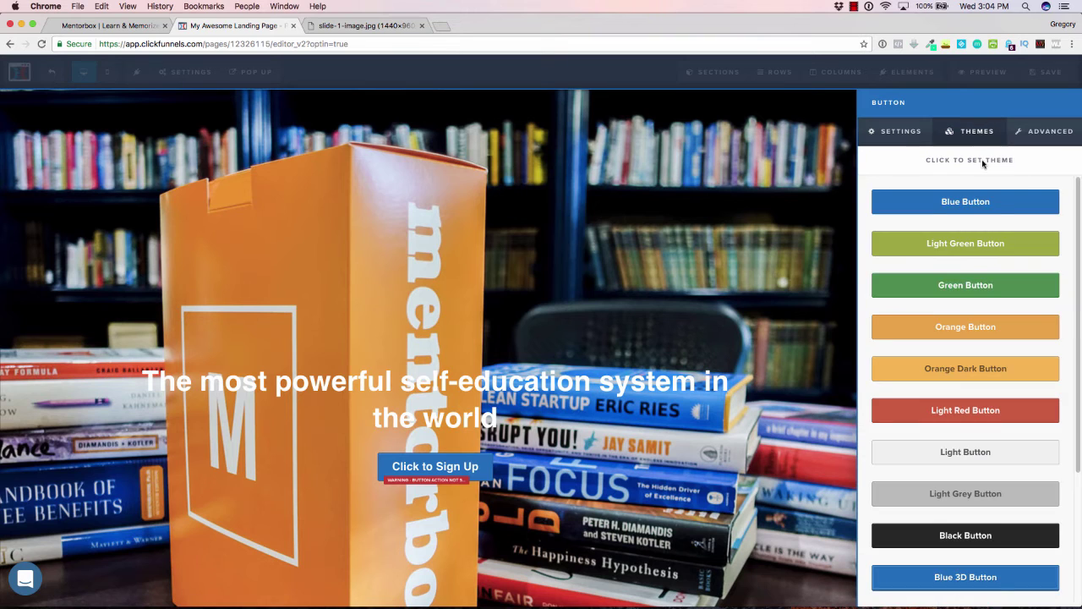
pyautogui.scroll(-5, 998, 287)
pyautogui.scroll(5, 1001, 294)
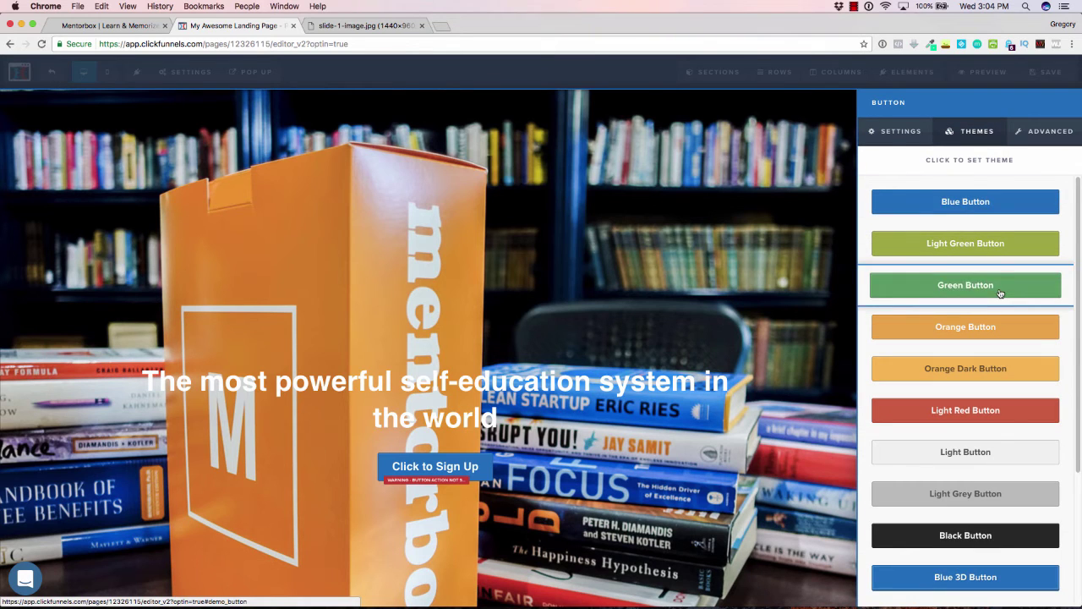
pyautogui.click(898, 132)
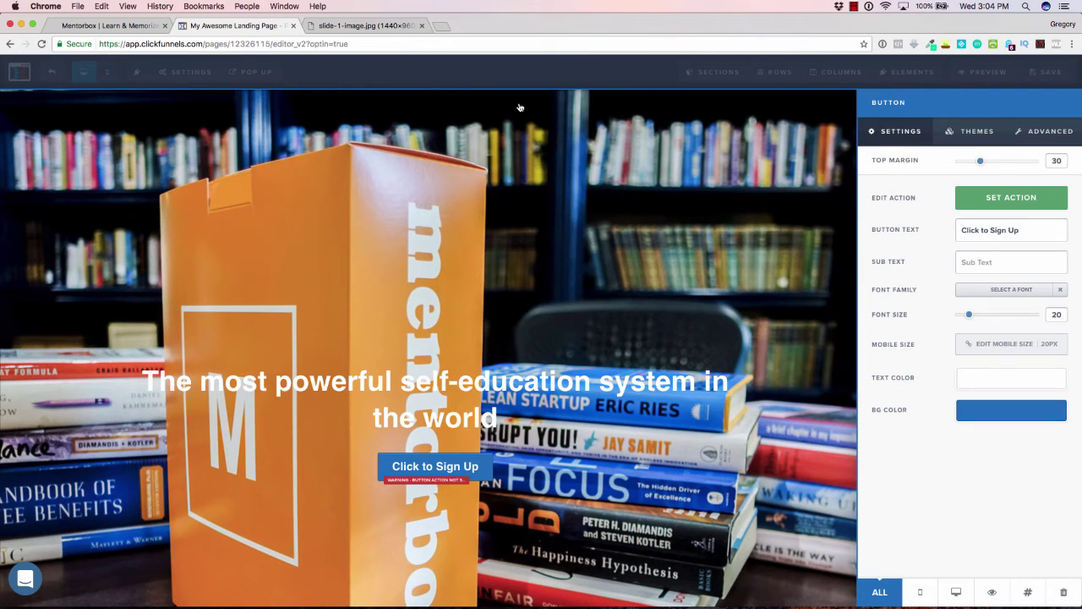
# - Change the sign-up button's text to "START HERE", matching the wording on the mentorbox.com reference page
pyautogui.click(110, 26)
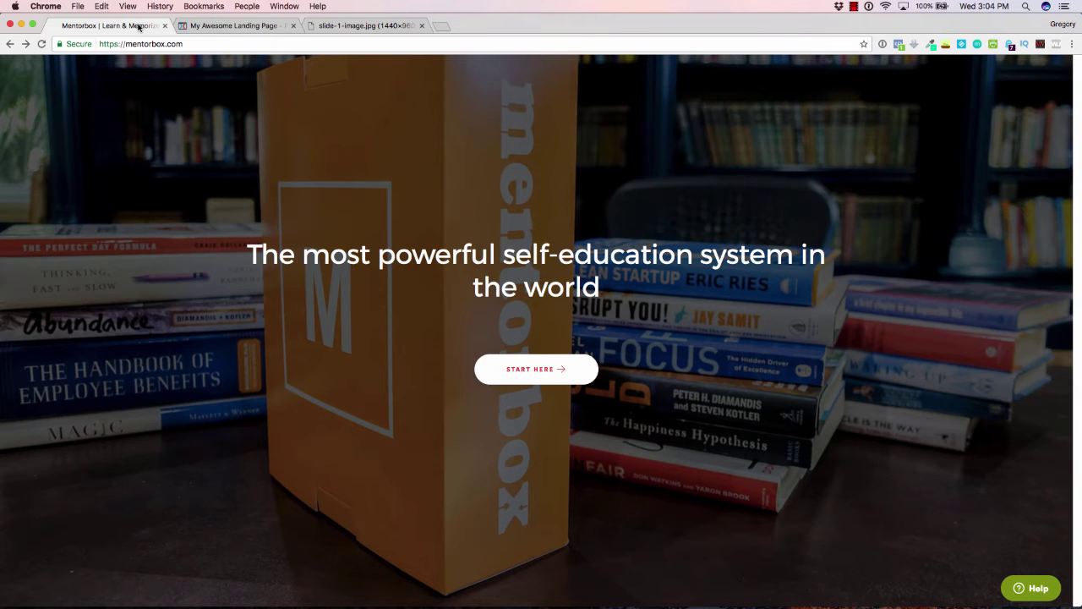
pyautogui.click(222, 27)
pyautogui.moveTo(1026, 230); pyautogui.dragTo(912, 226)
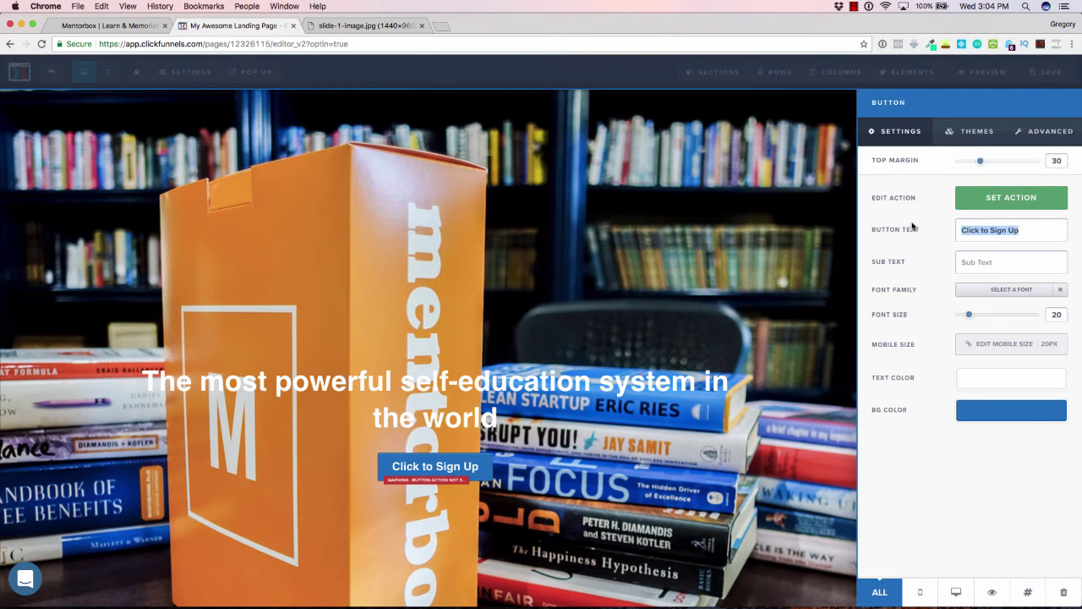
pyautogui.write('Start')
pyautogui.press('BackSpace')
pyautogui.press('BackSpace')
pyautogui.press('BackSpace')
pyautogui.press('BackSpace')
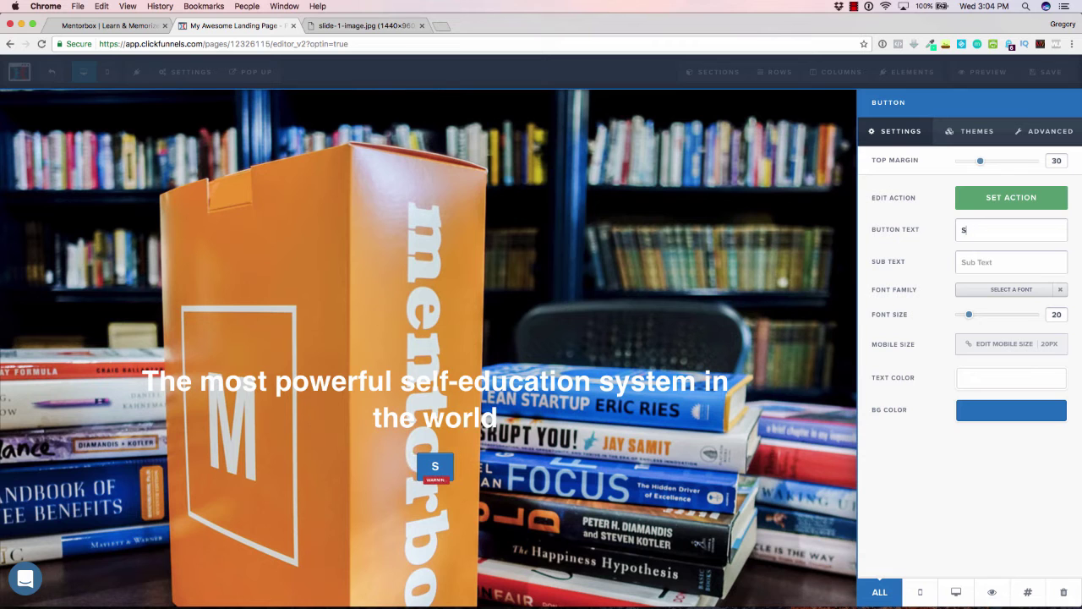
pyautogui.click(131, 32)
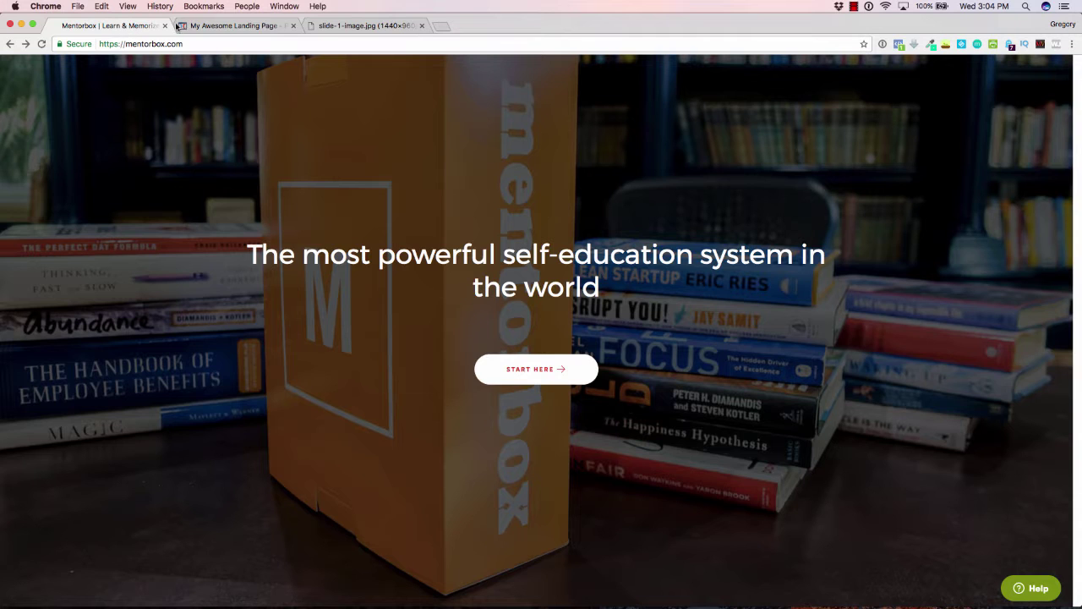
pyautogui.click(197, 26)
pyautogui.write('TART')
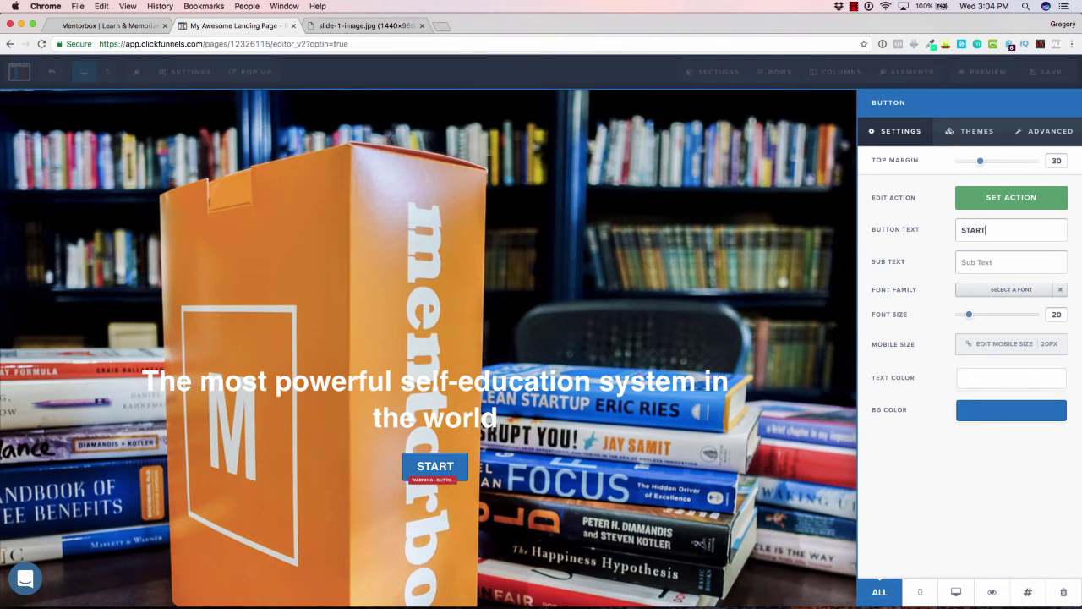
pyautogui.write(' HERE')
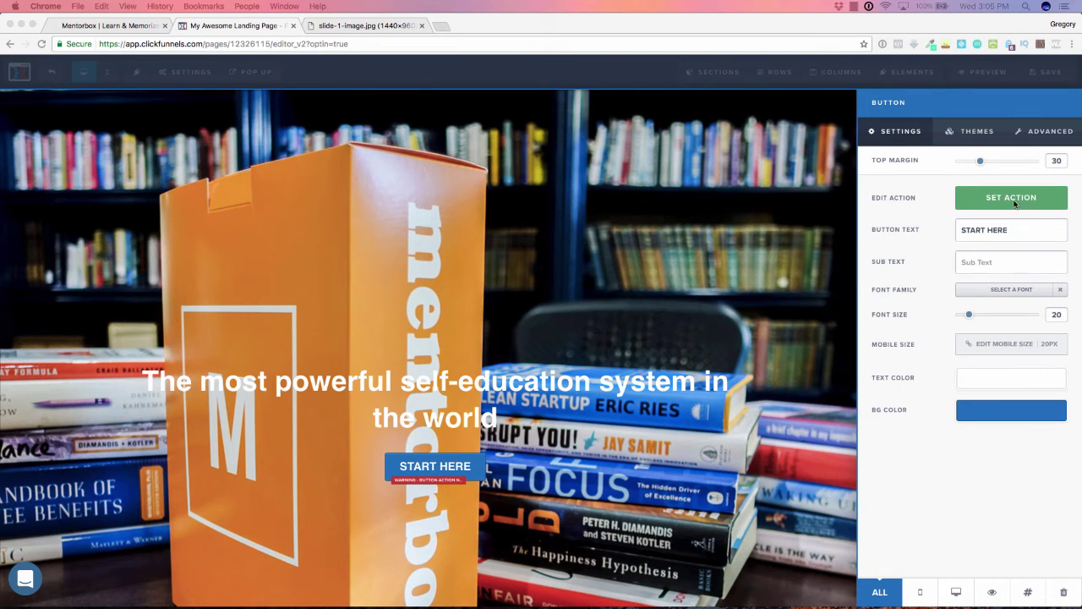
# - Set the START HERE button's background color to white and its text color to a bright red
pyautogui.click(992, 410)
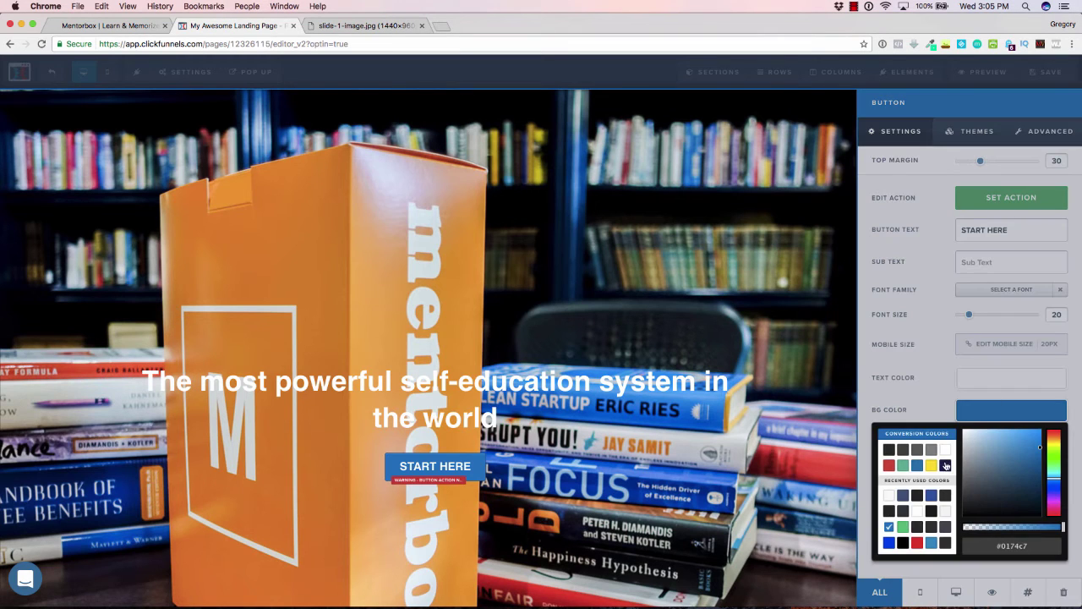
pyautogui.click(945, 450)
pyautogui.click(1016, 383)
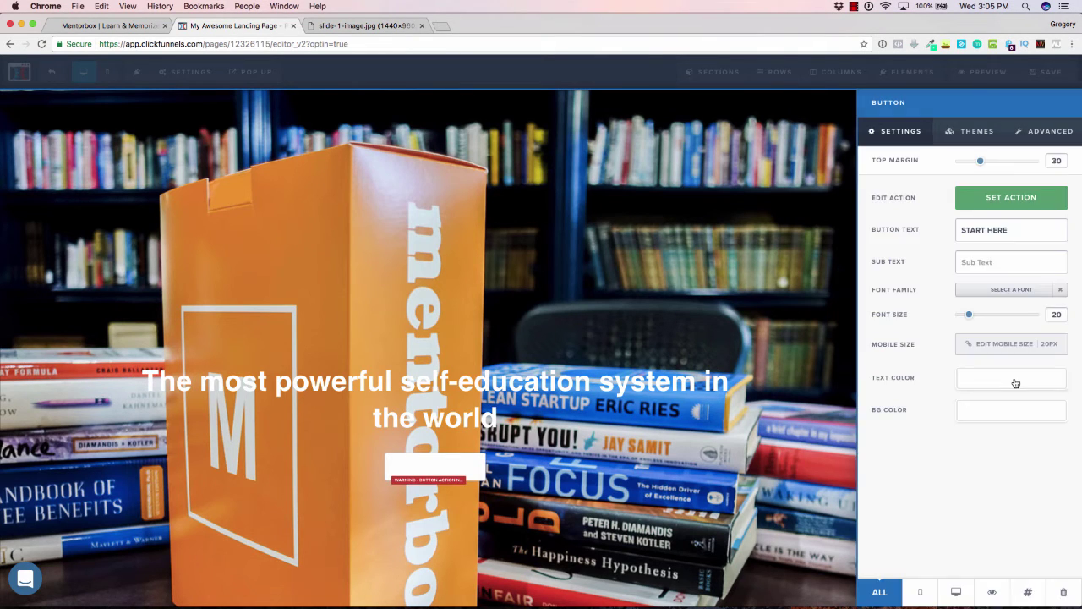
pyautogui.click(1015, 383)
pyautogui.click(890, 436)
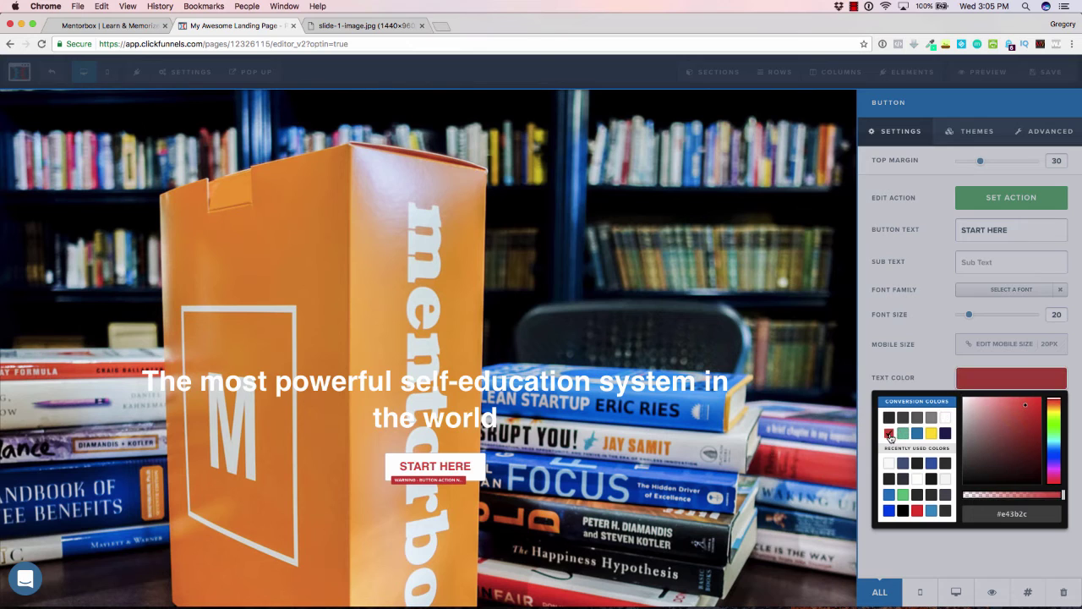
pyautogui.moveTo(1026, 409); pyautogui.dragTo(1063, 402)
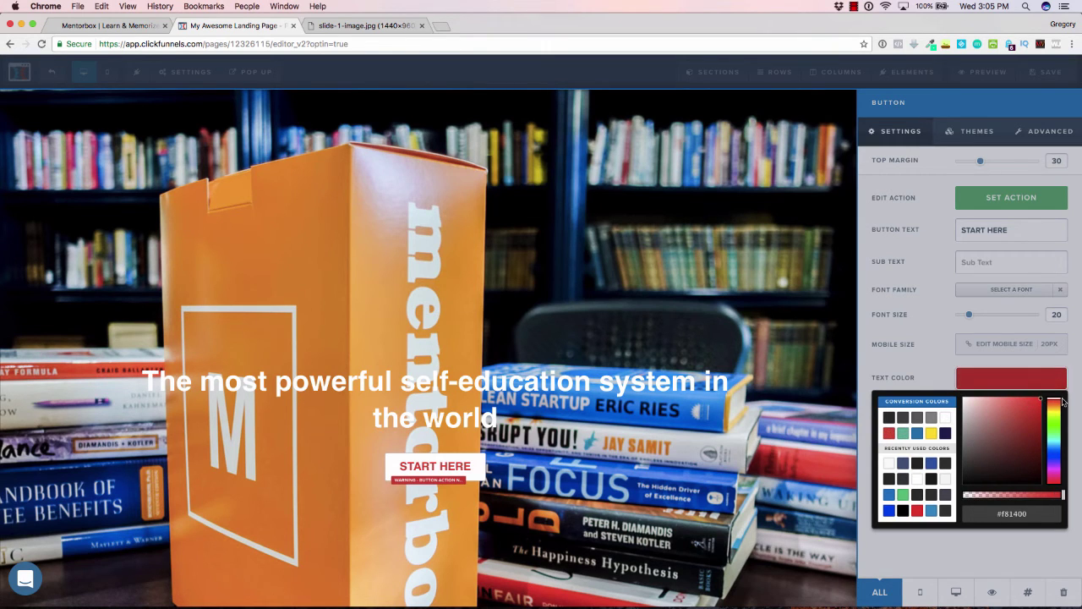
pyautogui.click(930, 369)
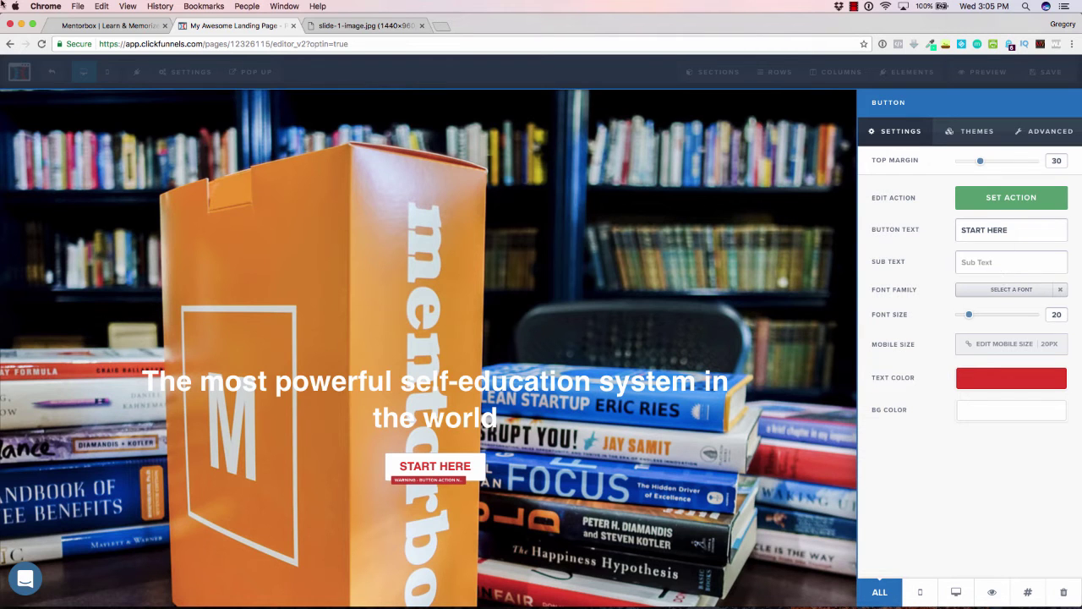
# - Compare the button with the START HERE button on mentorbox.com and review the available button themes
pyautogui.click(85, 26)
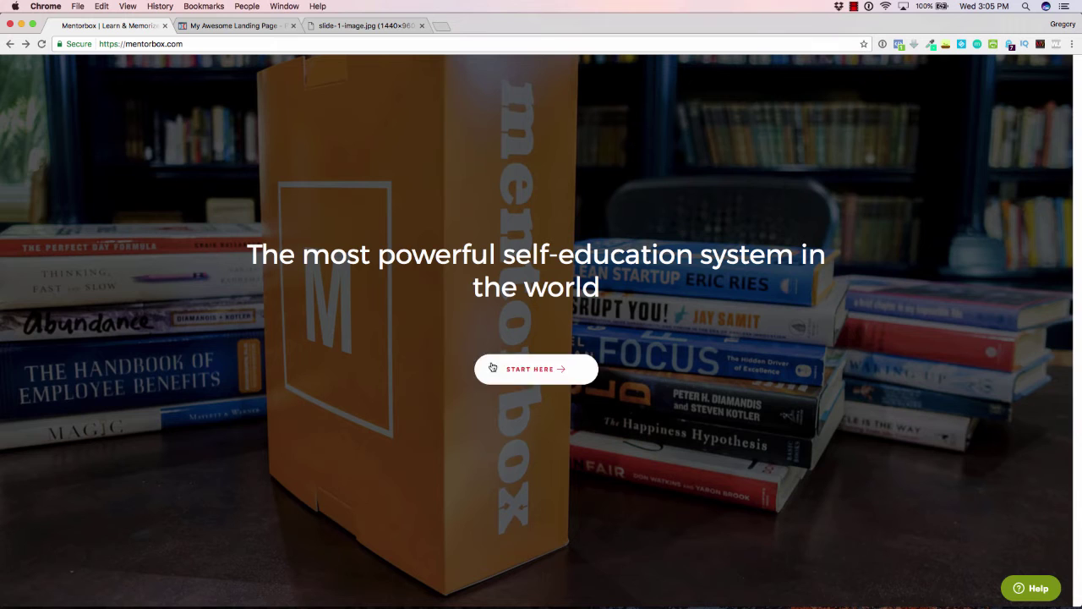
pyautogui.click(198, 29)
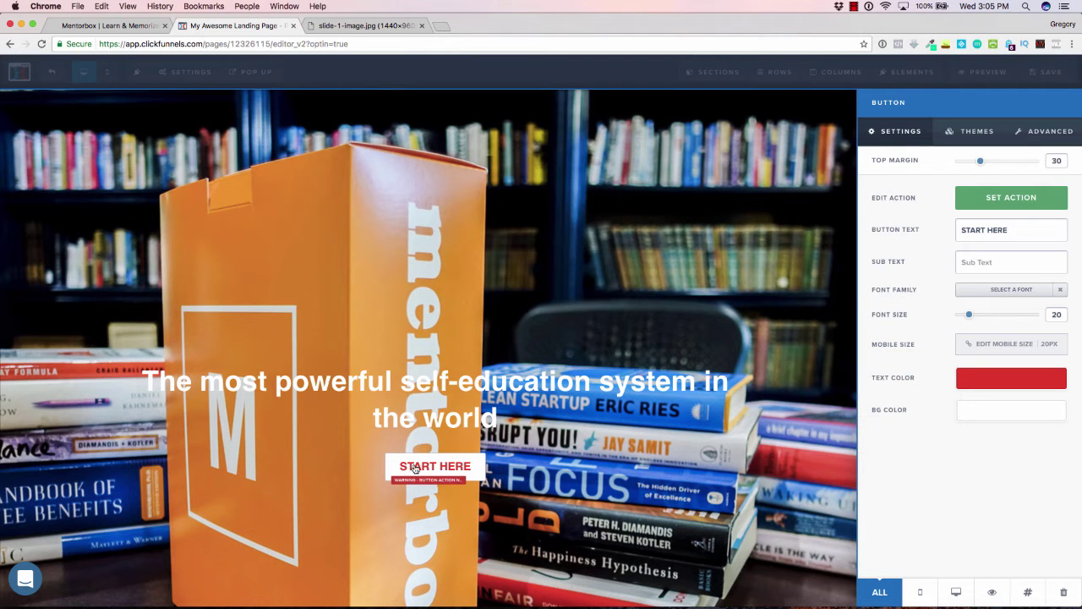
pyautogui.click(606, 506)
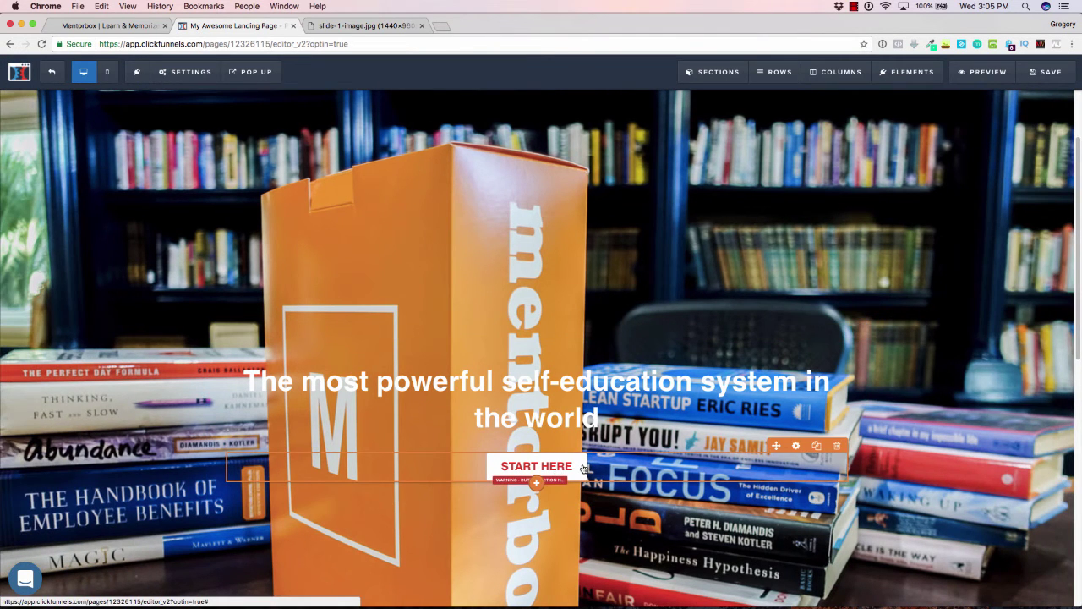
pyautogui.click(584, 467)
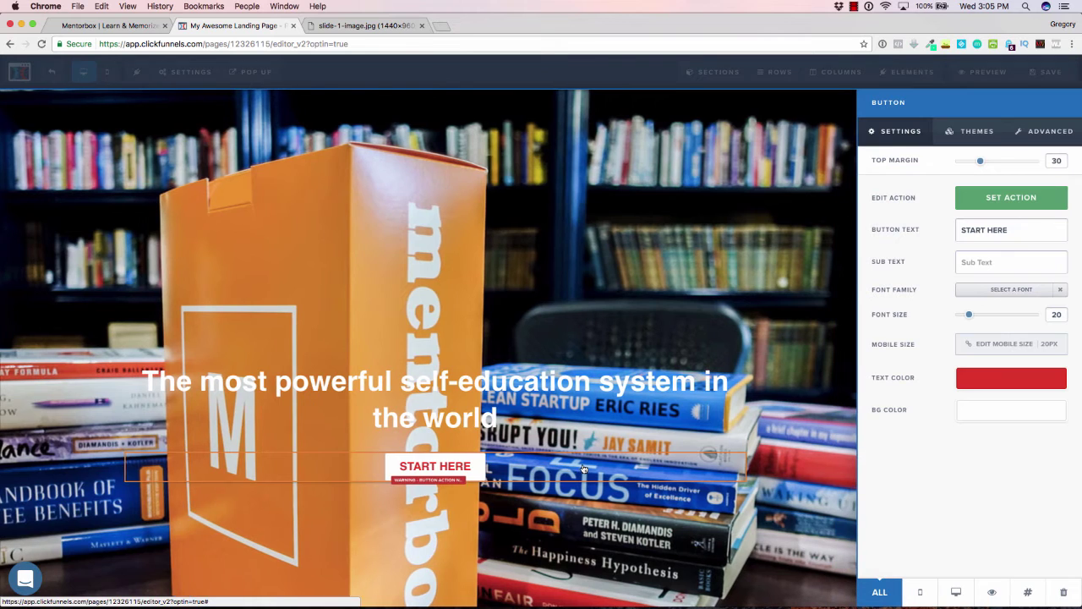
pyautogui.click(1005, 133)
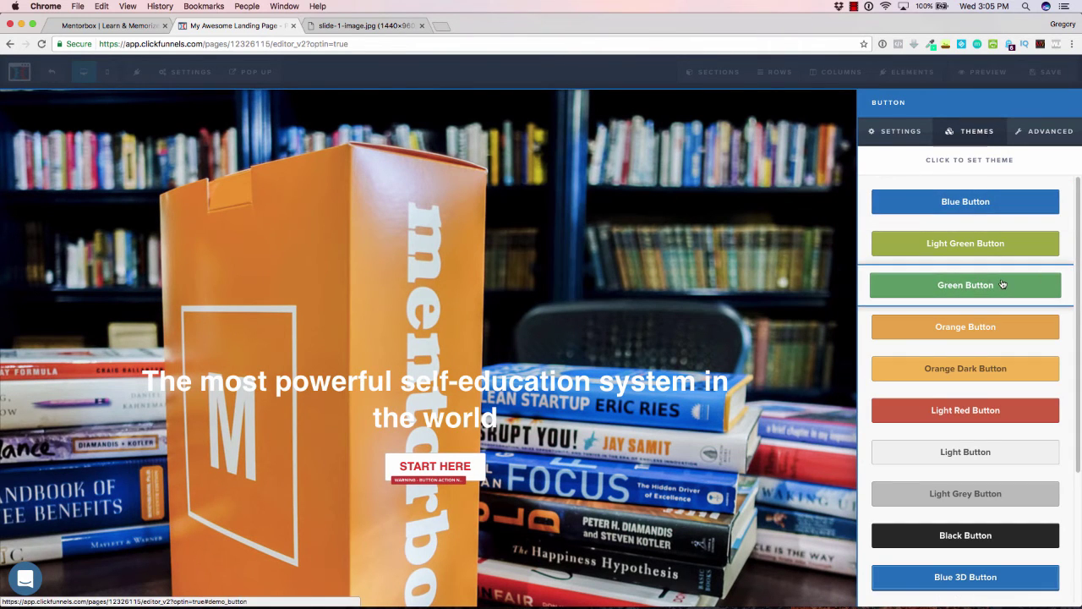
pyautogui.scroll(-2, 1003, 284)
pyautogui.scroll(-3, 1007, 346)
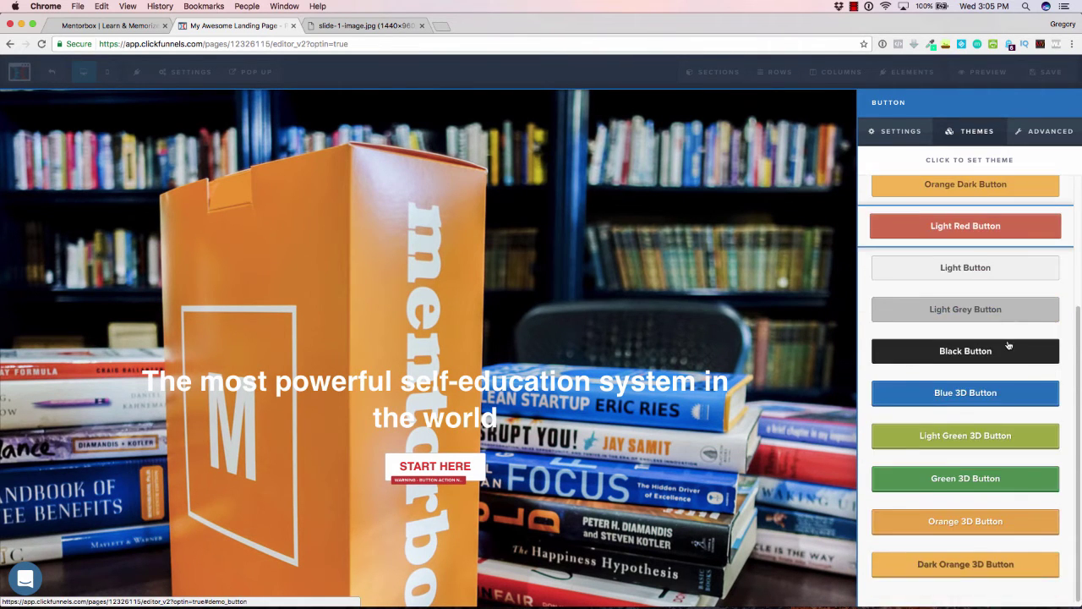
pyautogui.scroll(5, 1008, 346)
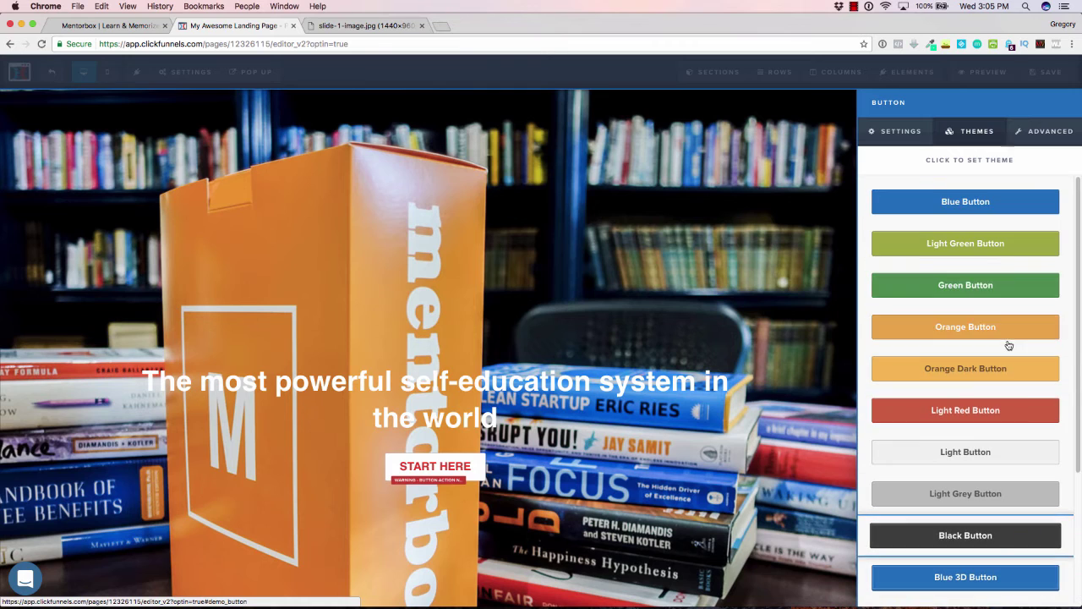
# - Round the button's corners to 15px, trying 50 Percent and 10px first
pyautogui.click(1051, 136)
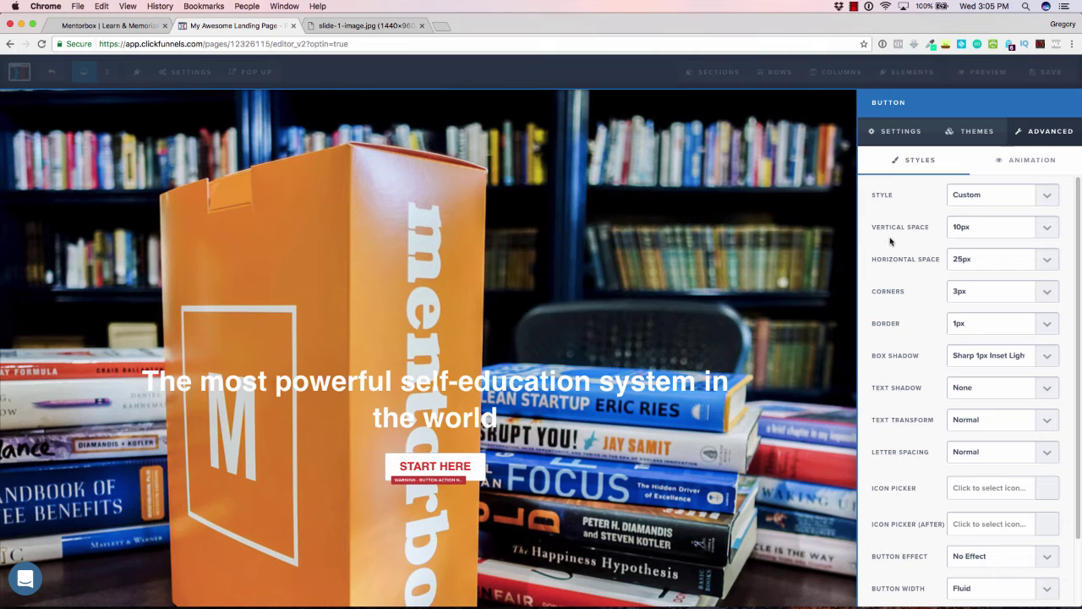
pyautogui.click(979, 202)
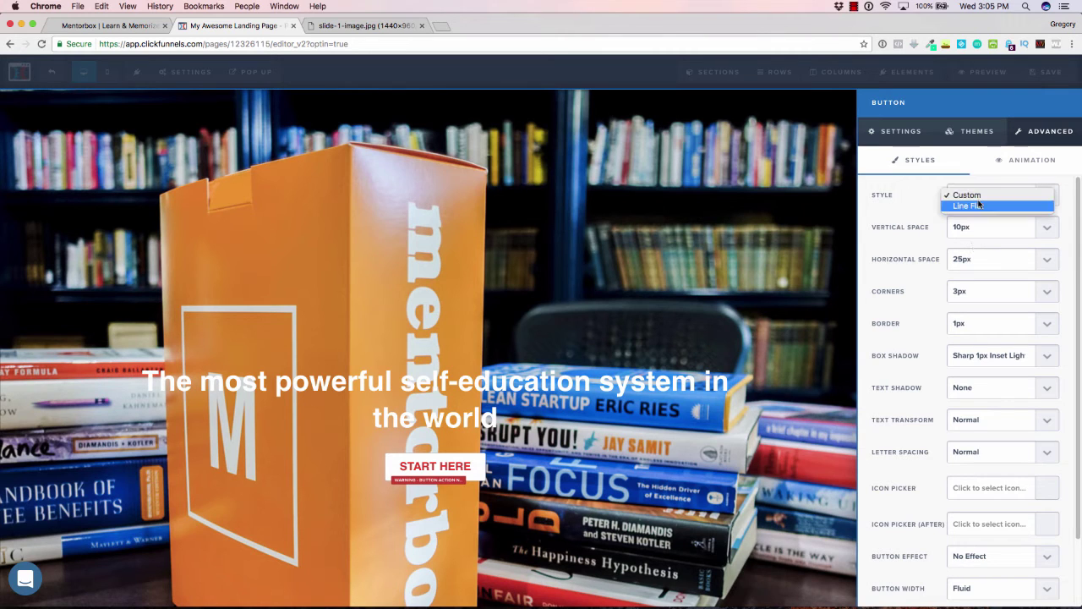
pyautogui.click(917, 206)
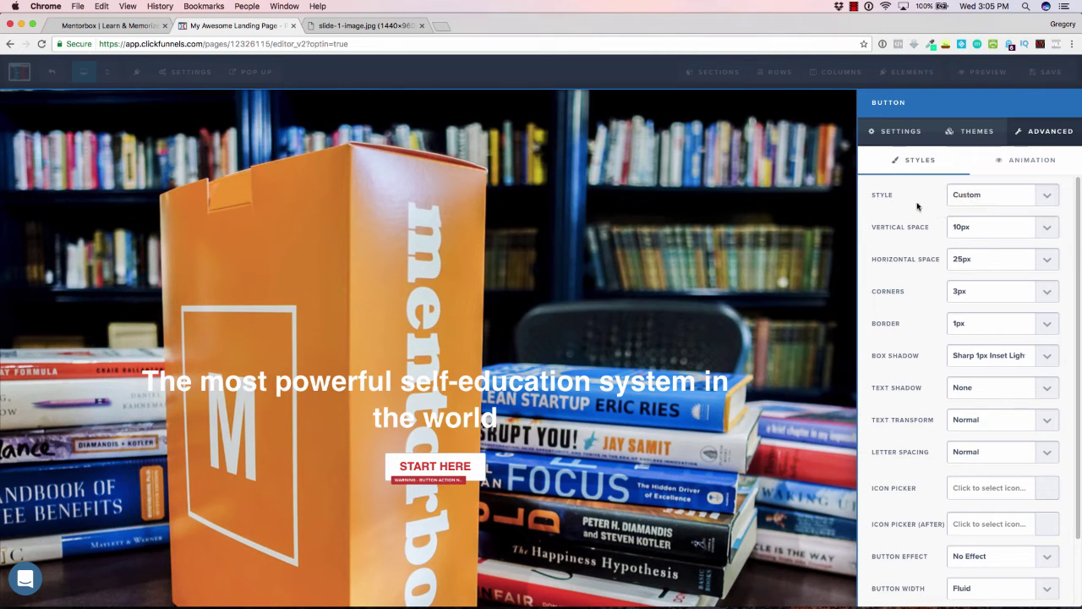
pyautogui.click(1048, 292)
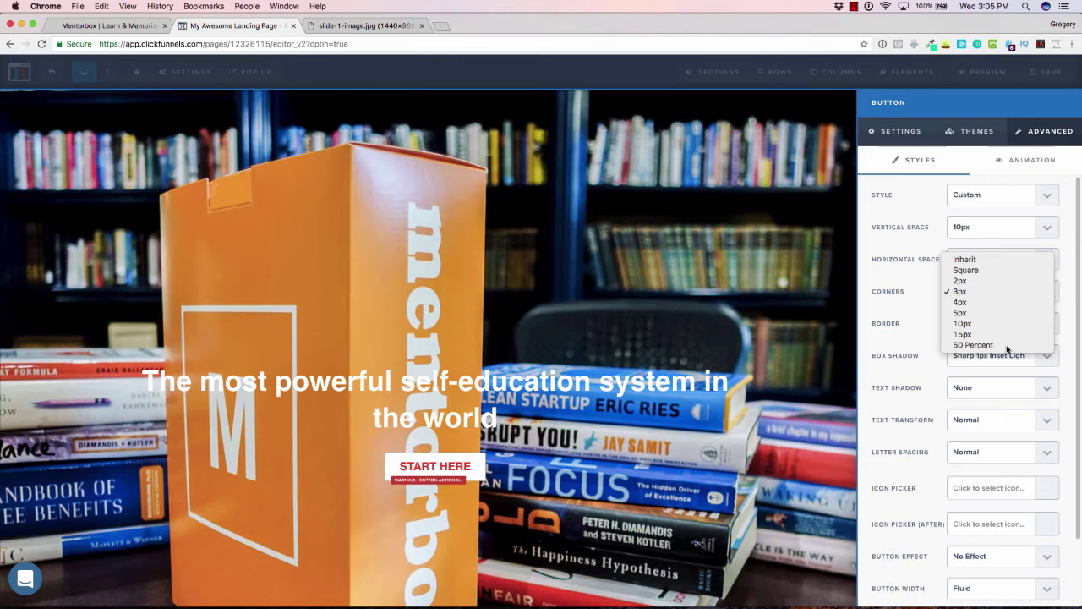
pyautogui.press('Escape')
pyautogui.click(1048, 298)
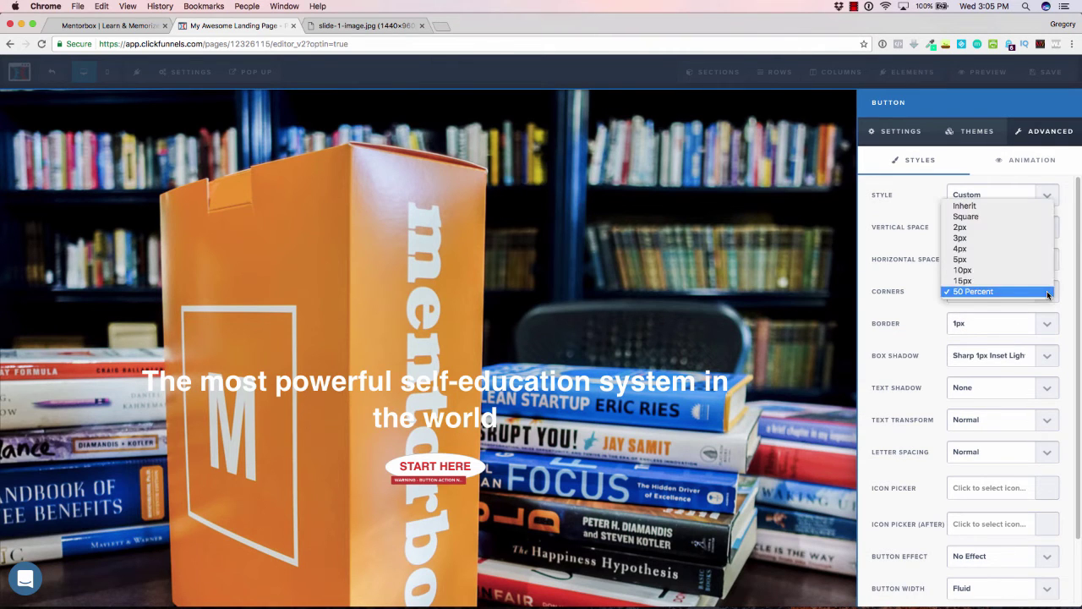
pyautogui.click(1025, 270)
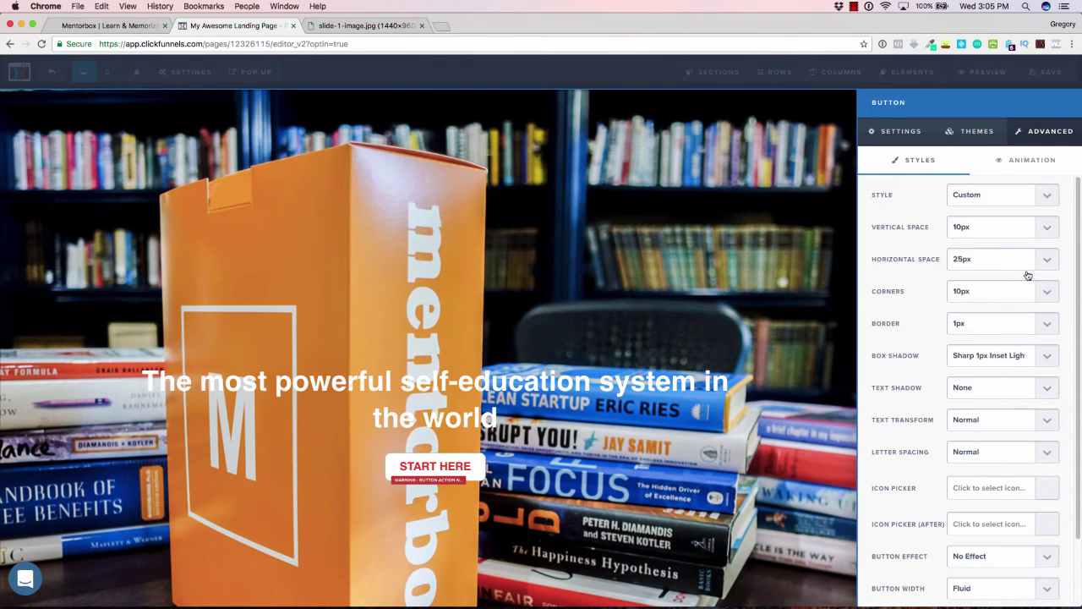
pyautogui.click(1040, 291)
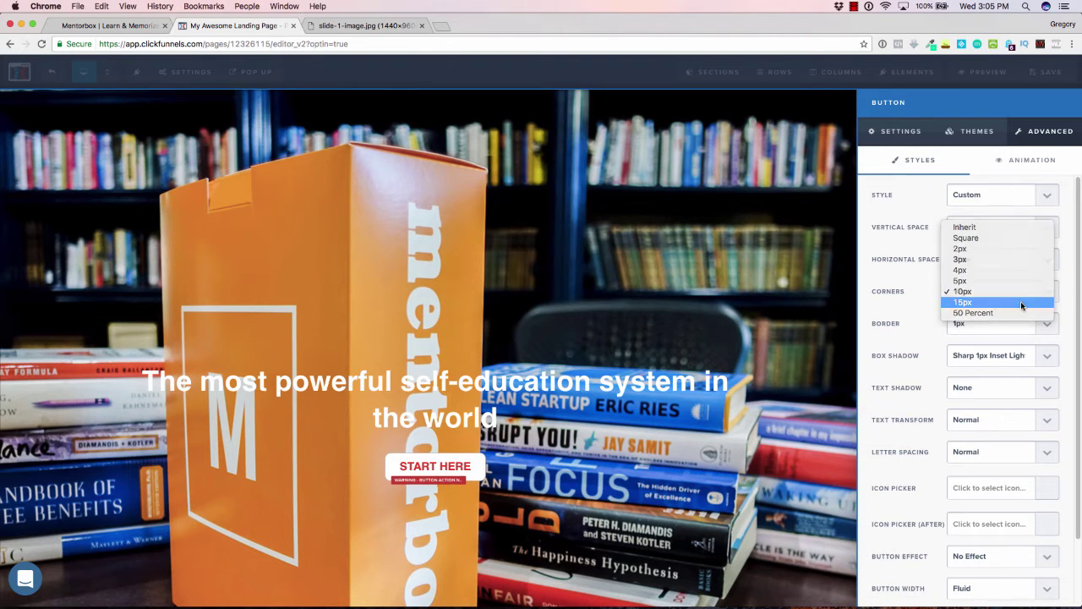
pyautogui.click(1022, 305)
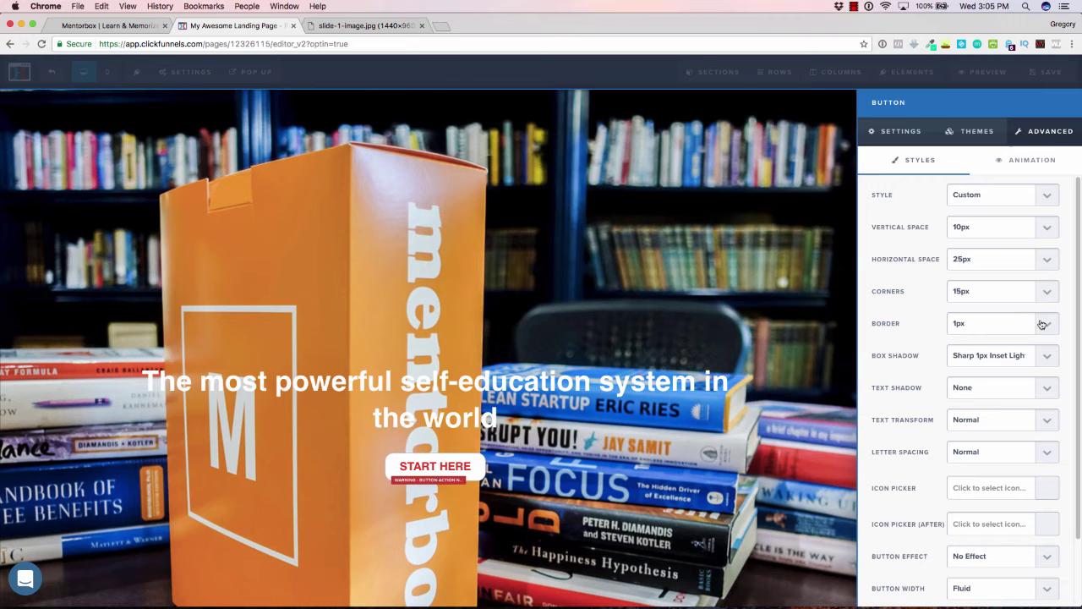
pyautogui.click(1052, 229)
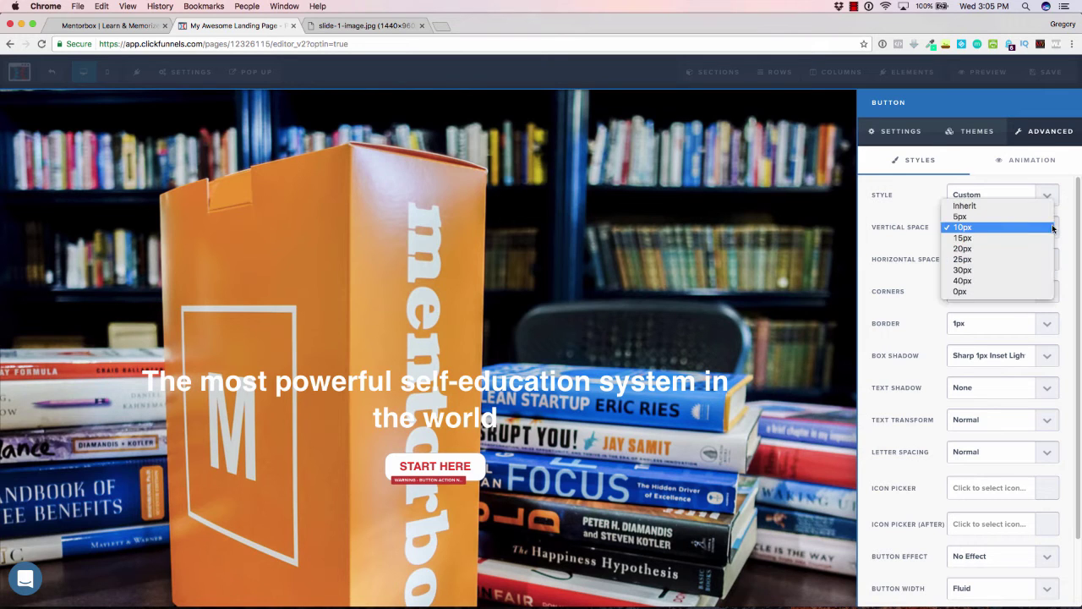
pyautogui.click(899, 235)
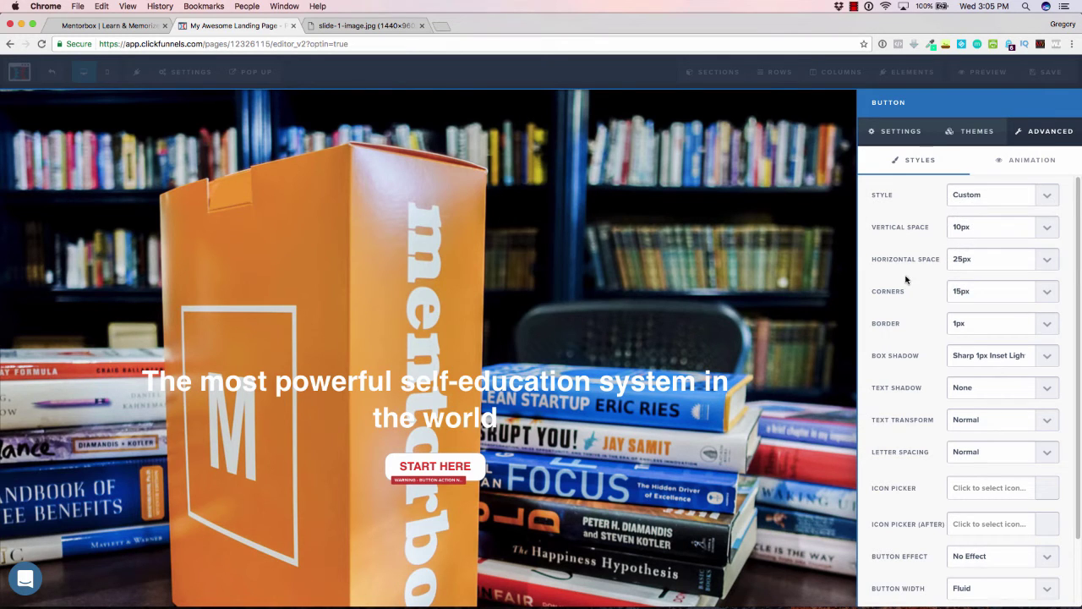
pyautogui.scroll(-2, 906, 279)
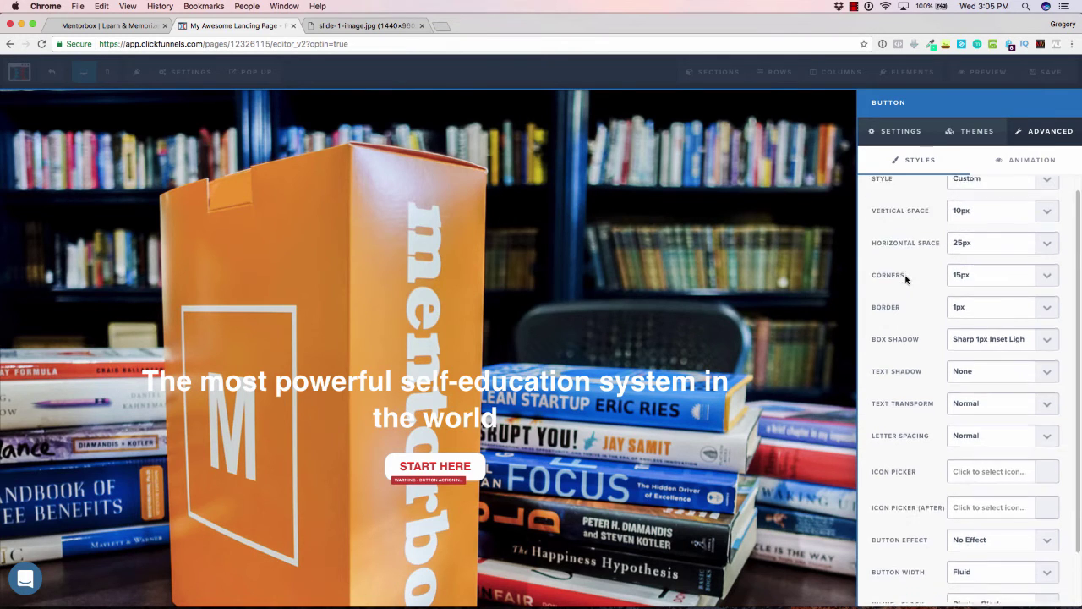
# - Reduce the START HERE button's font size to 16
pyautogui.click(888, 138)
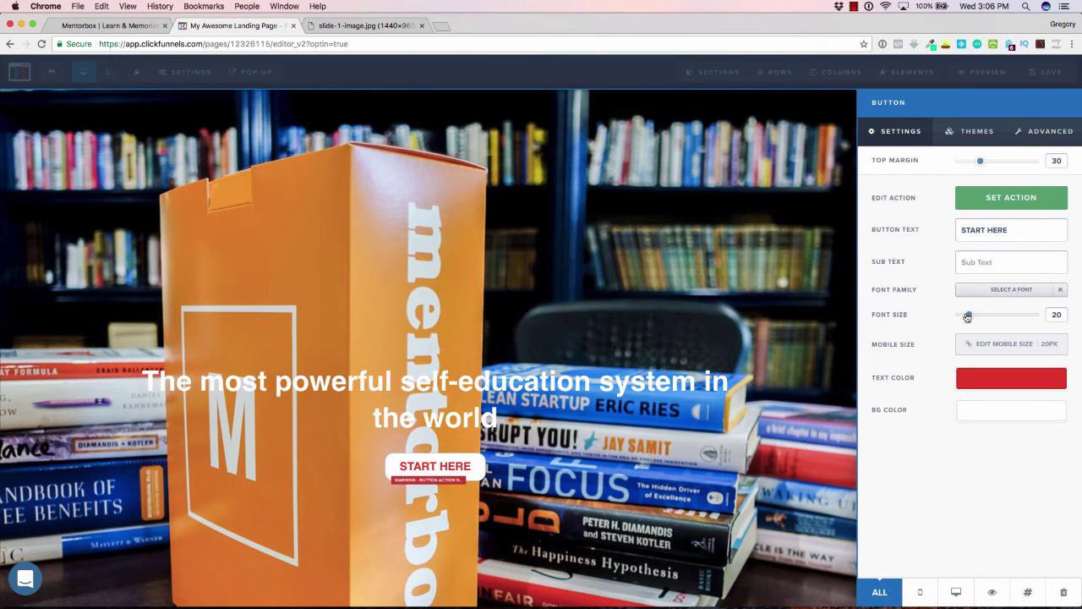
pyautogui.moveTo(970, 317); pyautogui.dragTo(965, 317)
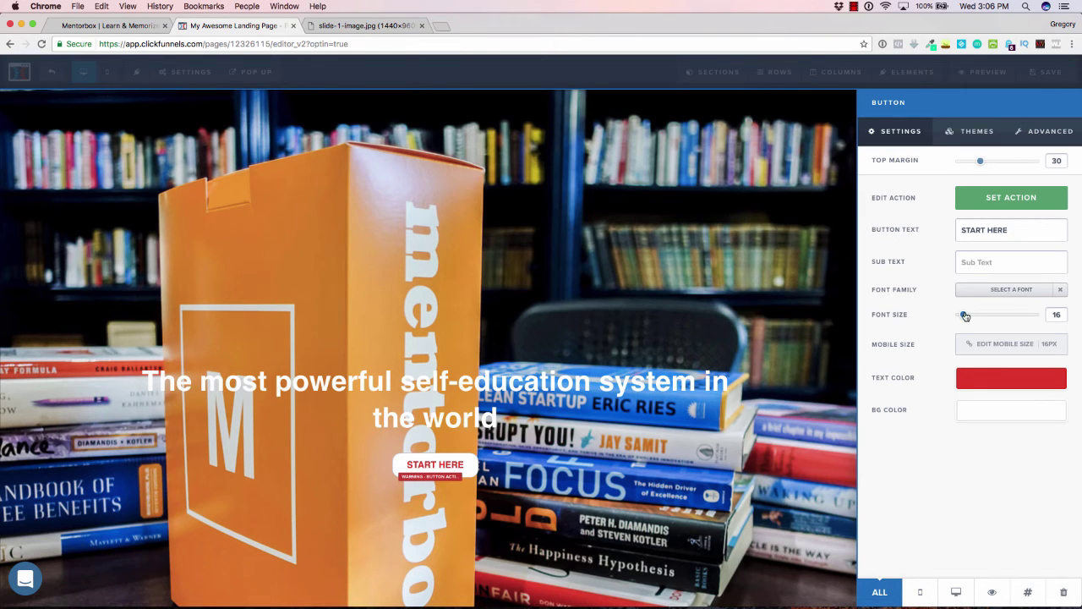
pyautogui.click(1048, 133)
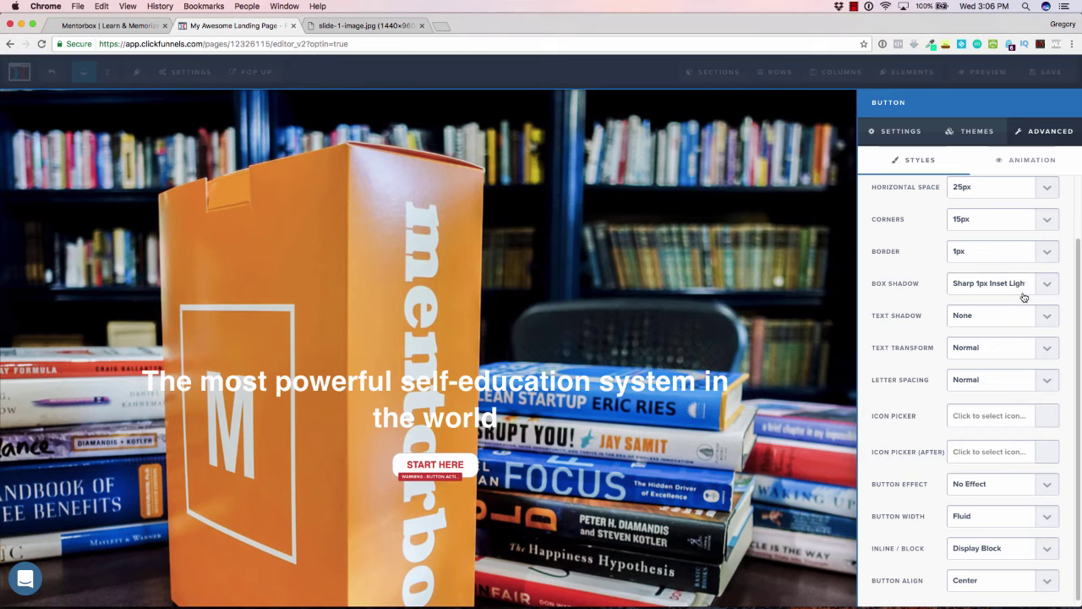
pyautogui.click(1051, 352)
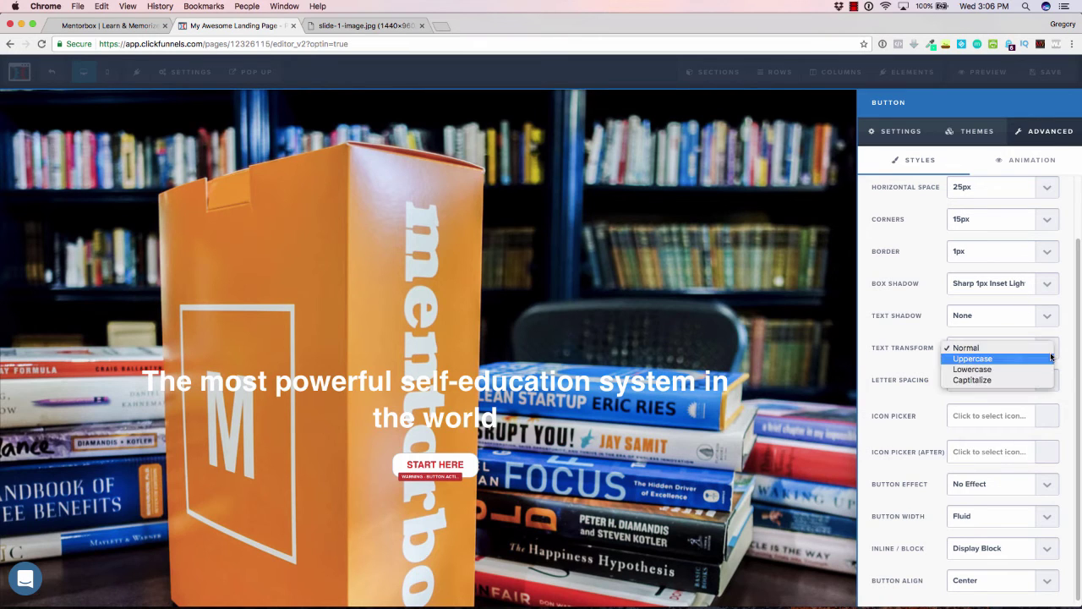
pyautogui.click(1073, 342)
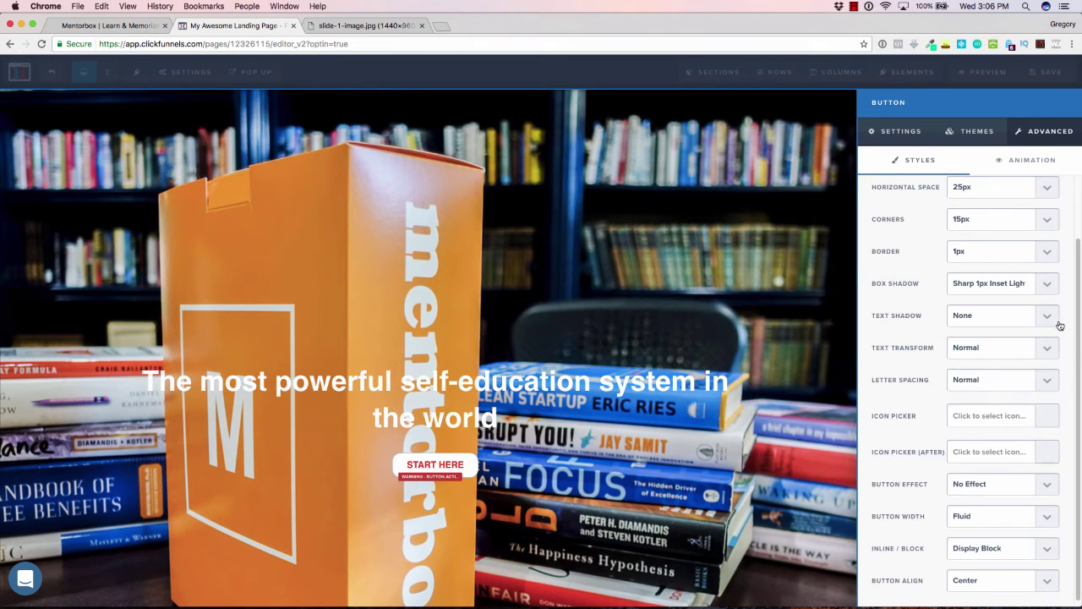
pyautogui.scroll(2, 1057, 292)
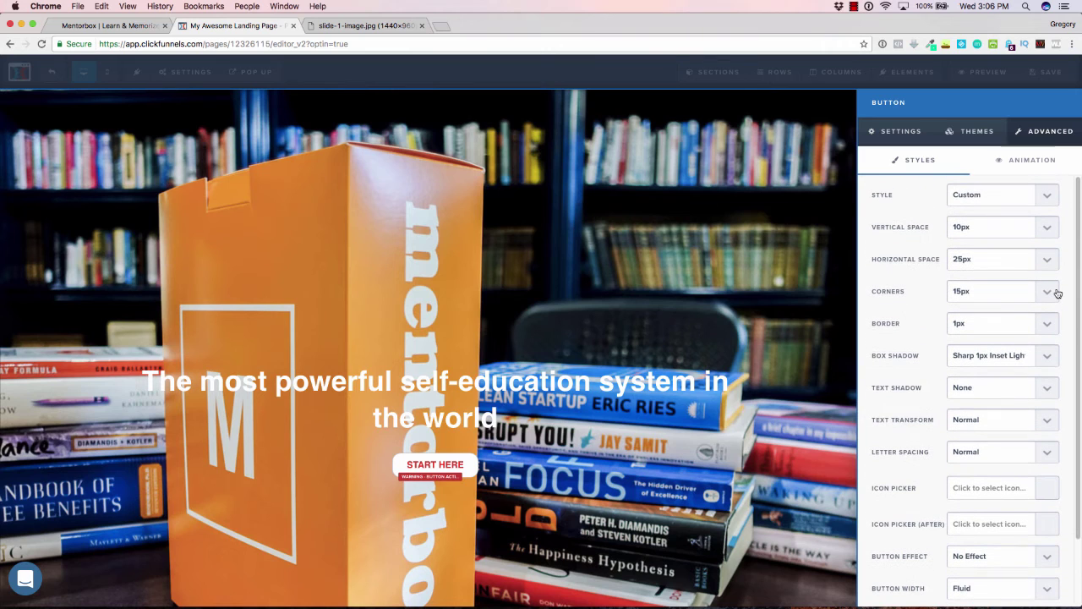
# - Set the START HERE button's vertical space to 20px and its corners to 50 Percent
pyautogui.click(1051, 222)
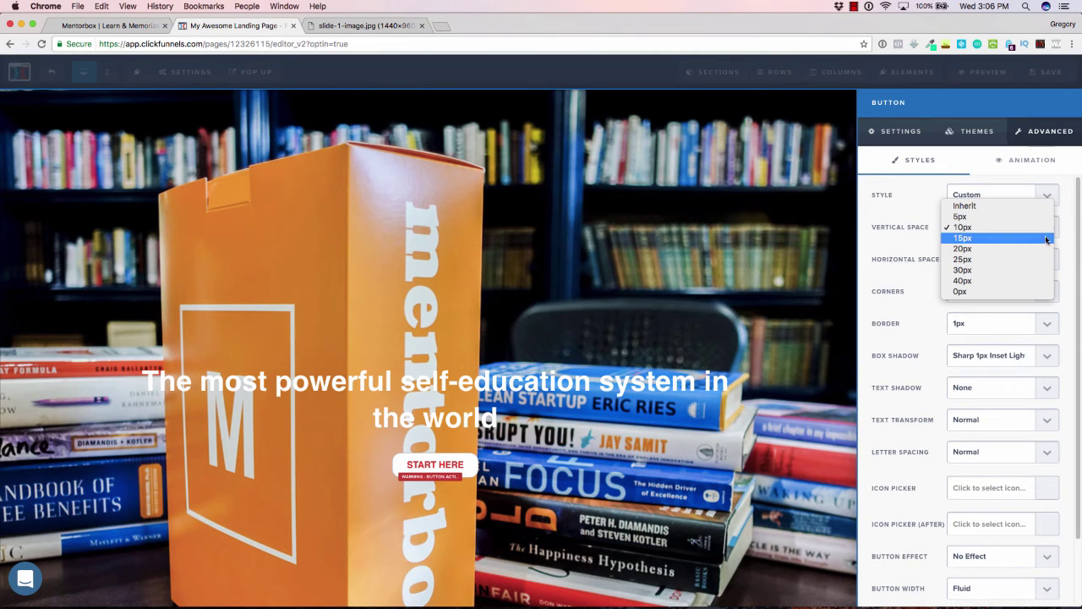
pyautogui.click(1045, 255)
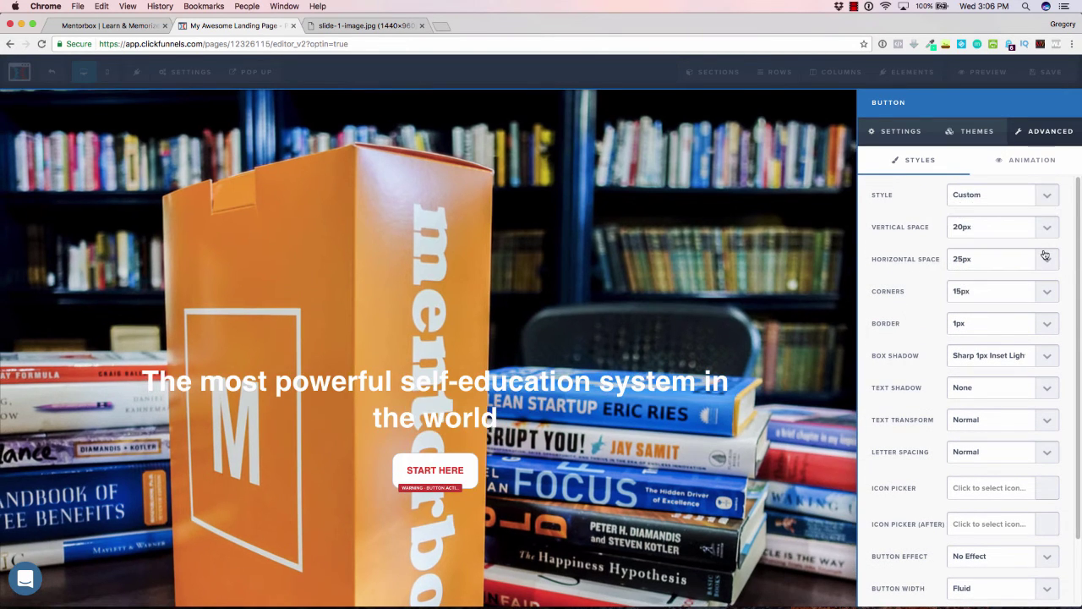
pyautogui.click(1051, 298)
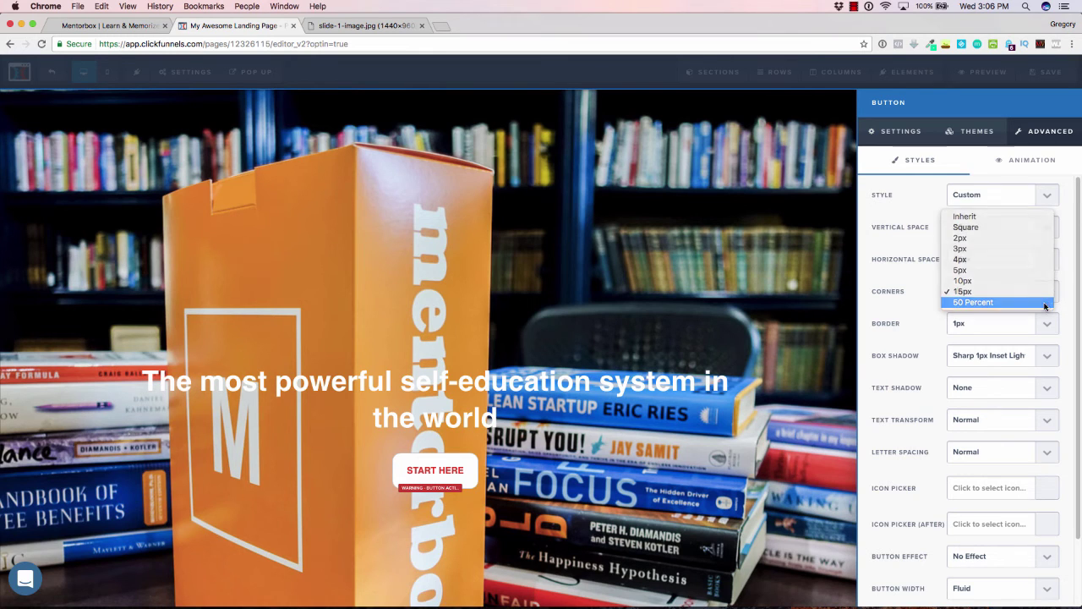
pyautogui.click(1046, 302)
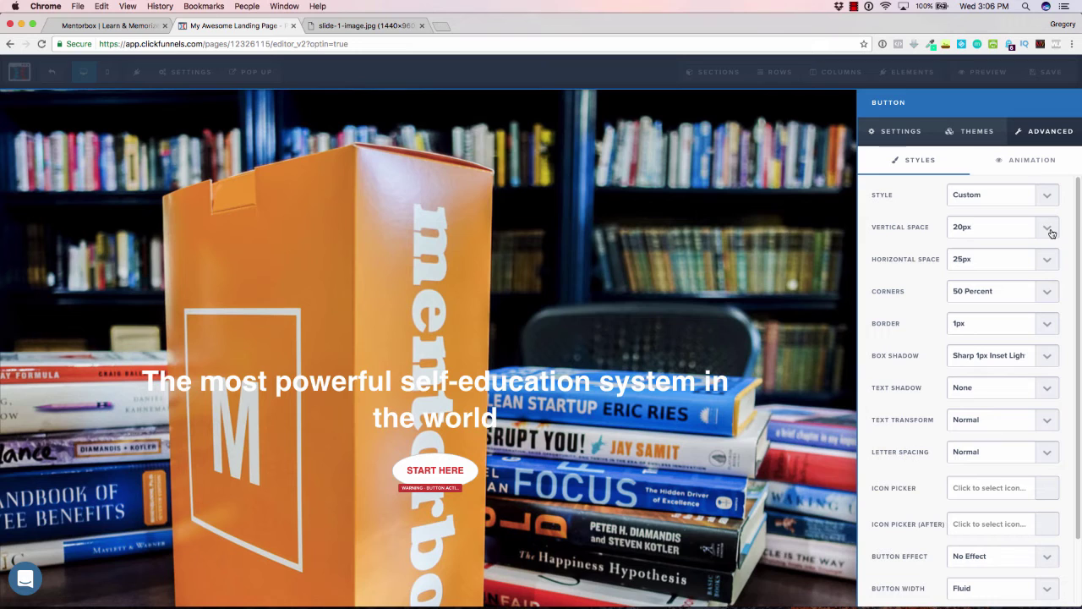
# - Set the button's horizontal space to 30px and try a 30px vertical space before returning it to 20px
pyautogui.click(1048, 260)
pyautogui.click(1030, 275)
pyautogui.click(1045, 235)
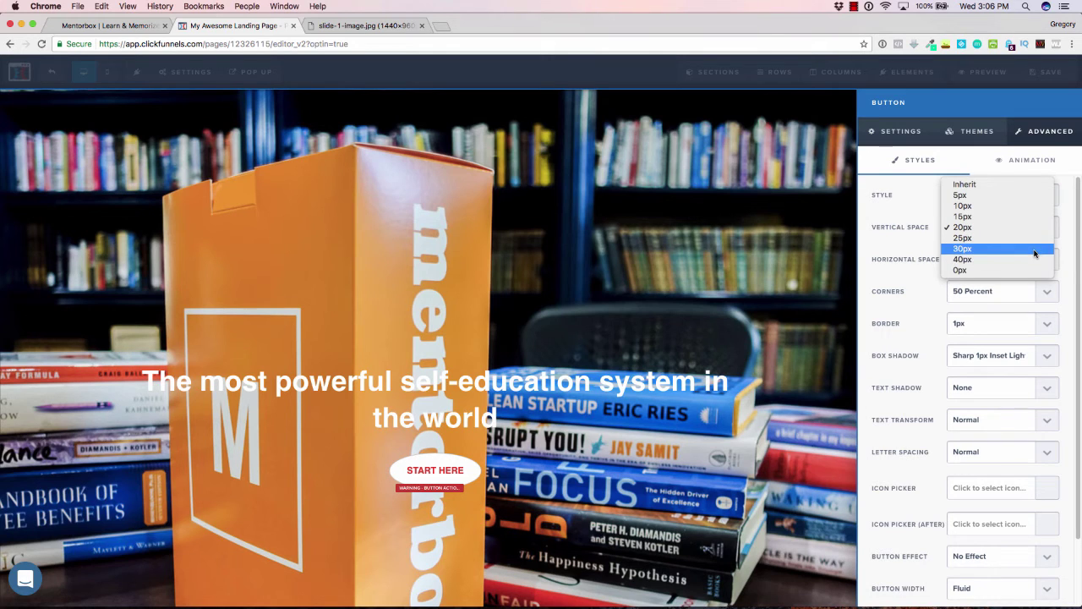
pyautogui.click(1035, 250)
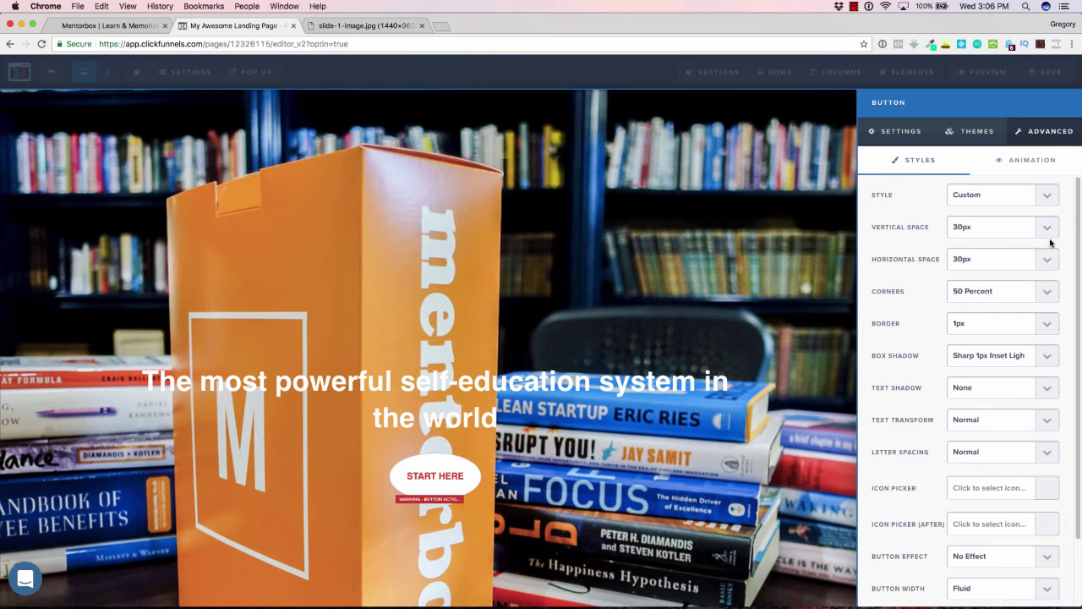
pyautogui.click(1050, 235)
pyautogui.click(1021, 211)
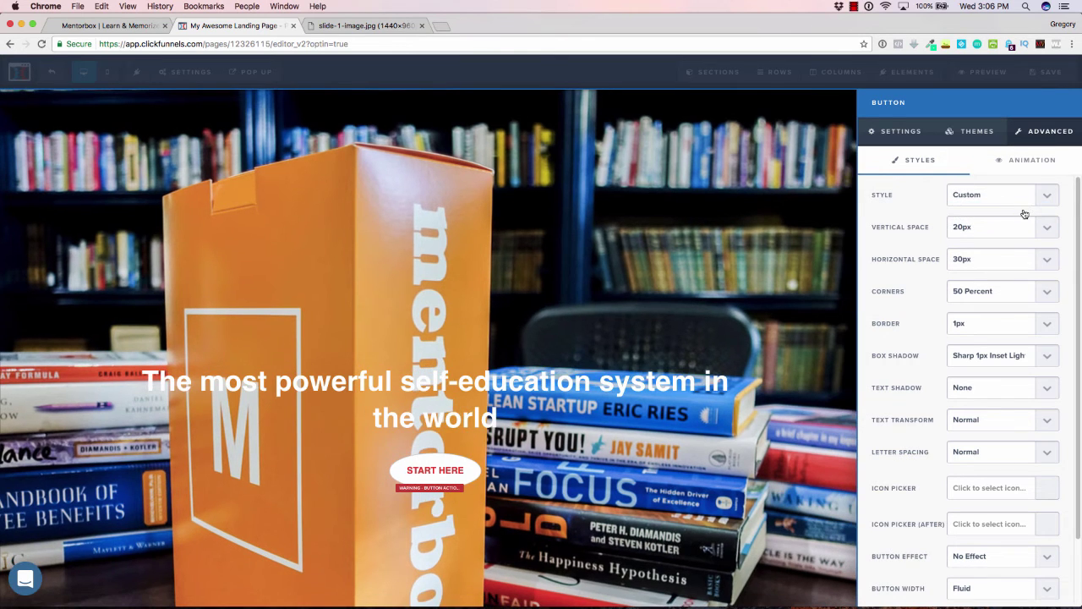
# - Compare the button with the original on mentorbox.com and check the available button alignment and width options
pyautogui.click(140, 23)
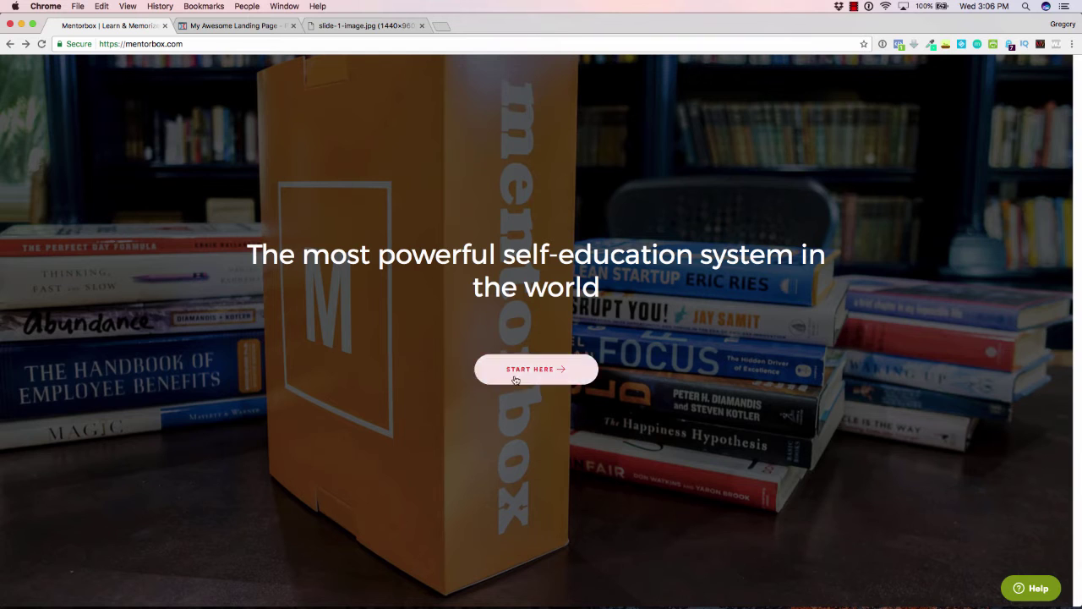
pyautogui.click(201, 27)
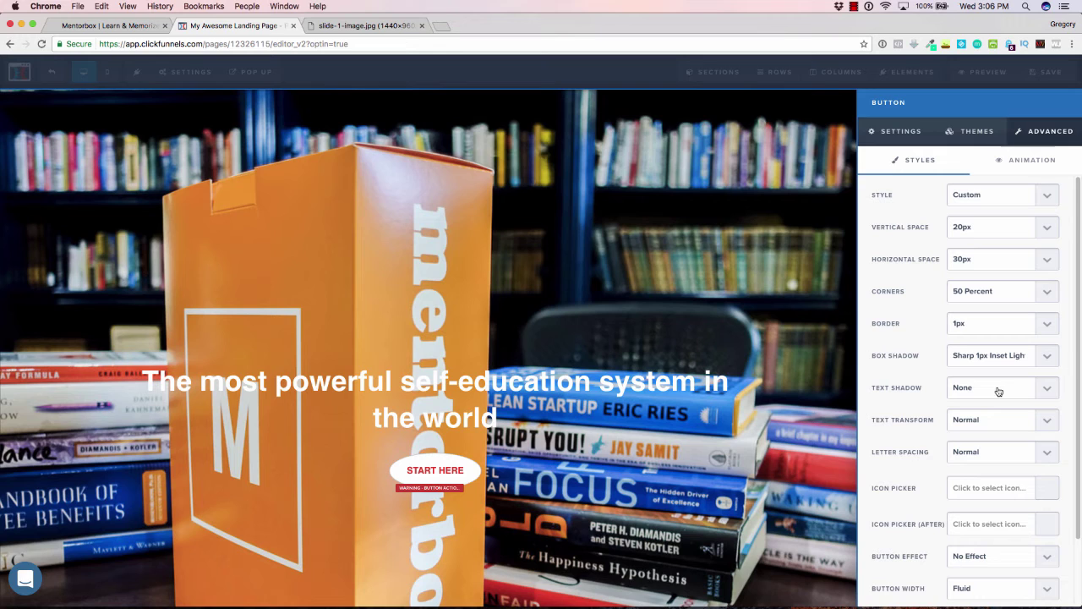
pyautogui.scroll(-3, 998, 391)
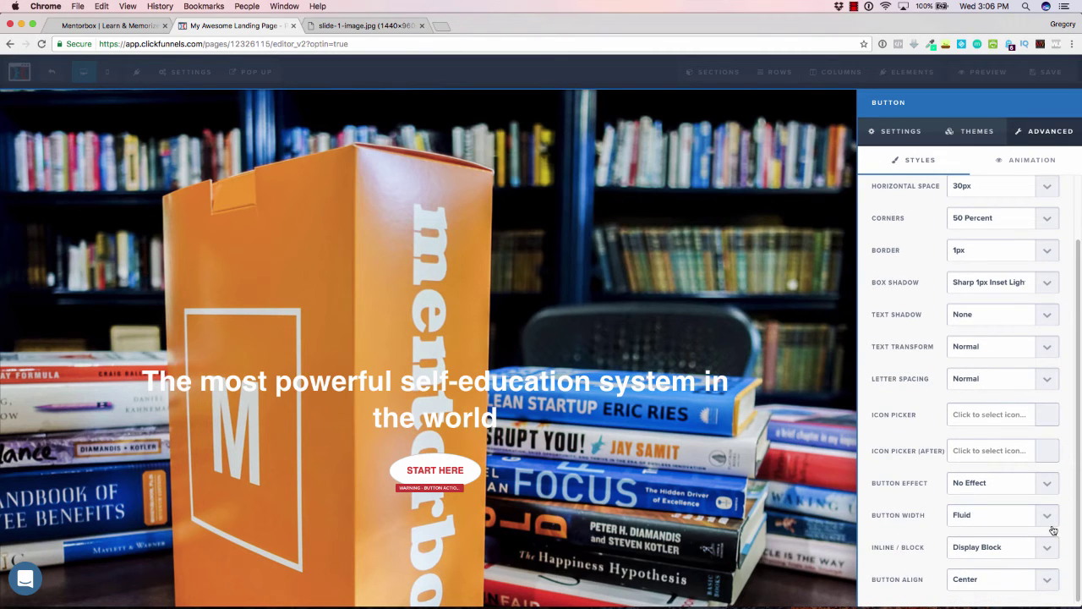
pyautogui.click(1048, 579)
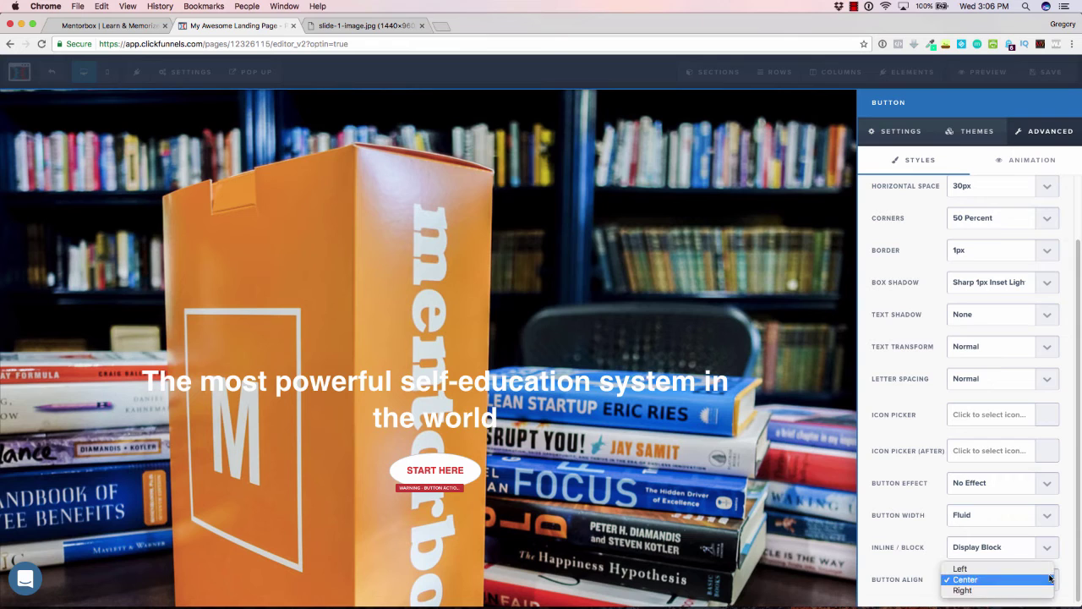
pyautogui.click(1065, 579)
pyautogui.click(1053, 519)
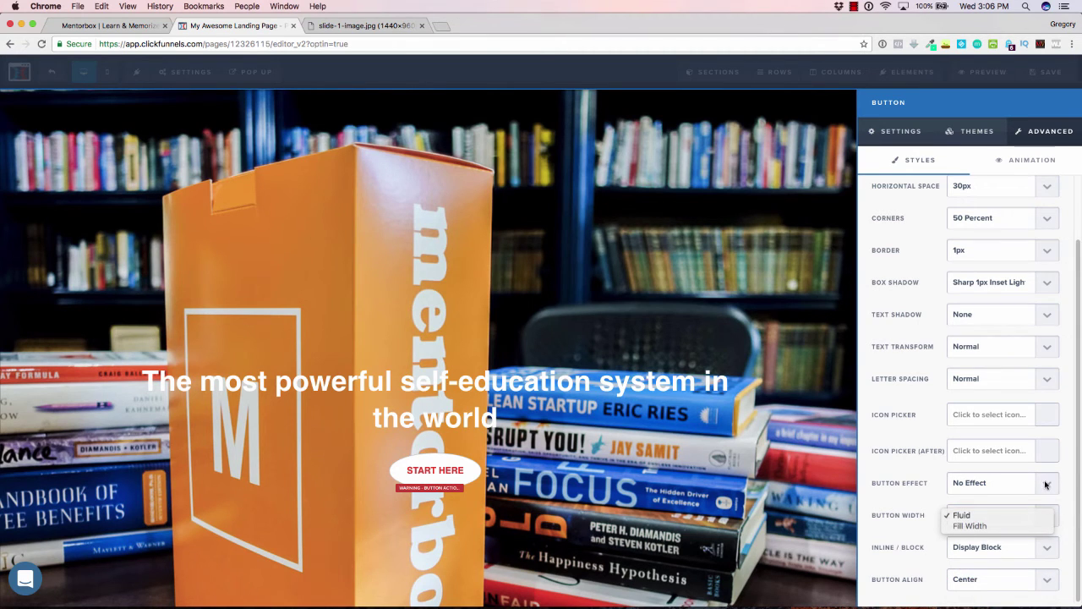
pyautogui.click(1046, 484)
# - Try the Wobble (hover) button effect and restore No Effect
pyautogui.click(1046, 483)
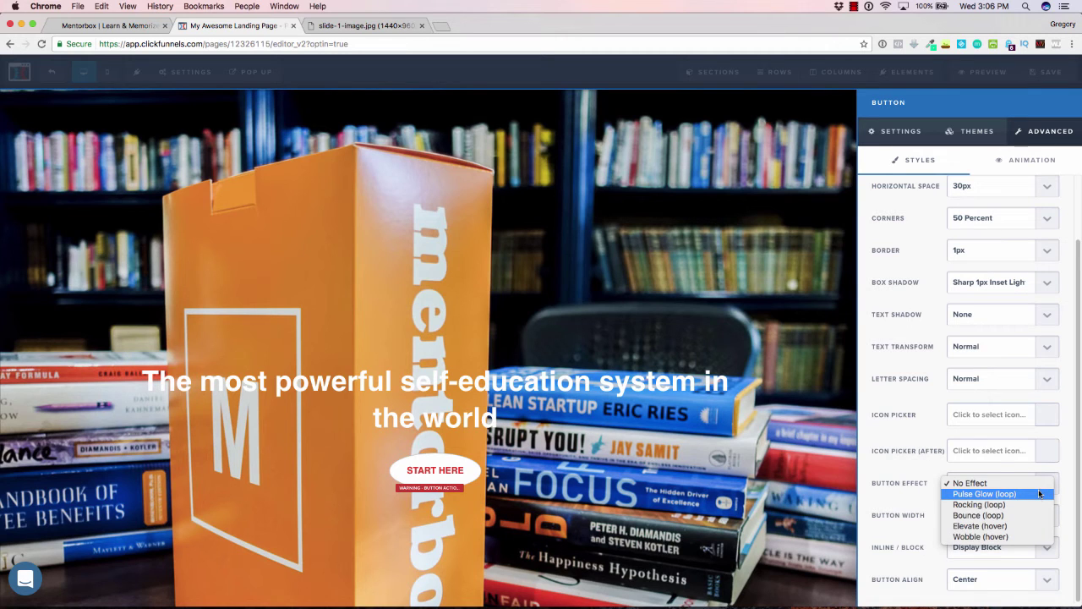
pyautogui.click(1003, 538)
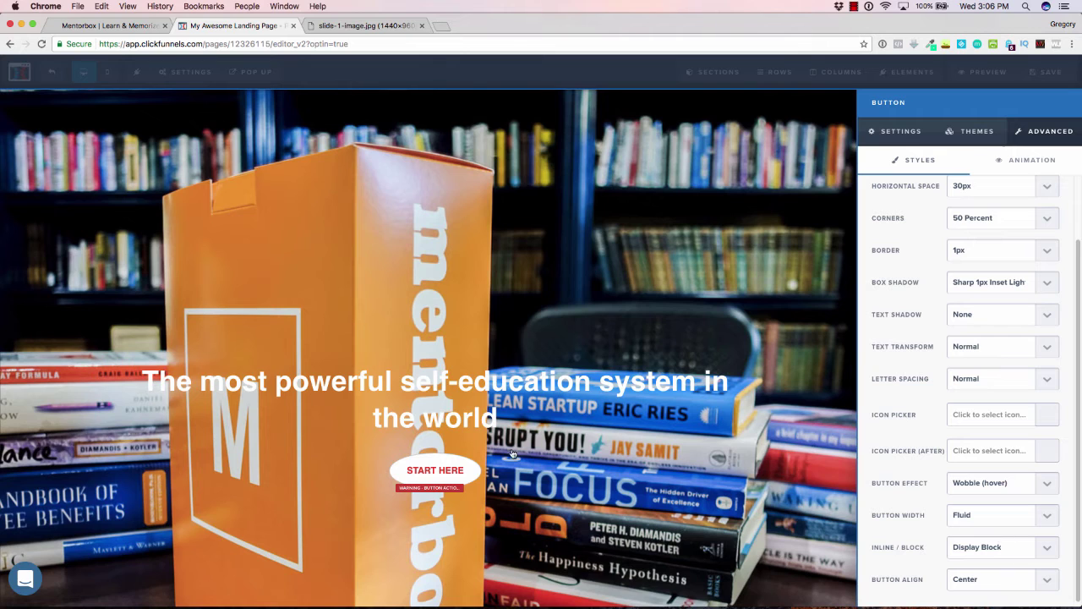
pyautogui.click(982, 486)
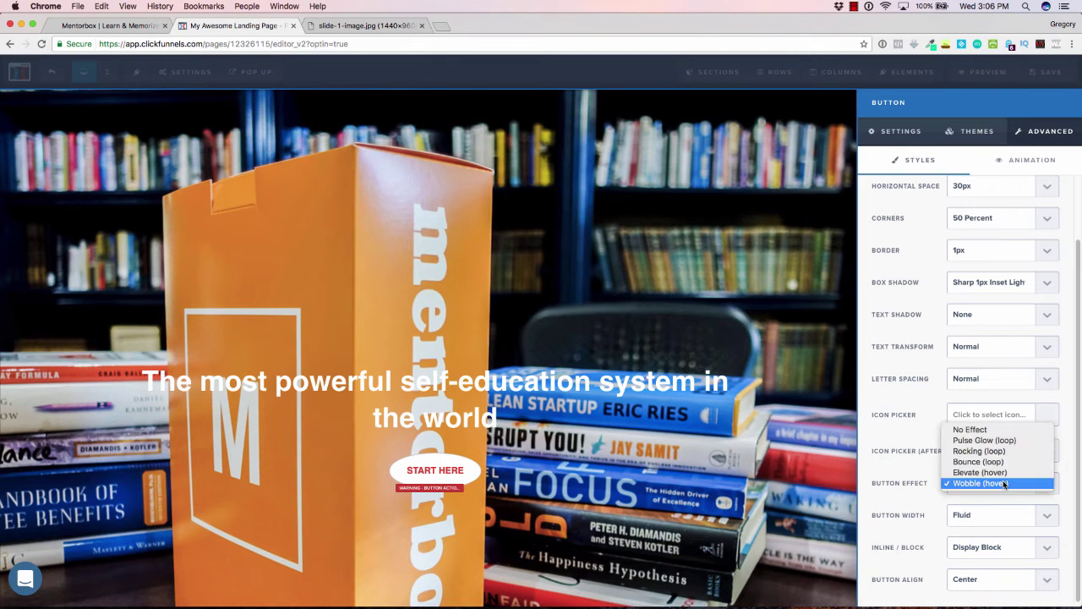
pyautogui.click(999, 432)
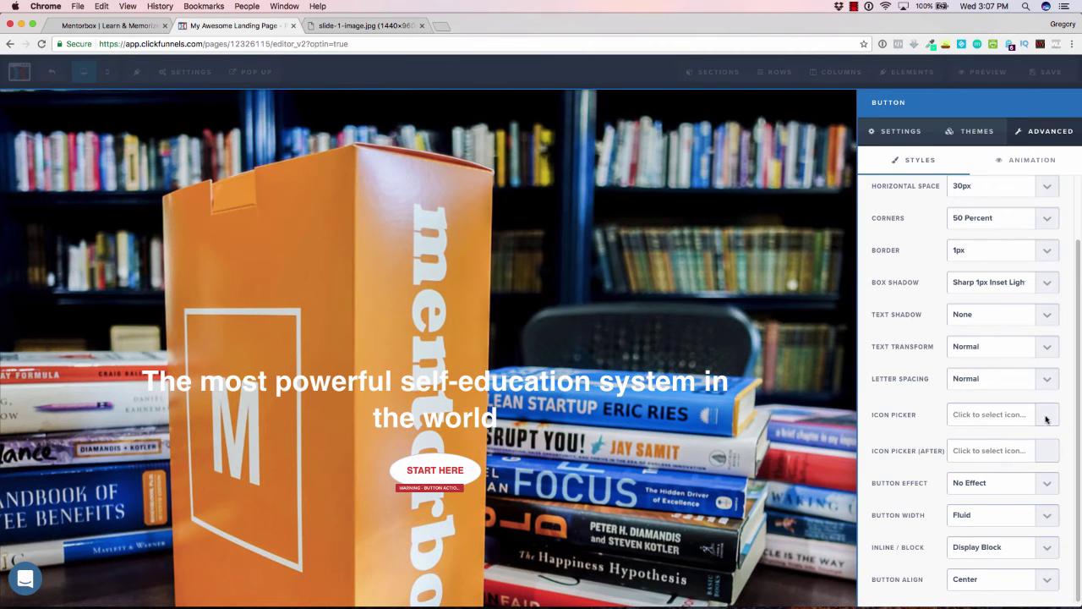
# - Check the letter spacing options, then try the Uppercase text transform and restore Normal
pyautogui.click(1052, 387)
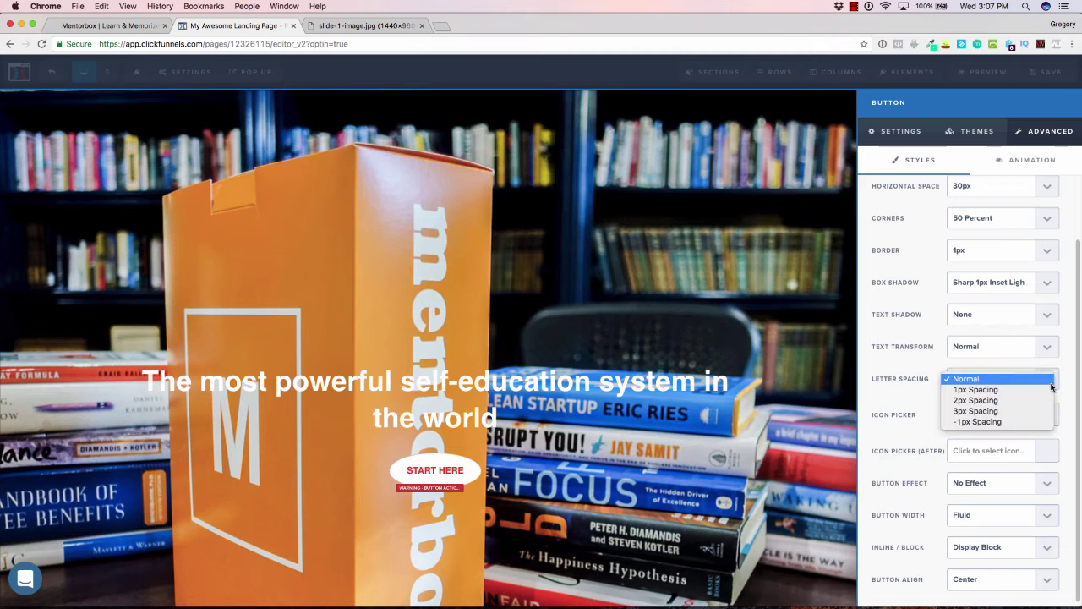
pyautogui.click(1052, 386)
pyautogui.click(1049, 348)
pyautogui.click(1052, 339)
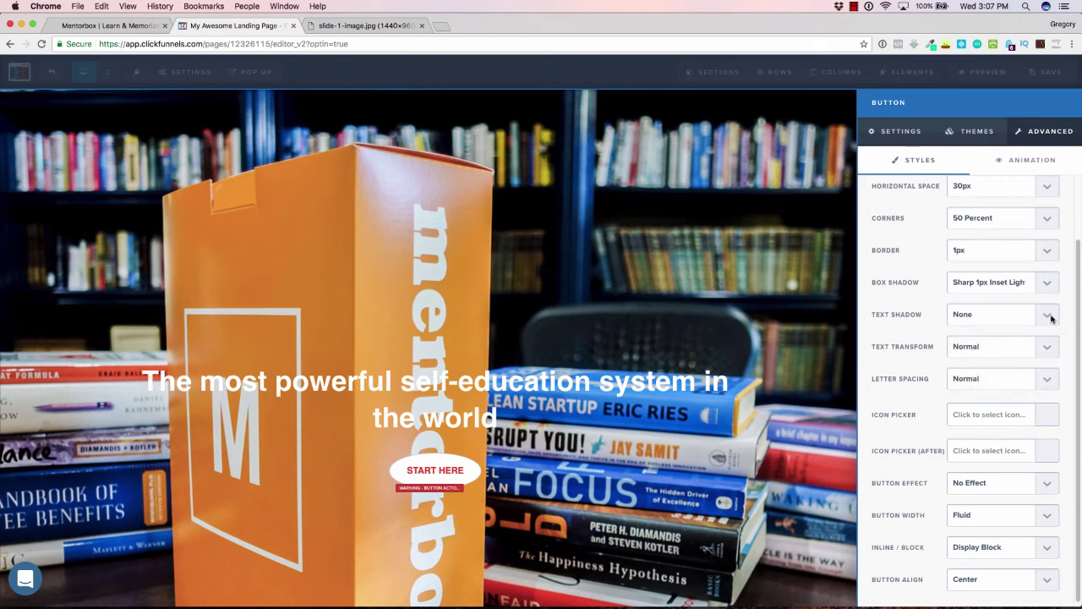
pyautogui.click(1048, 343)
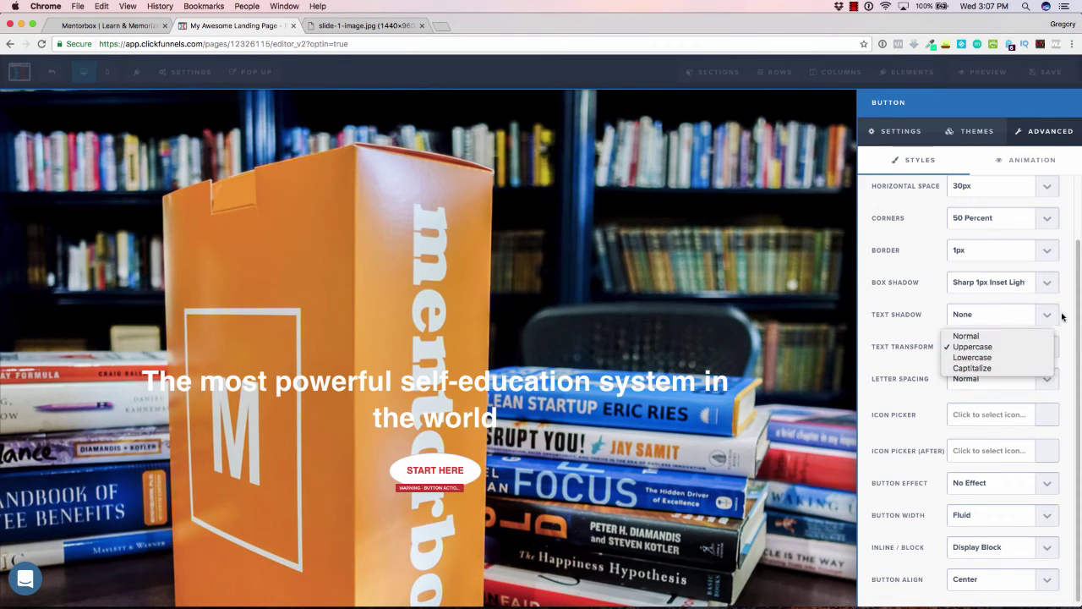
pyautogui.click(1045, 336)
# - Set the button's corners to 15px and compare its shape with the START HERE button on mentorbox.com
pyautogui.scroll(2, 1061, 298)
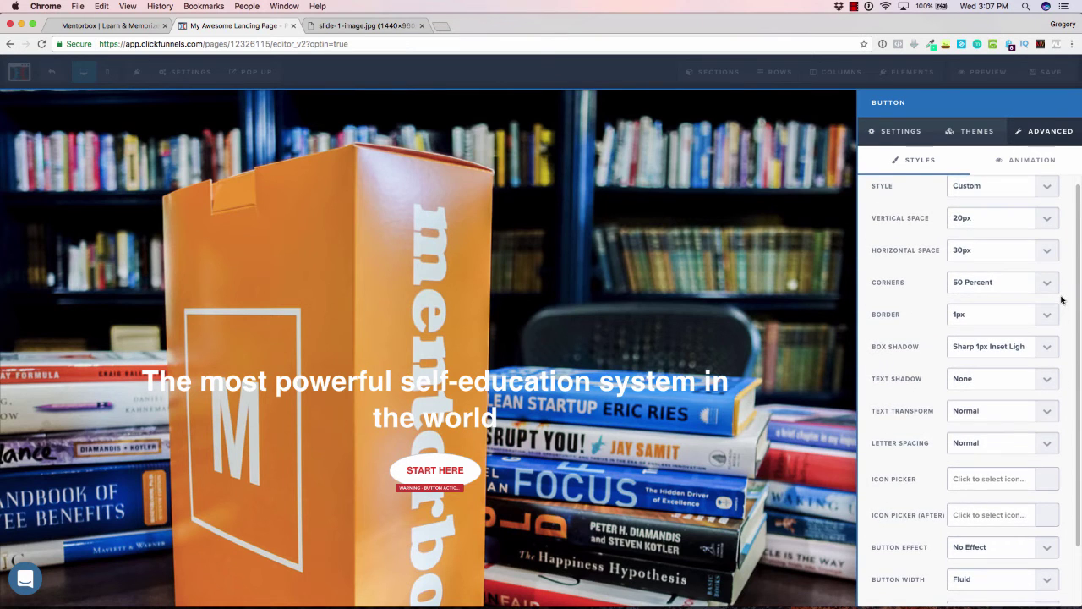
pyautogui.click(1049, 282)
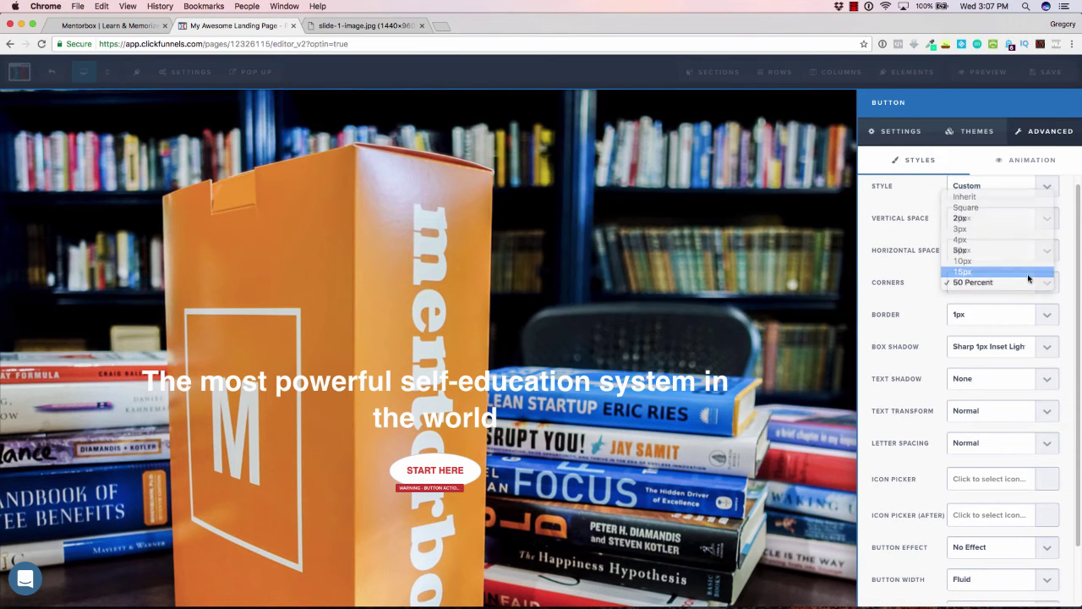
pyautogui.click(1029, 271)
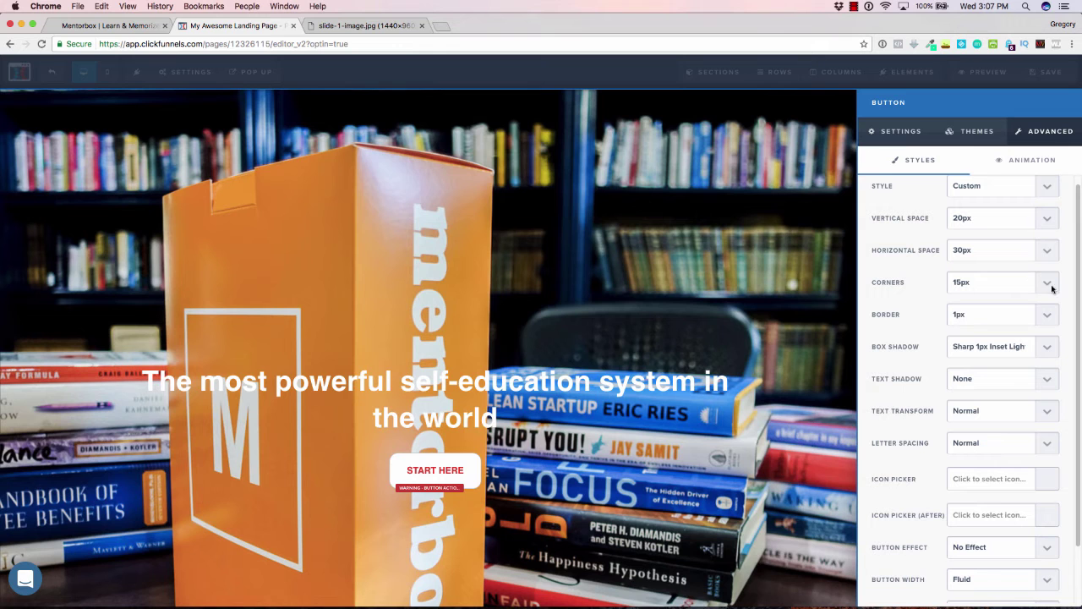
pyautogui.click(146, 25)
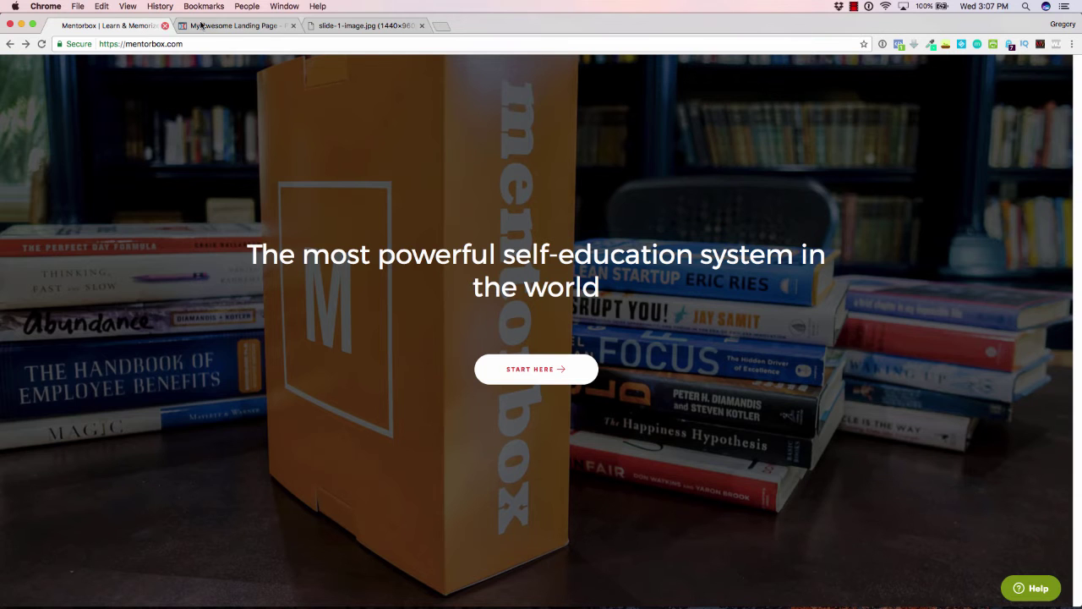
pyautogui.click(217, 26)
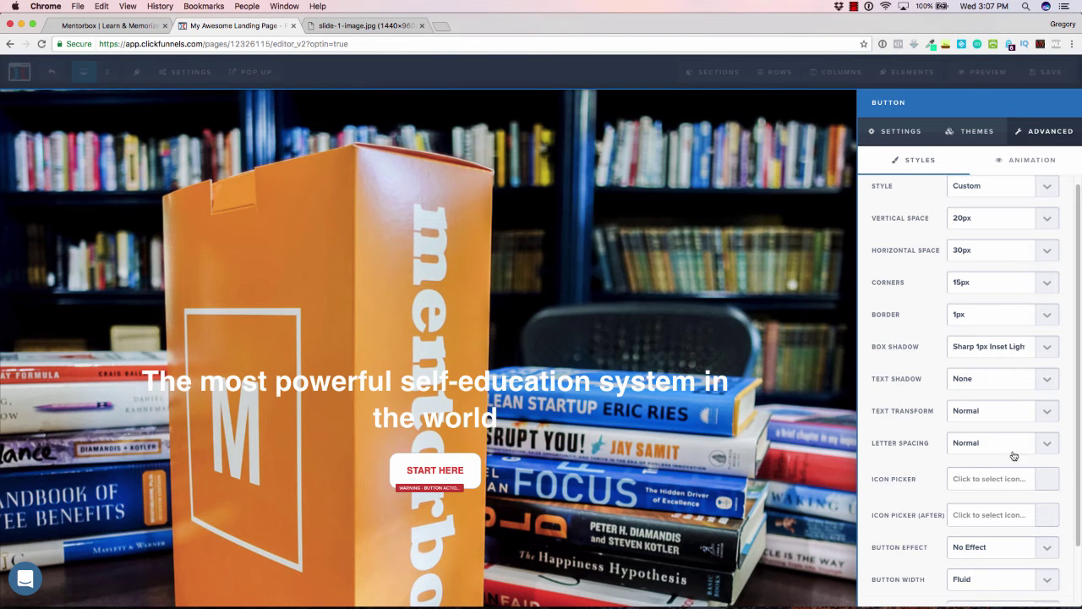
# - Try the Inherit option for the button's corners and return them to 15px
pyautogui.click(1045, 289)
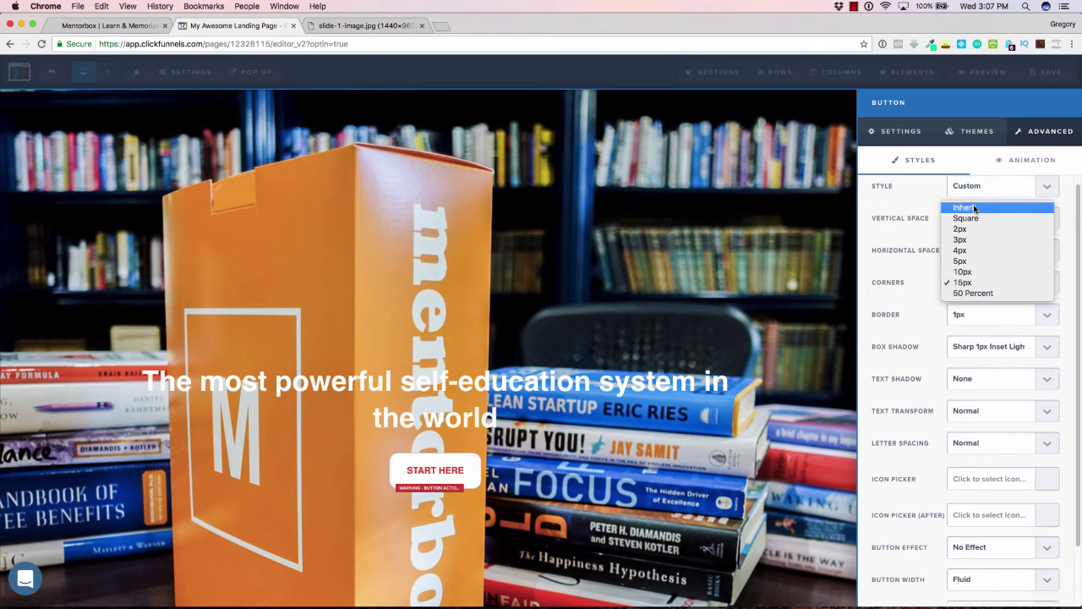
pyautogui.press('Escape')
pyautogui.click(980, 285)
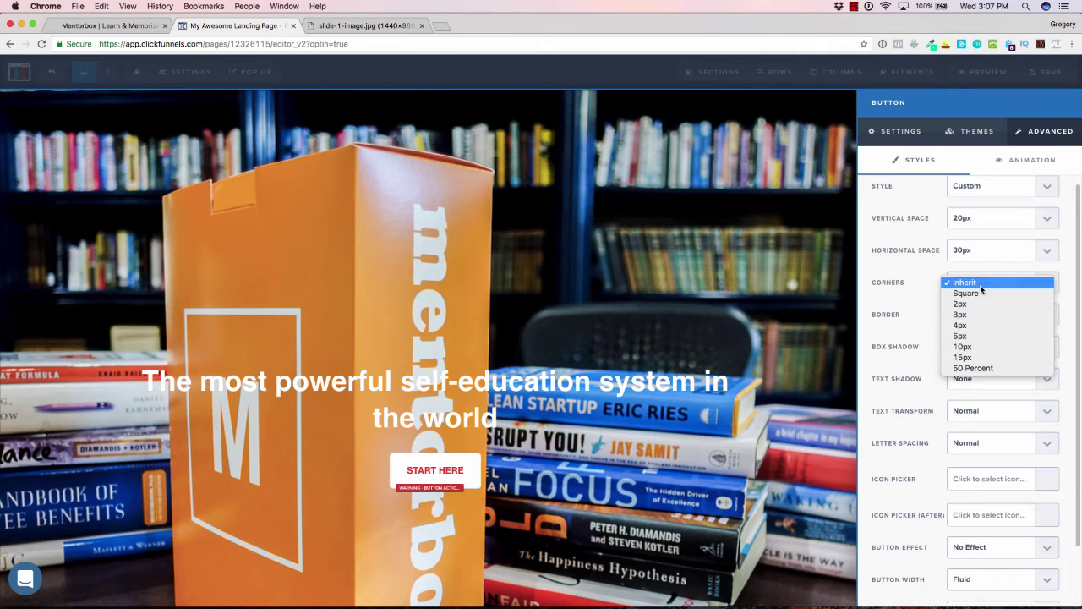
pyautogui.click(963, 357)
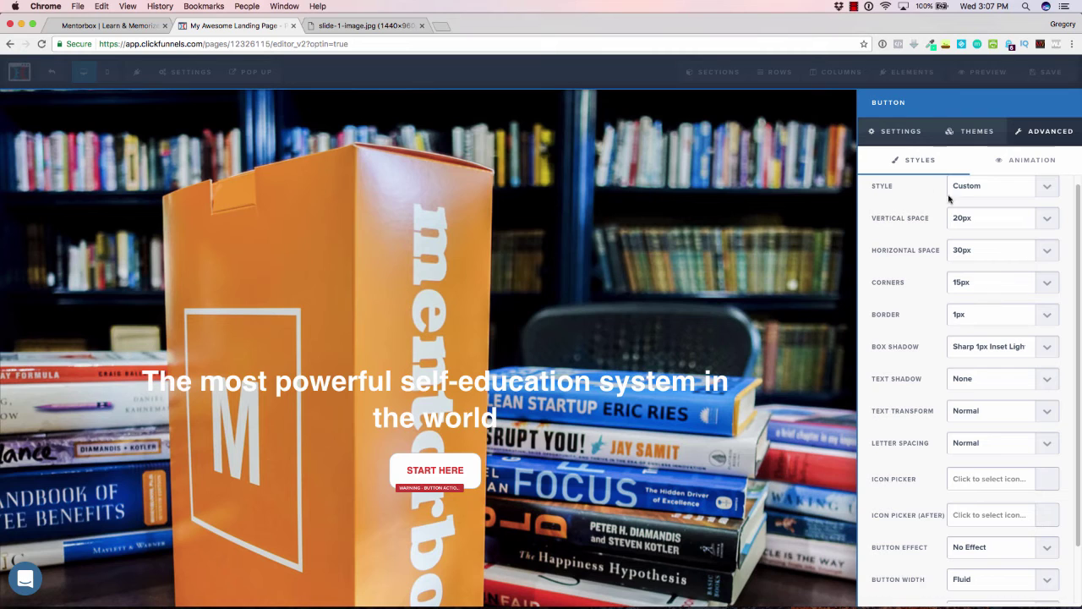
# - Copy the START HERE button's CSS ID selector from its CSS info and close the dialog
pyautogui.click(904, 137)
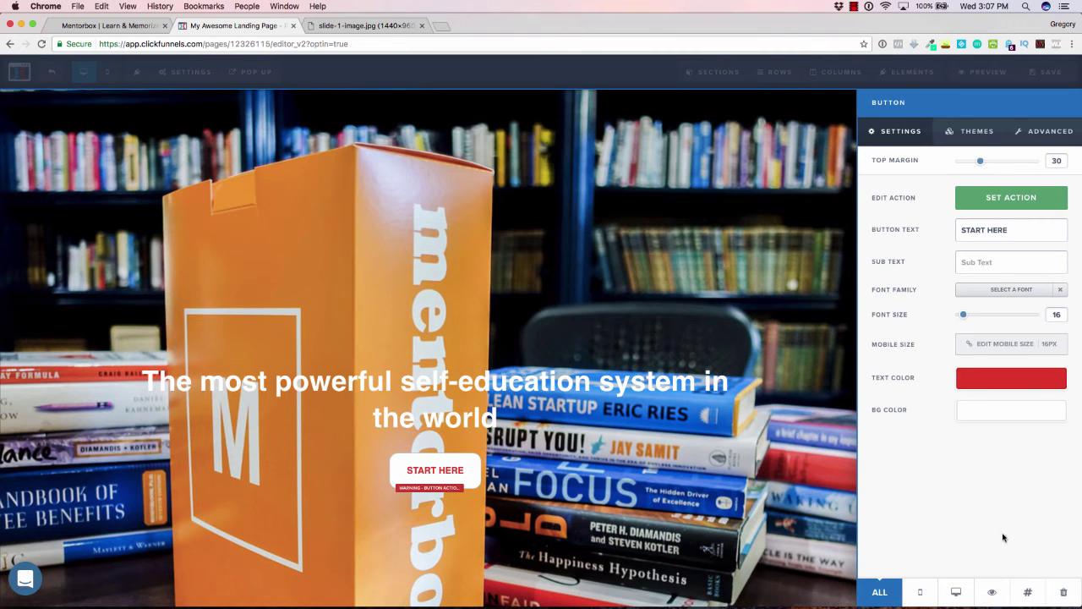
pyautogui.click(1027, 591)
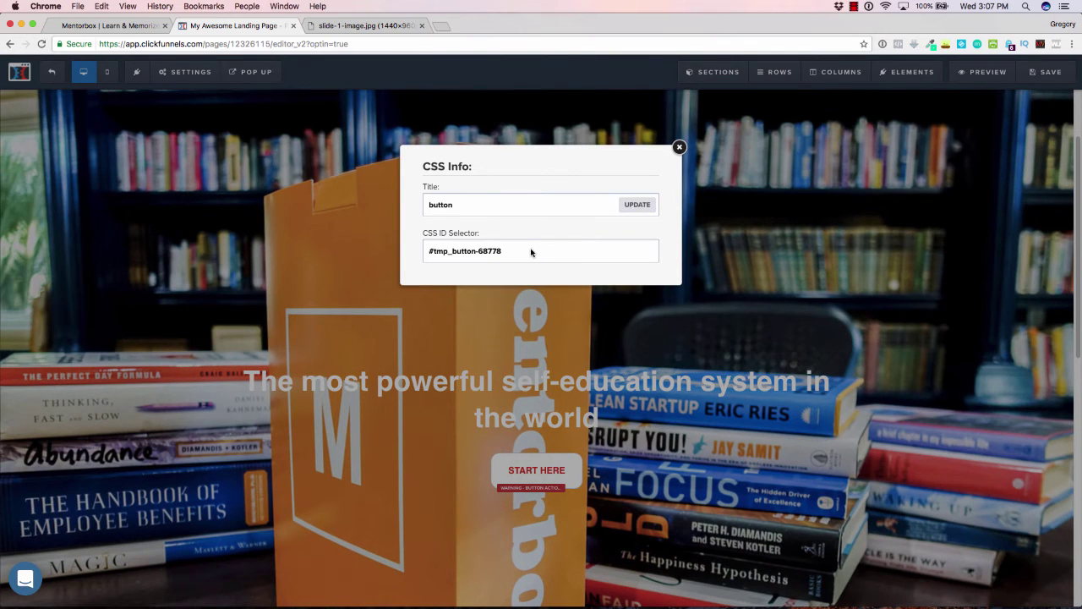
pyautogui.moveTo(531, 252); pyautogui.dragTo(417, 250)
pyautogui.press('super+c')
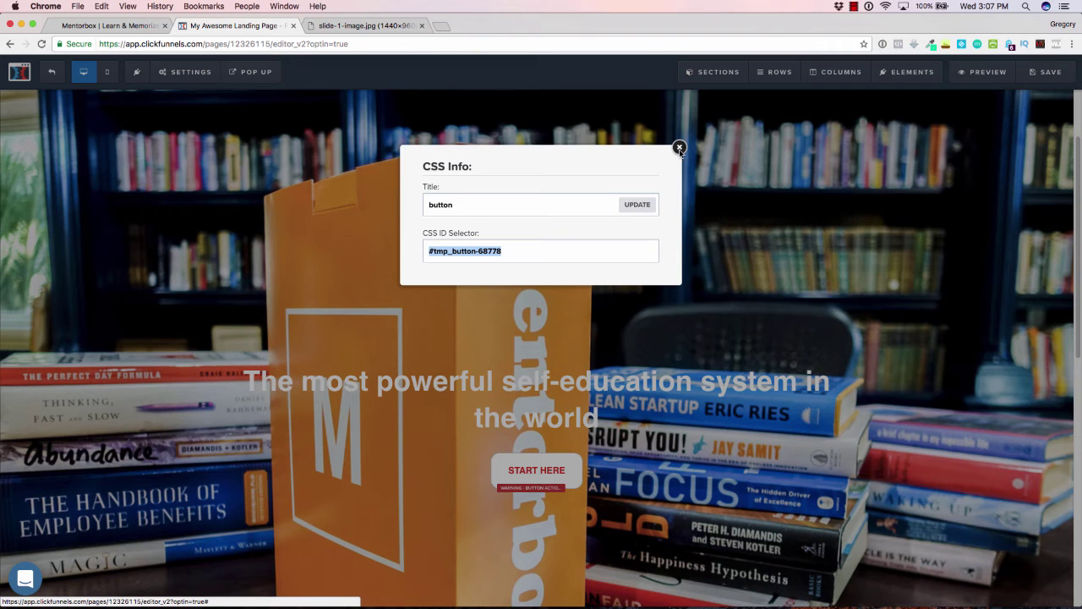
pyautogui.click(680, 149)
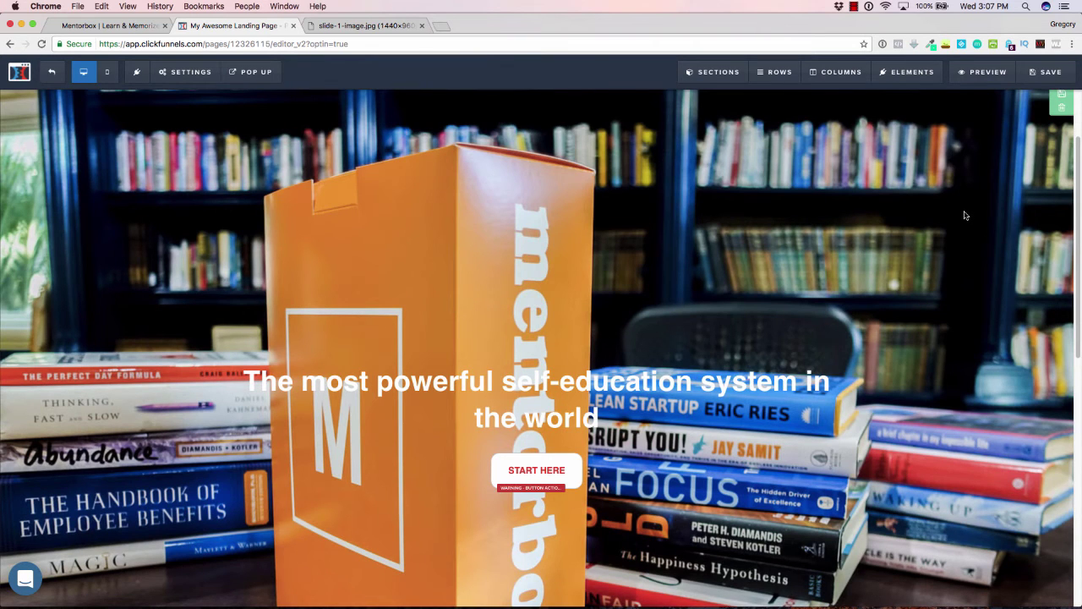
# - Open the page's custom CSS editor
pyautogui.scroll(3, 964, 214)
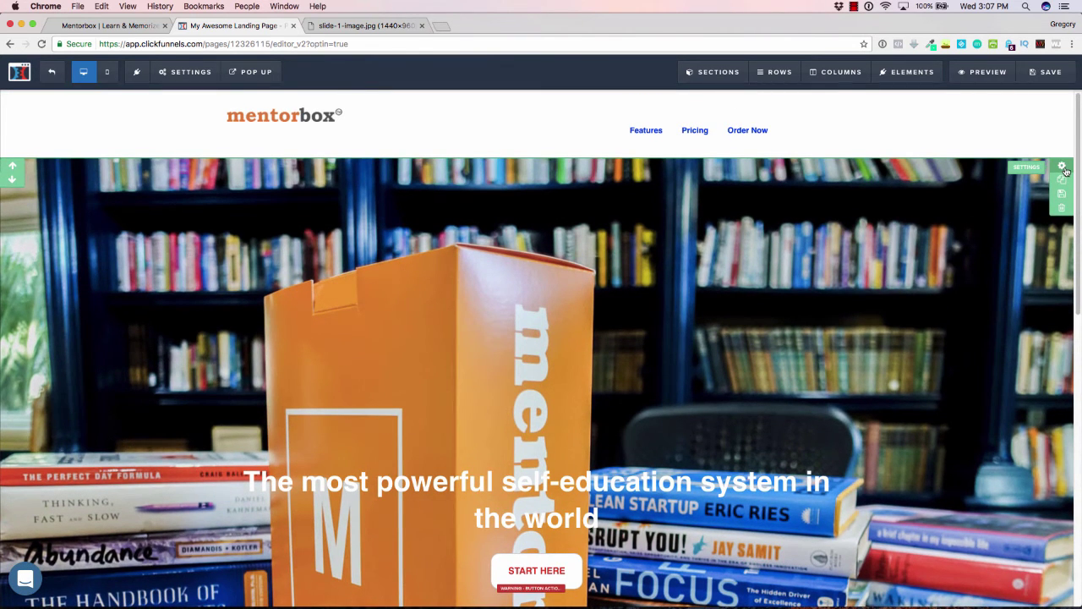
pyautogui.click(1063, 168)
pyautogui.click(218, 128)
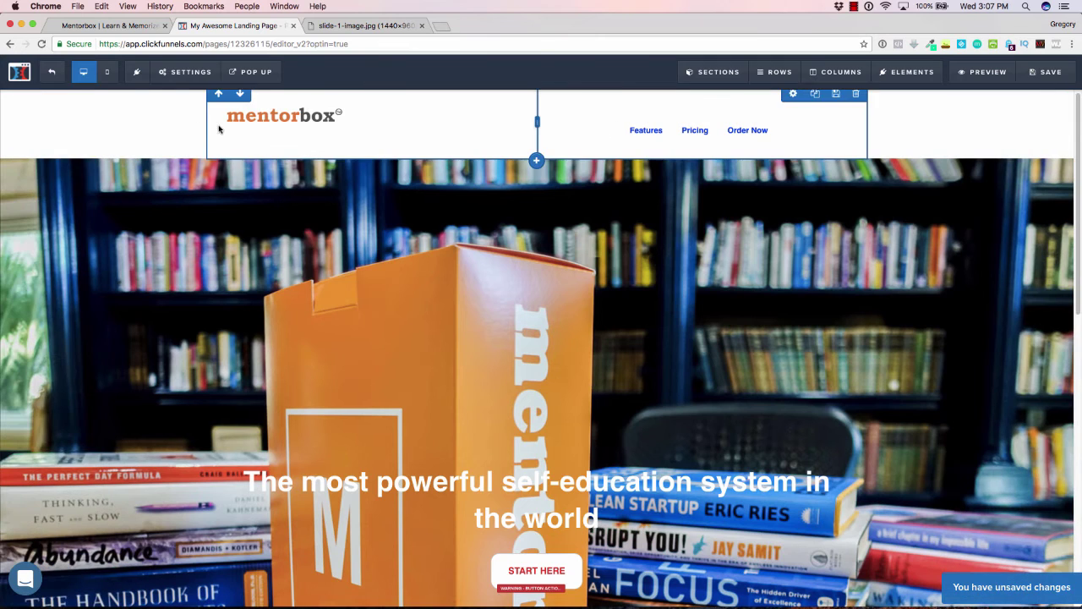
pyautogui.click(173, 75)
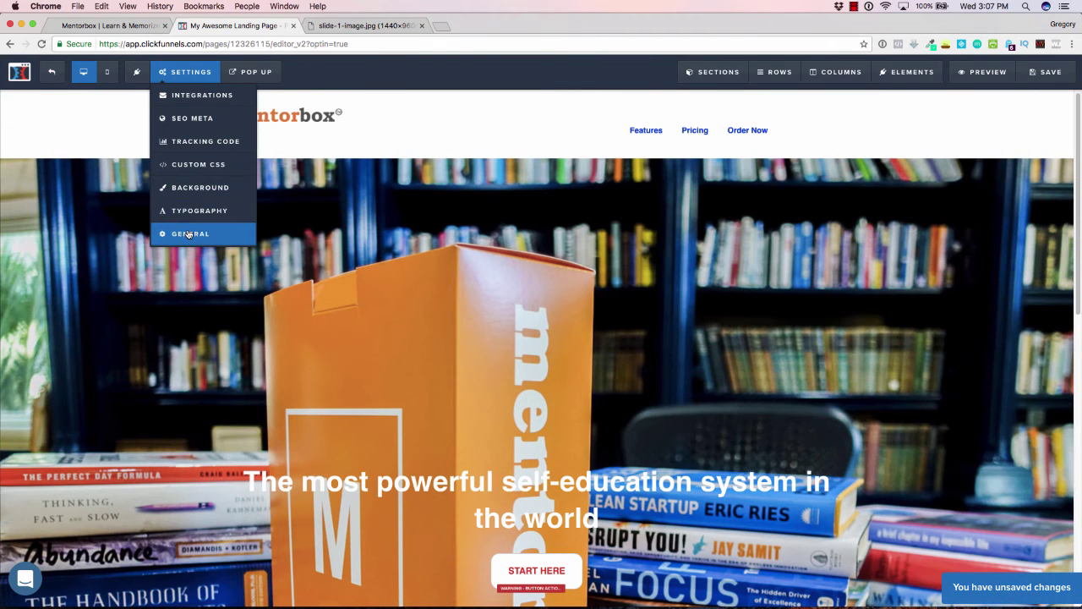
pyautogui.click(189, 167)
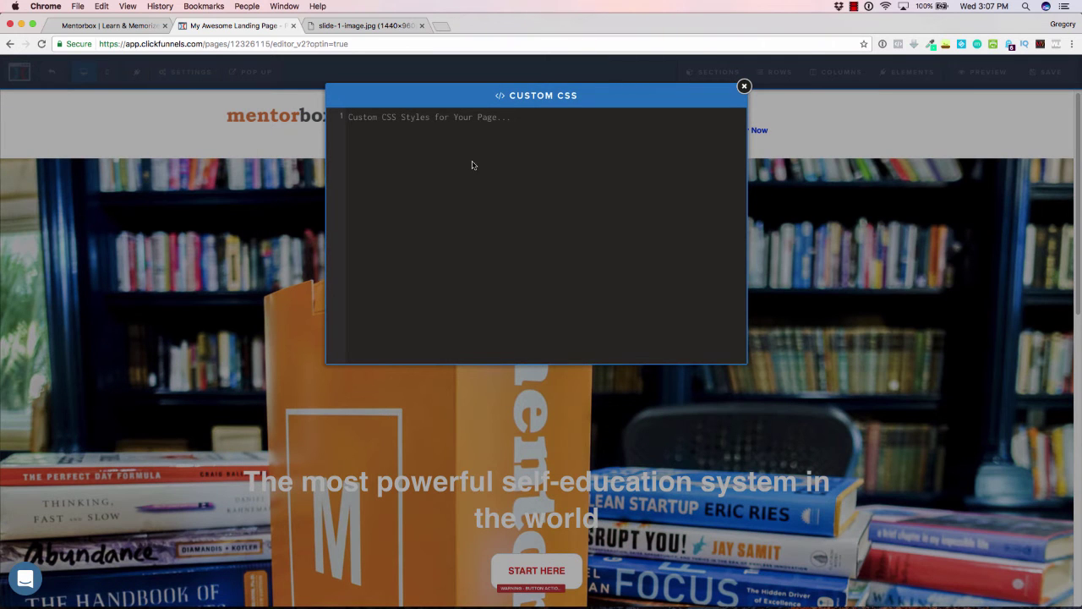
# - Paste the copied button selector #tmp_button-68778 into the custom CSS and add an empty pair of braces for its rule
pyautogui.click(350, 108)
pyautogui.press('super+v')
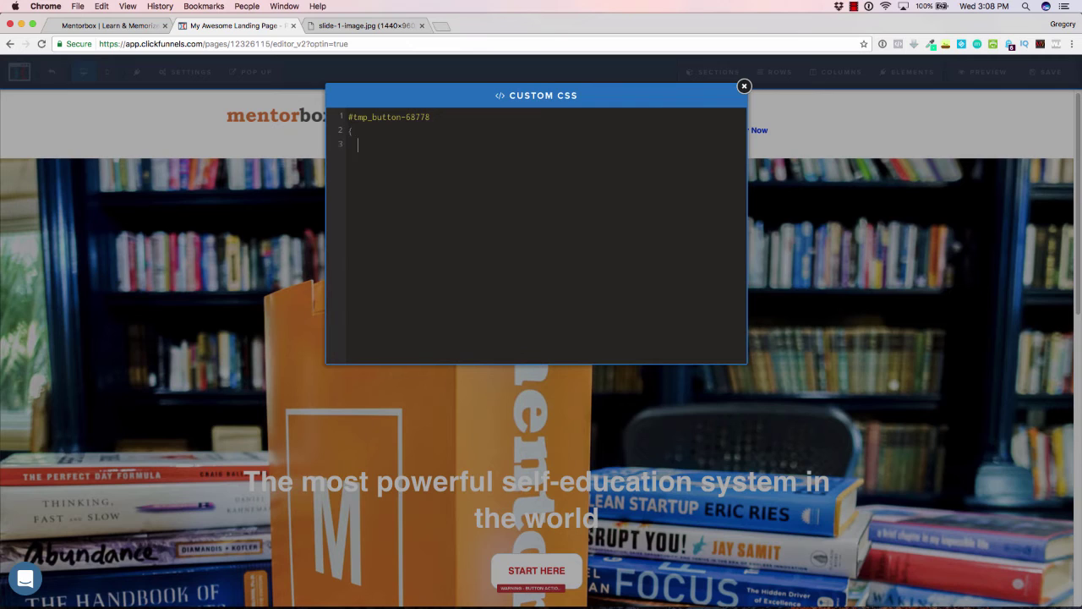
pyautogui.write('{border')
pyautogui.press('BackSpace')
pyautogui.press('BackSpace')
pyautogui.press('BackSpace')
pyautogui.press('BackSpace')
pyautogui.press('BackSpace')
pyautogui.write('utton')
pyautogui.press('BackSpace')
pyautogui.press('BackSpace')
pyautogui.press('BackSpace')
pyautogui.press('BackSpace')
pyautogui.press('BackSpace')
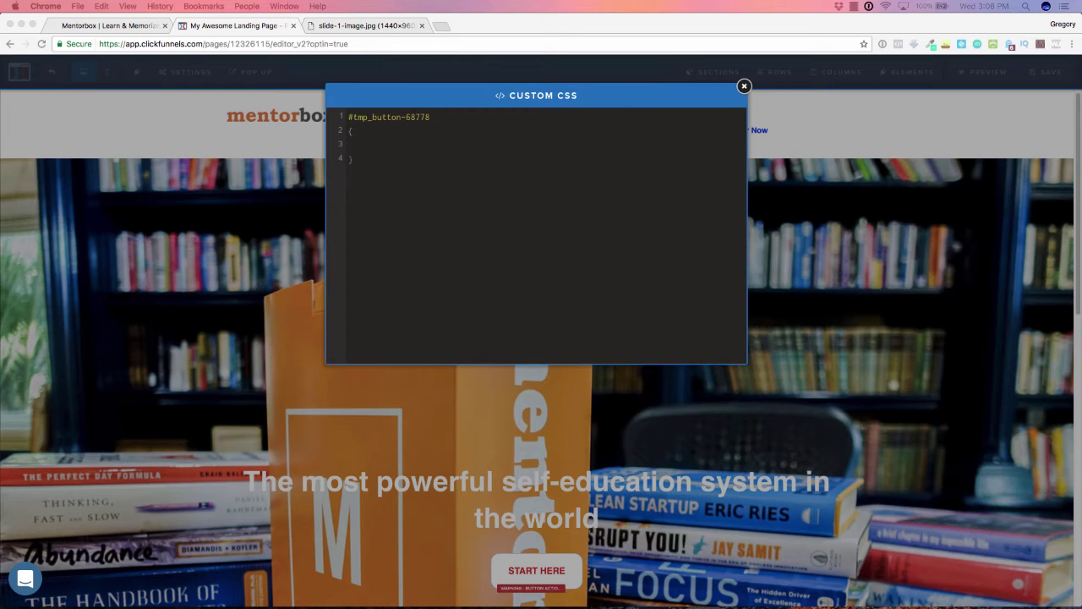
# - Add border-radius: 25px; inside the button's CSS rule and close the custom CSS editor
pyautogui.click(399, 148)
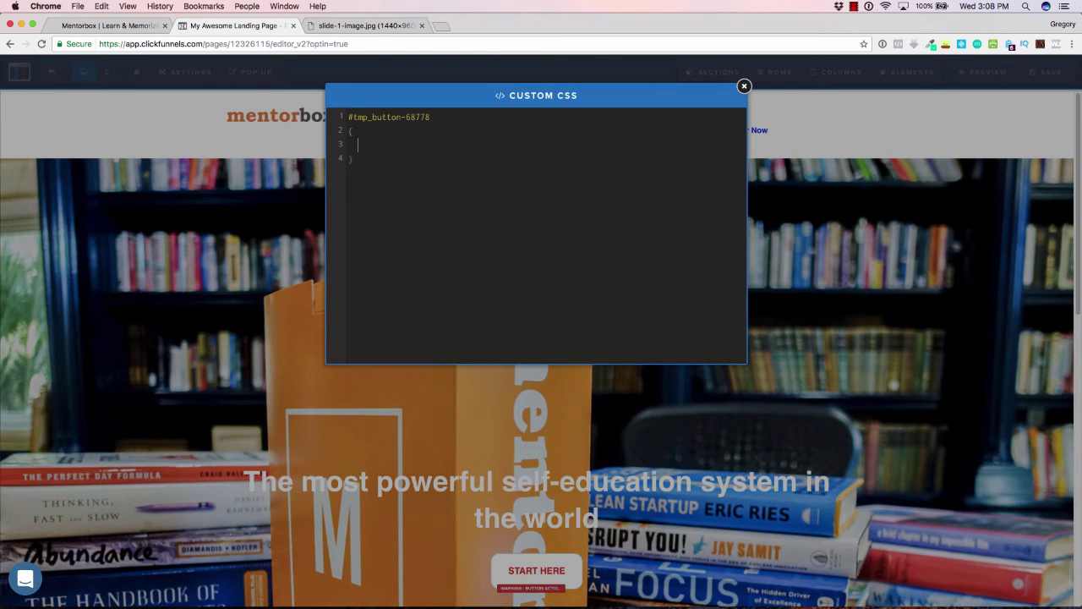
pyautogui.write('bord')
pyautogui.write('er-ra')
pyautogui.write('u')
pyautogui.write('dius')
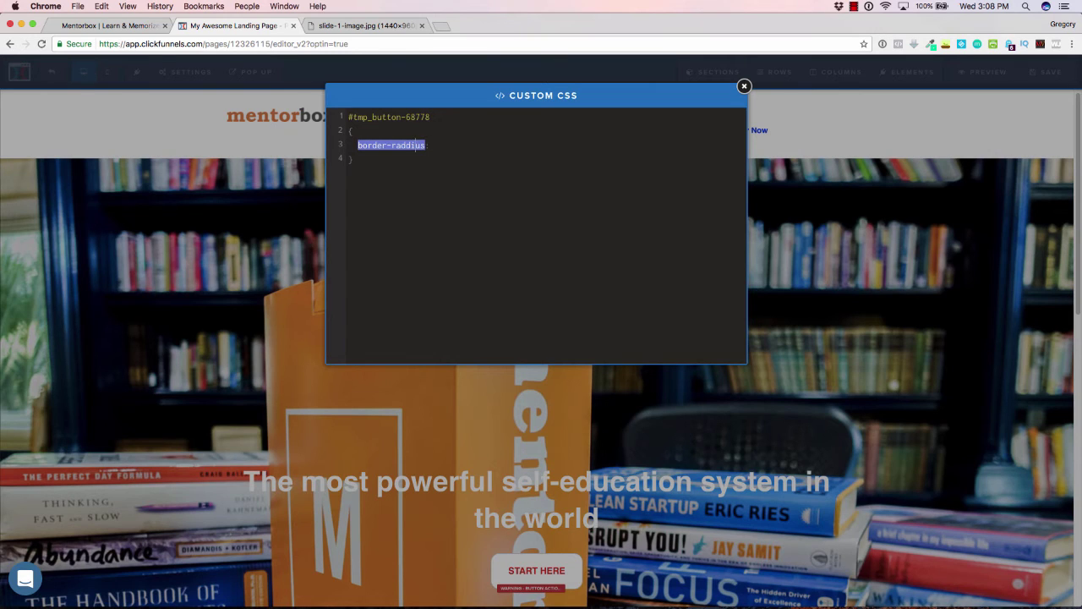
pyautogui.click(412, 145)
pyautogui.press('BackSpace')
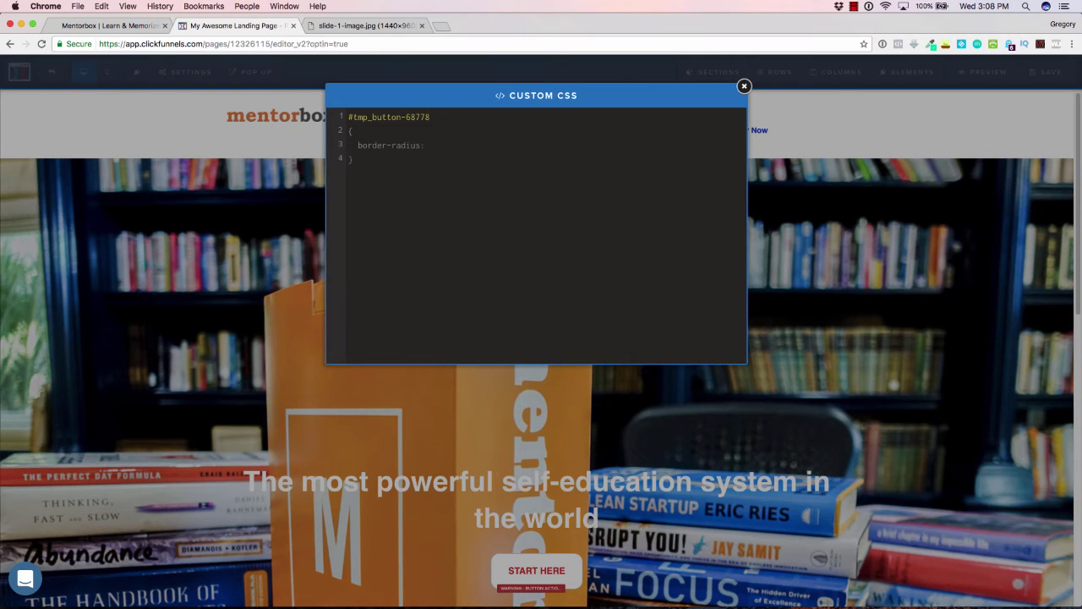
pyautogui.write('25px;')
pyautogui.click(771, 163)
# - Save the page without changing its SEO meta data and preview it to check the START HERE button
pyautogui.scroll(-1, 764, 339)
pyautogui.scroll(-3, 764, 339)
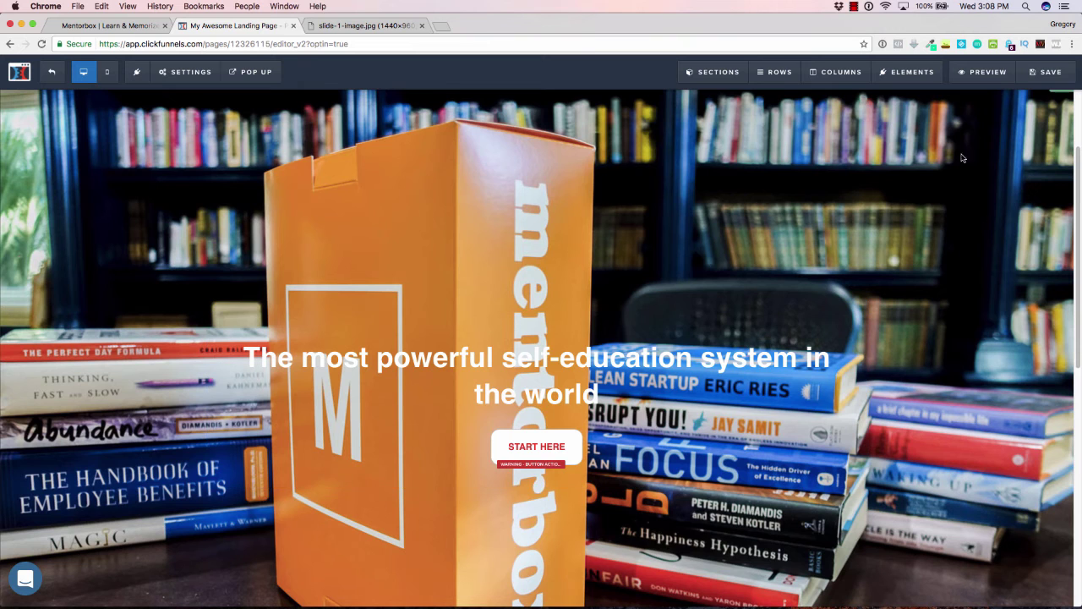
pyautogui.click(1038, 74)
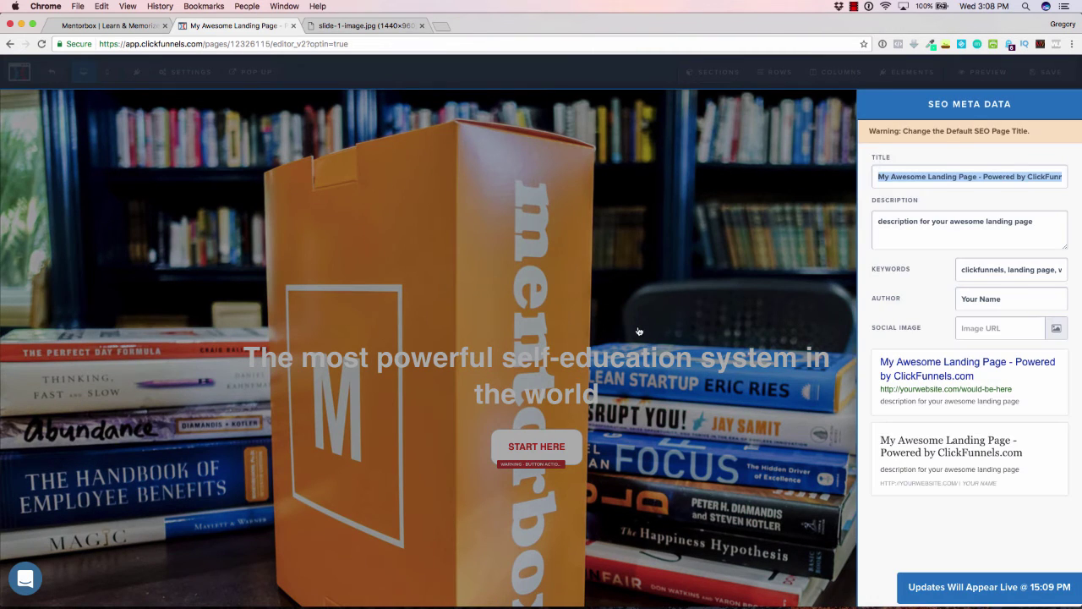
pyautogui.click(741, 354)
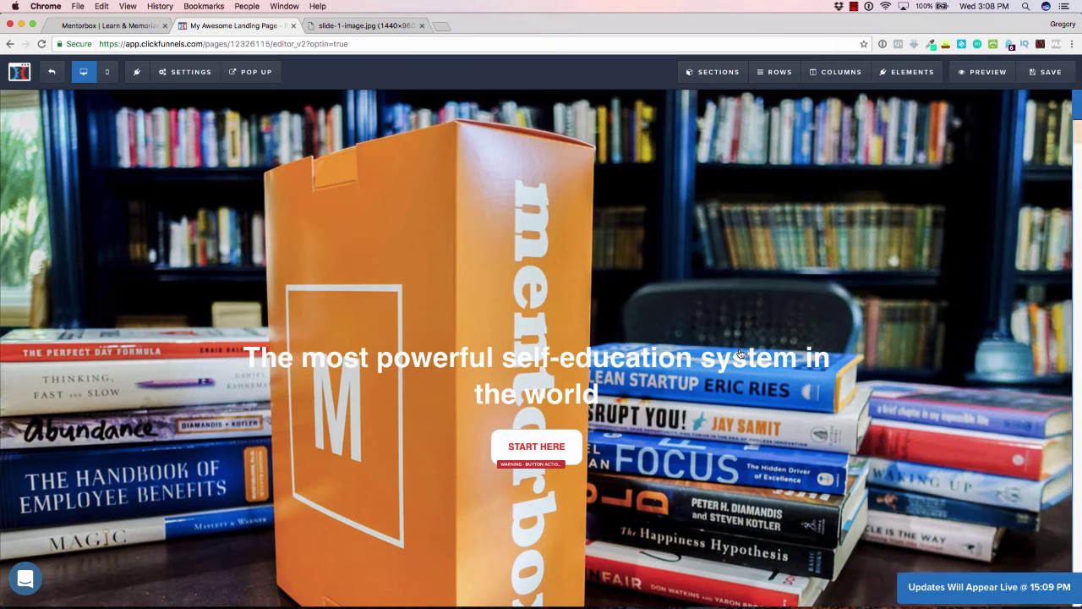
pyautogui.click(975, 73)
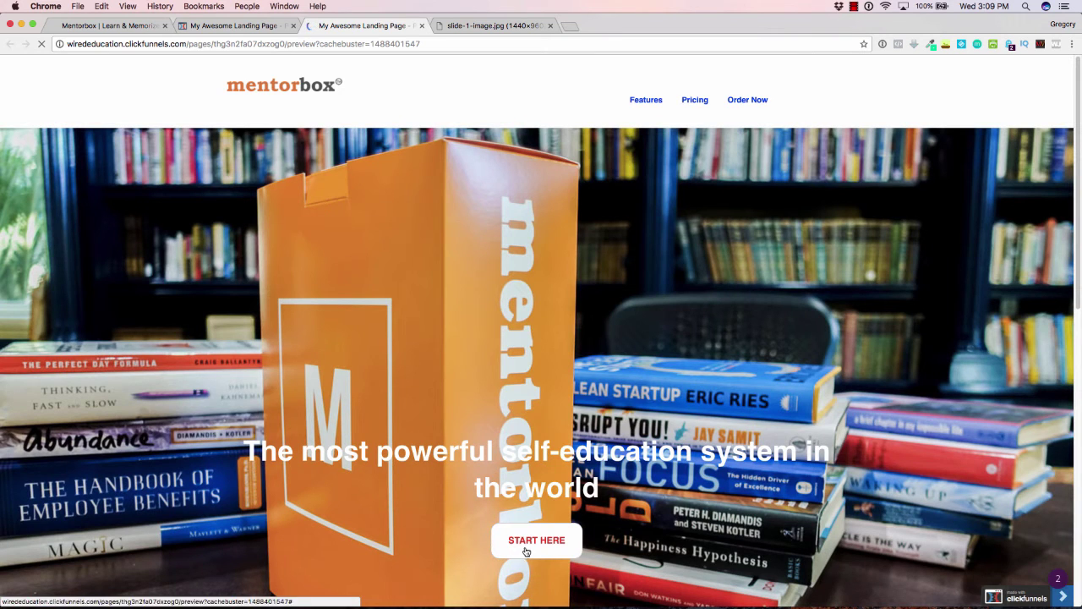
# - Return to the editor and change the border-radius value in the button's custom CSS rule
pyautogui.click(267, 27)
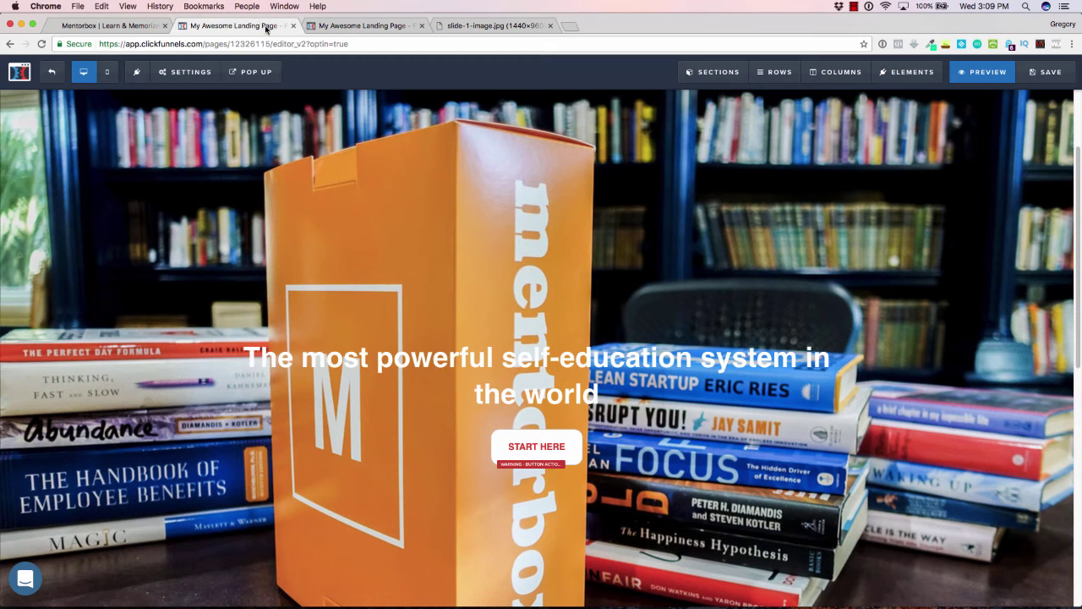
pyautogui.click(191, 73)
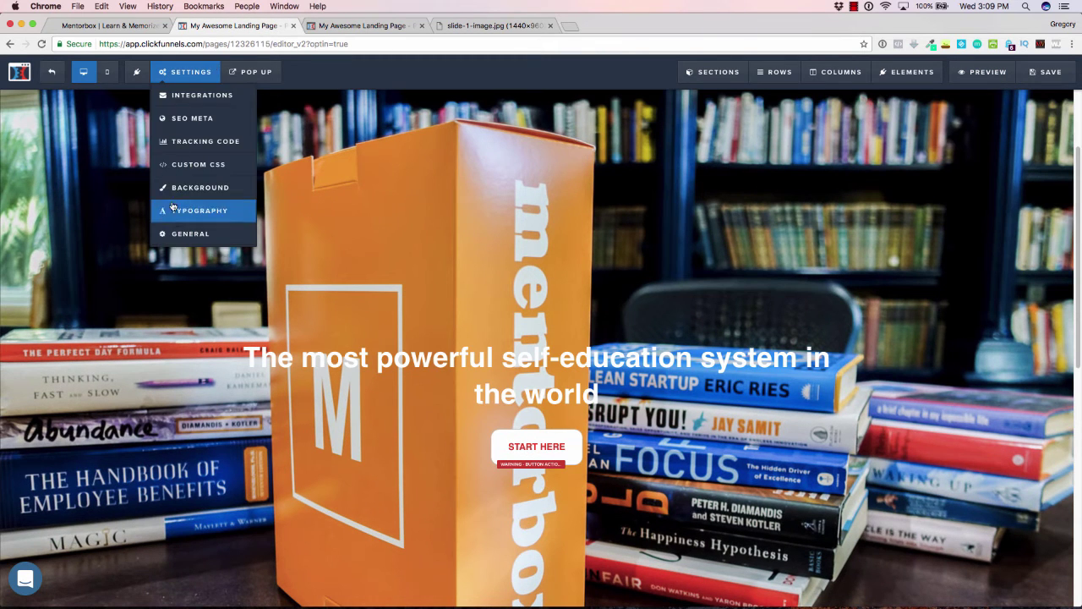
pyautogui.click(213, 168)
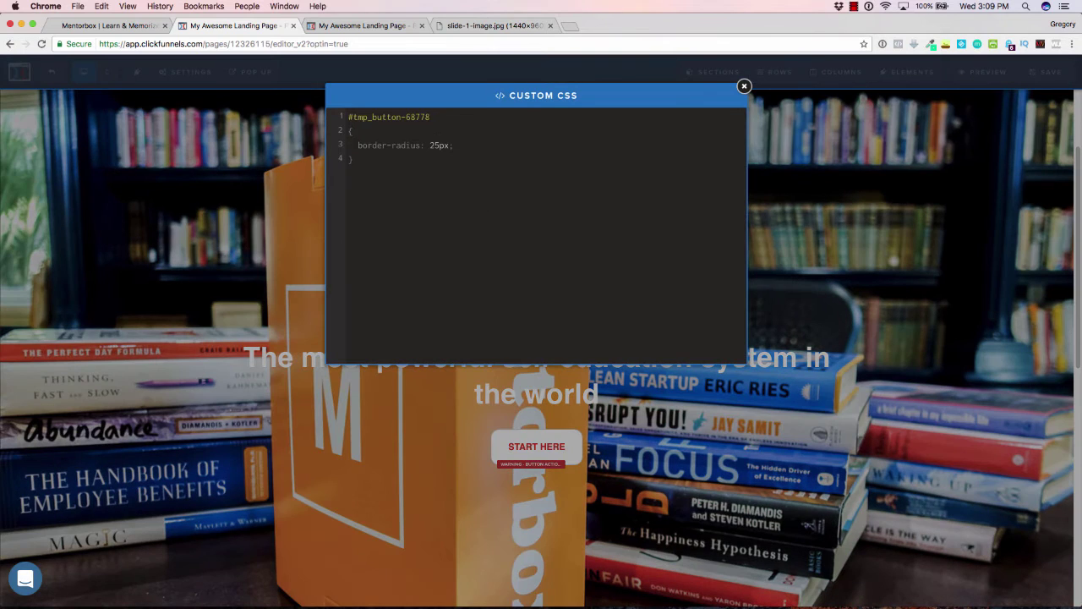
pyautogui.press('BackSpace')
pyautogui.write('0')
pyautogui.press('BackSpace')
pyautogui.write('0')
pyautogui.click(797, 233)
# - Set the page's SEO title to "Mentor Box Page" and close the SEO meta data
pyautogui.click(1048, 72)
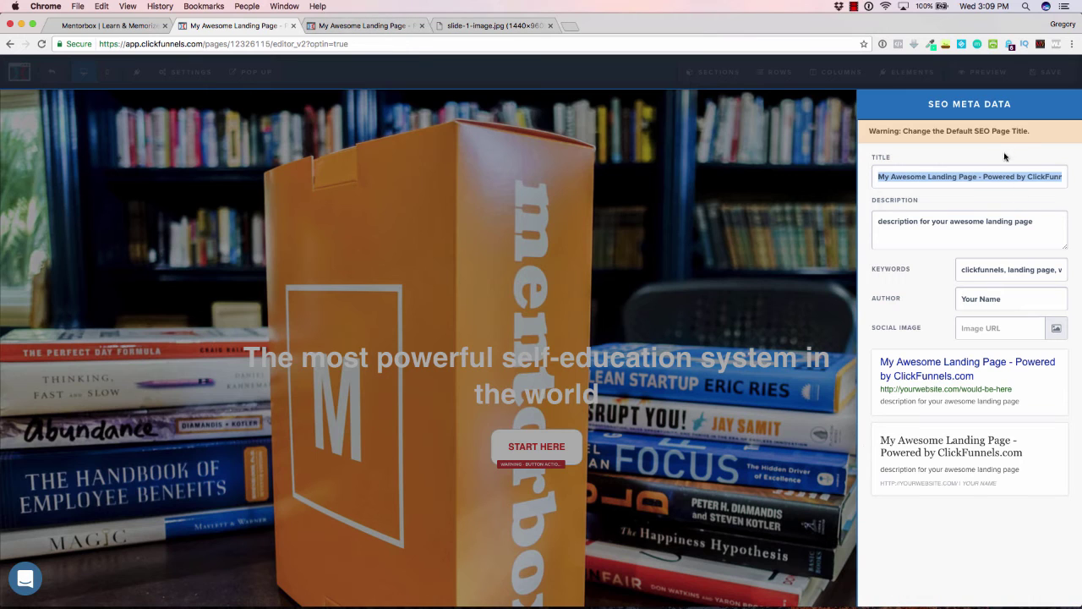
pyautogui.write('Mento')
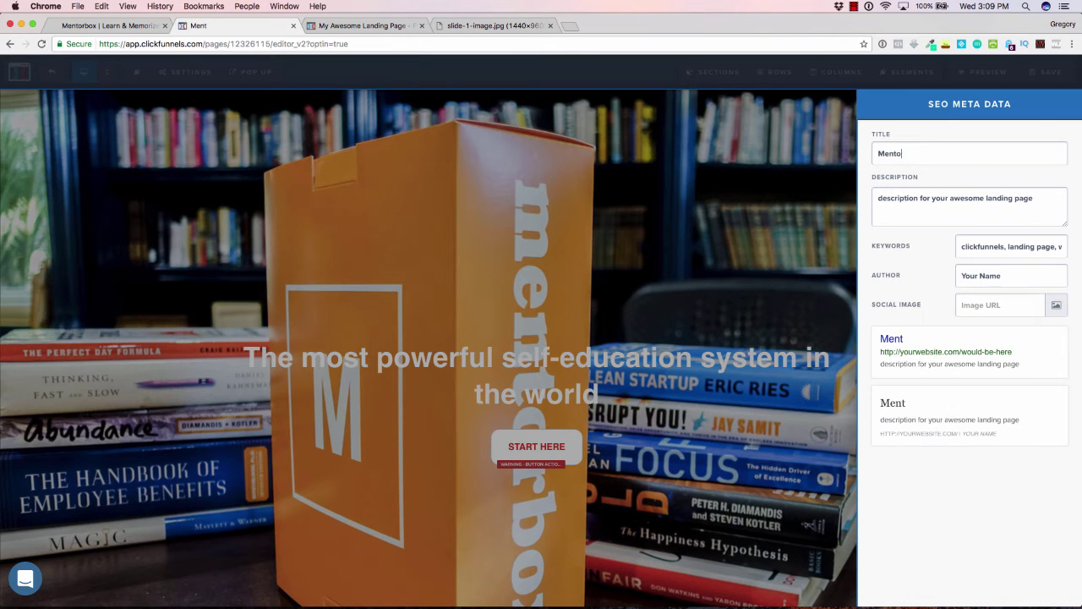
pyautogui.write('r Box Page')
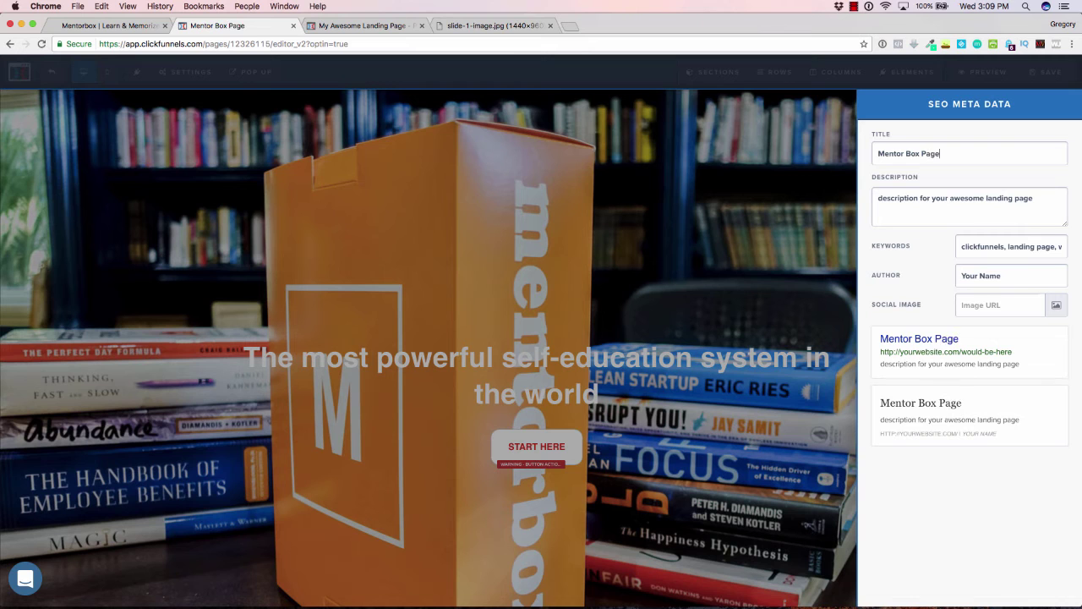
pyautogui.click(831, 364)
# - Save the page and reload its preview to check the button's rounding
pyautogui.click(1047, 72)
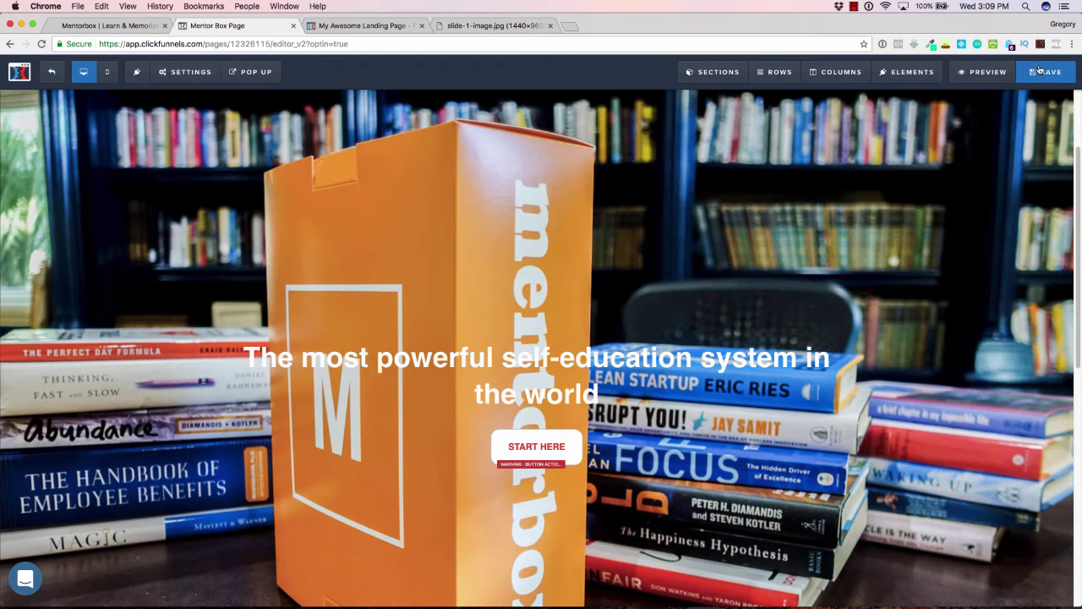
pyautogui.click(383, 27)
pyautogui.click(42, 44)
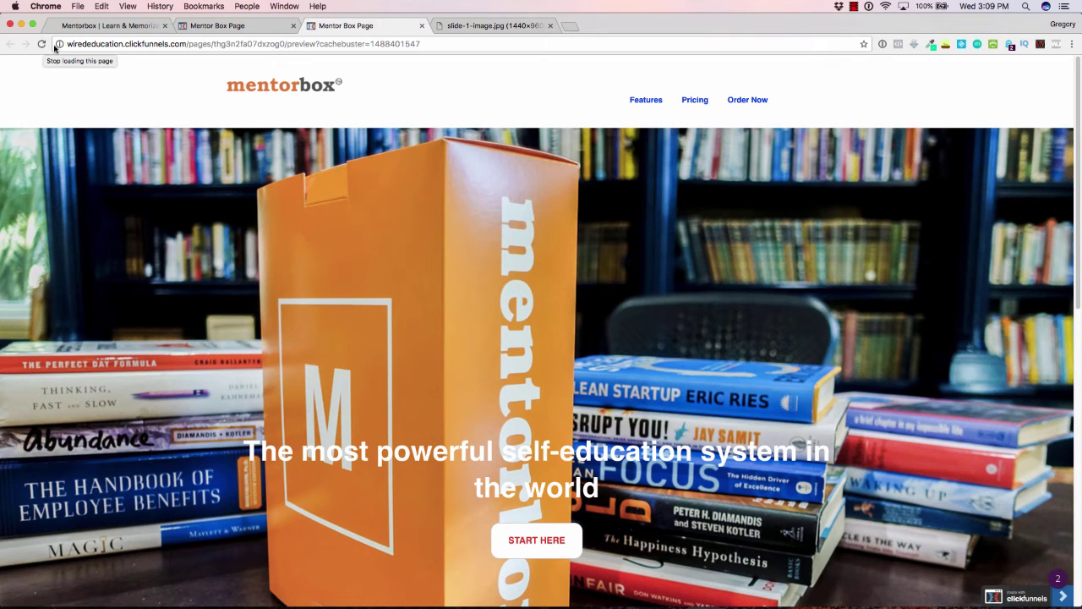
# - Try Inherit for the START HERE button's corners in its advanced styles, set them back to 15px and close the settings
pyautogui.click(267, 31)
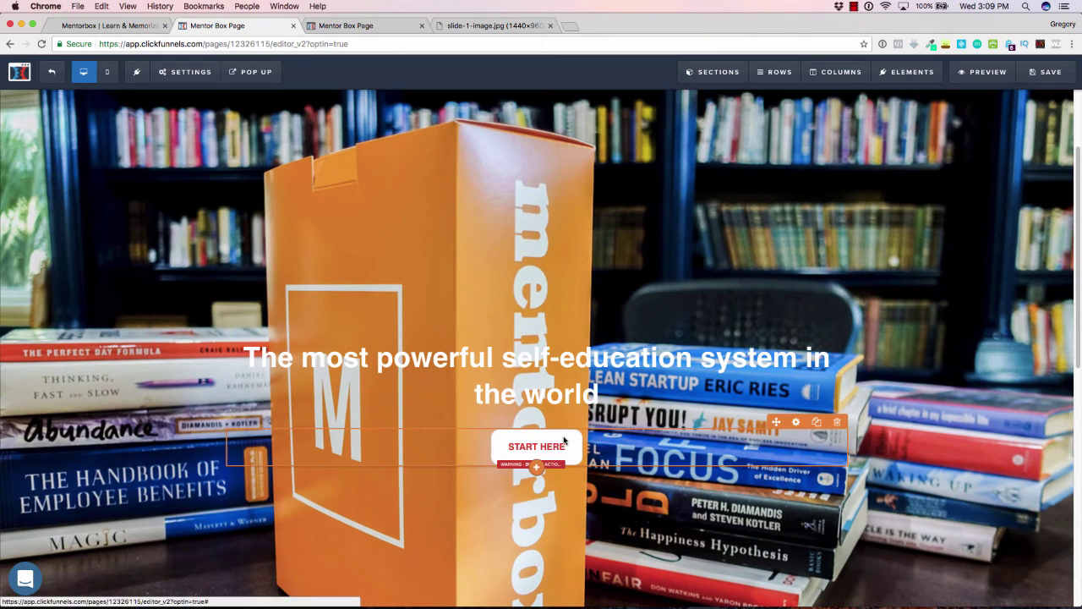
pyautogui.click(564, 441)
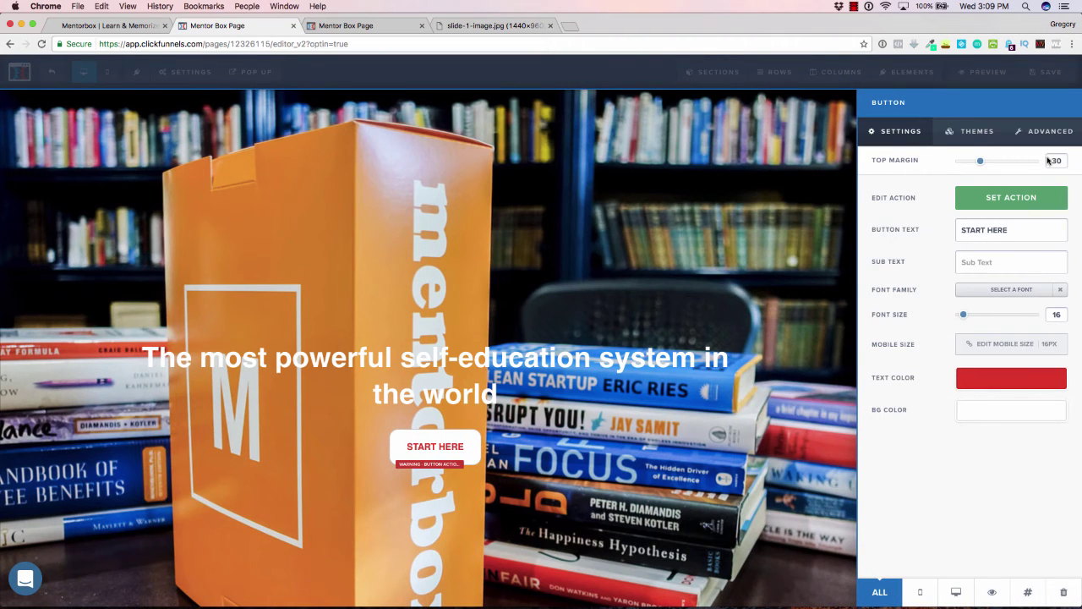
pyautogui.click(1060, 136)
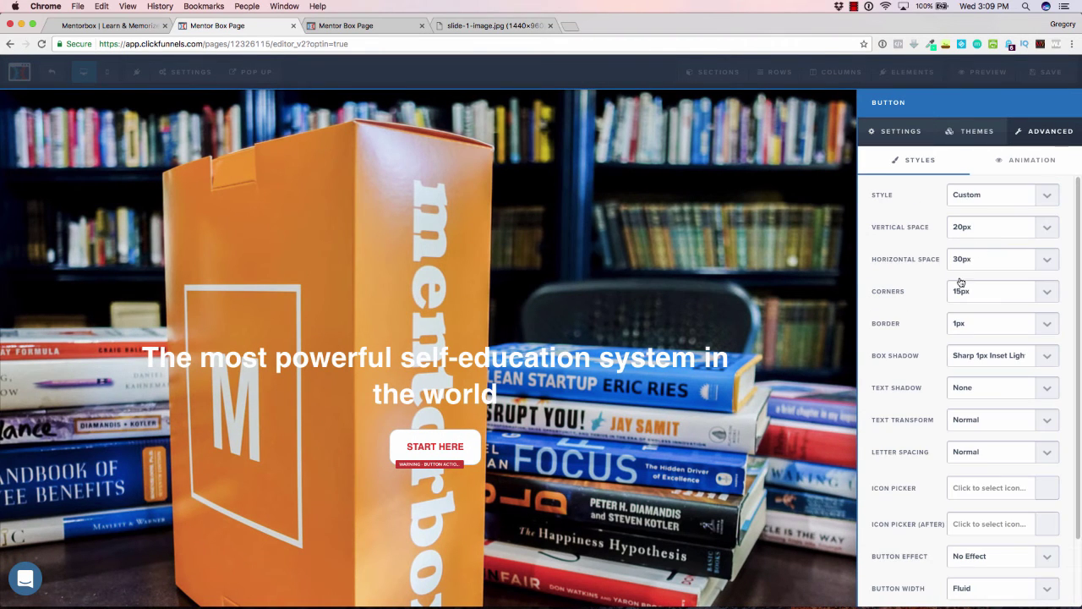
pyautogui.click(1045, 291)
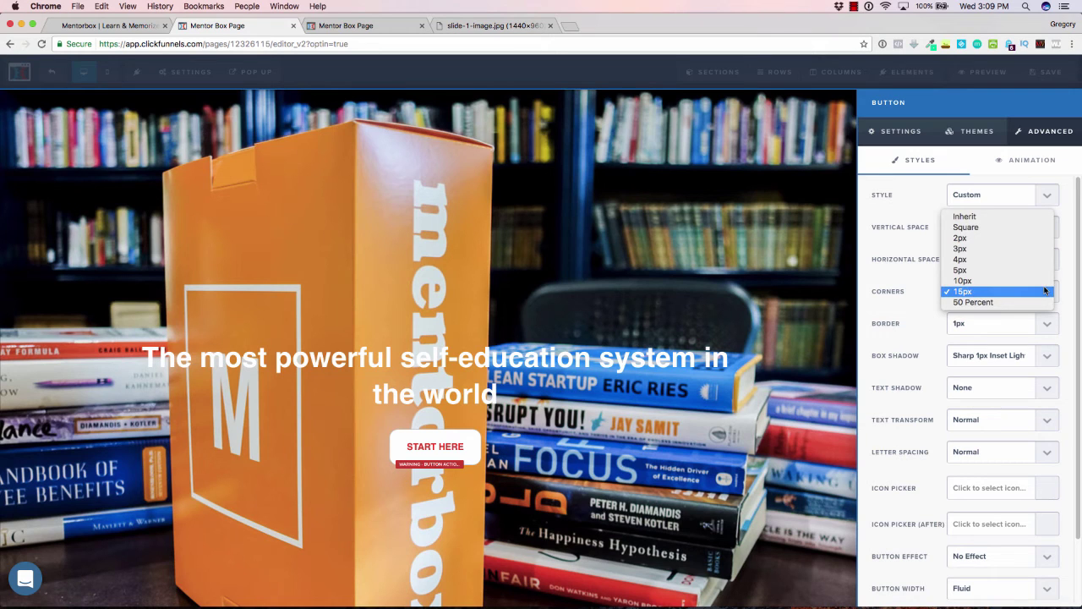
pyautogui.click(1017, 217)
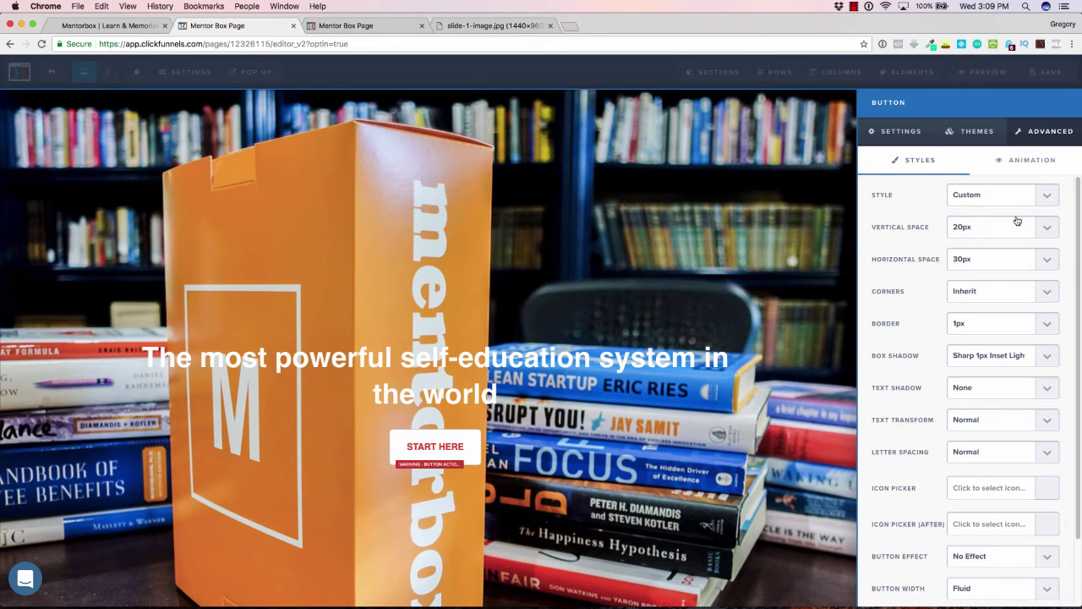
pyautogui.click(1047, 292)
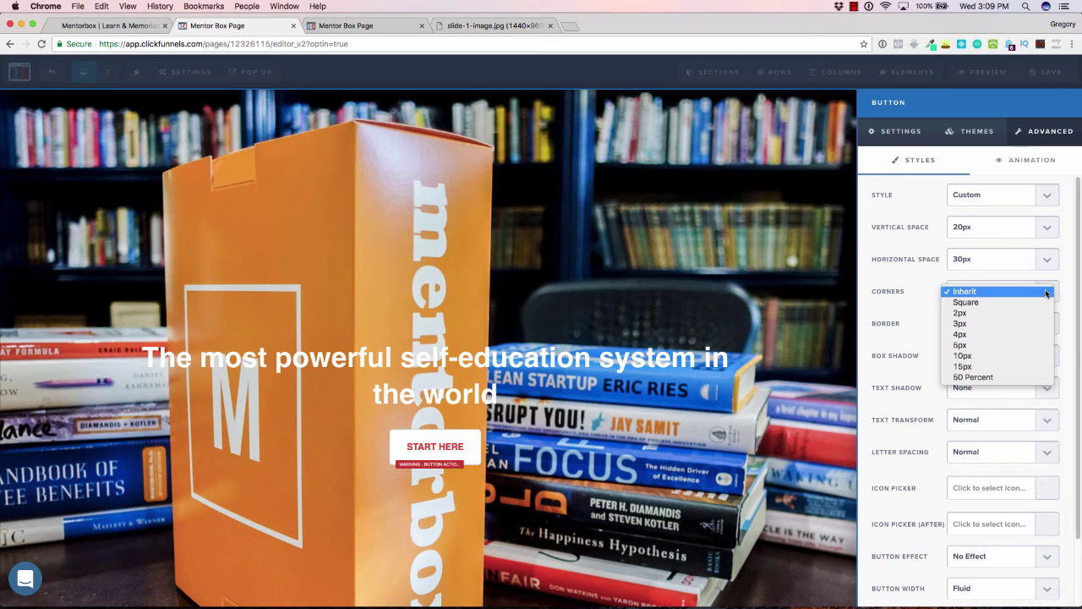
pyautogui.click(1008, 366)
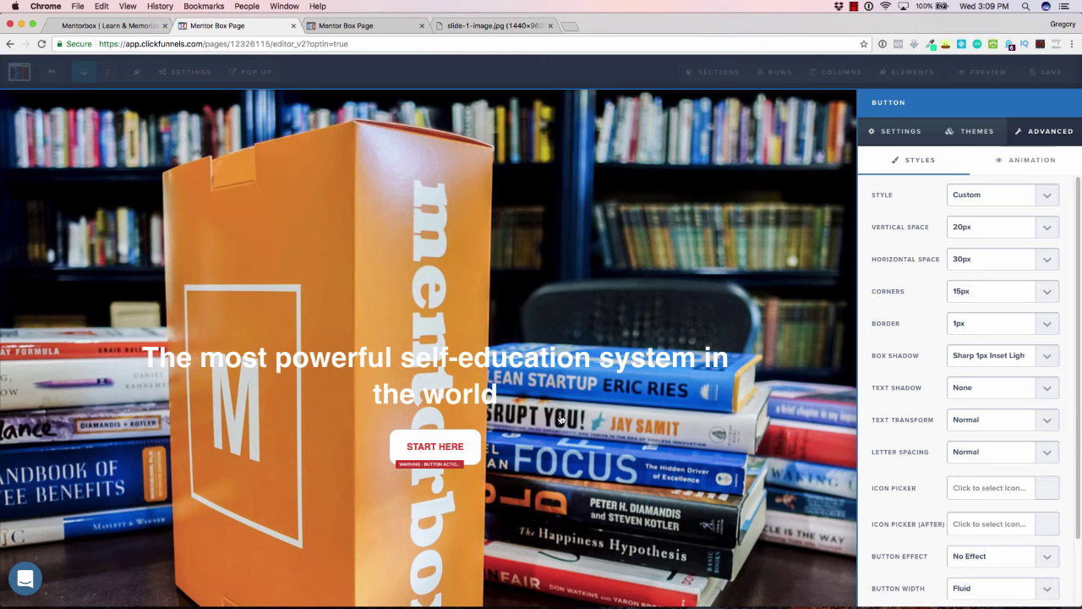
pyautogui.click(816, 168)
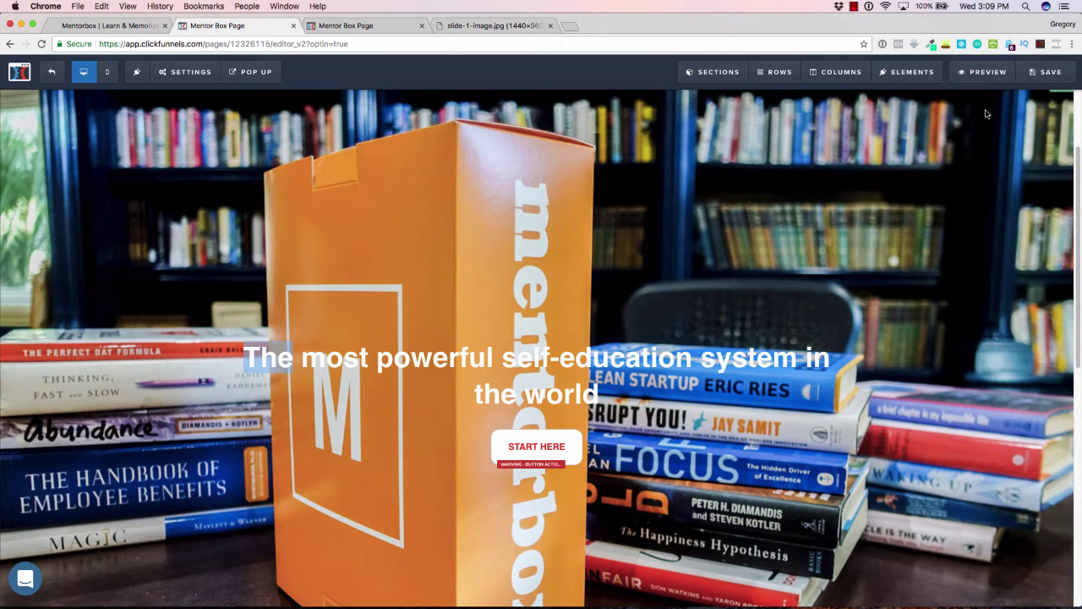
# - Save the page again and refresh the preview to recheck the START HERE button
pyautogui.click(1051, 76)
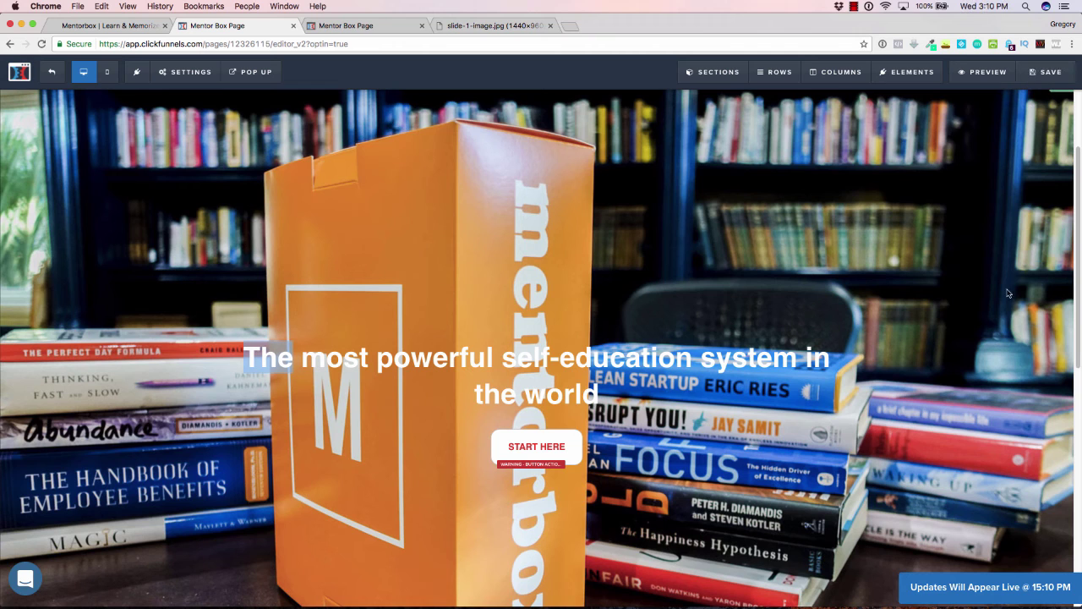
pyautogui.click(346, 26)
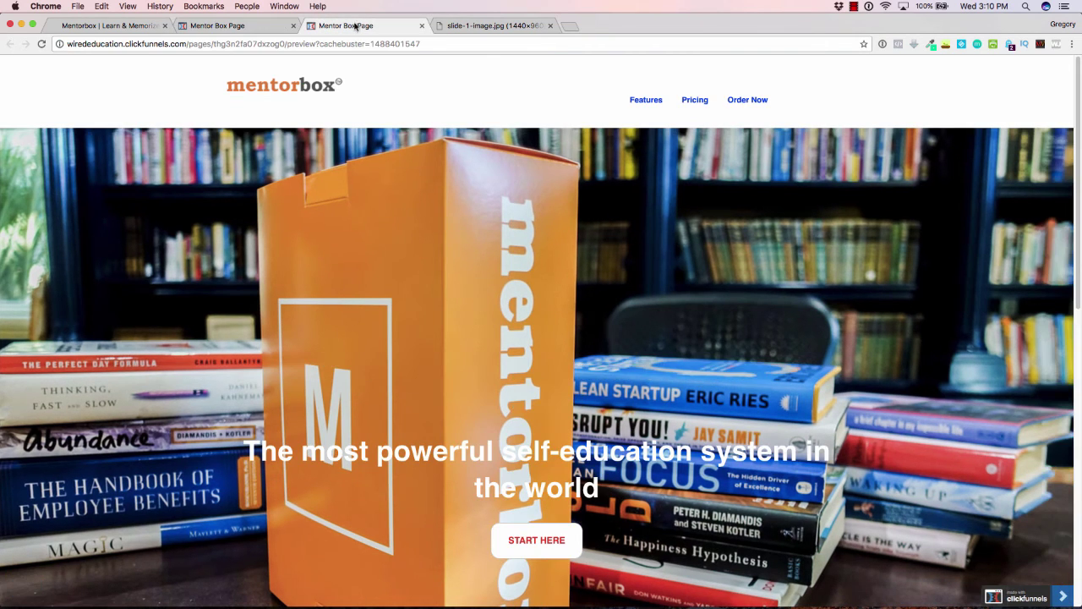
pyautogui.click(41, 44)
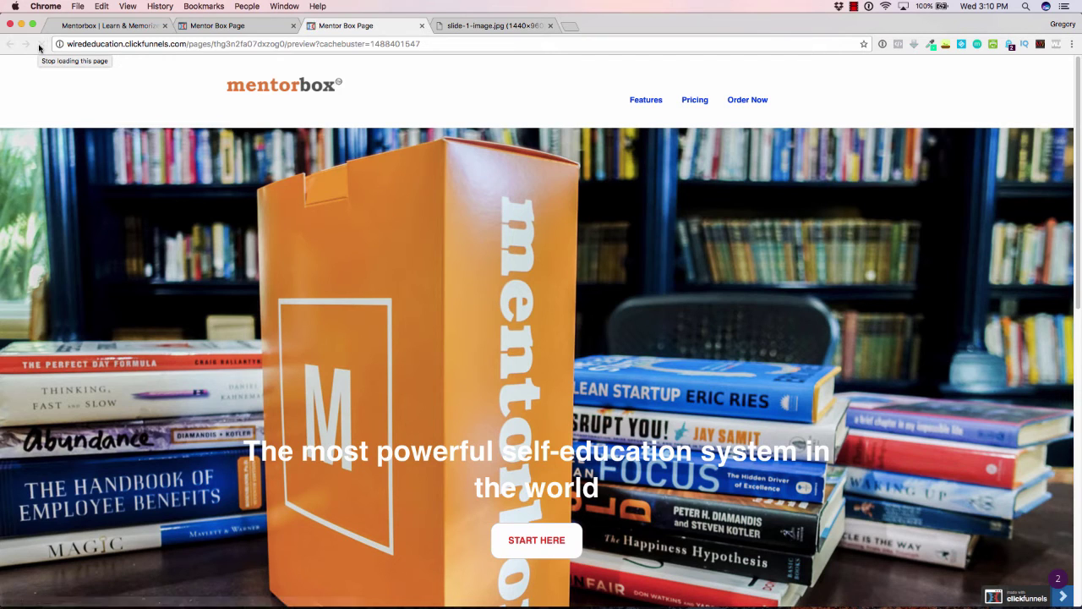
# - Look over the page in the editor and compare its header navigation links with those on mentorbox.com
pyautogui.click(246, 28)
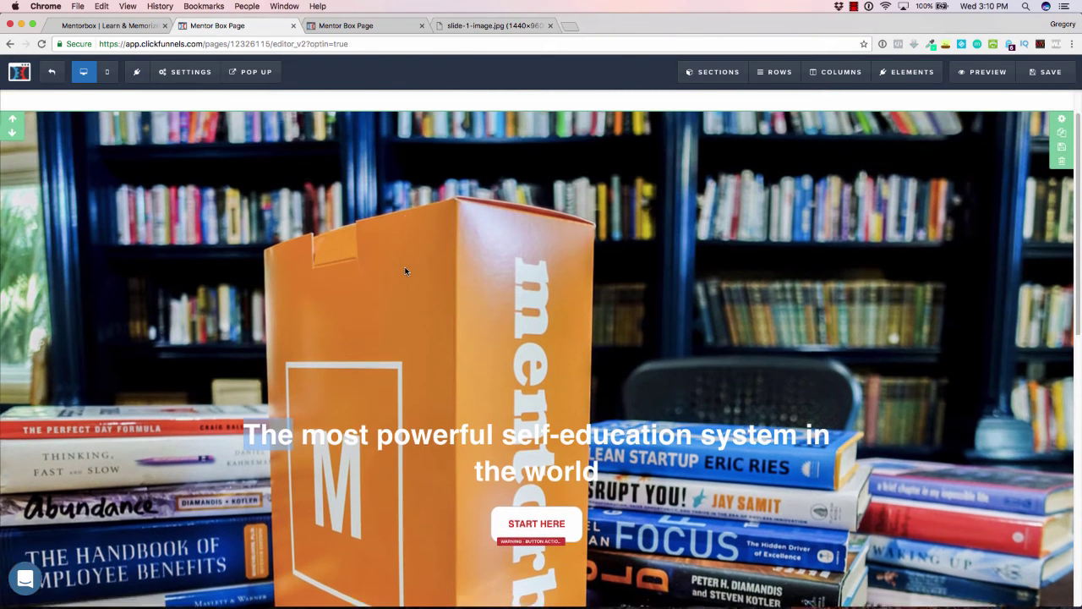
pyautogui.scroll(-5, 405, 271)
pyautogui.scroll(-3, 405, 271)
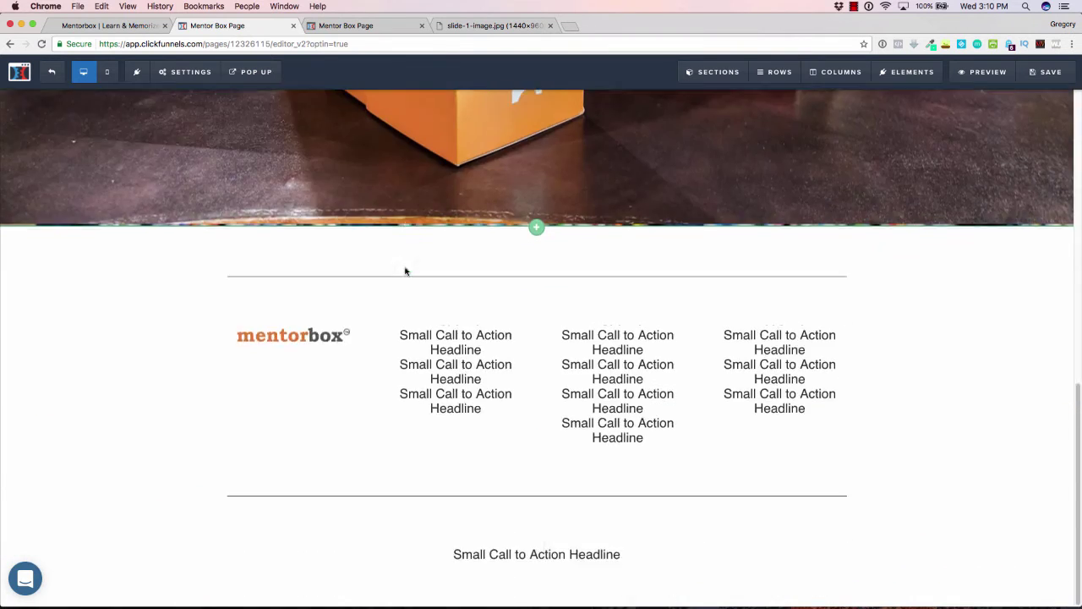
pyautogui.scroll(8, 404, 270)
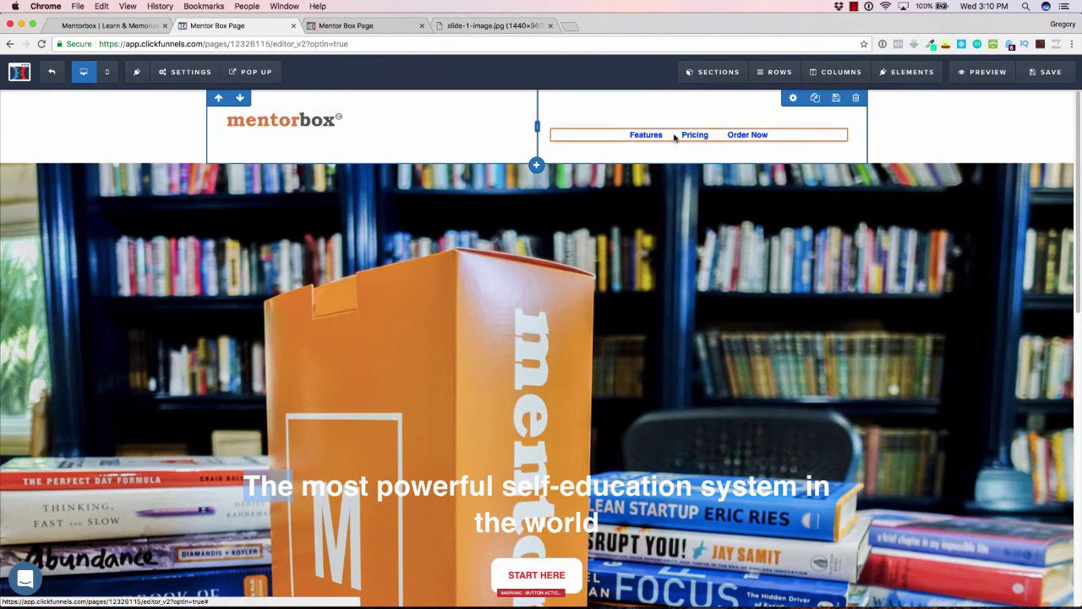
pyautogui.click(151, 28)
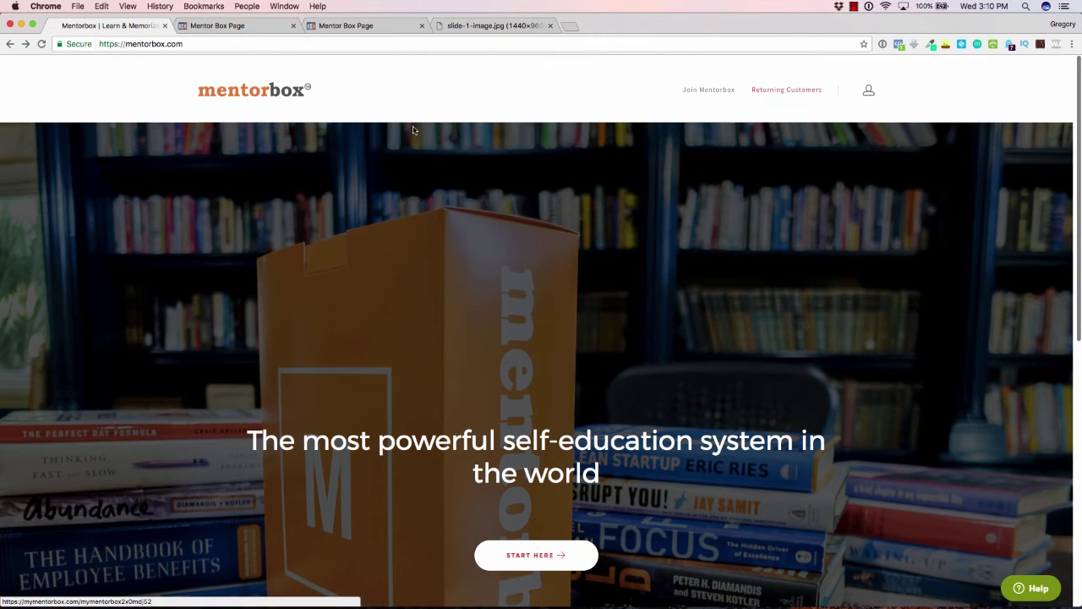
pyautogui.click(252, 28)
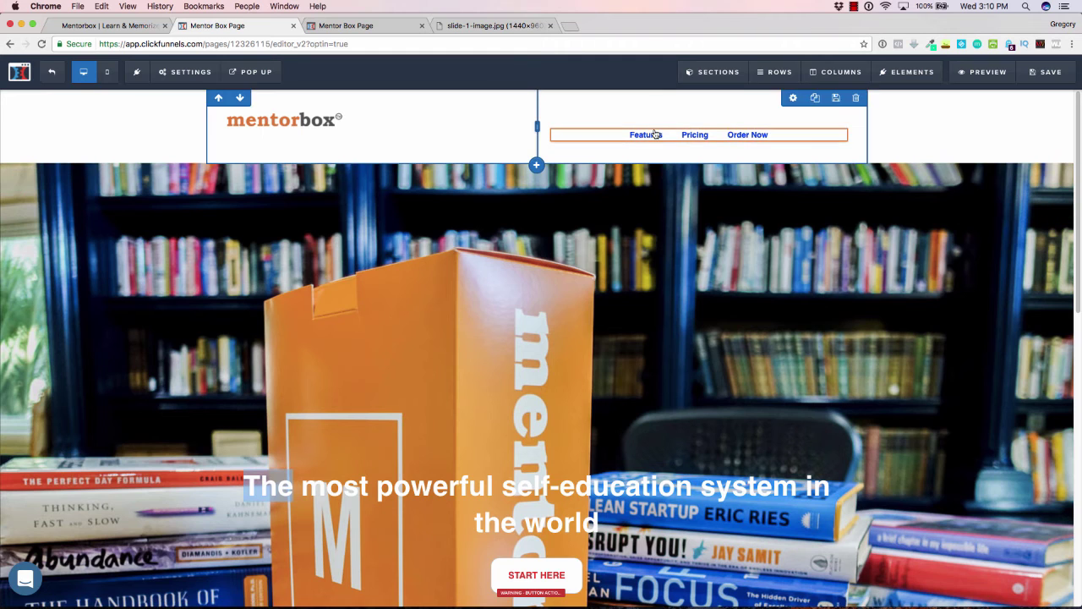
# - Change the first header navigation link's text from Features to Join Mentorbox
pyautogui.click(796, 121)
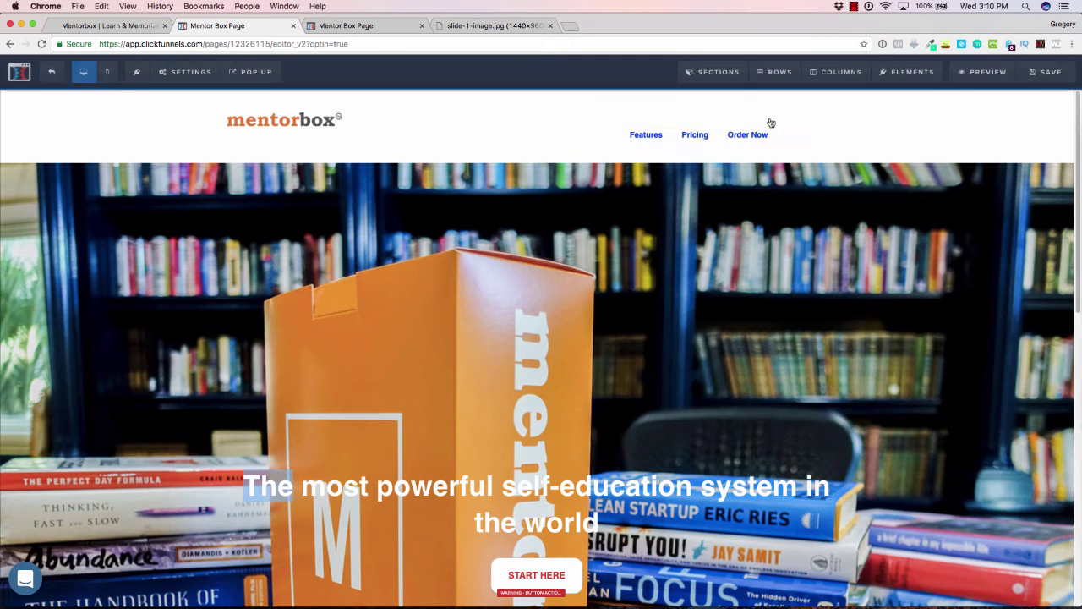
pyautogui.press('super+a')
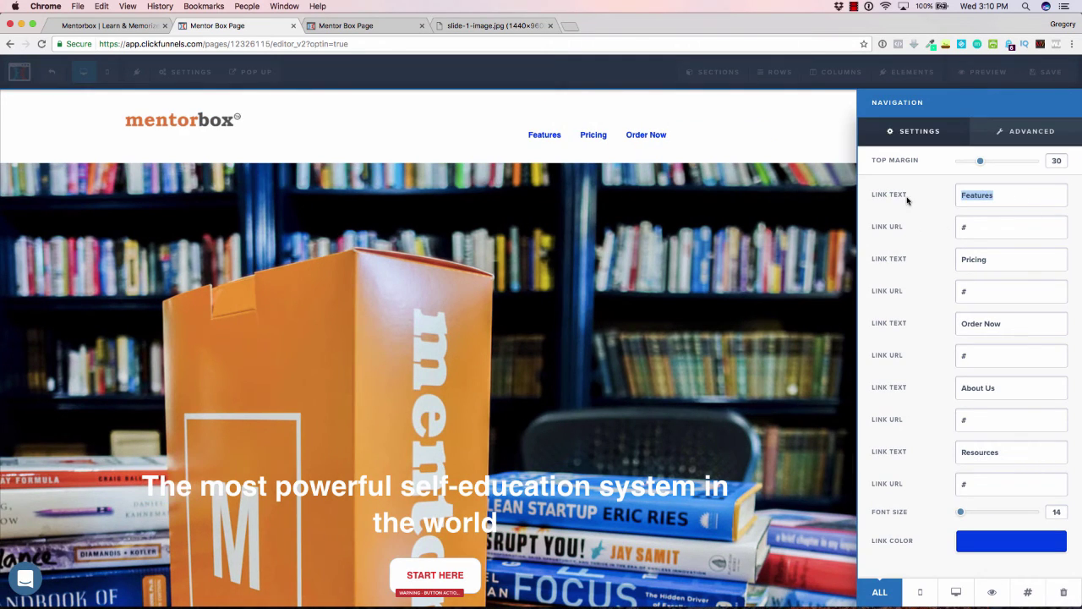
pyautogui.write('Join M')
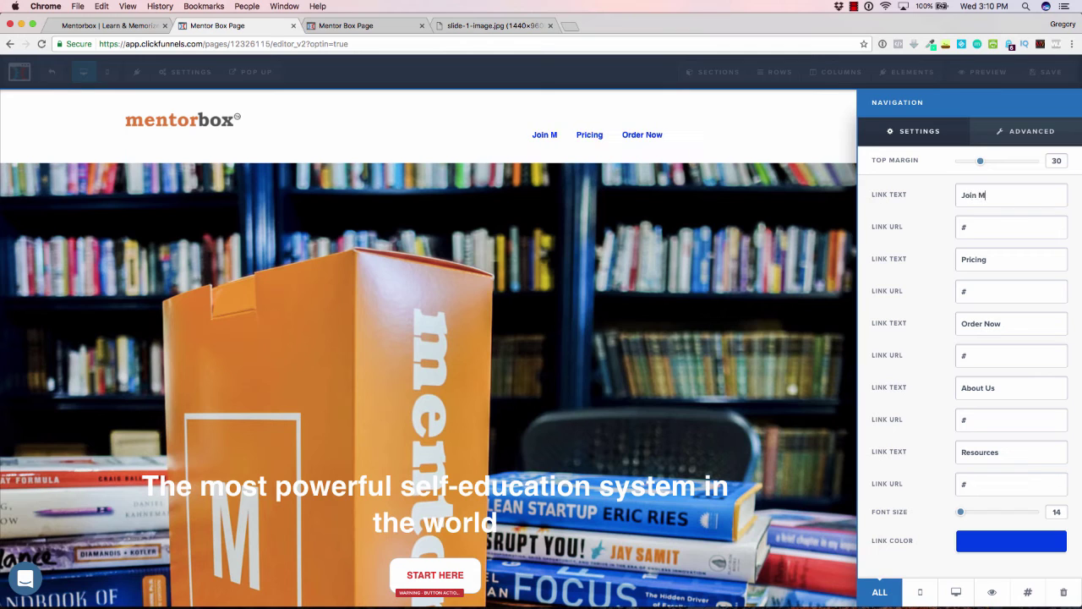
pyautogui.write('entorbox')
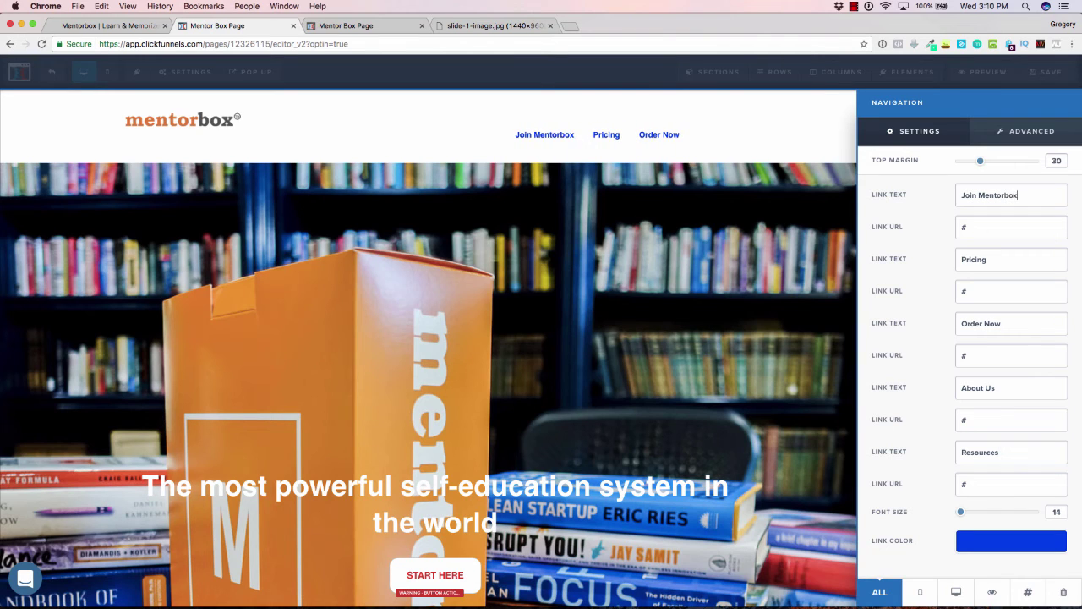
# - Replace the second header navigation link's text, Pricing, with Returning Customers
pyautogui.click(1003, 257)
pyautogui.press('super+a')
pyautogui.press('BackSpace')
pyautogui.write('Return')
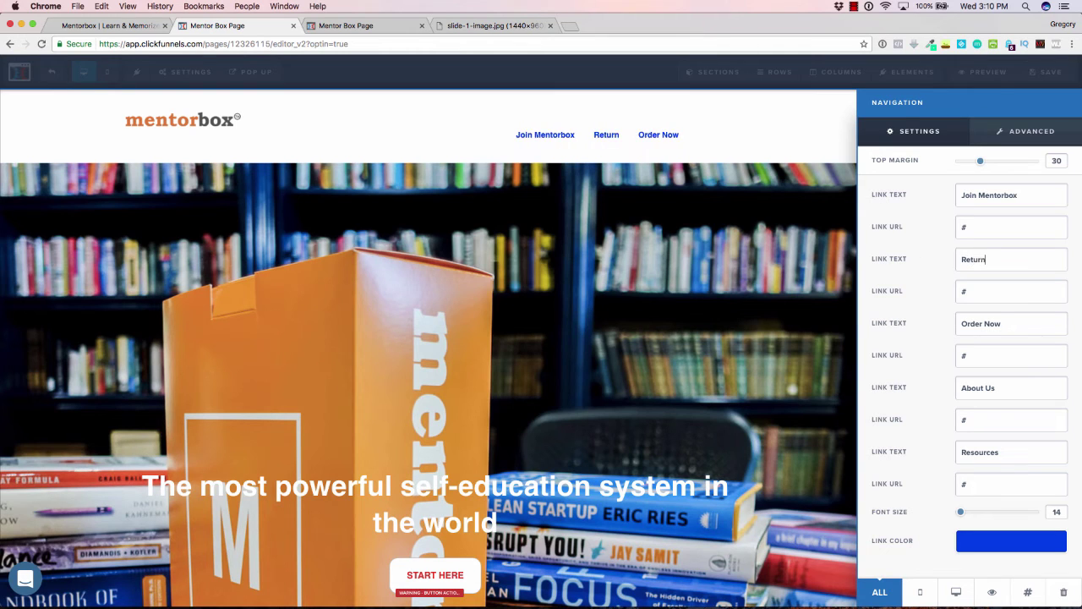
pyautogui.write('ing Customers')
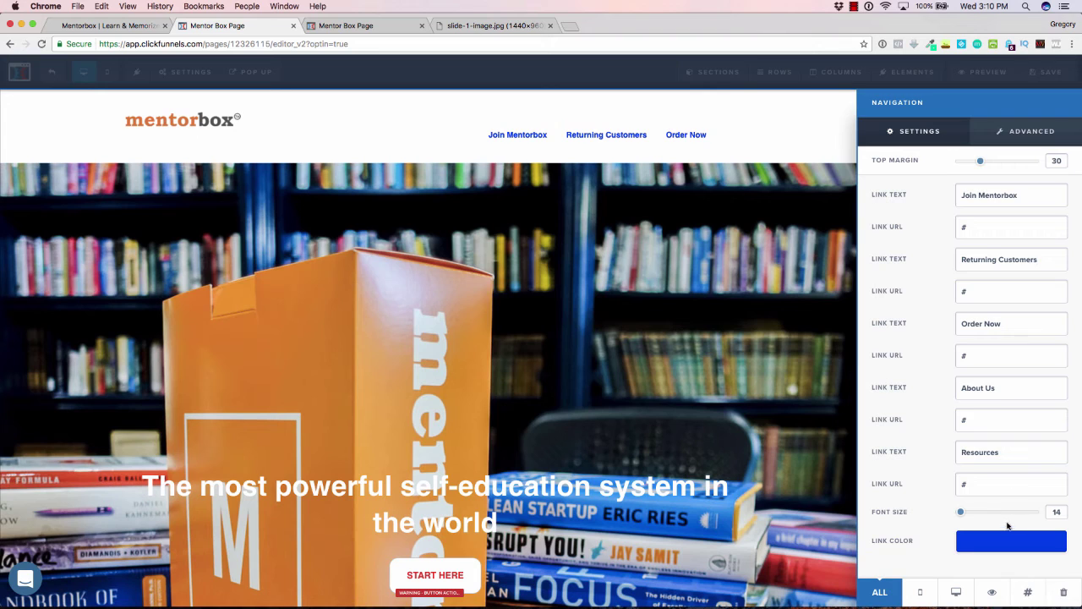
# - Set the header navigation's link color to the grey conversion color #888888
pyautogui.click(981, 536)
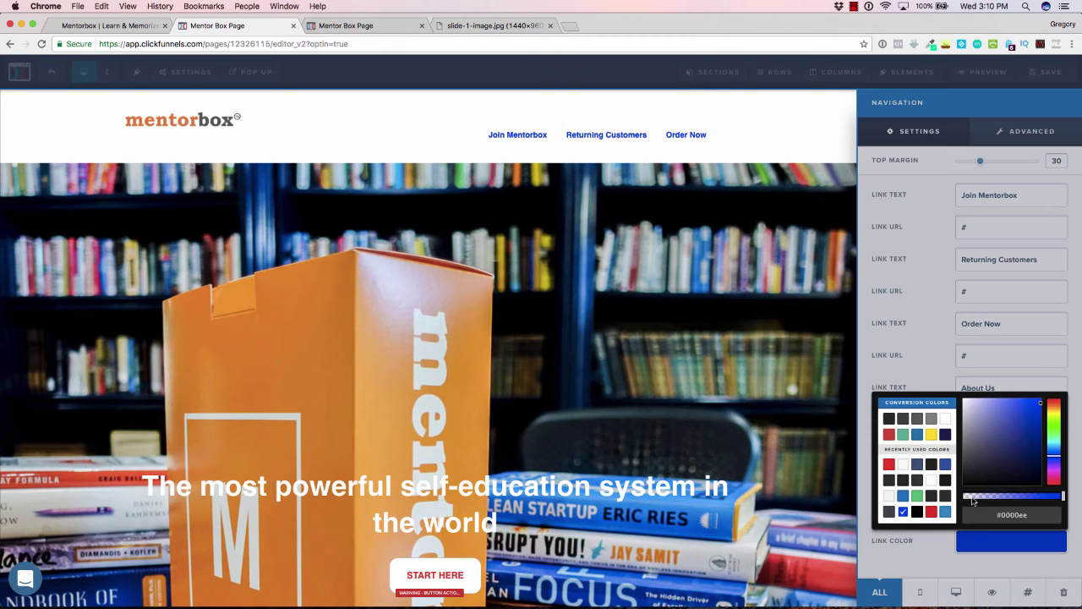
pyautogui.click(932, 419)
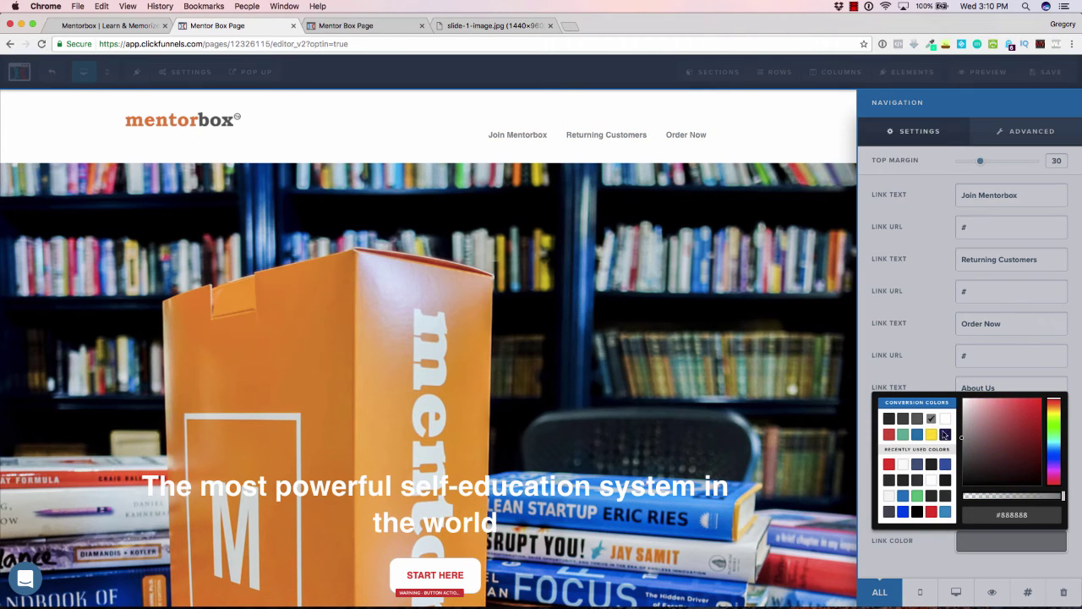
pyautogui.click(938, 333)
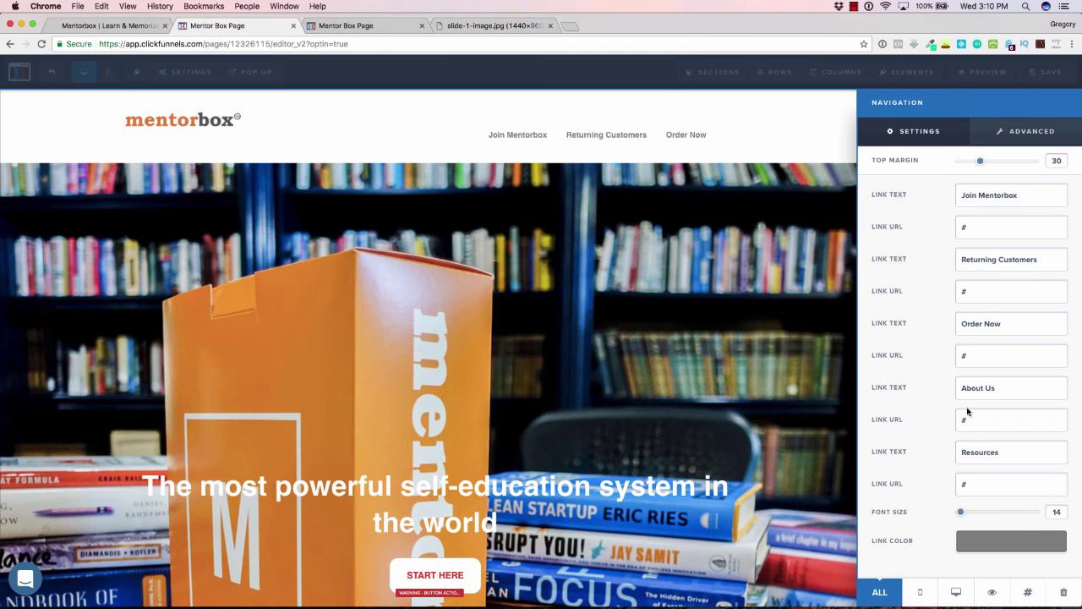
# - Set the header navigation's font size to 12 and its top margin to 5, and close its settings
pyautogui.doubleClick(1056, 511)
pyautogui.write('12')
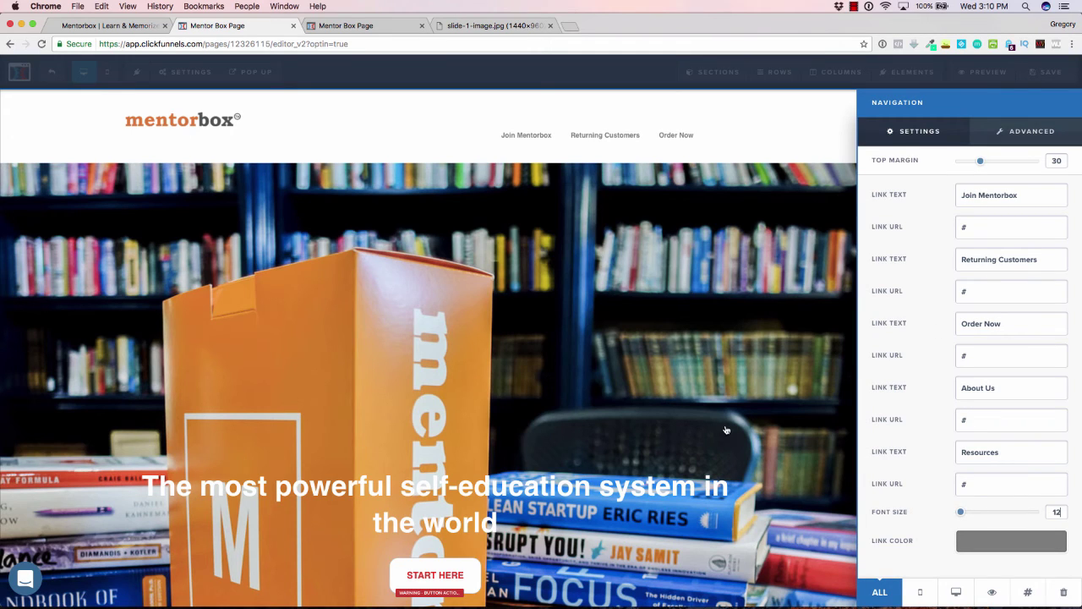
pyautogui.moveTo(980, 160); pyautogui.dragTo(960, 168)
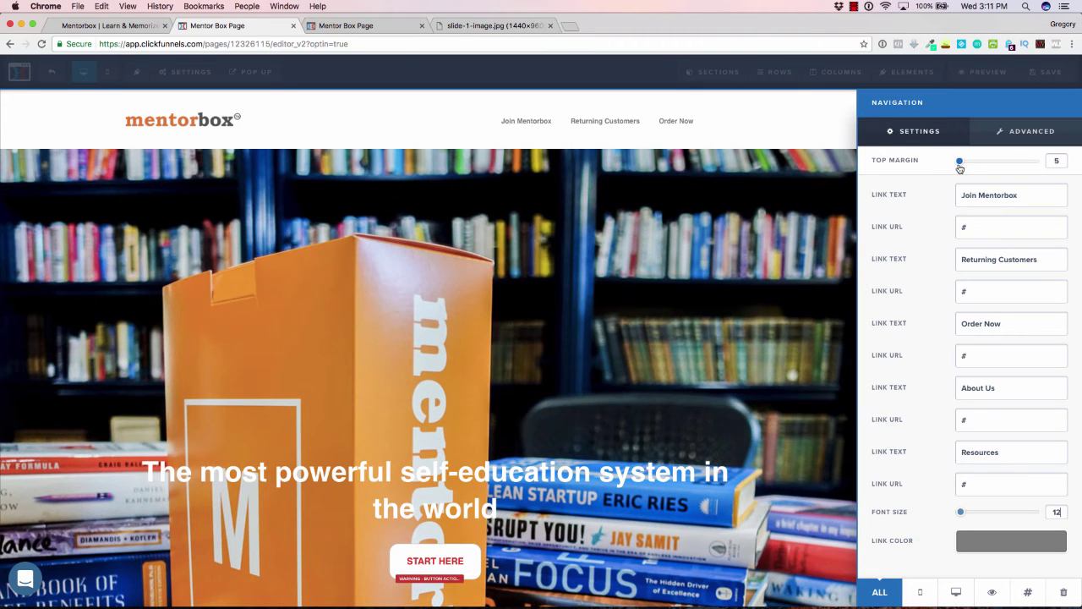
pyautogui.click(809, 221)
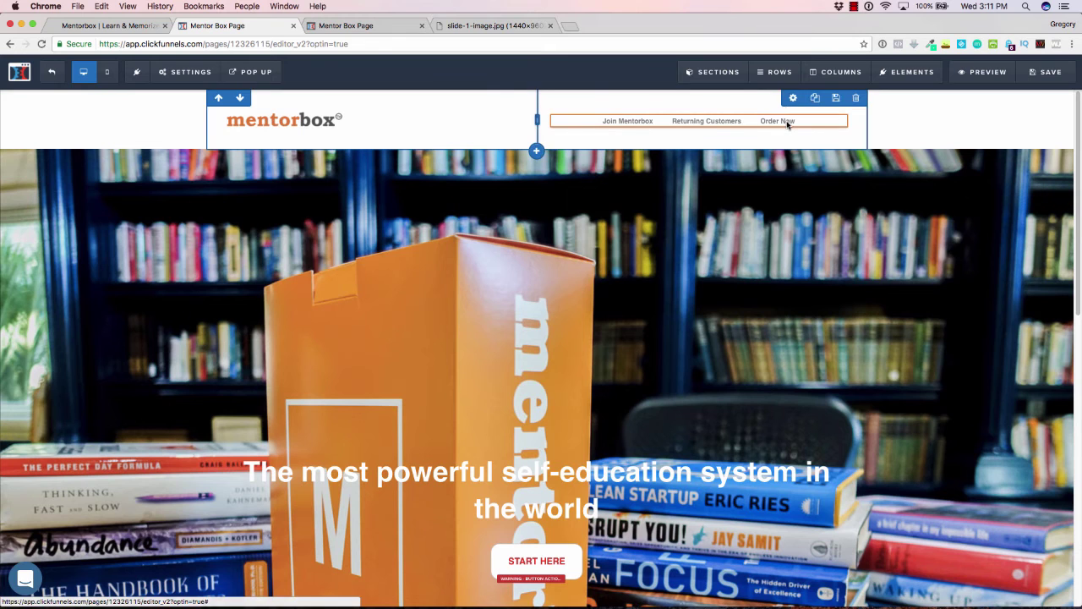
# - Compare the page's header links and footer layout in the editor with those on mentorbox.com
pyautogui.click(119, 25)
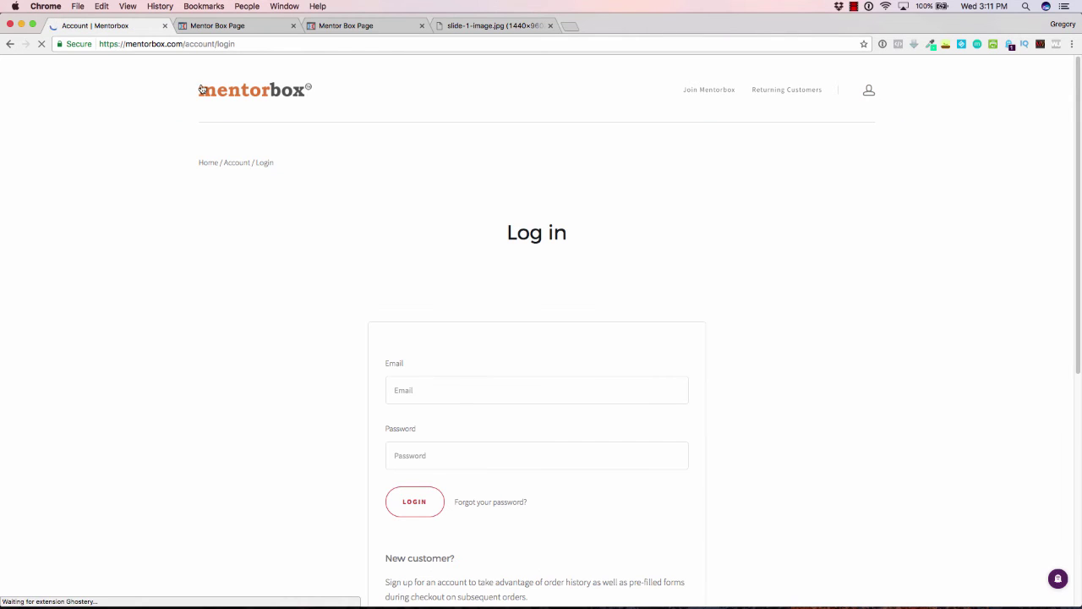
pyautogui.click(10, 44)
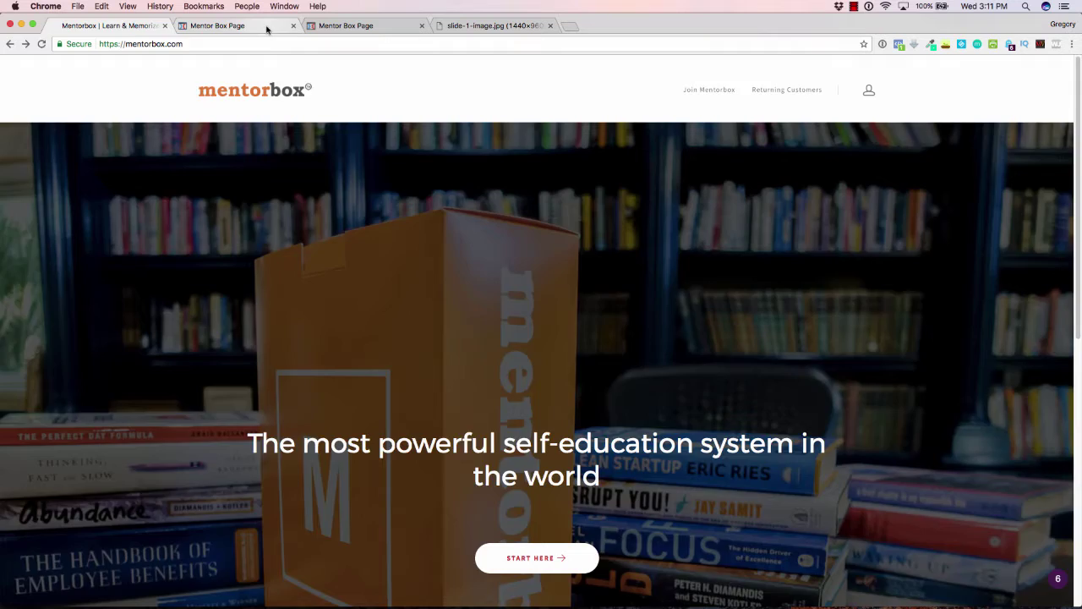
pyautogui.click(266, 27)
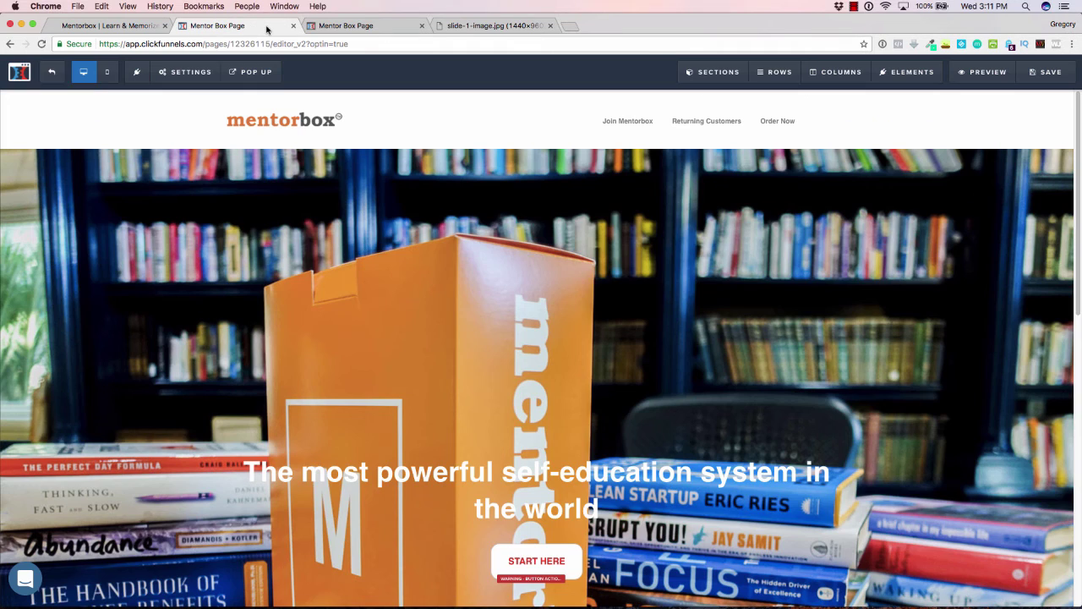
pyautogui.click(152, 27)
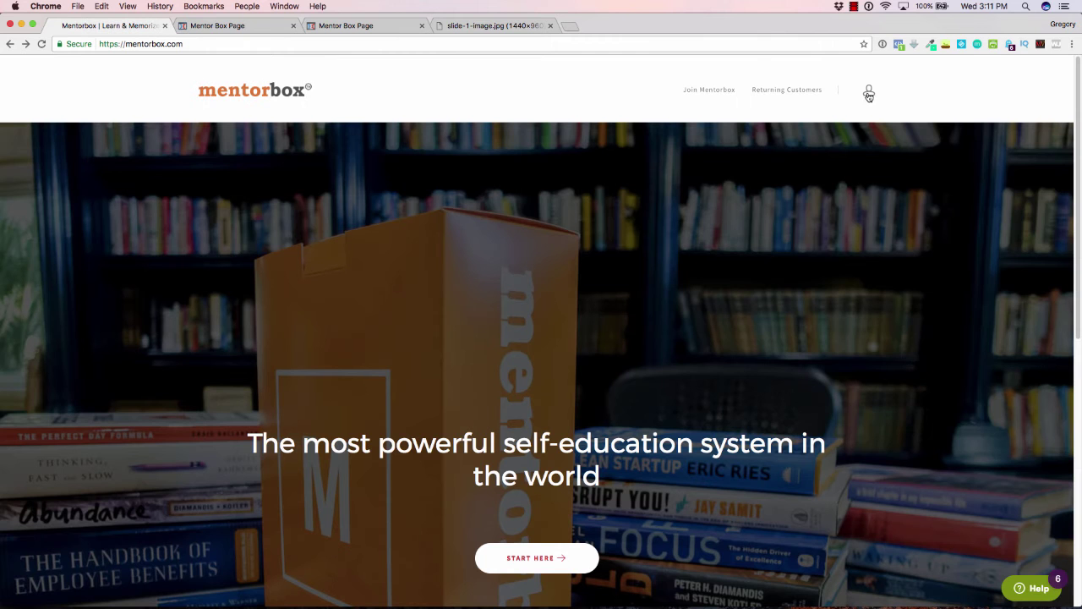
pyautogui.click(197, 28)
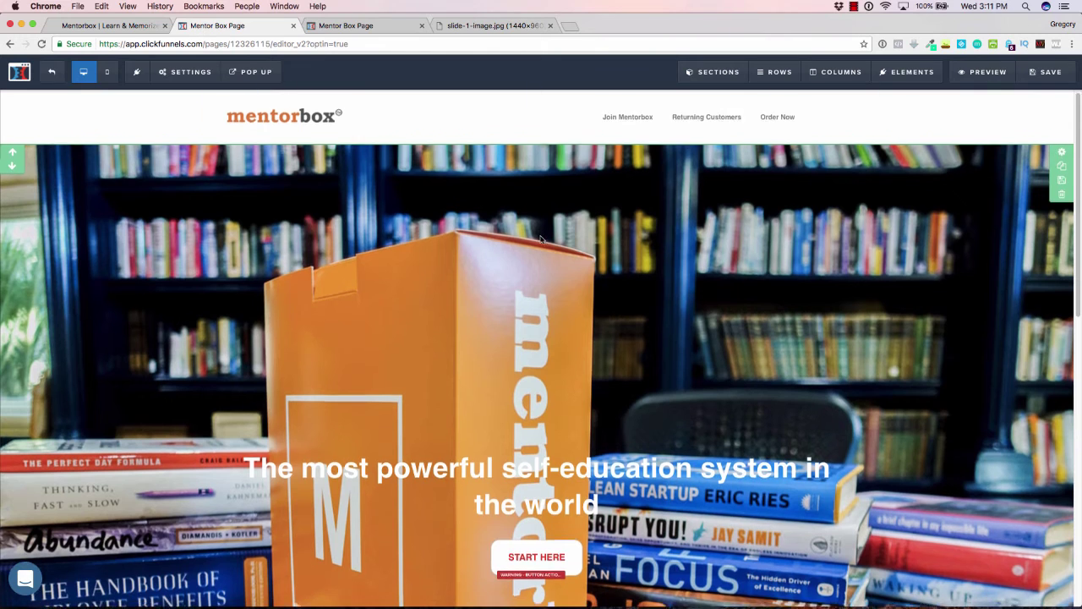
pyautogui.scroll(-10, 542, 240)
pyautogui.scroll(3, 541, 240)
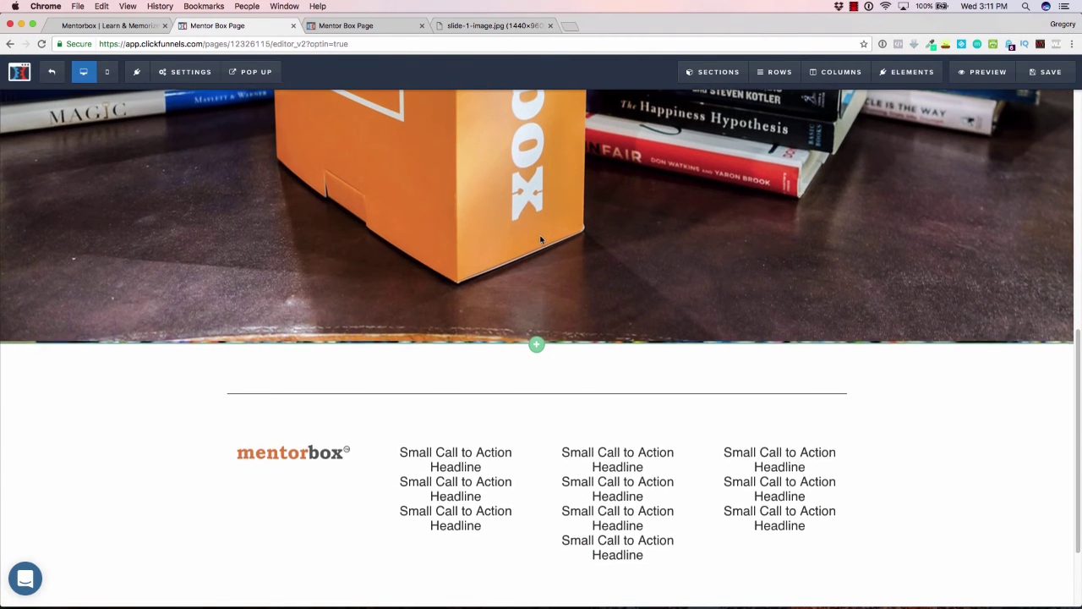
pyautogui.click(110, 25)
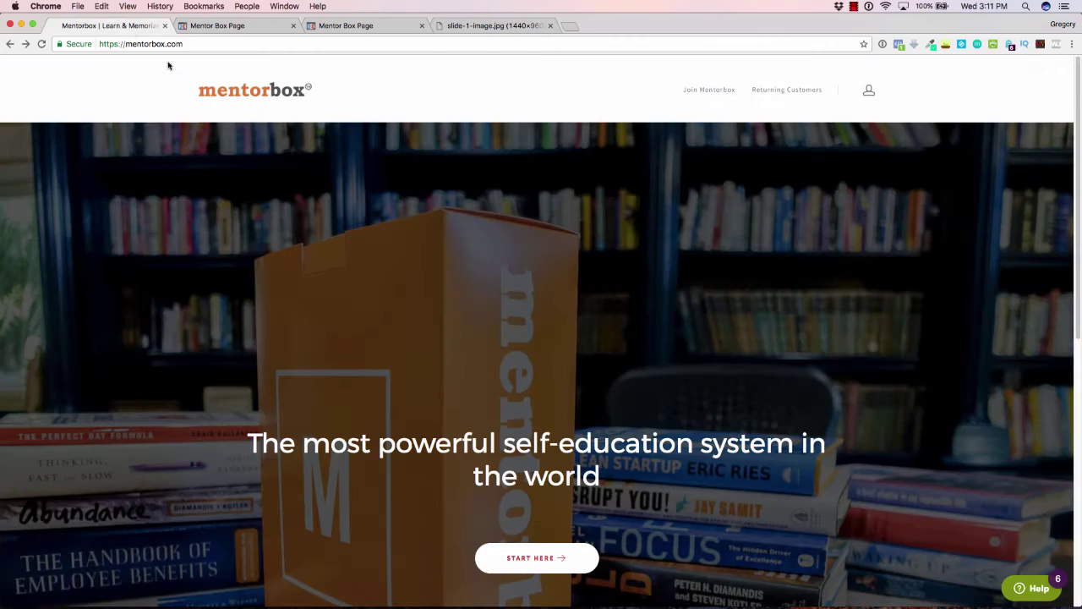
pyautogui.scroll(-5, 342, 276)
pyautogui.scroll(-3, 343, 276)
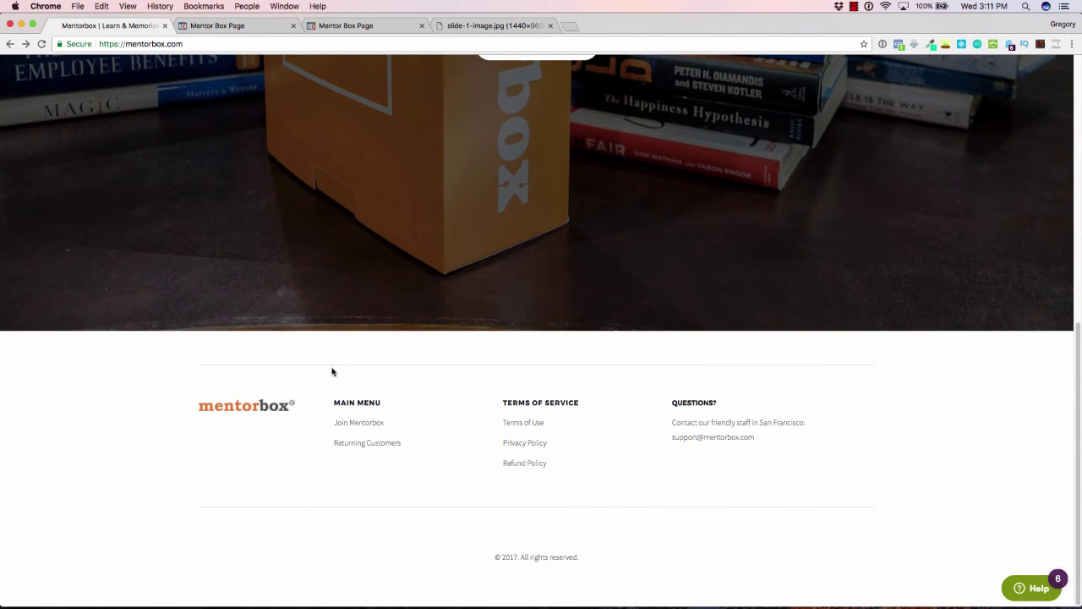
# - In the page editor, lighten the divider above the footer columns to background color #e5e5e5 and close its settings
pyautogui.click(248, 26)
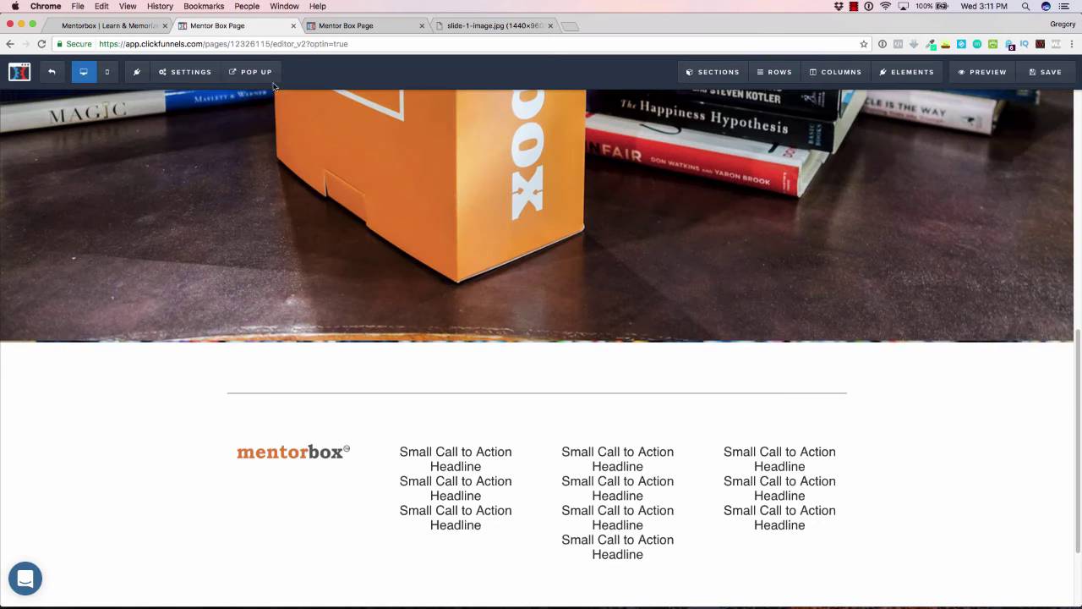
pyautogui.click(501, 394)
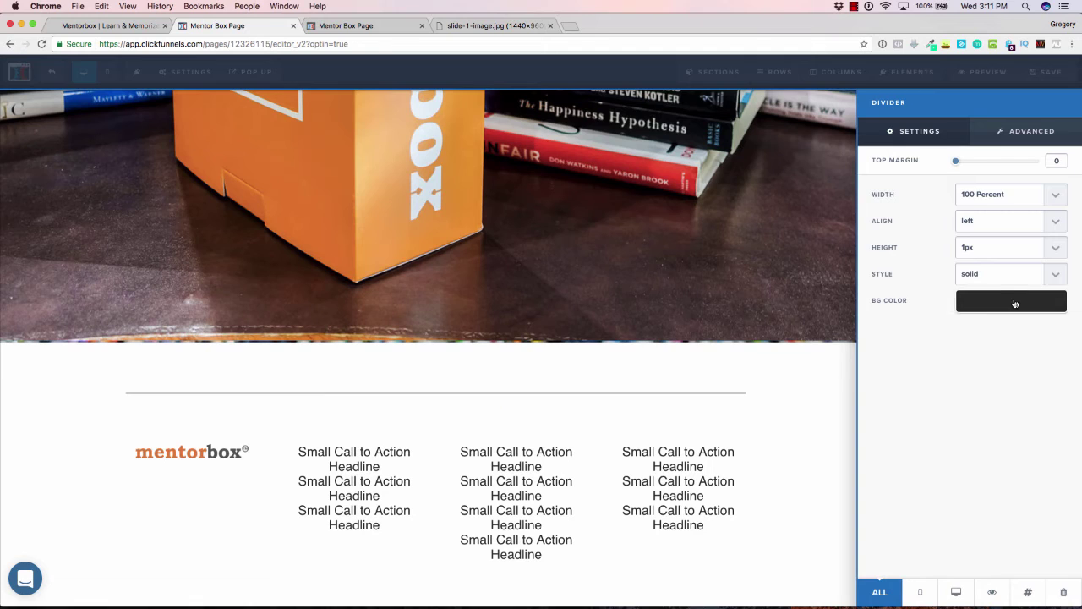
pyautogui.click(1009, 303)
pyautogui.click(931, 340)
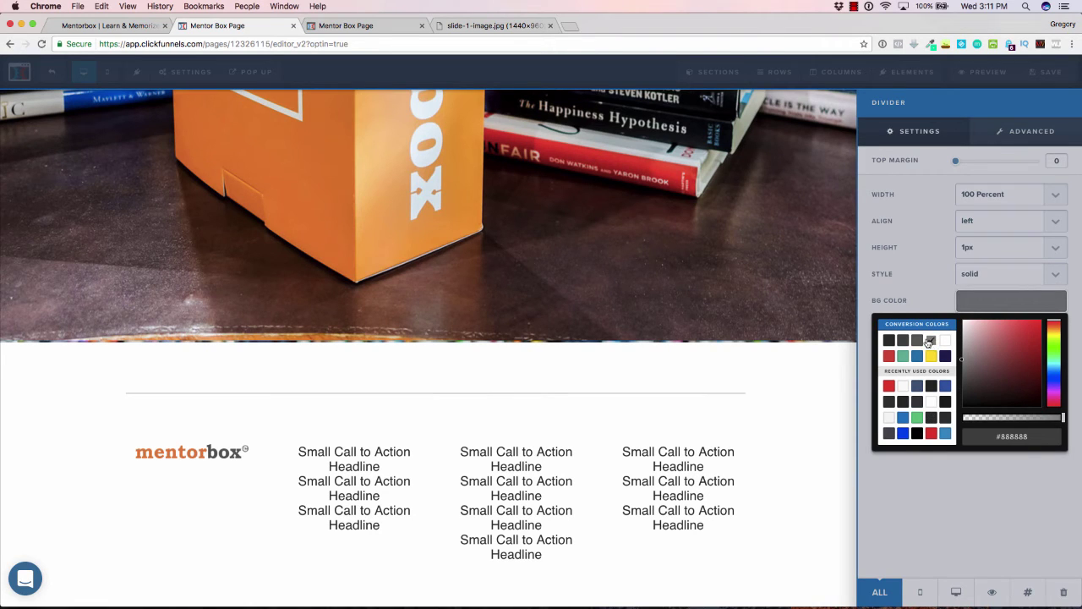
pyautogui.click(963, 356)
pyautogui.moveTo(963, 356); pyautogui.dragTo(961, 329)
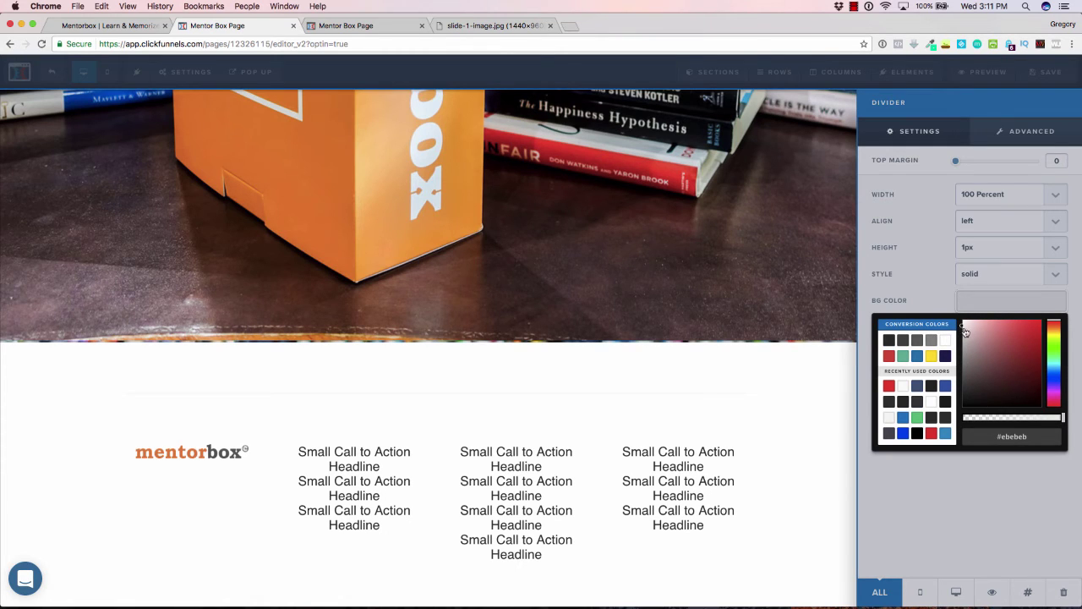
pyautogui.moveTo(962, 328); pyautogui.dragTo(962, 330)
pyautogui.click(1013, 437)
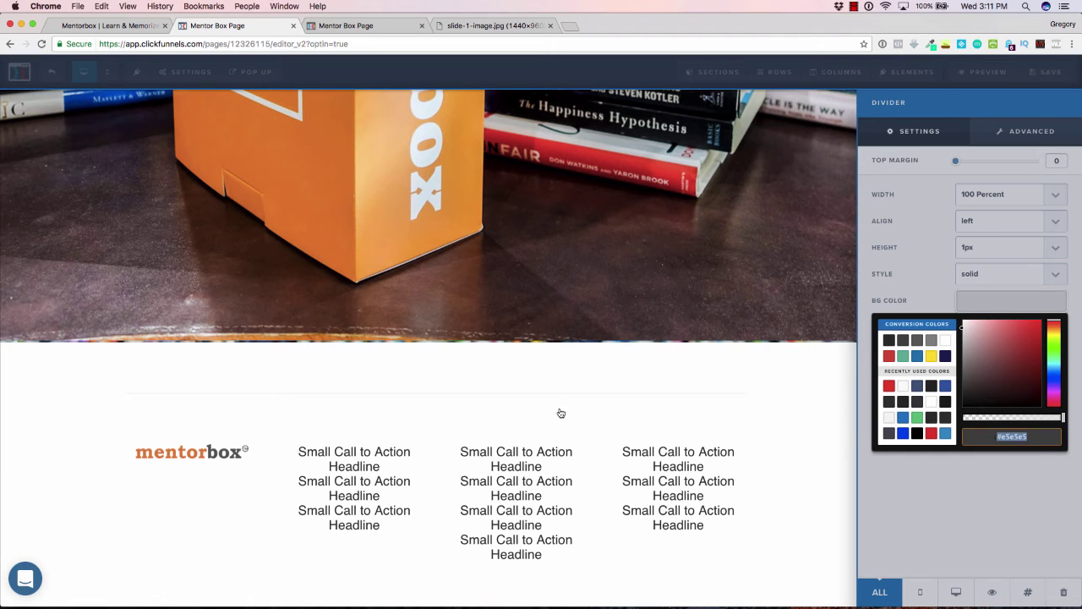
pyautogui.click(561, 412)
# - Sample the color of the line above the footer columns on mentorbox.com with the page color picker, enlarging the page to hit it
pyautogui.scroll(10, 559, 407)
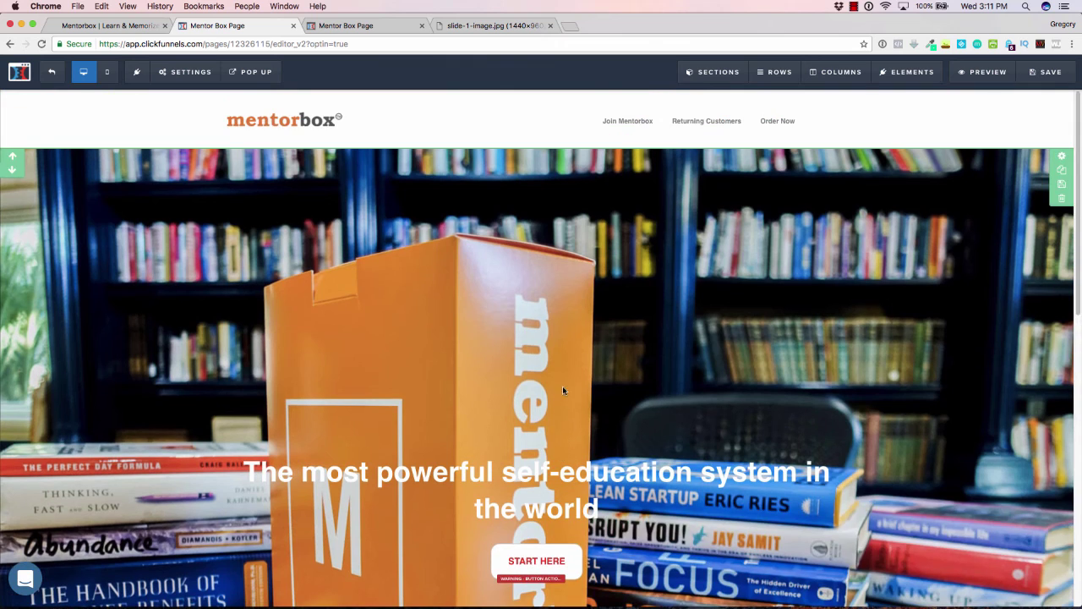
pyautogui.click(139, 26)
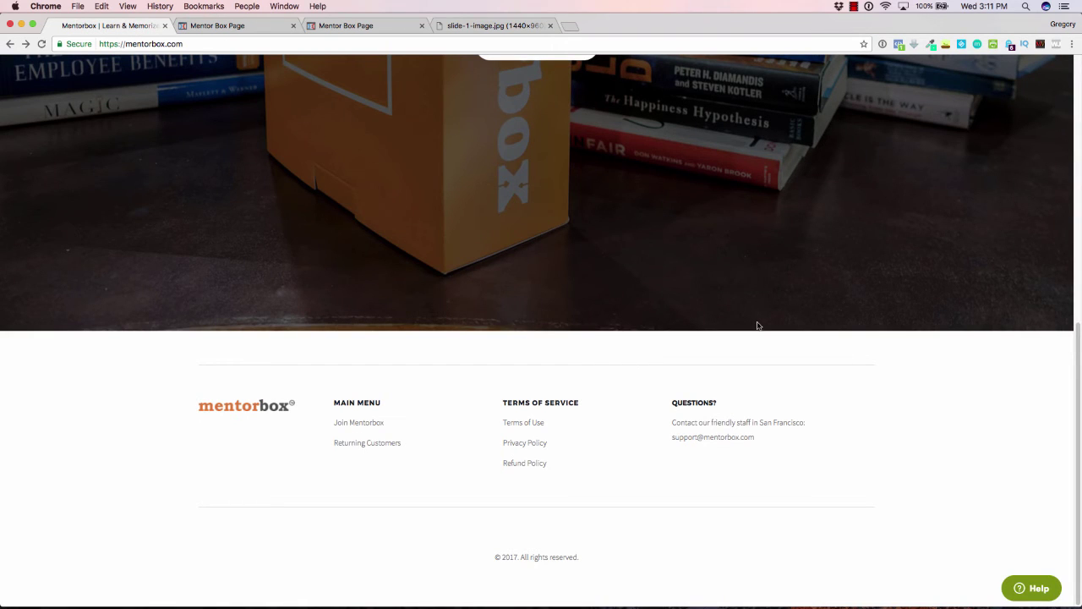
pyautogui.click(931, 45)
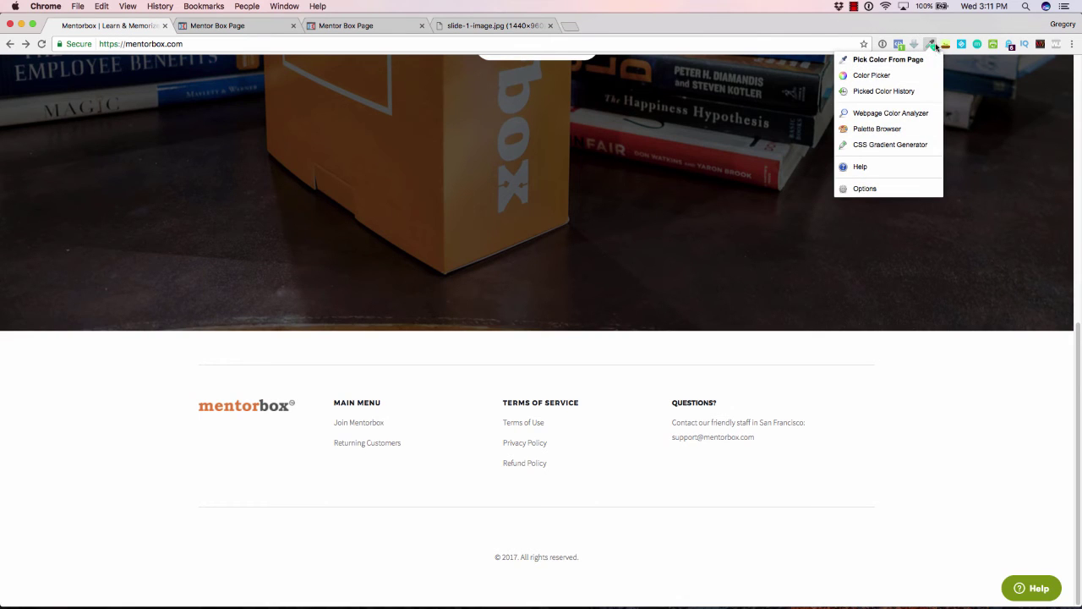
pyautogui.click(881, 62)
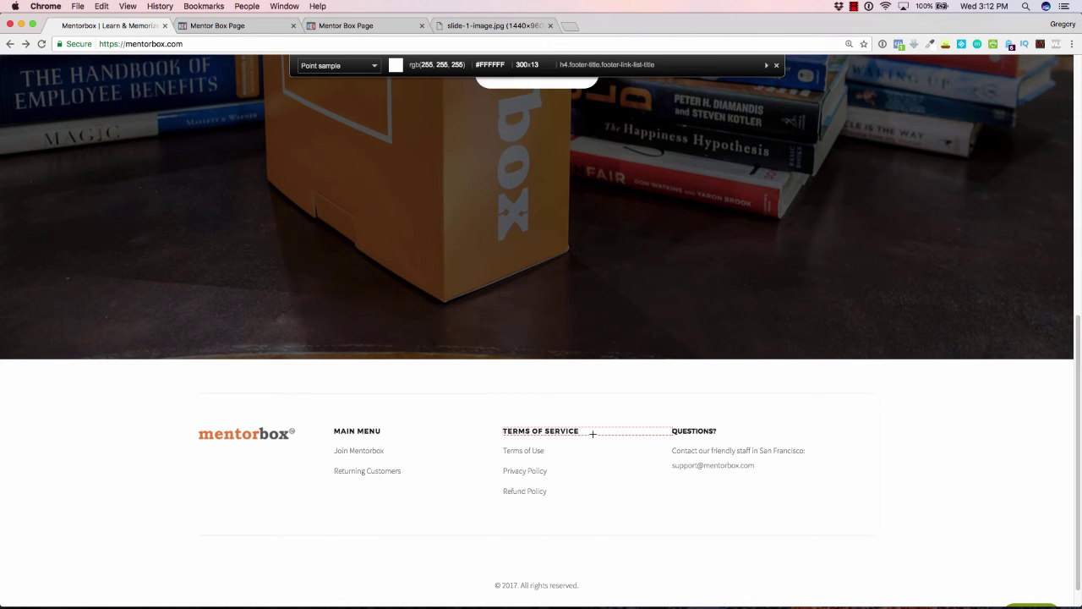
pyautogui.press('super+equal')
pyautogui.press('super+equal')
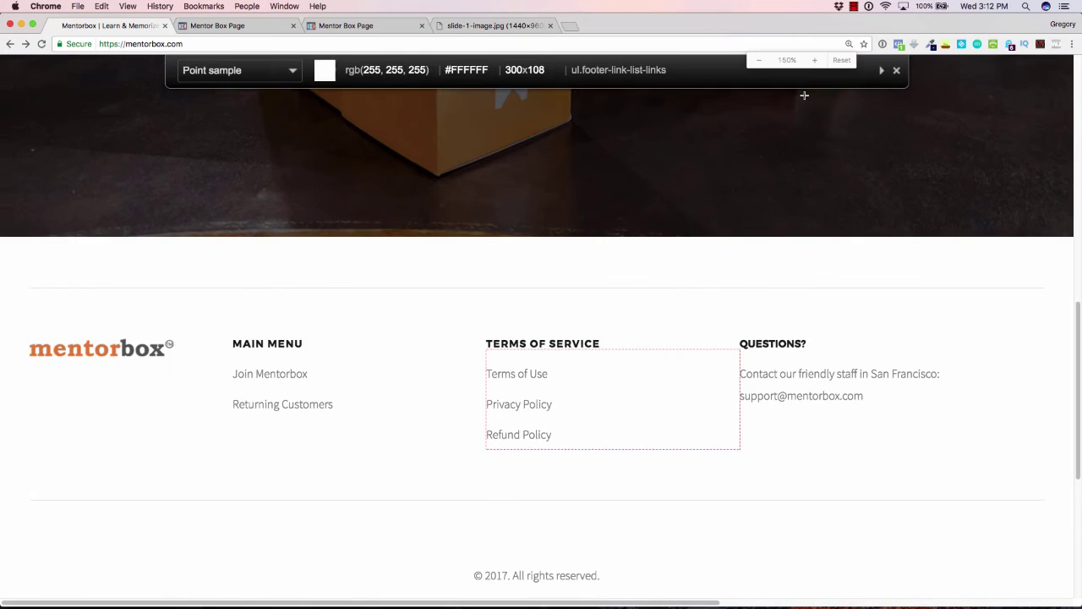
pyautogui.scroll(-2, 804, 95)
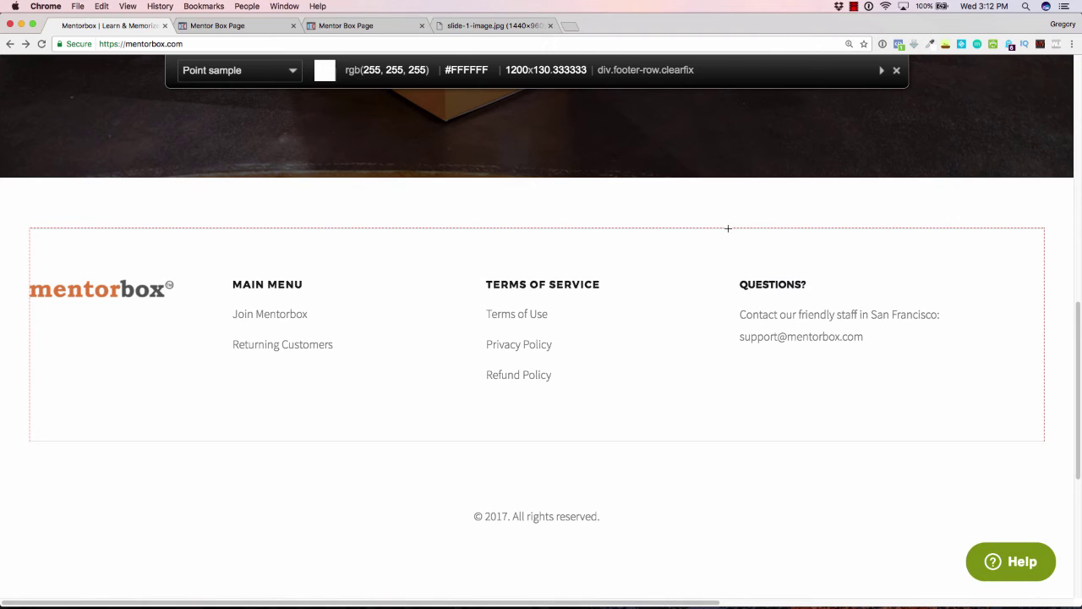
pyautogui.click(728, 228)
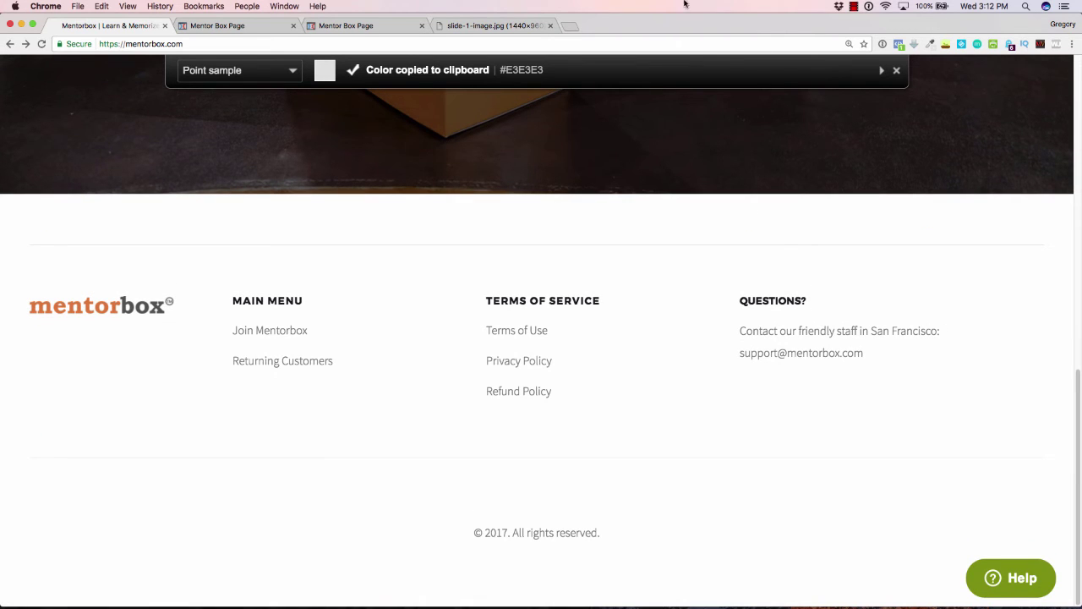
# - In the page editor, set the background color of the divider above the footer columns to #e3e3e3
pyautogui.click(236, 25)
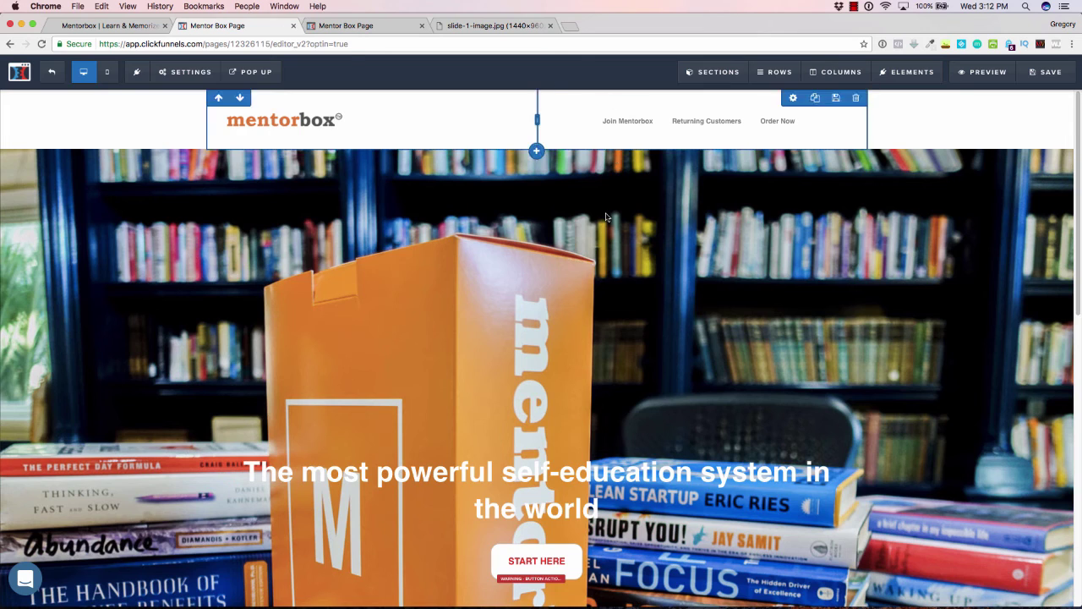
pyautogui.scroll(-5, 581, 297)
pyautogui.scroll(-3, 582, 297)
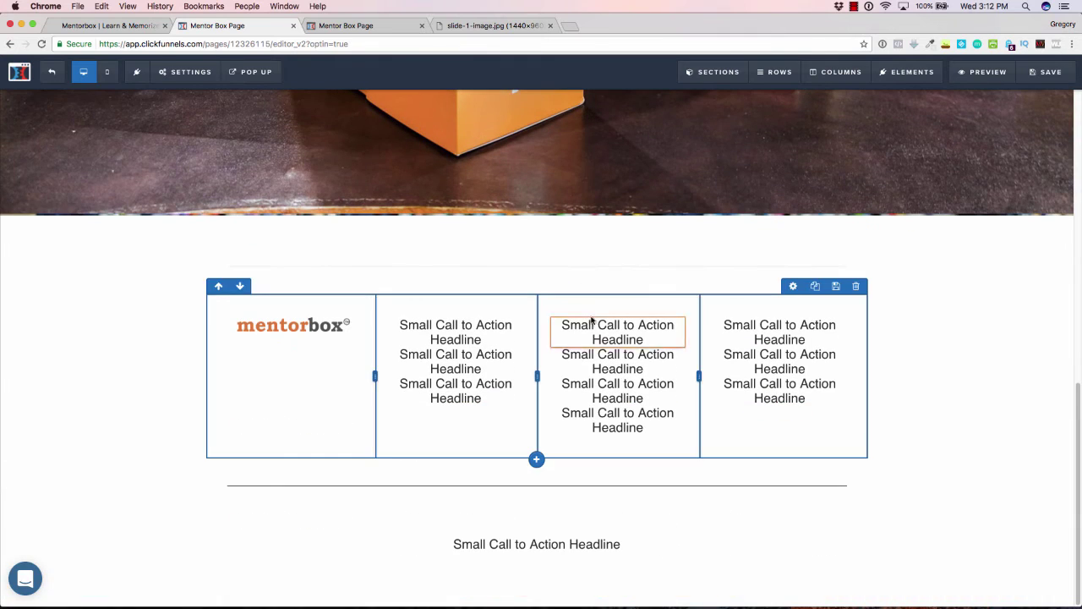
pyautogui.click(616, 268)
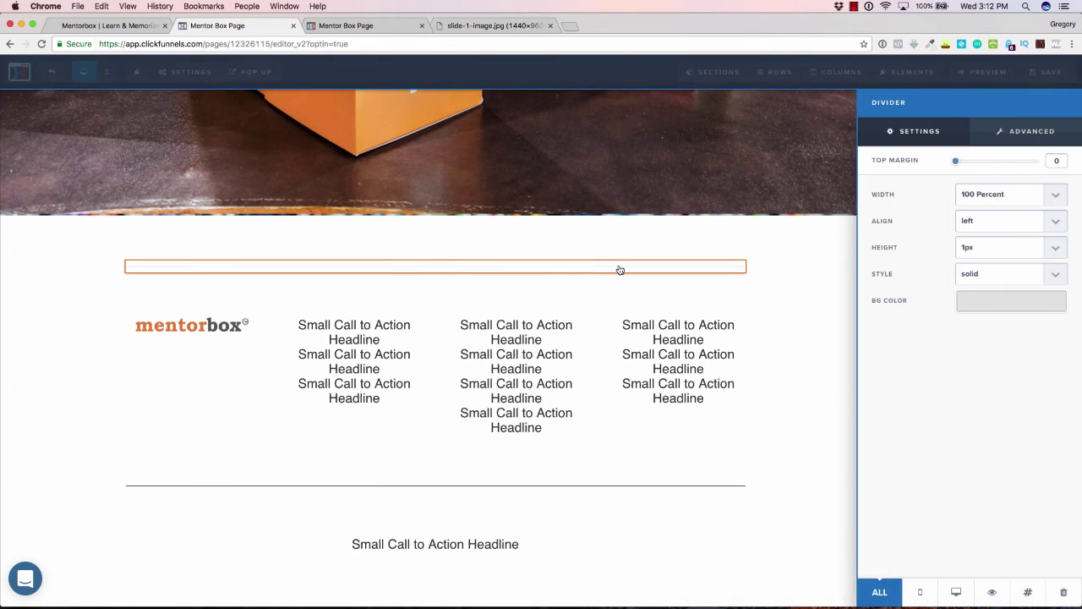
pyautogui.click(960, 301)
pyautogui.click(1037, 436)
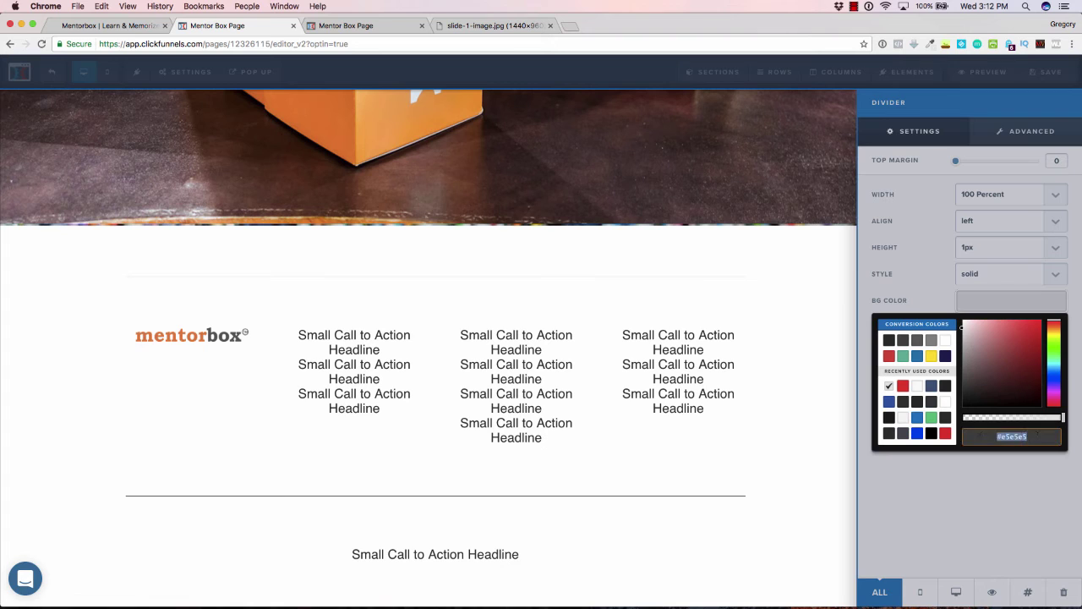
pyautogui.write('#e3e3e3')
pyautogui.click(869, 376)
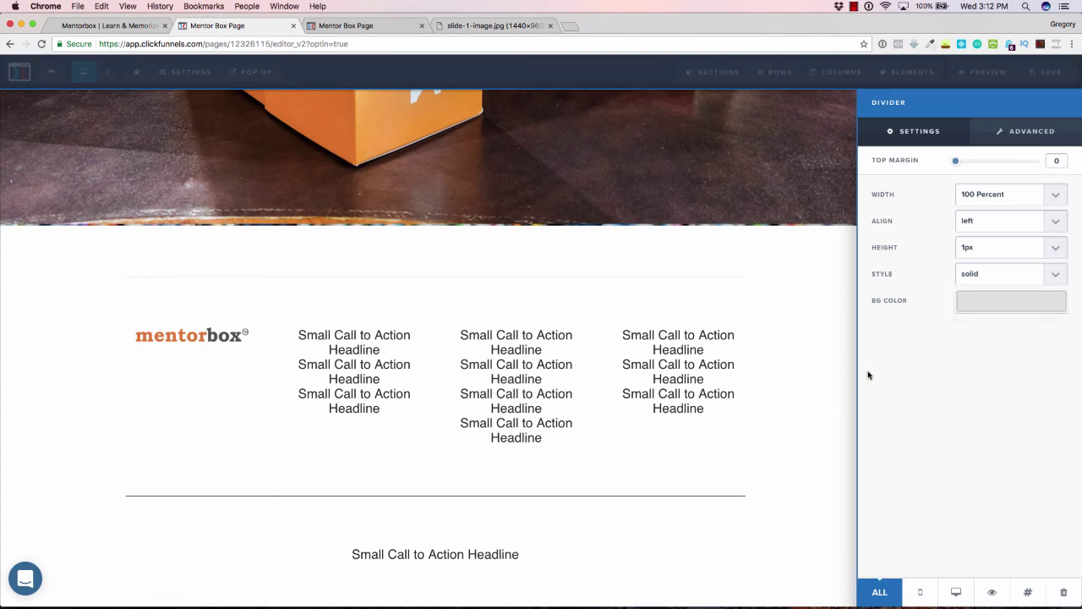
# - Apply the most recently used light gray as the background color of the divider below the footer columns and close its settings
pyautogui.click(721, 503)
pyautogui.click(710, 499)
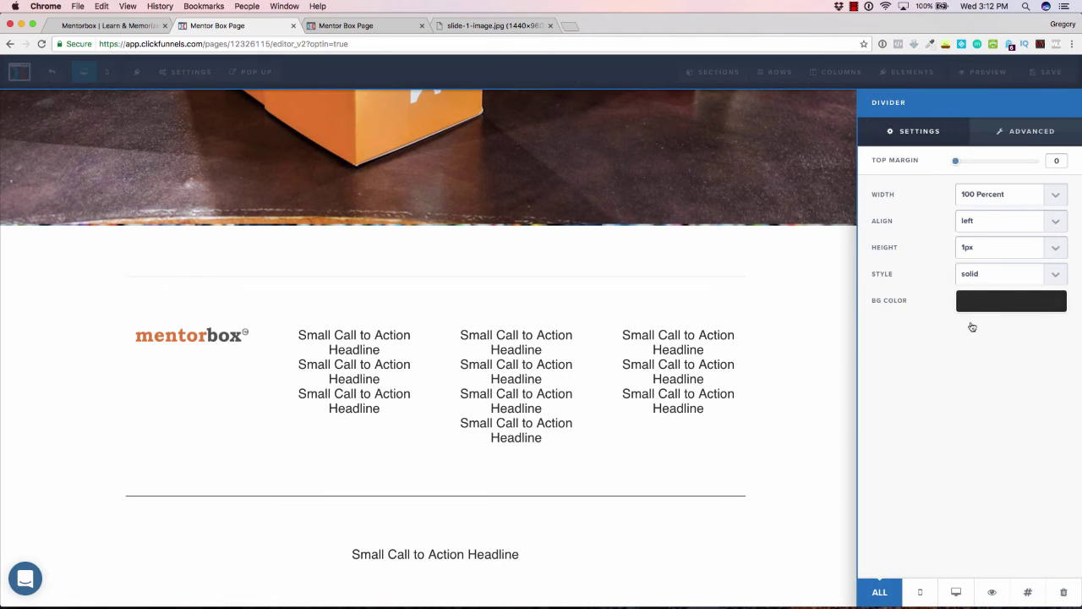
pyautogui.click(983, 305)
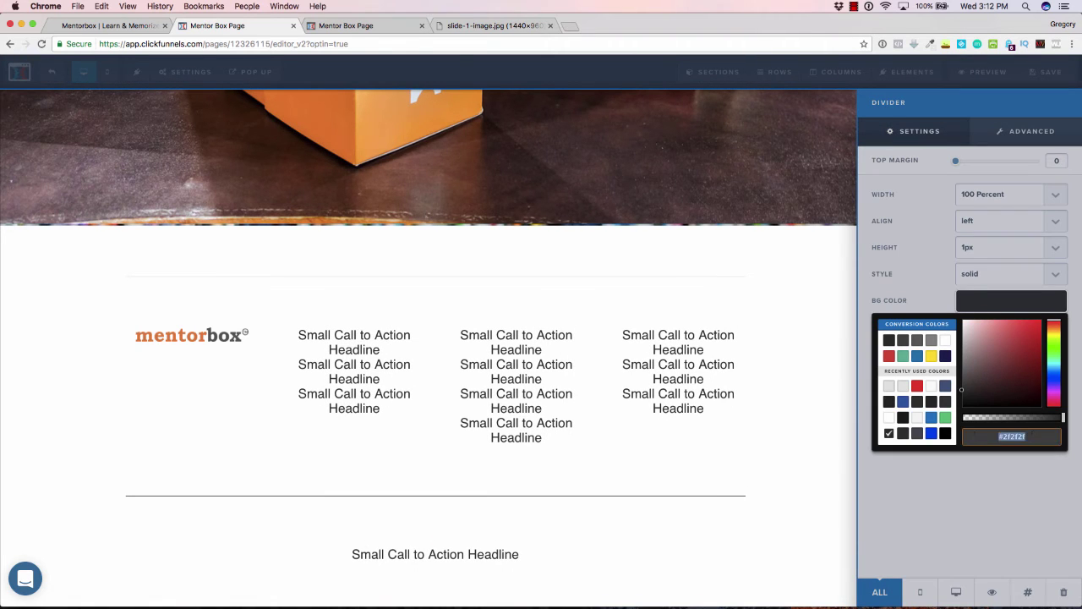
pyautogui.click(889, 385)
pyautogui.click(792, 471)
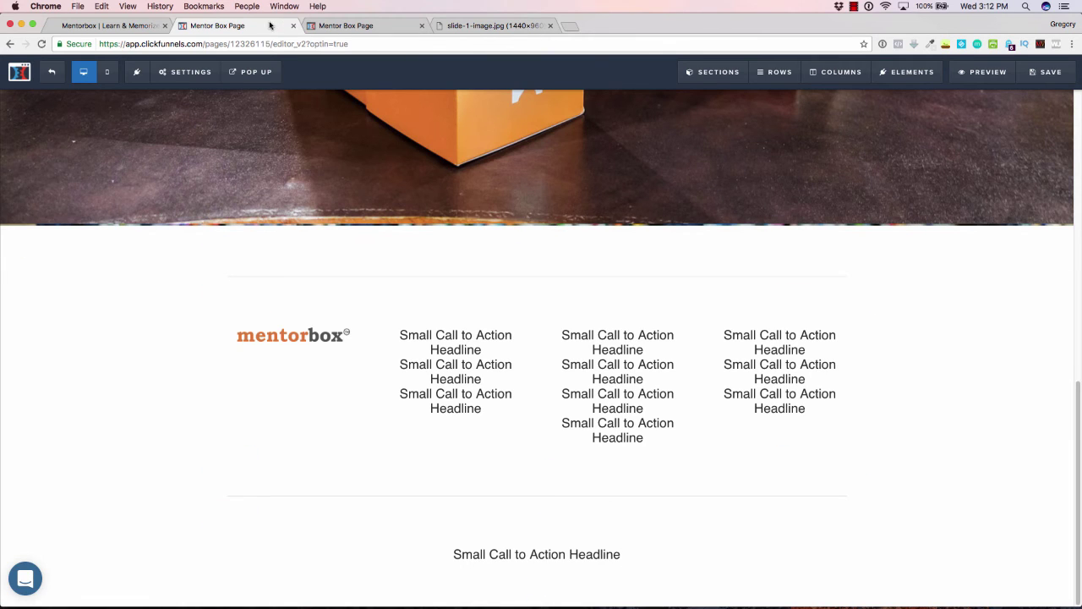
# - On mentorbox.com, reset the page zoom to 100% and copy the footer line "© 2017. All rights reserved."
pyautogui.click(126, 27)
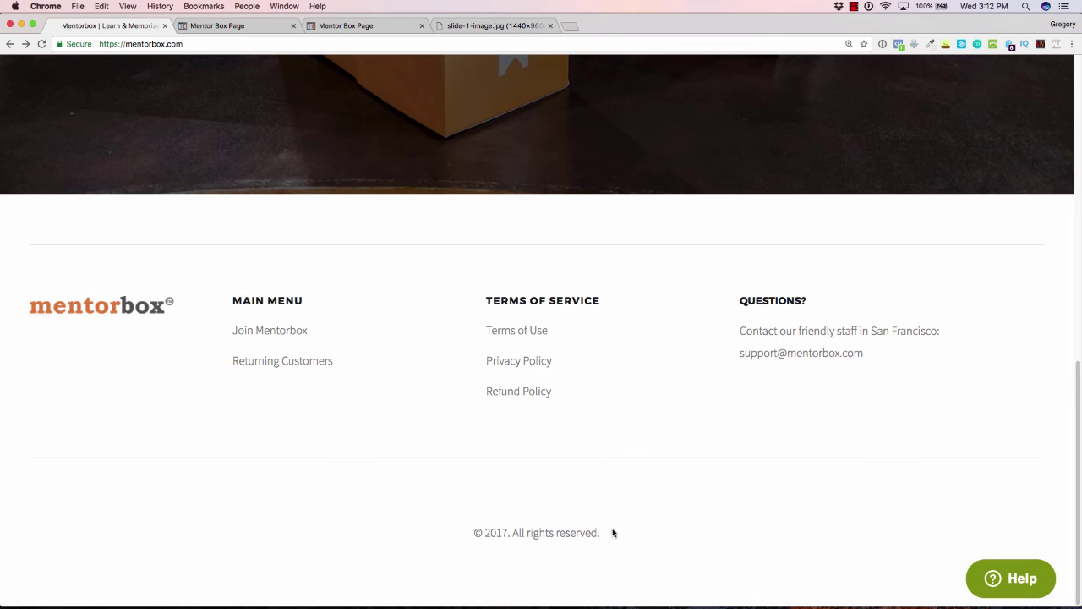
pyautogui.press('super+equal')
pyautogui.click(844, 61)
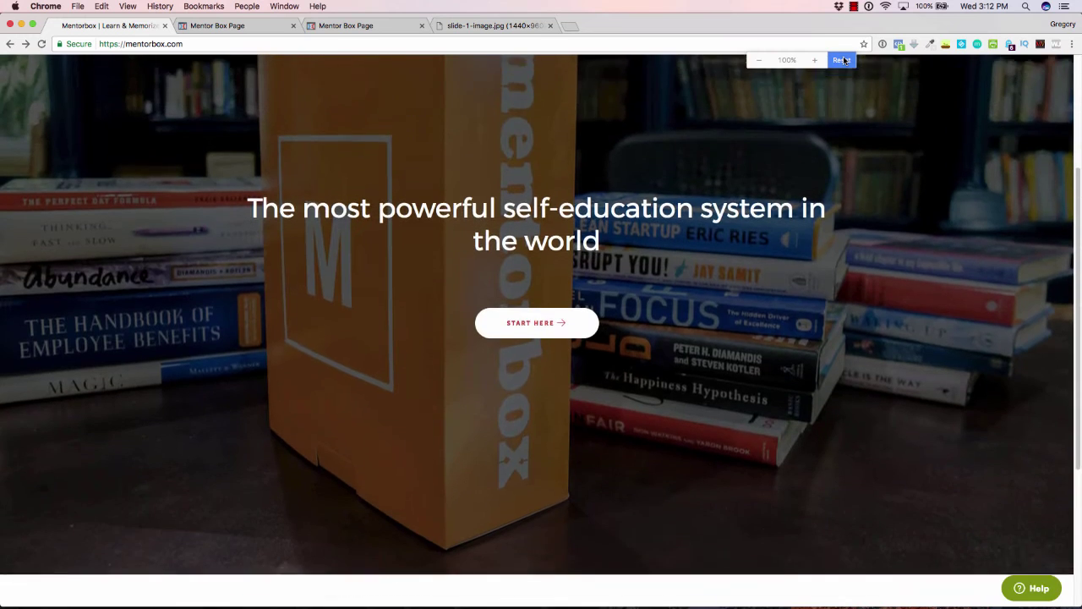
pyautogui.scroll(-5, 623, 278)
pyautogui.moveTo(580, 555); pyautogui.dragTo(493, 553)
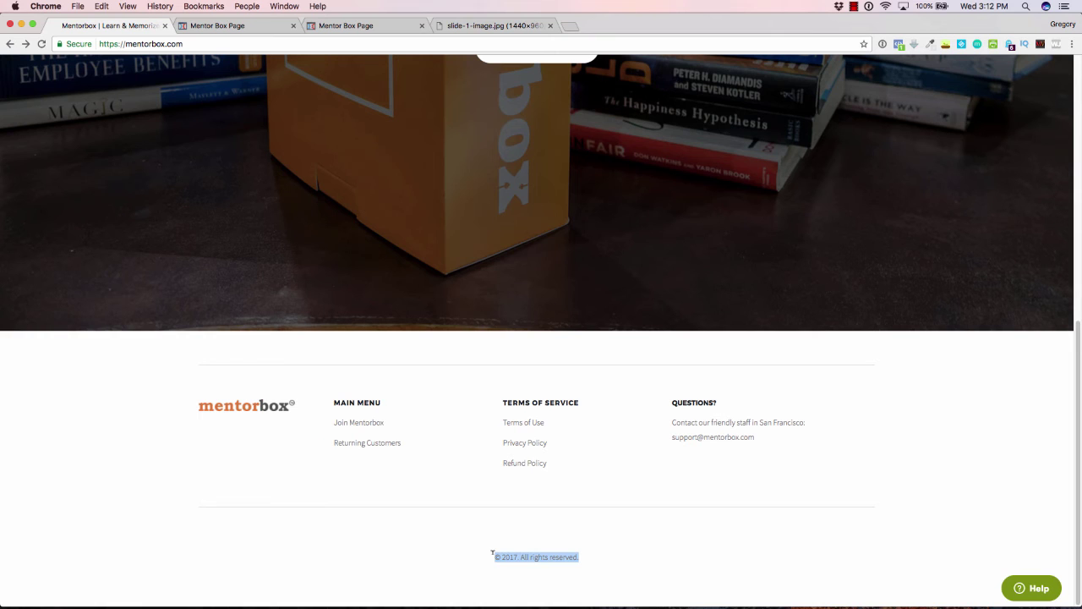
# - In the page editor, replace the headline below the lower divider with "© 2017. All rights reserved." and set its font size to 16
pyautogui.click(269, 26)
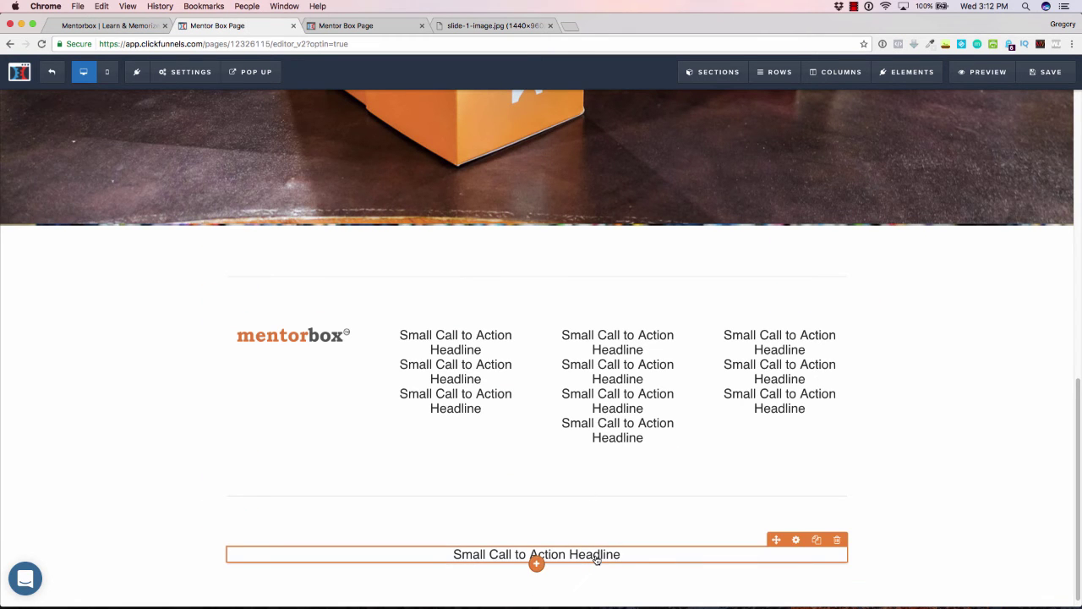
pyautogui.click(597, 556)
pyautogui.press('super+a')
pyautogui.press('super+v')
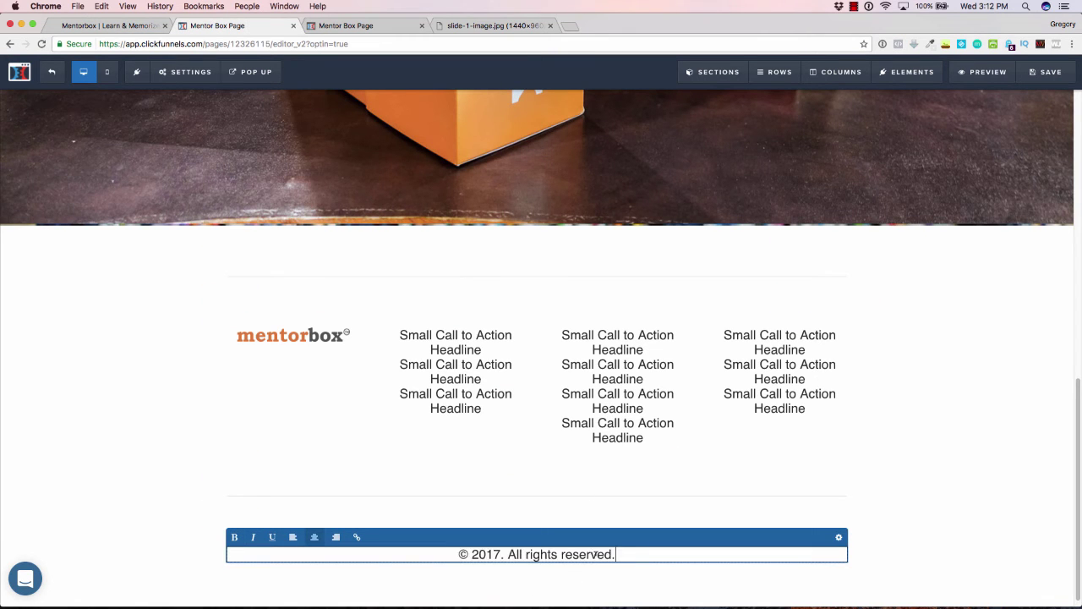
pyautogui.click(840, 538)
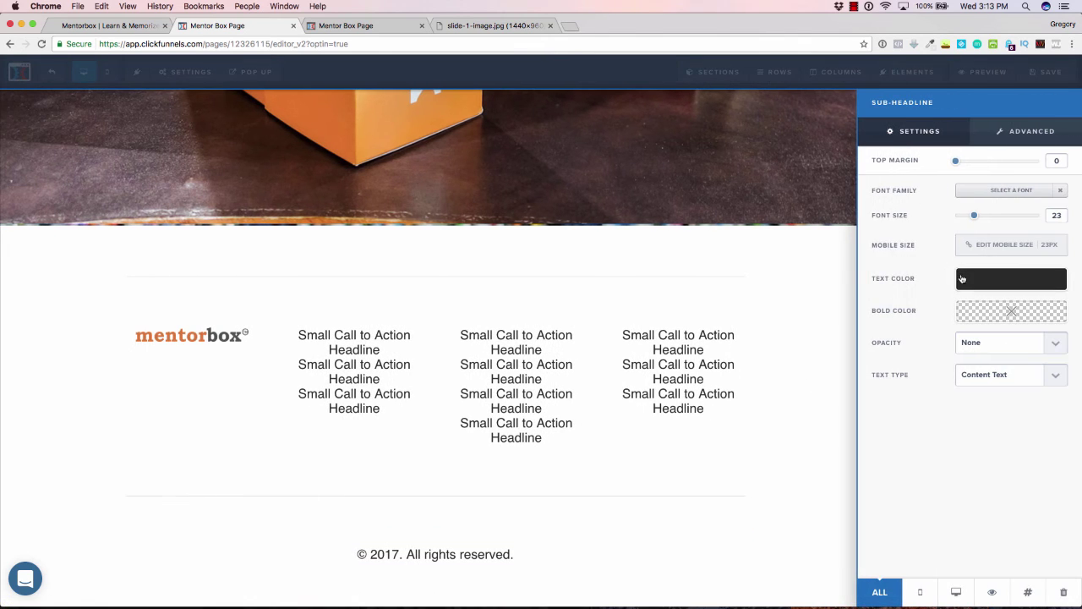
pyautogui.moveTo(975, 216); pyautogui.dragTo(966, 219)
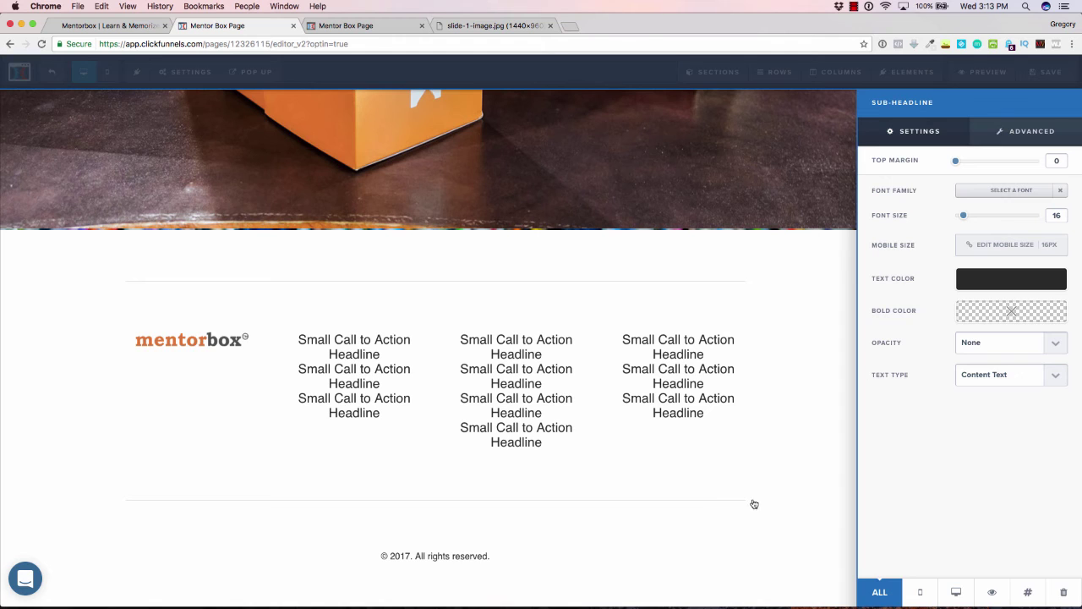
pyautogui.click(754, 502)
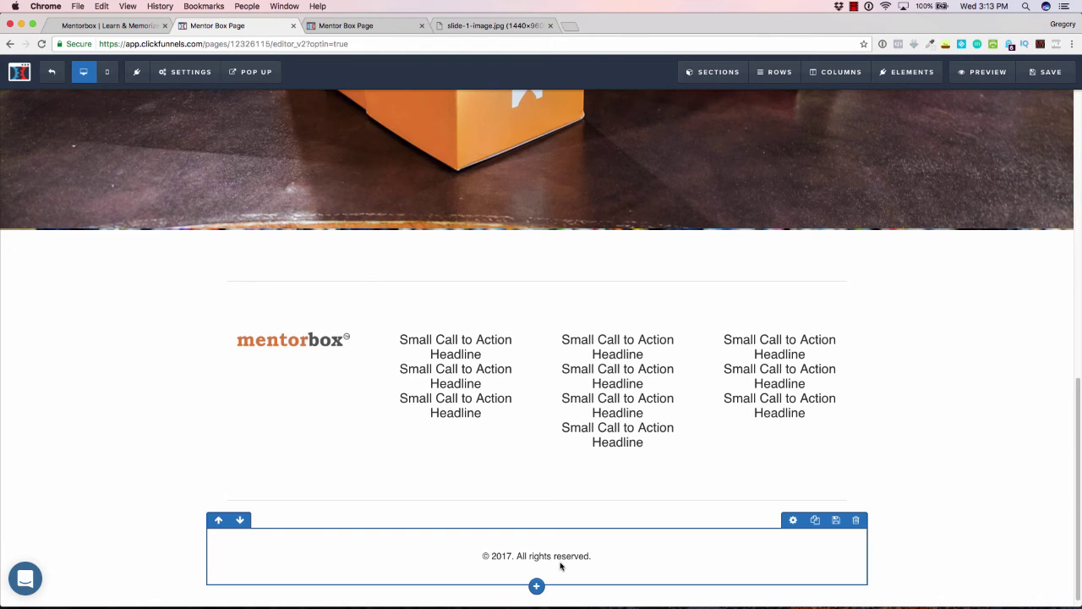
# - On mentorbox.com, copy the footer's MAIN MENU heading together with its Join Mentorbox and Returning Customers links
pyautogui.click(103, 27)
pyautogui.moveTo(332, 404)
pyautogui.mouseDown()
pyautogui.moveTo(396, 444)
pyautogui.moveTo(342, 398)
pyautogui.mouseUp()
pyautogui.press('super+c')
pyautogui.click(414, 449)
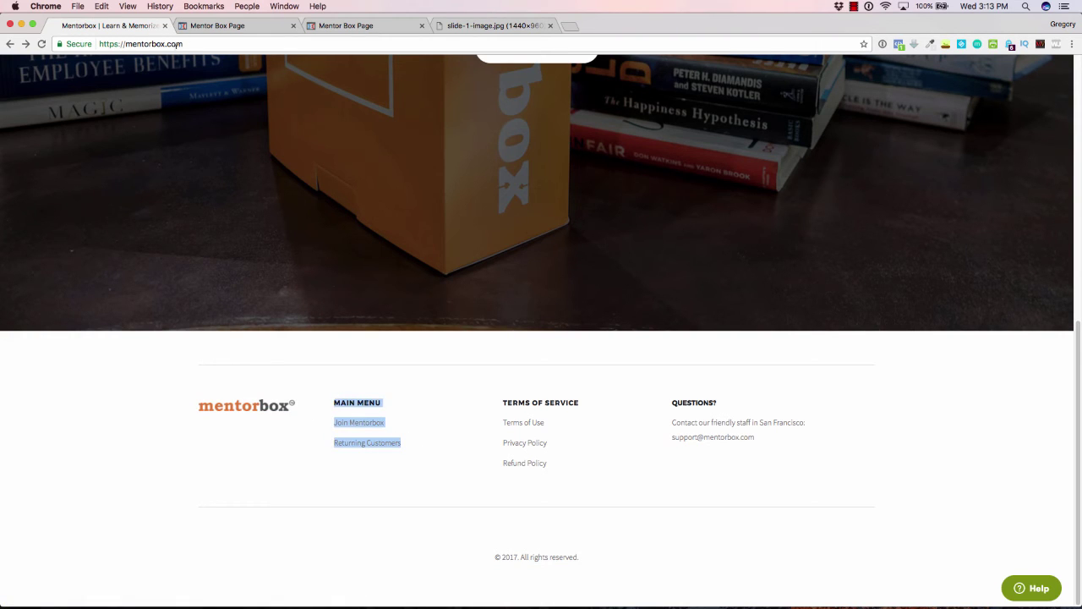
# - In the page editor, replace the first headline beside the footer logo with the copied MAIN MENU text and left-align it
pyautogui.click(215, 27)
pyautogui.click(490, 411)
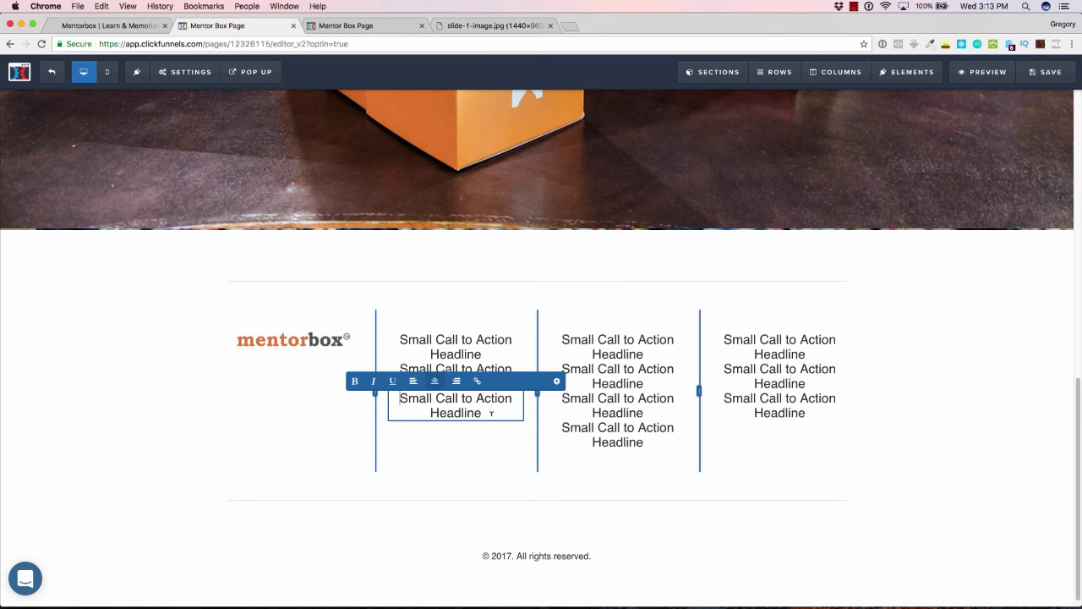
pyautogui.moveTo(491, 411); pyautogui.dragTo(482, 356)
pyautogui.click(402, 340)
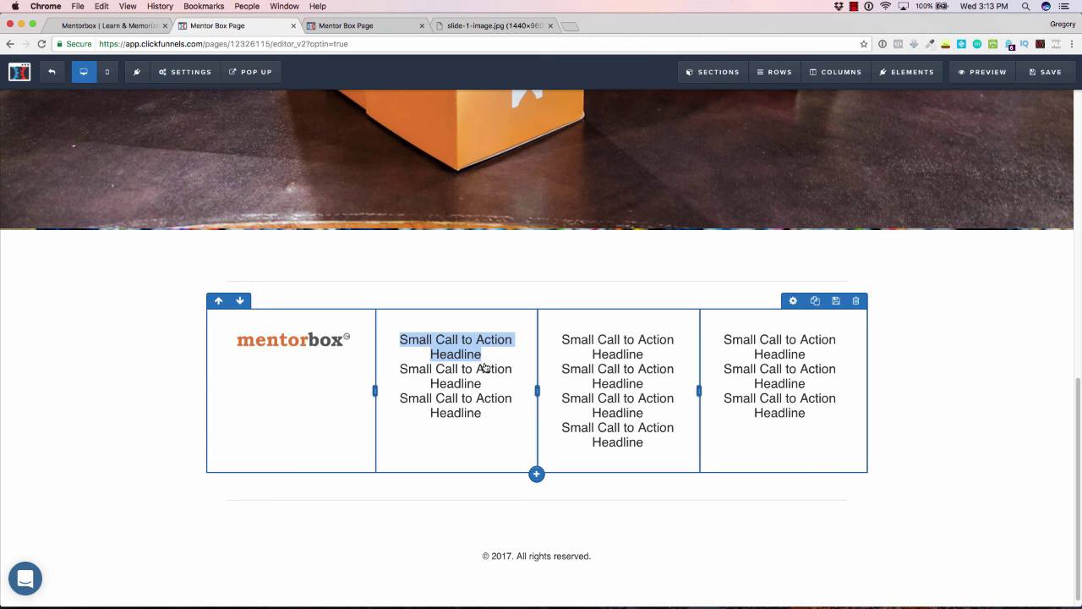
pyautogui.press('super+v')
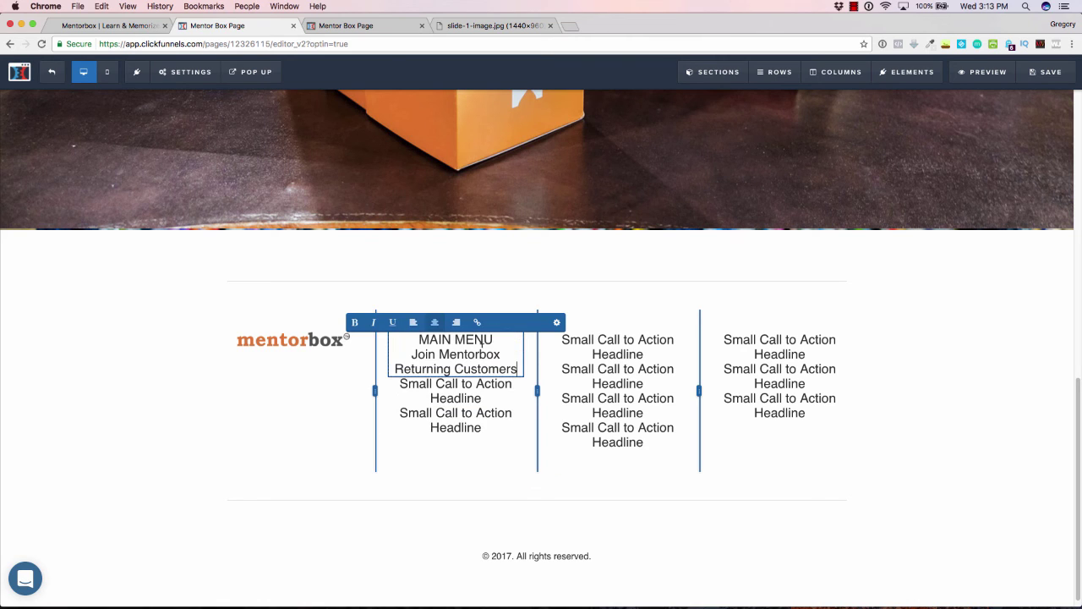
pyautogui.click(418, 323)
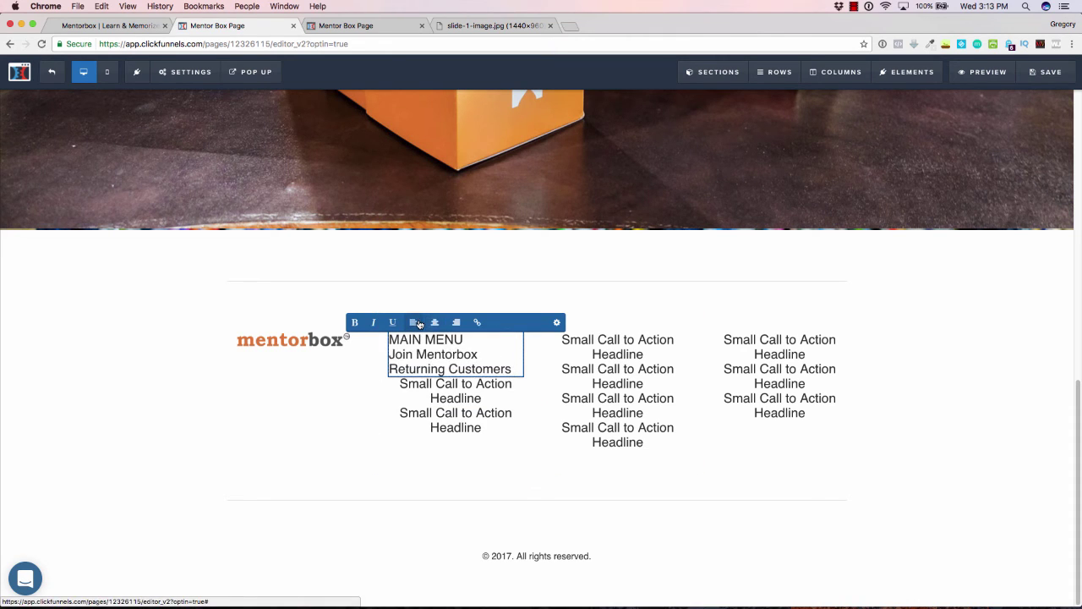
# - Try to space out MAIN MENU, Join Mentorbox and Returning Customers with blank lines inside the same headline
pyautogui.press('Return')
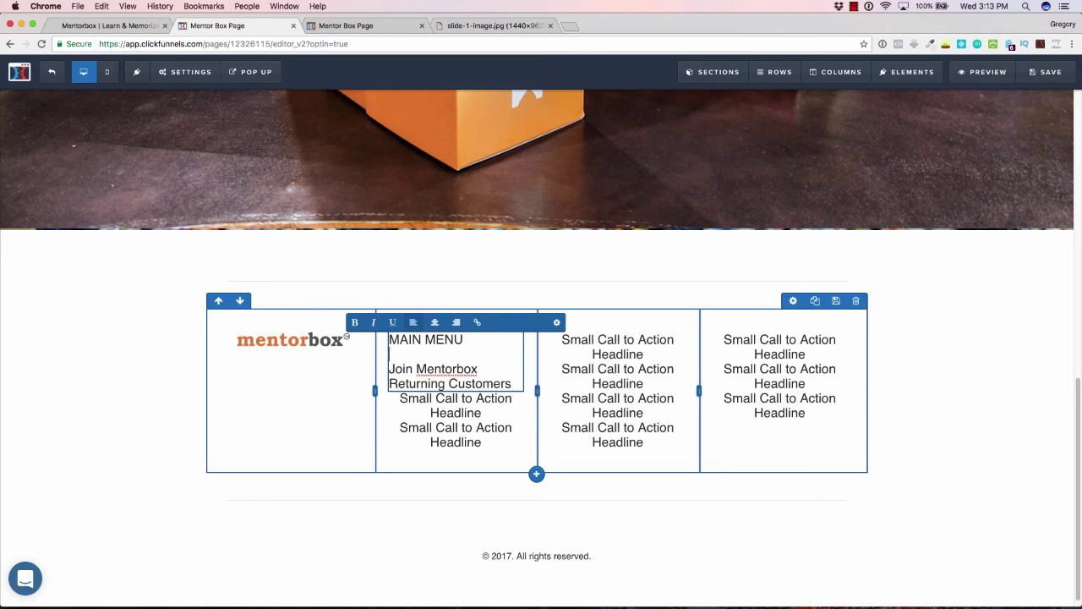
pyautogui.press('BackSpace')
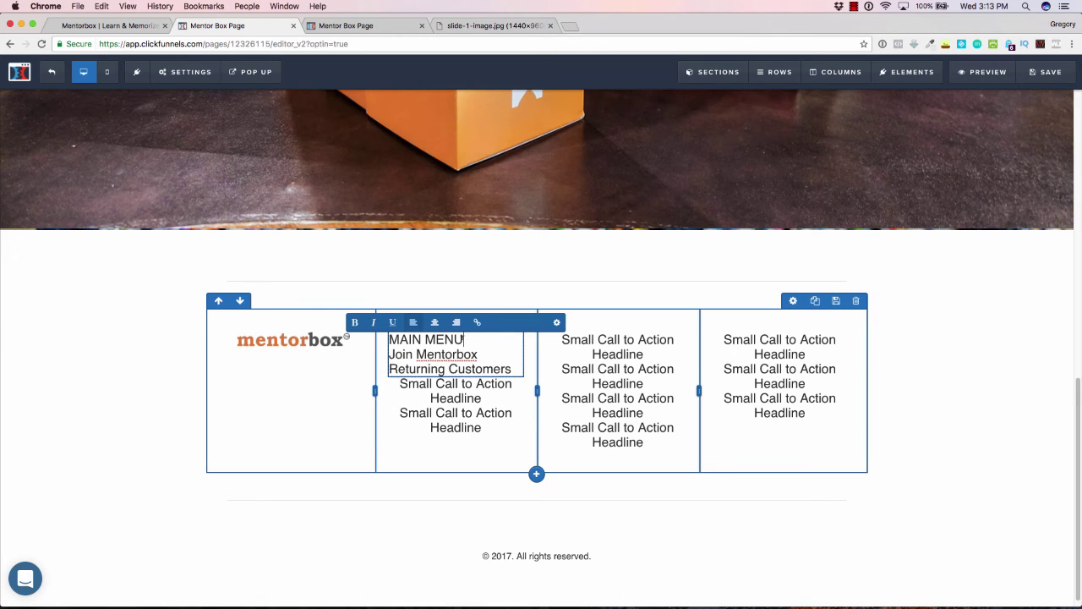
pyautogui.click(110, 26)
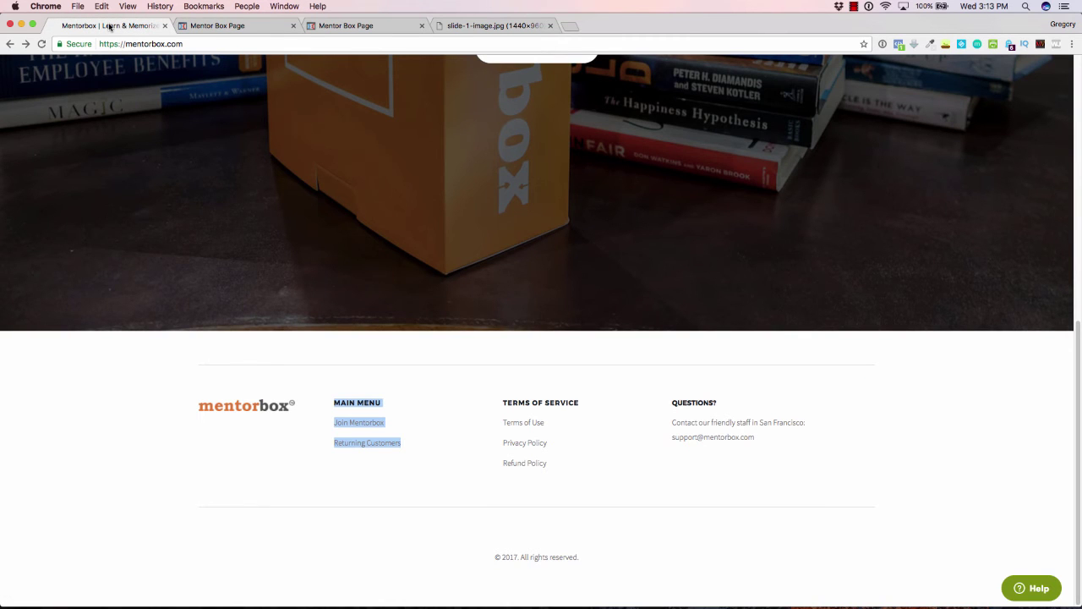
pyautogui.click(216, 25)
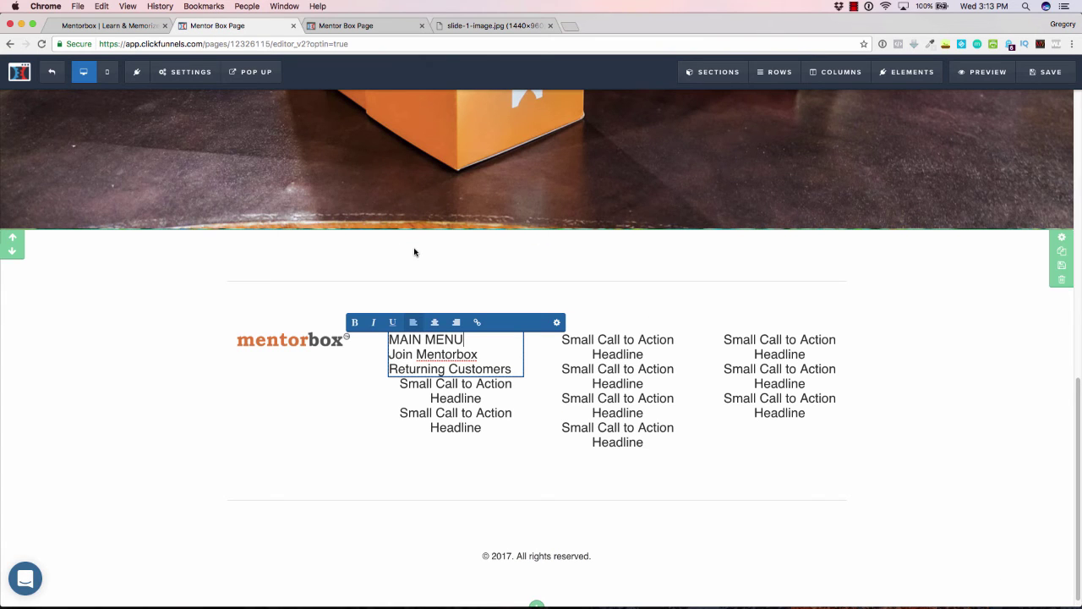
pyautogui.press('Return')
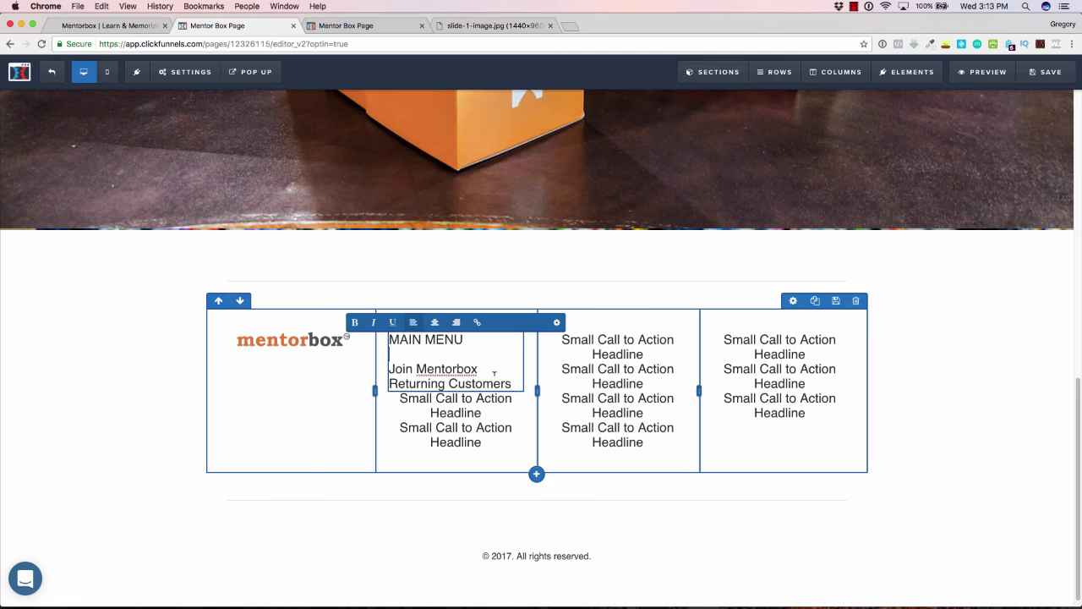
pyautogui.press('Return')
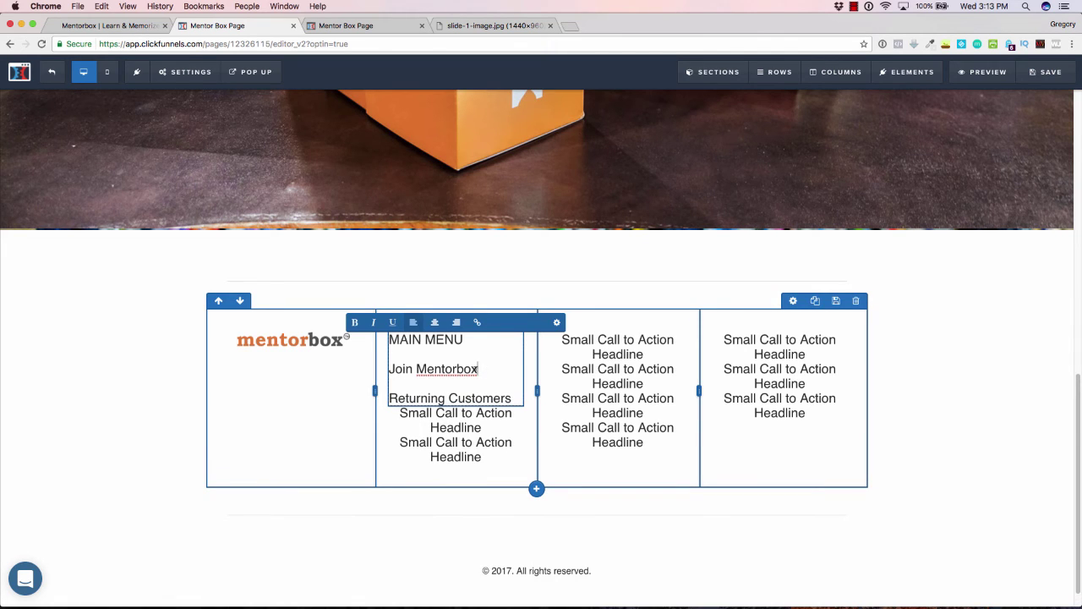
# - Move the Join Mentorbox text out of the MAIN MENU headline into the headline directly below it, replacing the placeholder
pyautogui.moveTo(478, 368); pyautogui.dragTo(371, 361)
pyautogui.hotkey('ctrl', 'c')
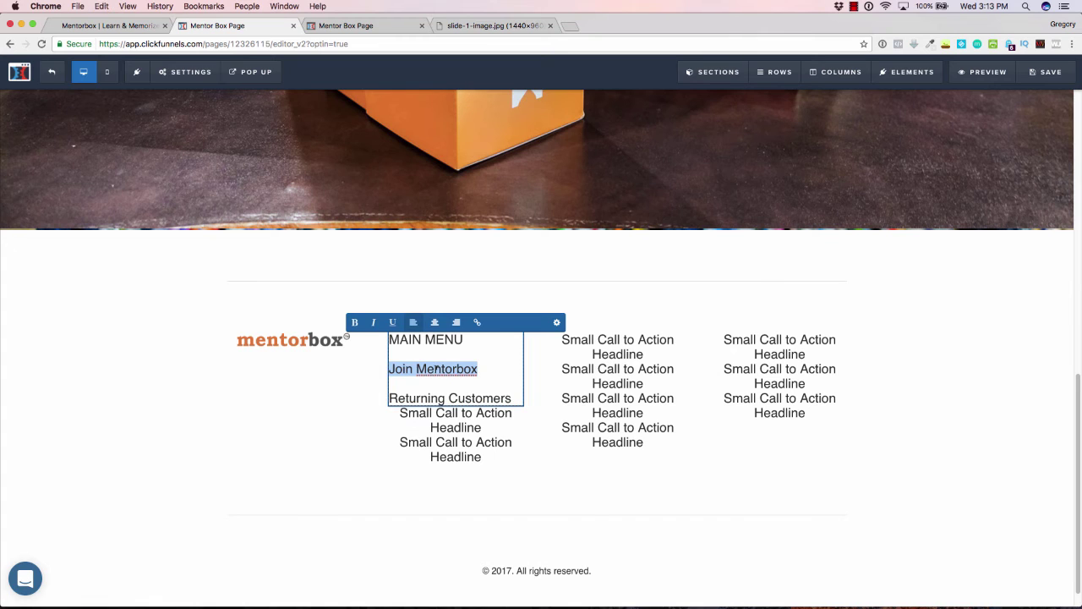
pyautogui.press('BackSpace')
pyautogui.press('BackSpace')
pyautogui.click(446, 403)
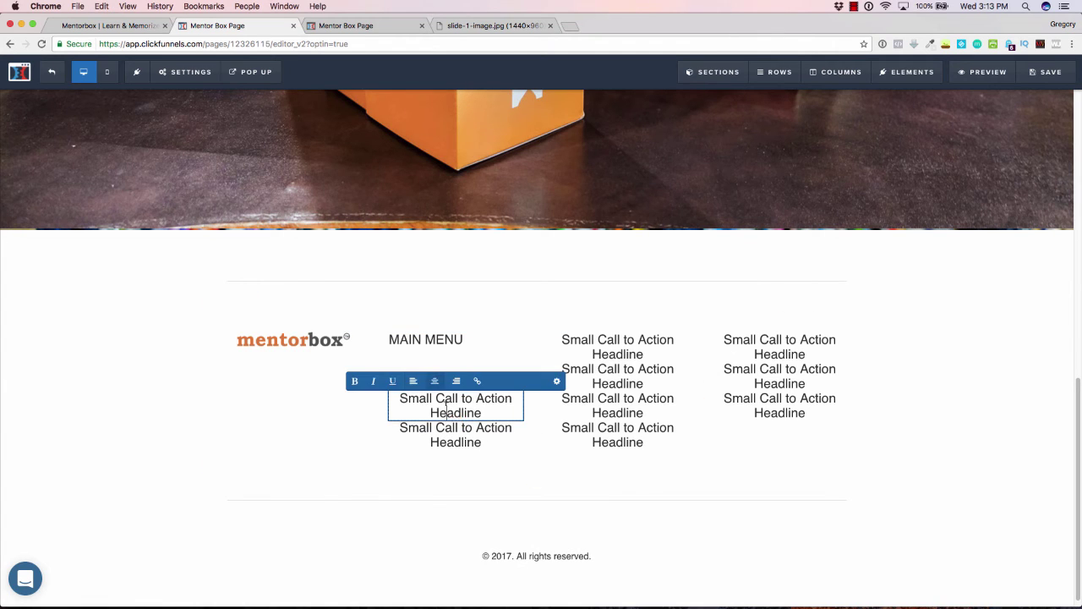
pyautogui.hotkey('ctrl', 'a')
pyautogui.hotkey('ctrl', 'v')
# - Move Returning Customers into the column's last headline in place of its placeholder, and remove the blank lines left under MAIN MENU
pyautogui.click(448, 372)
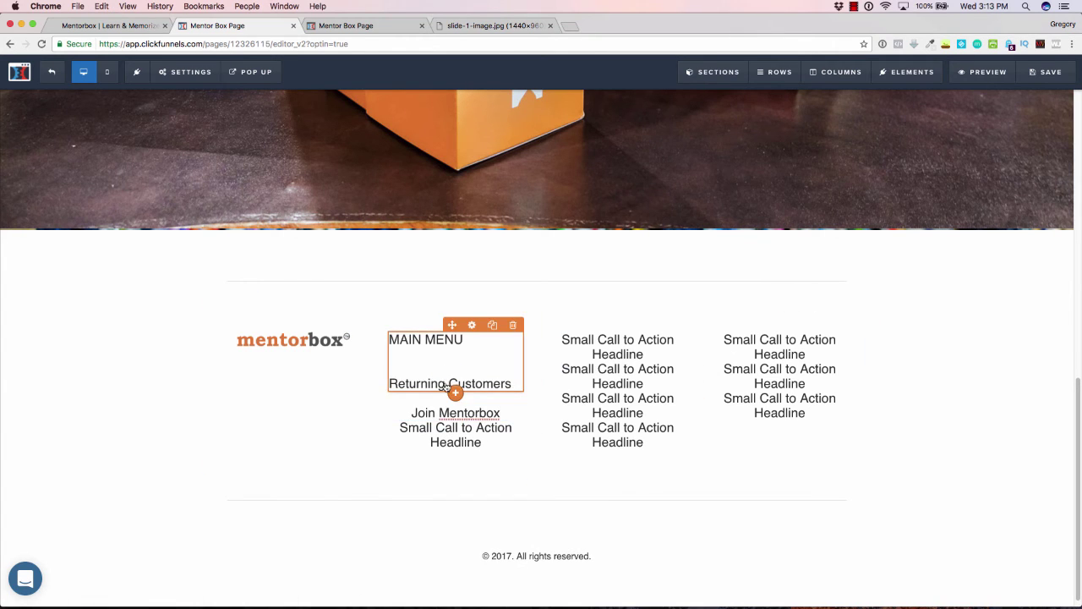
pyautogui.click(427, 379)
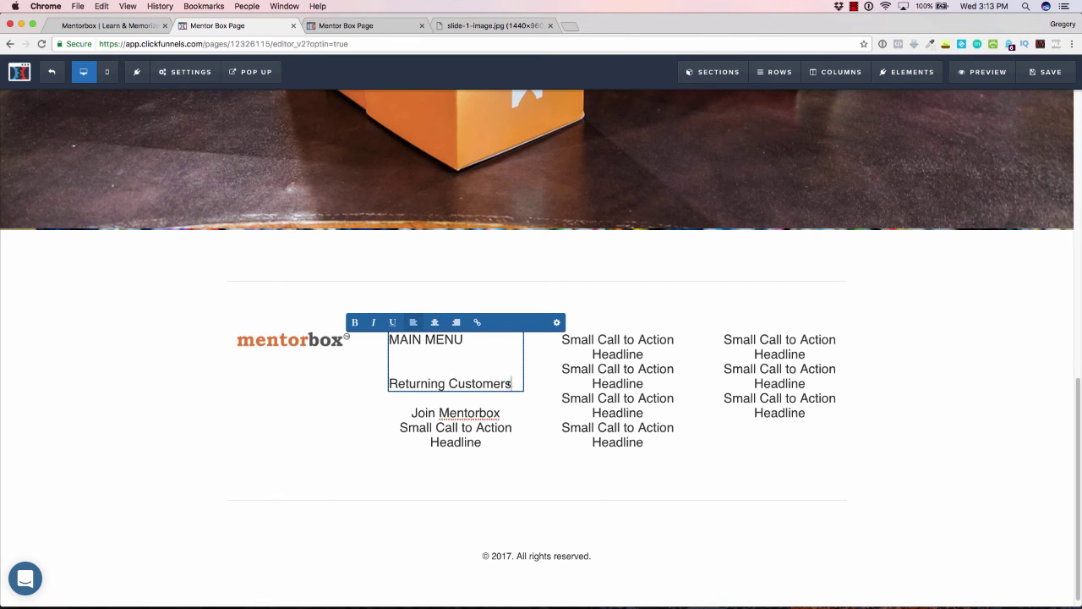
pyautogui.moveTo(512, 383); pyautogui.dragTo(376, 369)
pyautogui.press('super+c')
pyautogui.press('BackSpace')
pyautogui.press('BackSpace')
pyautogui.press('BackSpace')
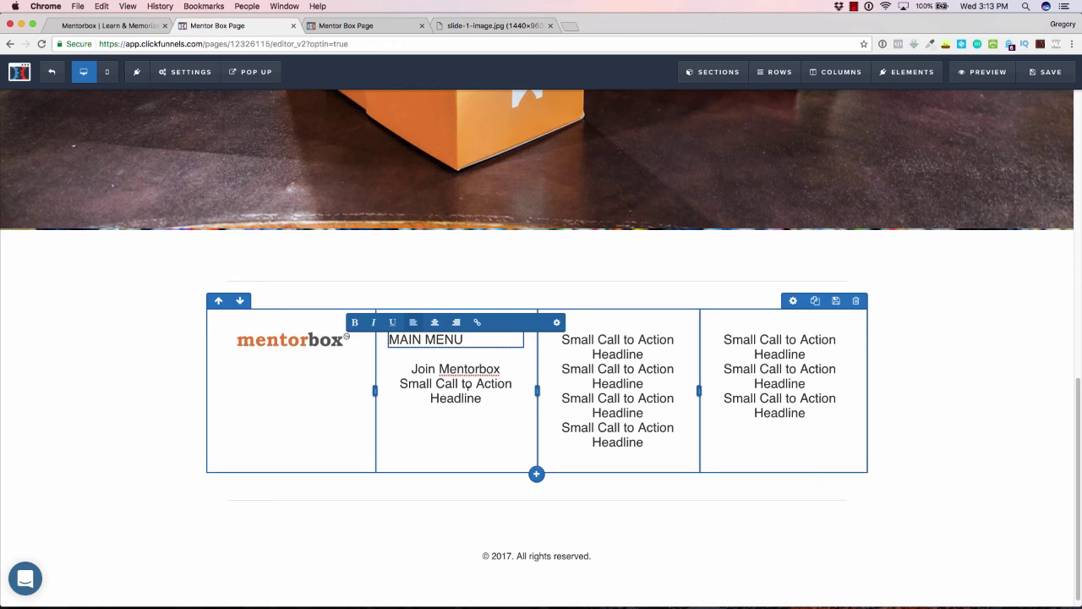
pyautogui.click(448, 391)
pyautogui.click(448, 390)
pyautogui.press('super+a')
pyautogui.press('super+v')
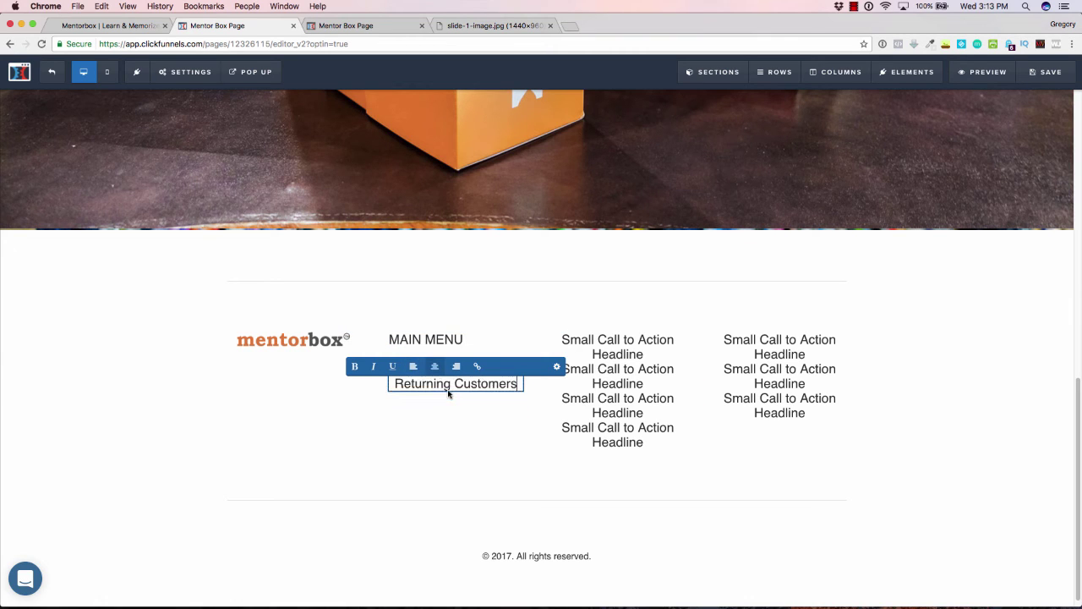
# - Left-align the Join Mentorbox and Returning Customers headlines under MAIN MENU
pyautogui.click(444, 428)
pyautogui.click(440, 358)
pyautogui.click(439, 358)
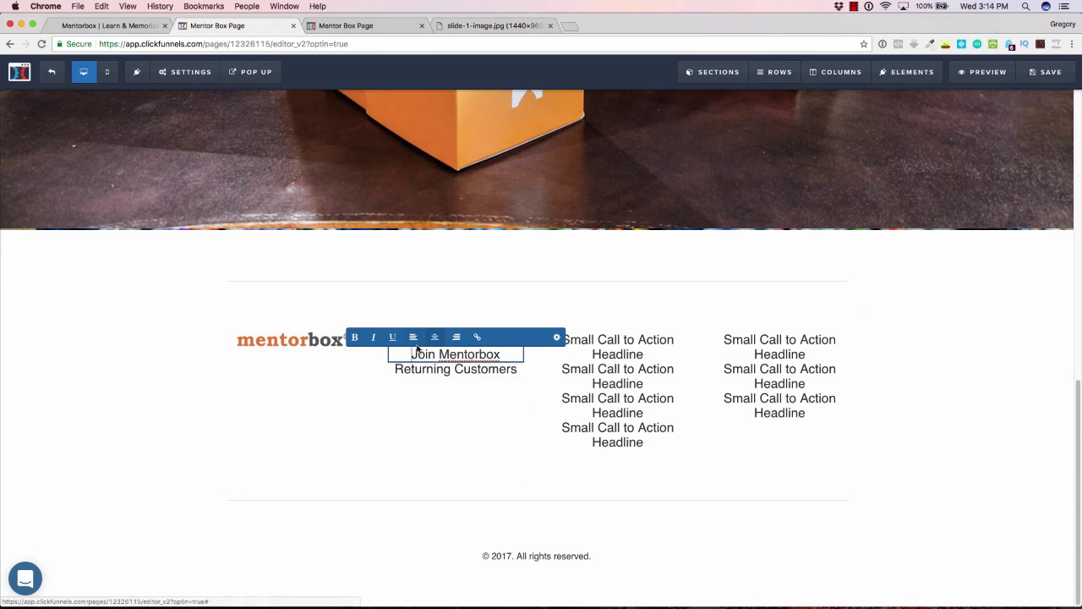
pyautogui.click(414, 337)
pyautogui.click(431, 434)
pyautogui.doubleClick(414, 375)
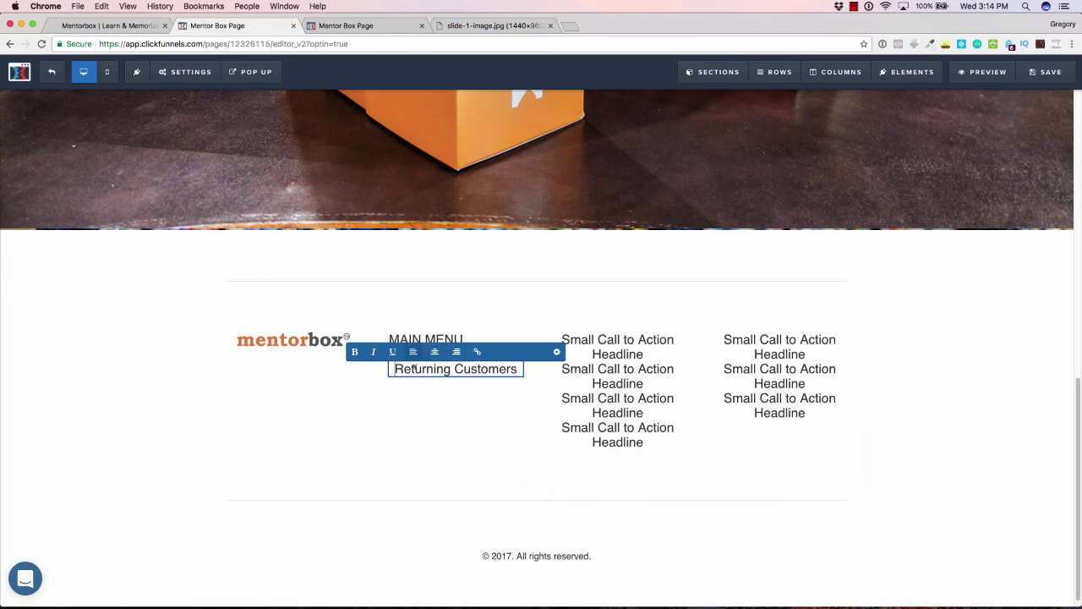
pyautogui.click(414, 355)
pyautogui.click(421, 406)
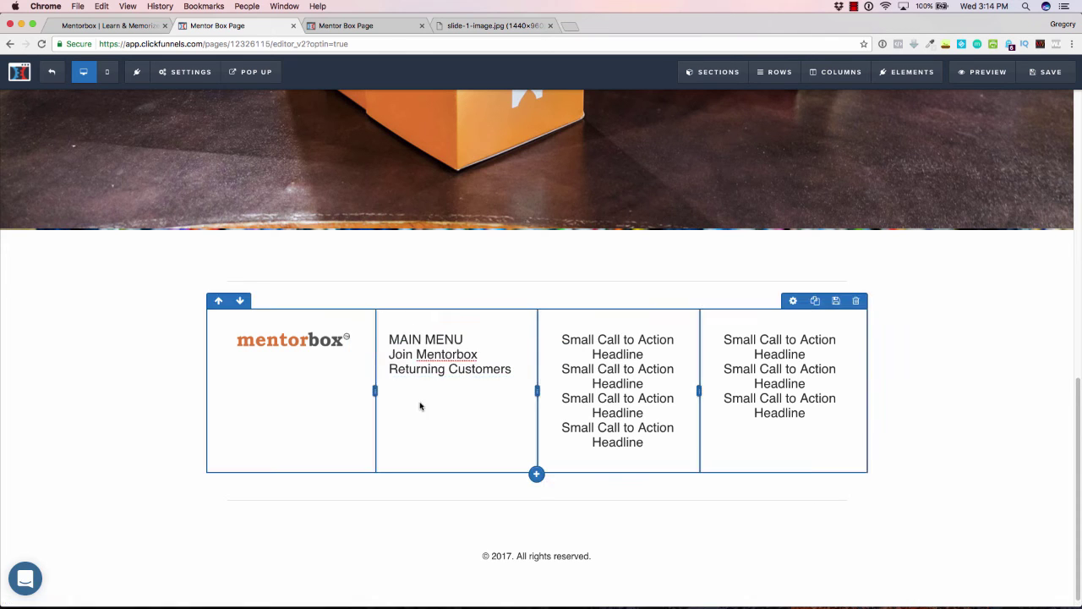
# - Set the MAIN MENU headline's font size to 18 and its bold color to the dark charcoal conversion color
pyautogui.click(464, 340)
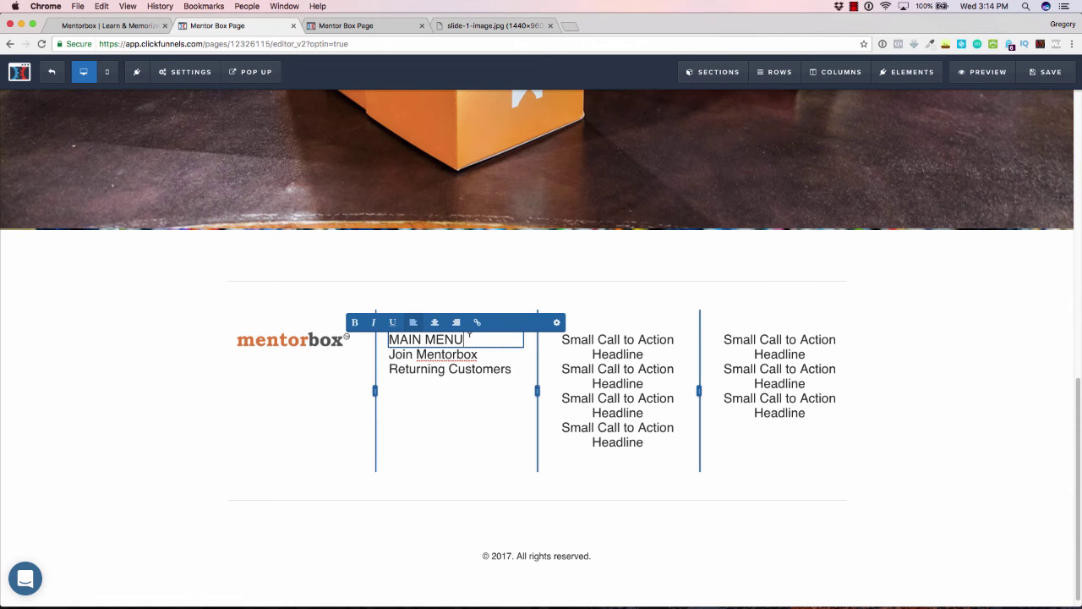
pyautogui.click(558, 323)
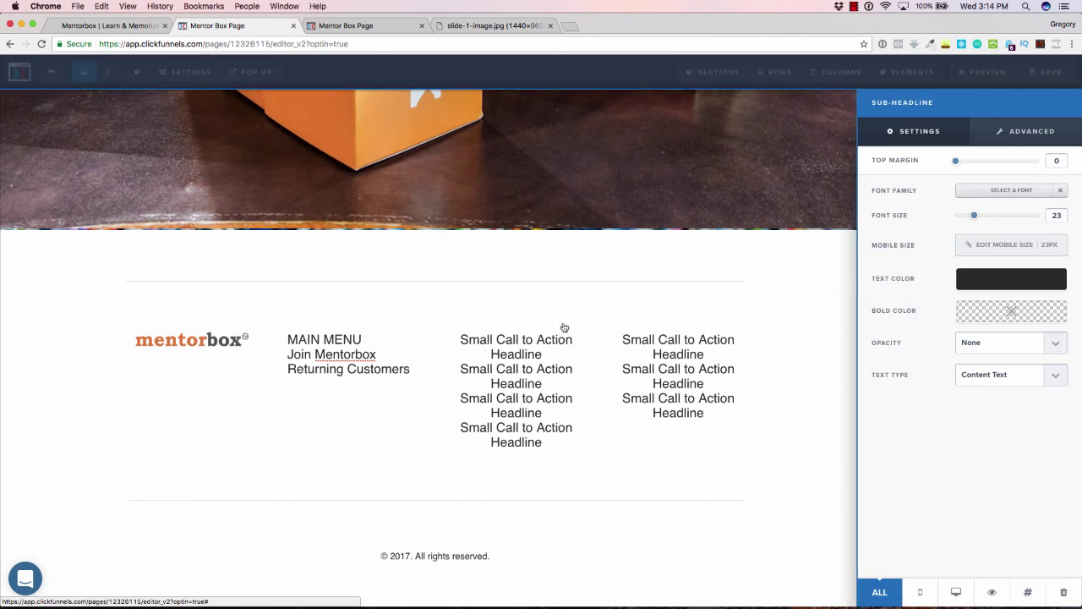
pyautogui.moveTo(975, 219); pyautogui.dragTo(966, 218)
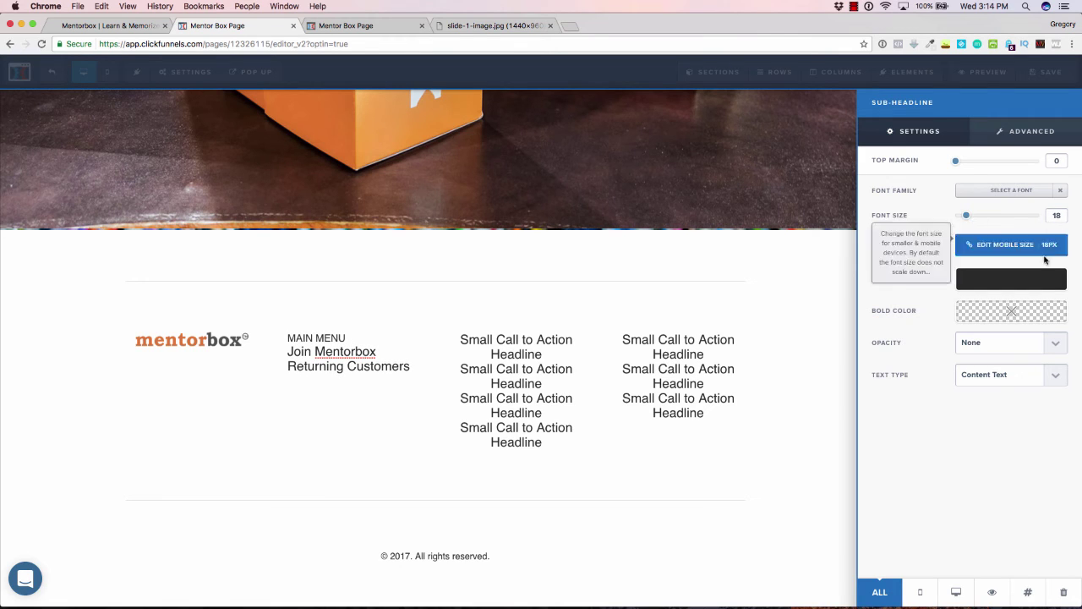
pyautogui.click(1020, 313)
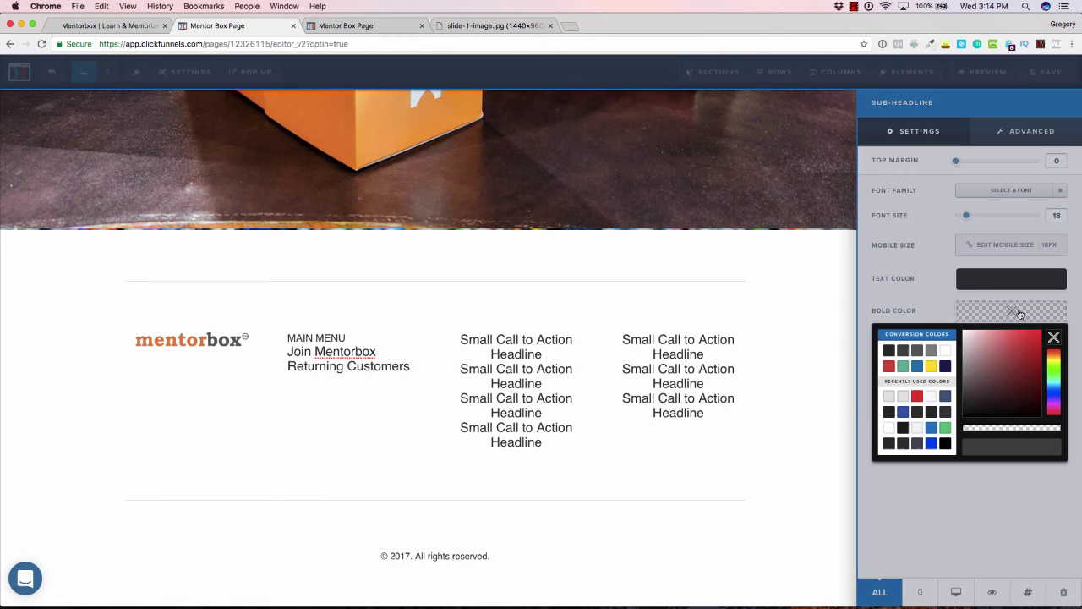
pyautogui.click(889, 350)
pyautogui.click(934, 294)
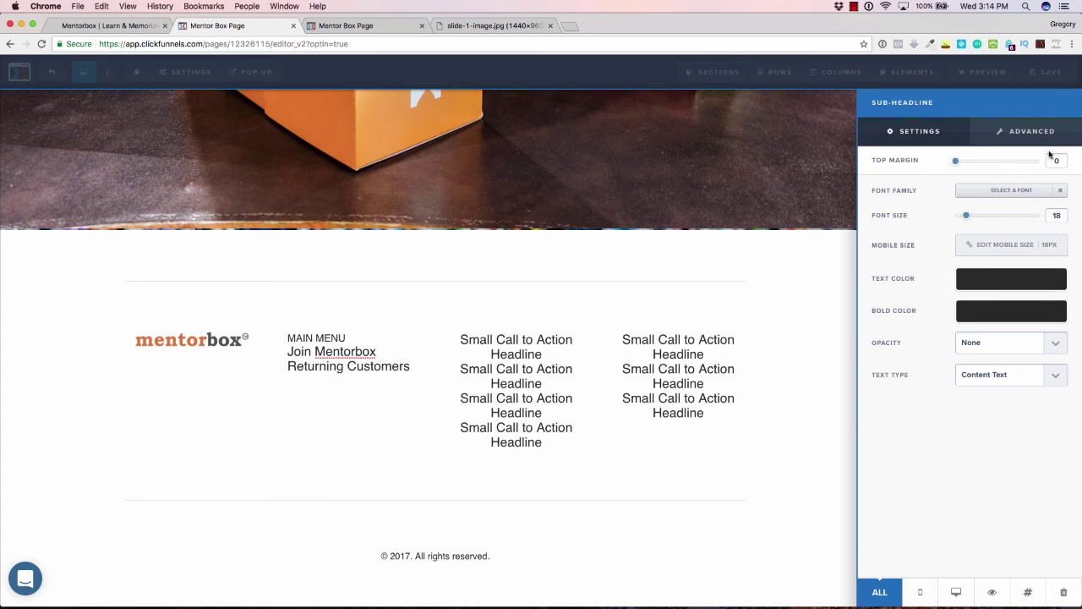
pyautogui.click(360, 357)
# - Make the MAIN MENU text bold
pyautogui.click(439, 338)
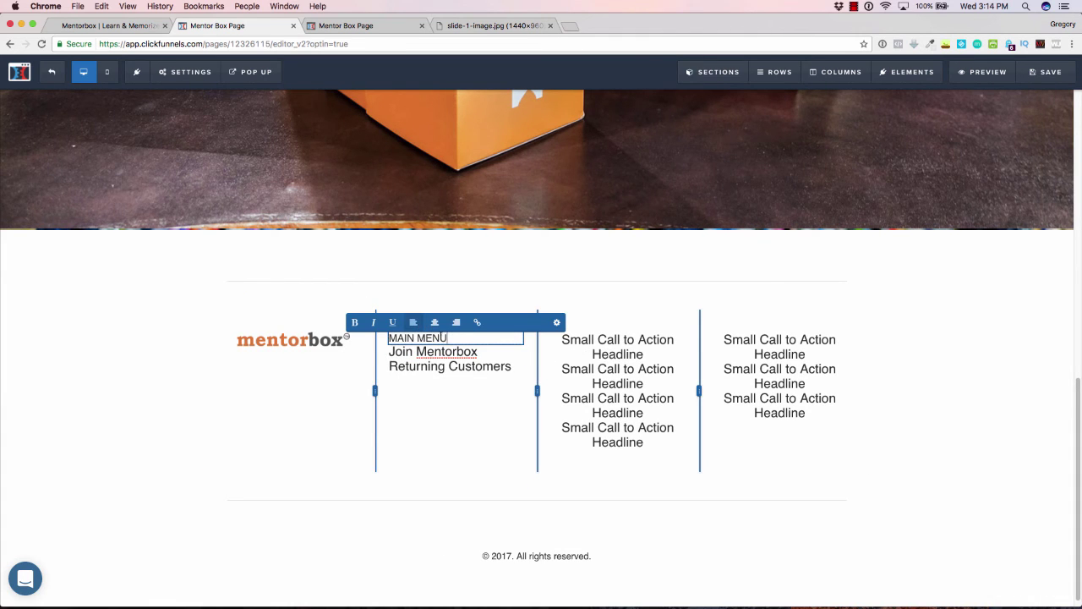
pyautogui.moveTo(447, 338); pyautogui.dragTo(357, 325)
pyautogui.click(357, 325)
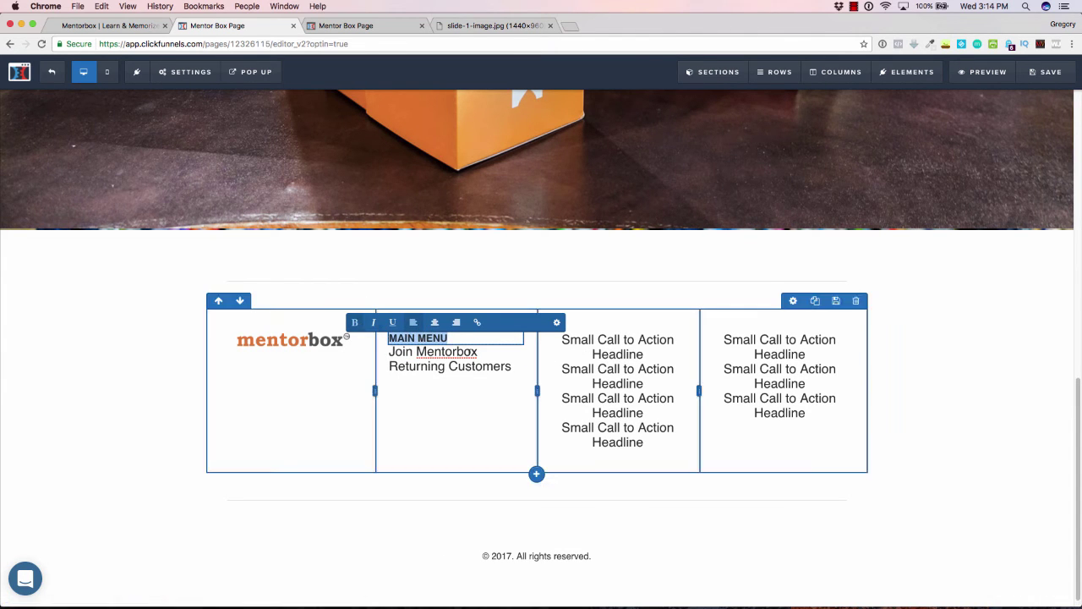
# - Set the Join Mentorbox headline's top margin to 10
pyautogui.click(481, 351)
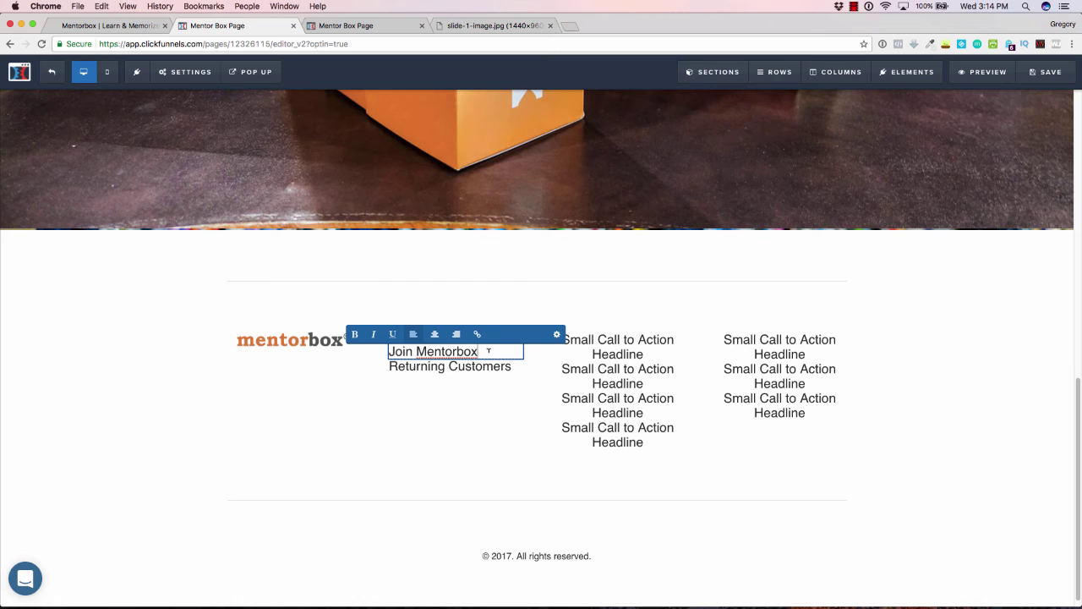
pyautogui.moveTo(488, 350); pyautogui.dragTo(389, 352)
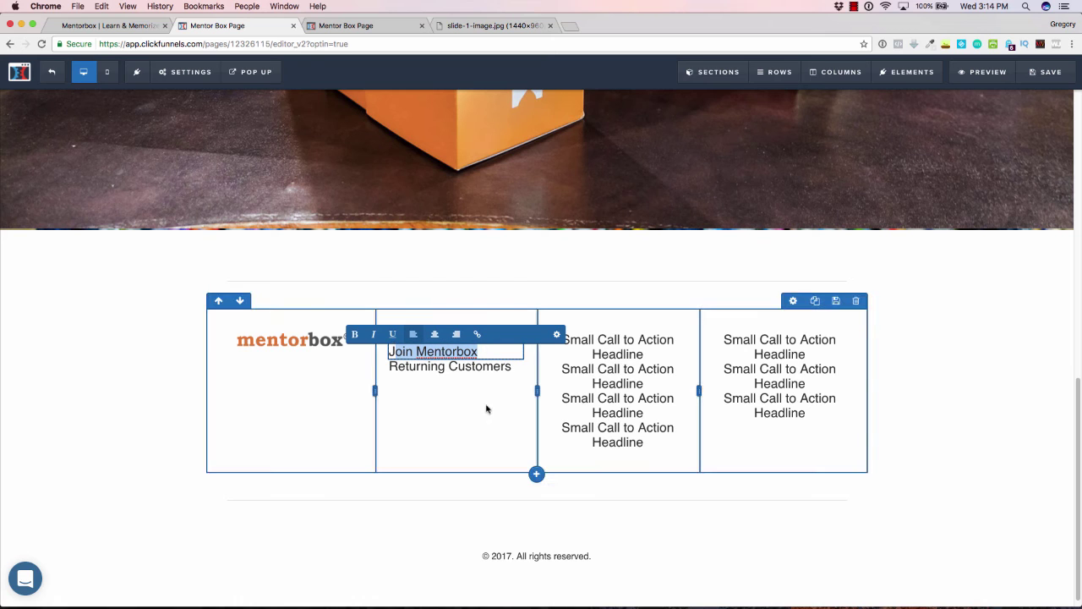
pyautogui.click(489, 350)
pyautogui.keyDown('shift'); pyautogui.click(389, 351); pyautogui.keyUp('shift')
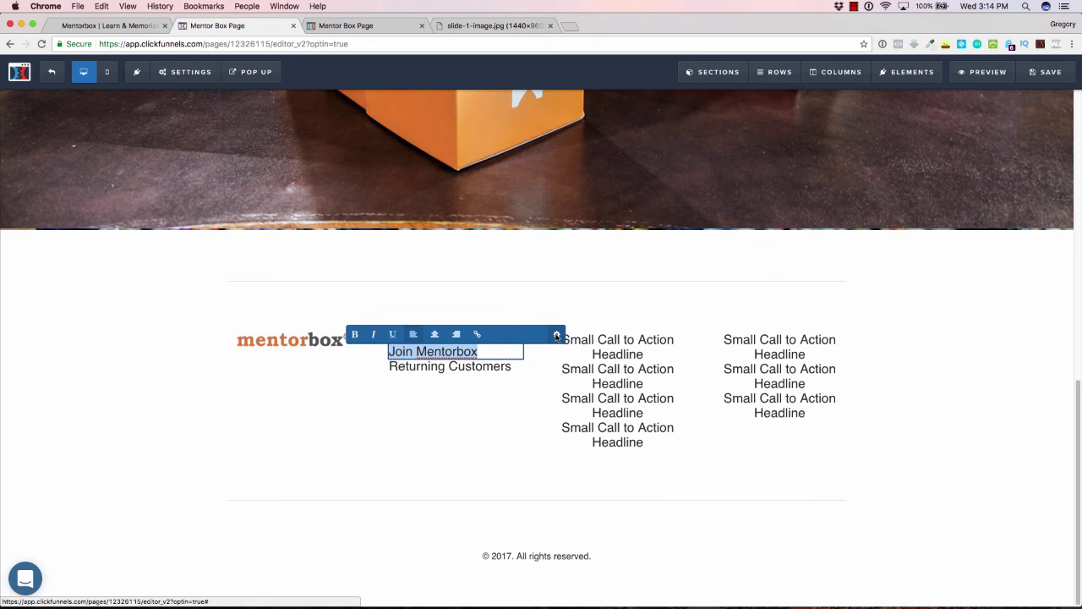
pyautogui.click(557, 334)
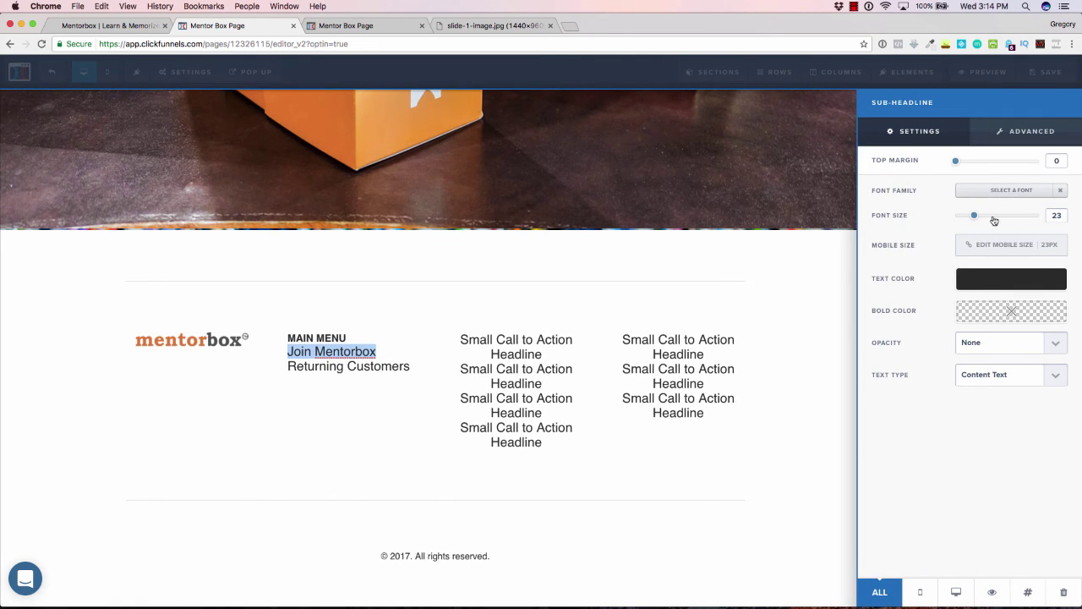
pyautogui.moveTo(960, 167); pyautogui.dragTo(964, 166)
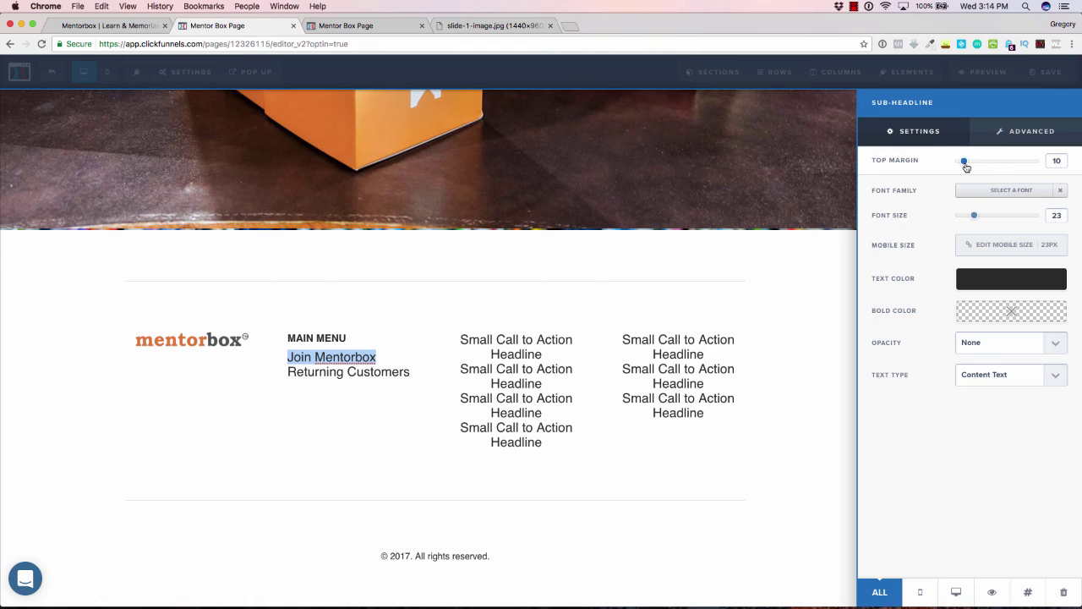
pyautogui.click(374, 372)
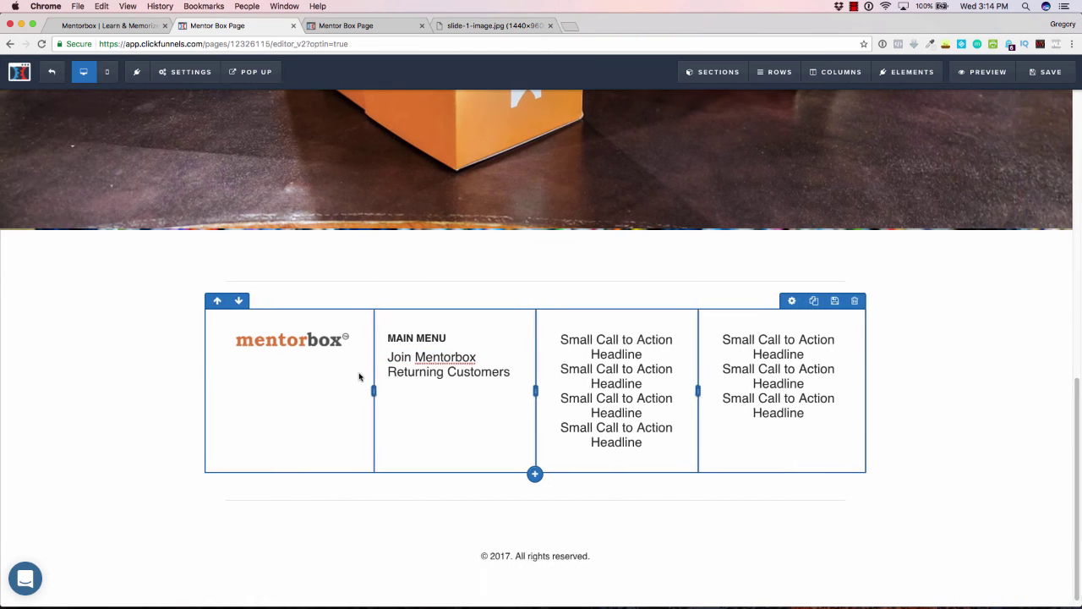
# - Set the Returning Customers headline's top margin to 10
pyautogui.click(440, 378)
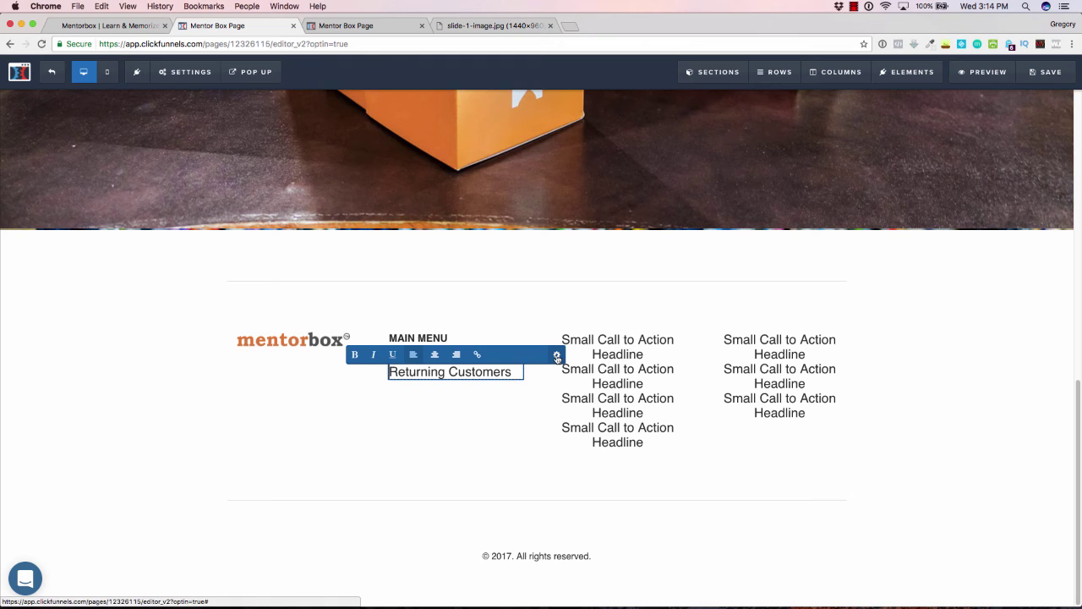
pyautogui.click(558, 355)
pyautogui.moveTo(957, 166); pyautogui.dragTo(963, 167)
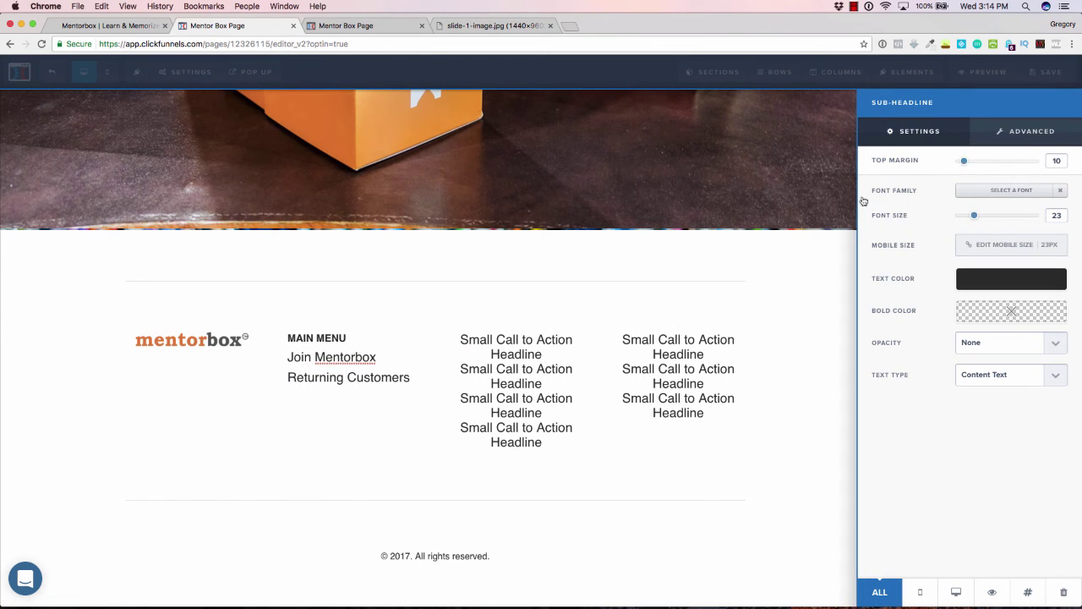
pyautogui.click(408, 407)
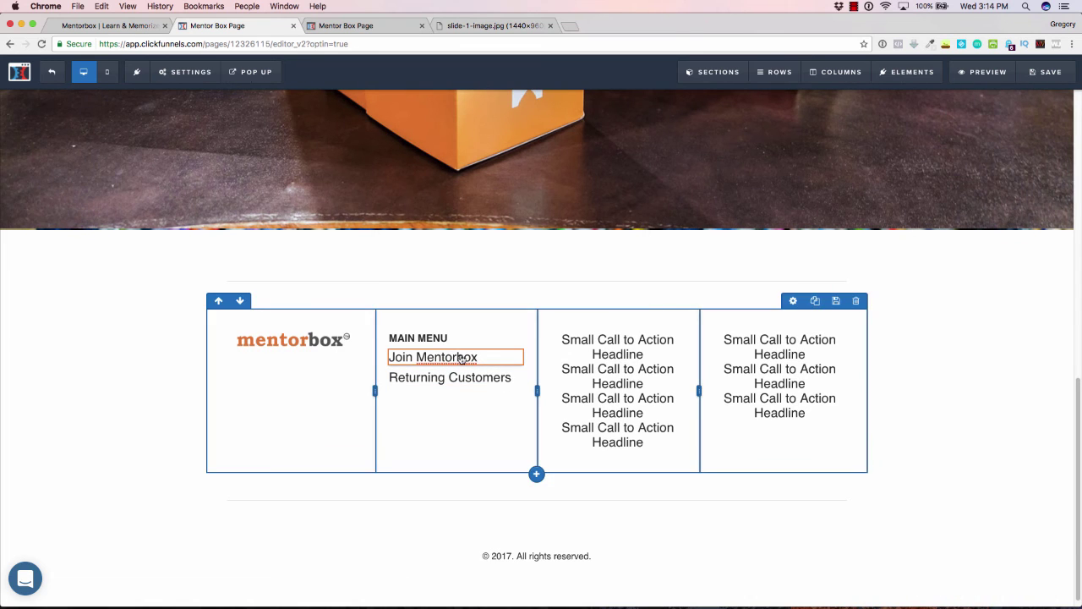
# - Reduce the Join Mentorbox headline's font size to 20
pyautogui.click(506, 358)
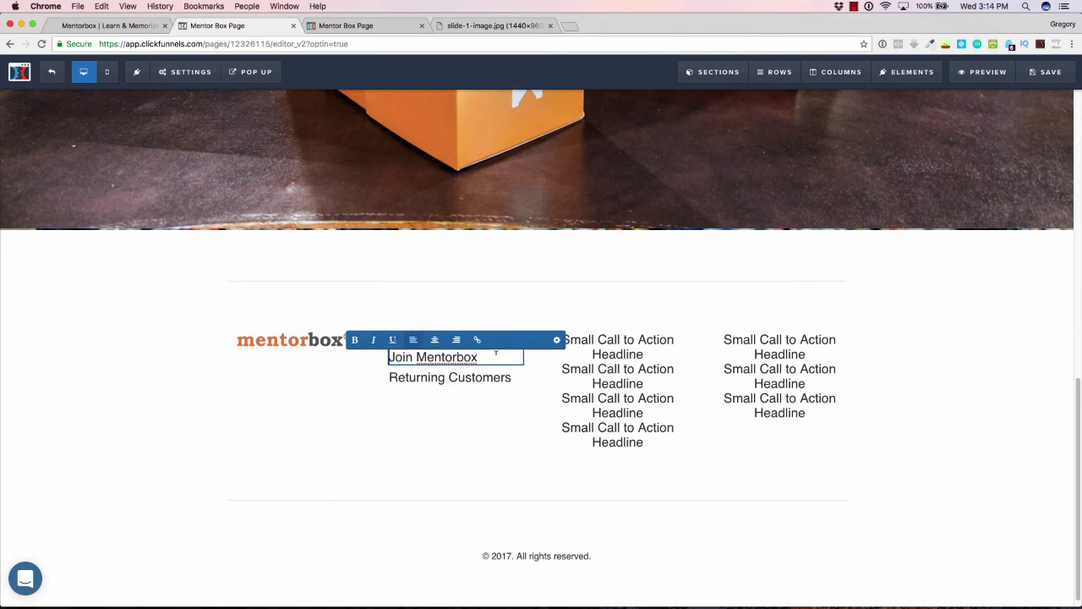
pyautogui.click(558, 341)
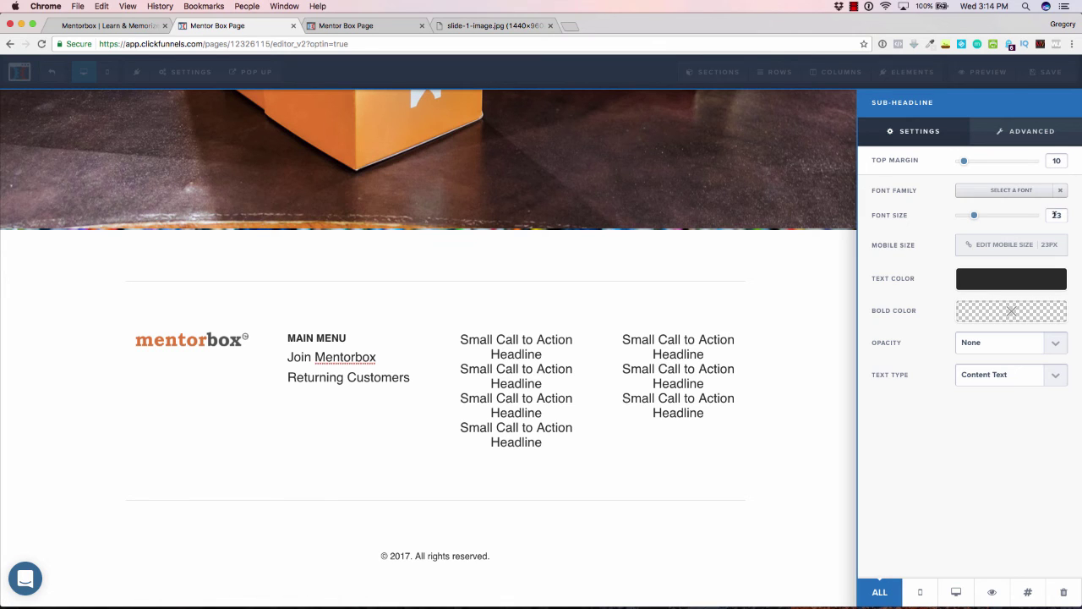
pyautogui.moveTo(978, 218); pyautogui.dragTo(972, 218)
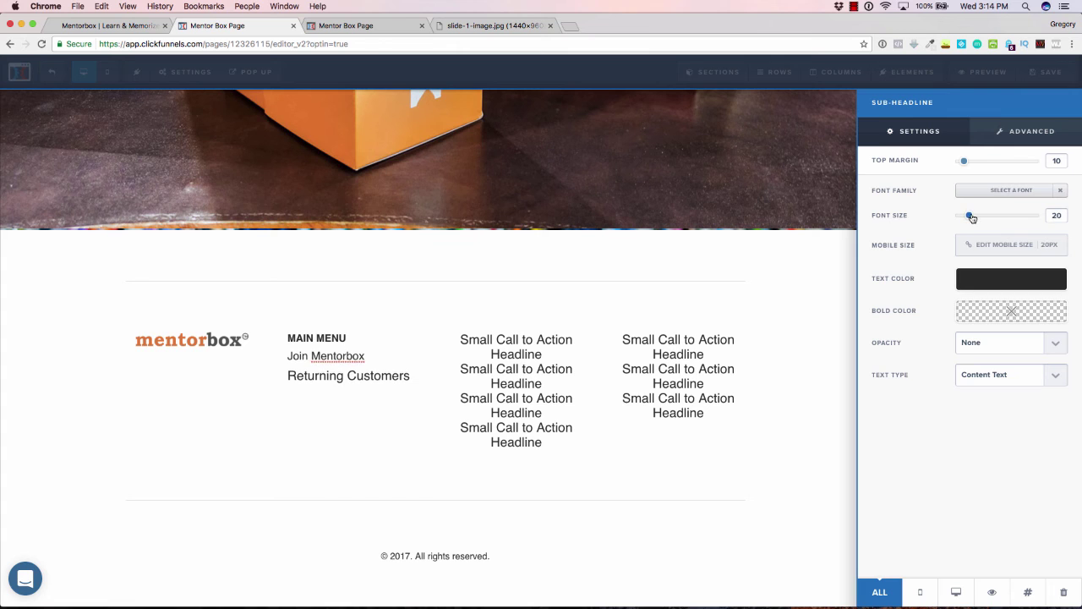
pyautogui.click(386, 375)
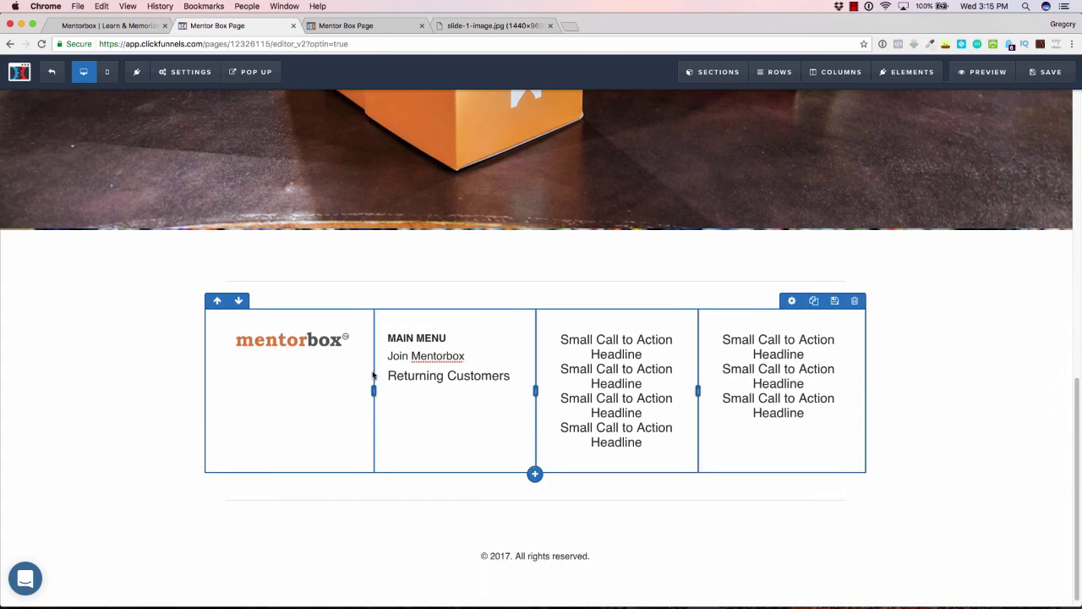
# - Reduce the Returning Customers headline's font size to 20
pyautogui.click(442, 375)
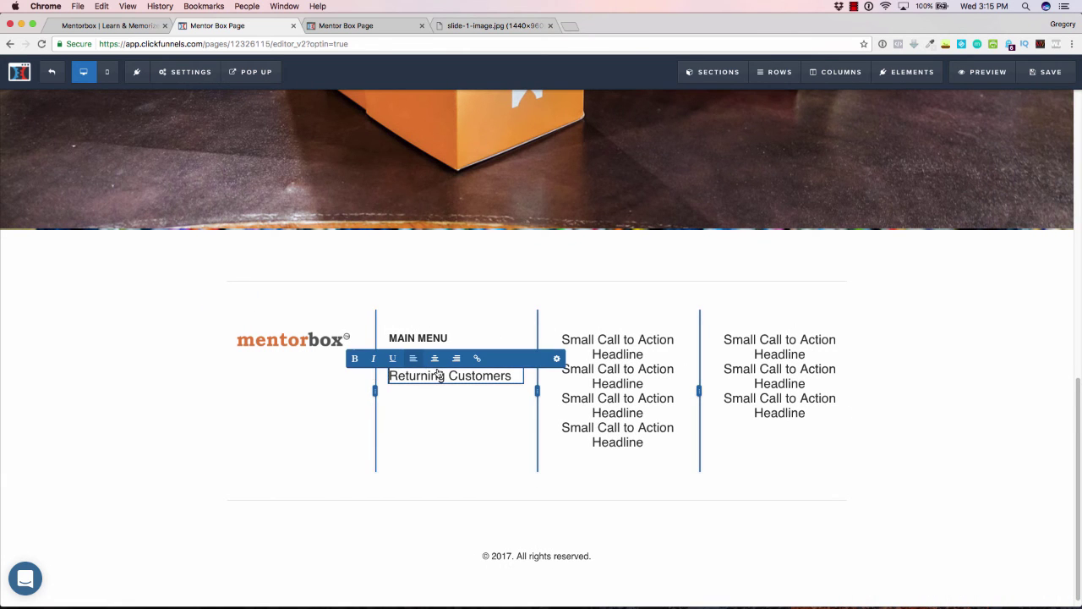
pyautogui.click(555, 359)
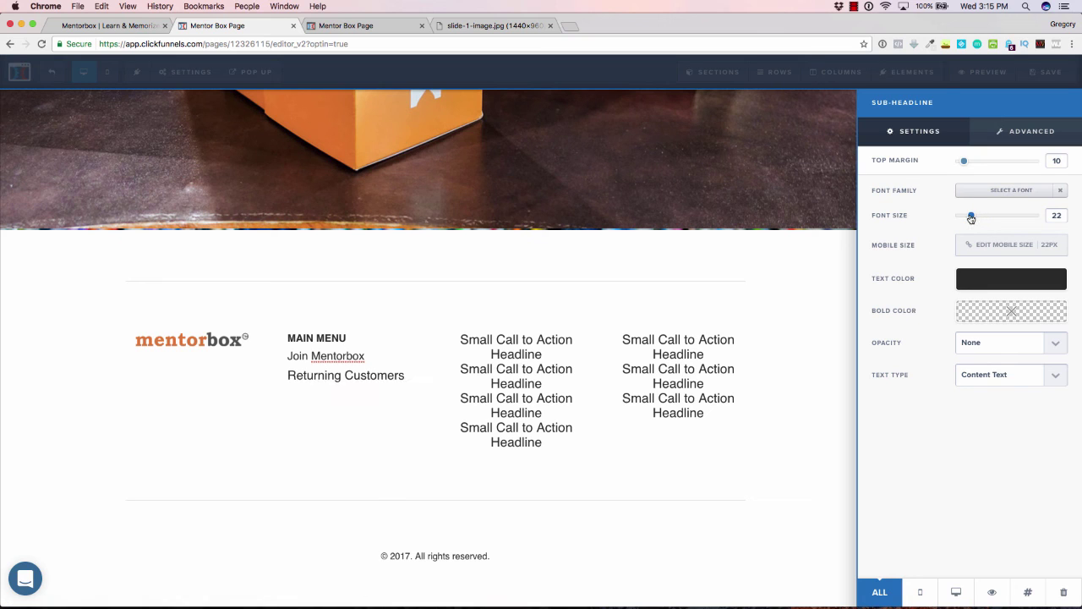
pyautogui.moveTo(974, 219); pyautogui.dragTo(969, 218)
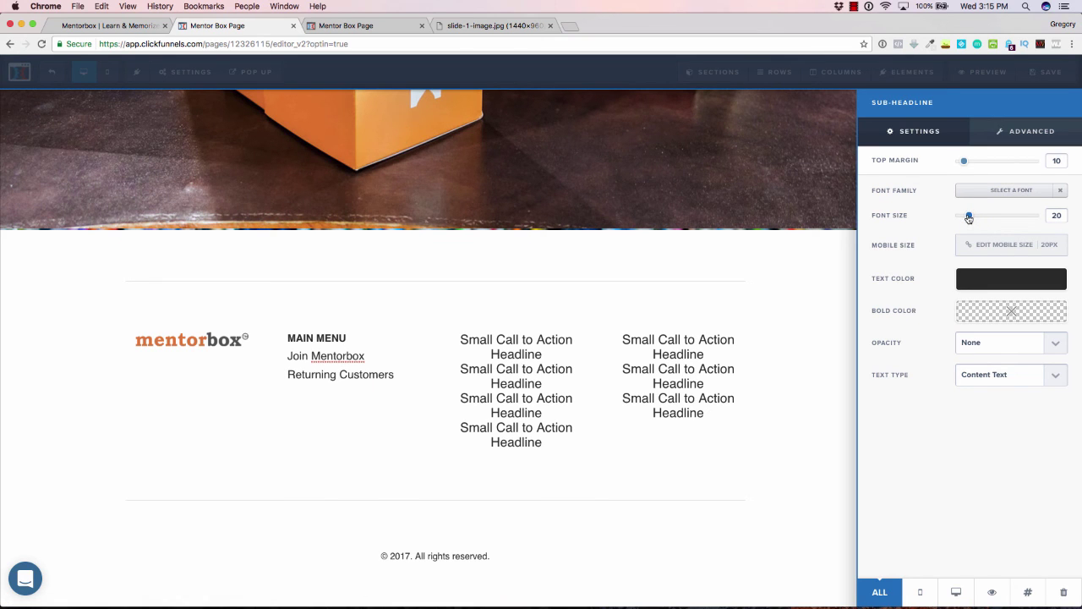
pyautogui.click(399, 426)
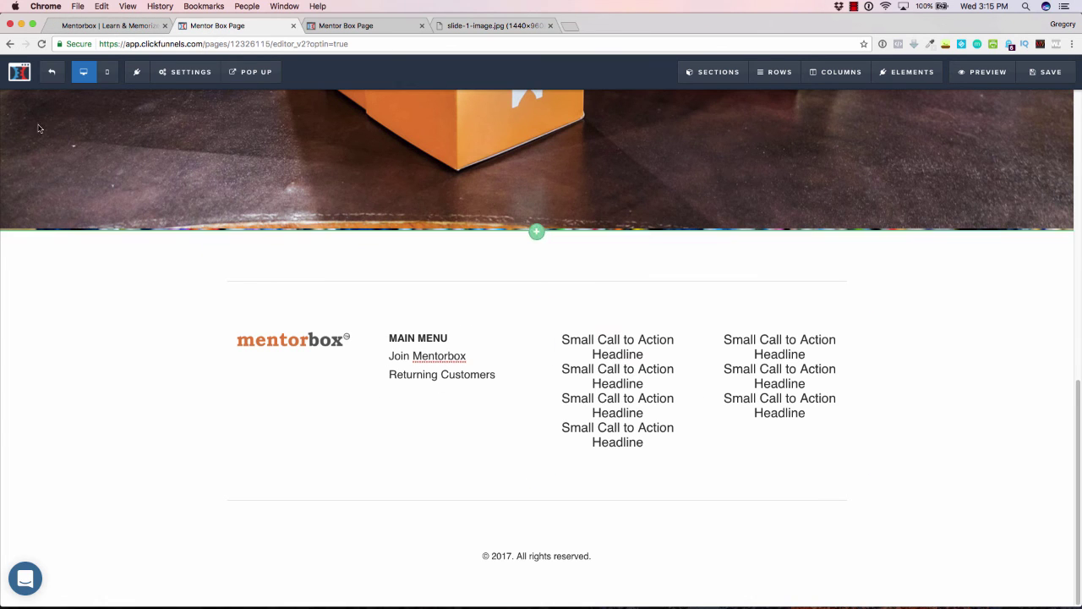
# - Compare with the original MentorBox footer, then set the editor's footer section padding to 20 at top and bottom
pyautogui.click(74, 28)
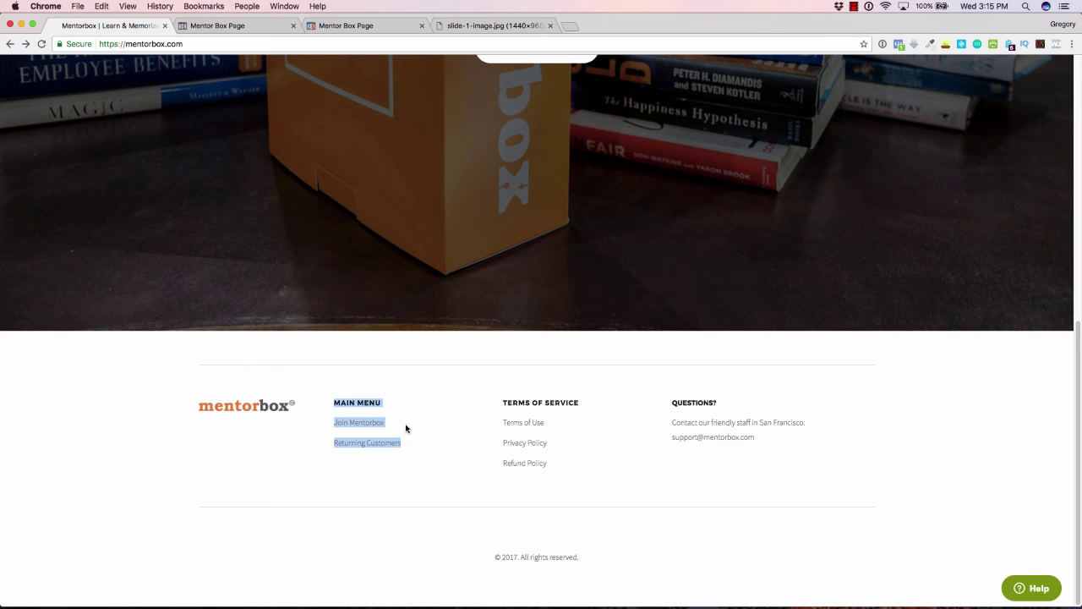
pyautogui.click(233, 26)
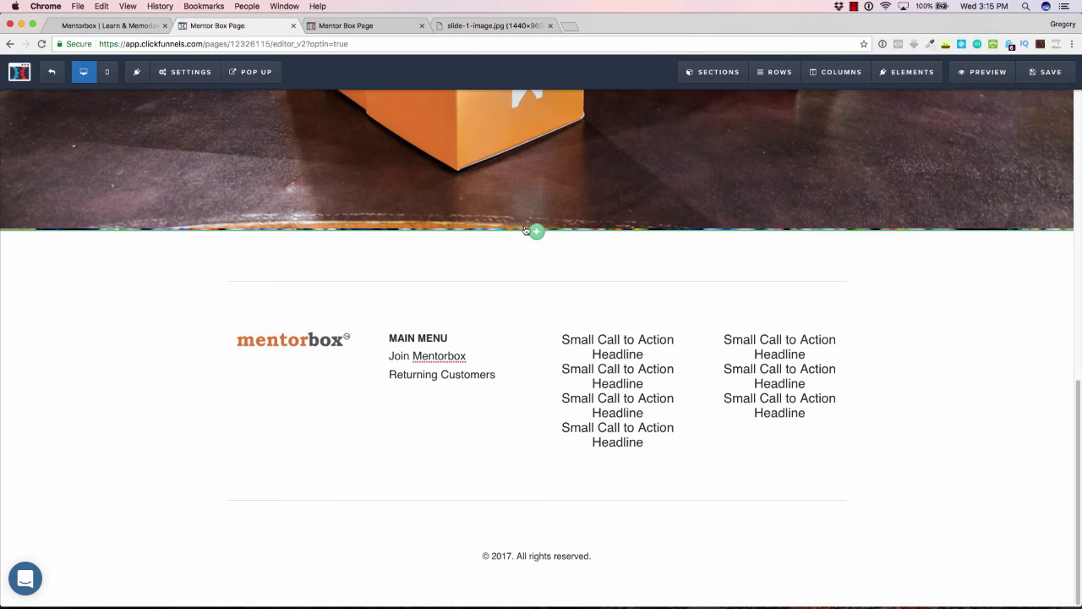
pyautogui.click(1062, 237)
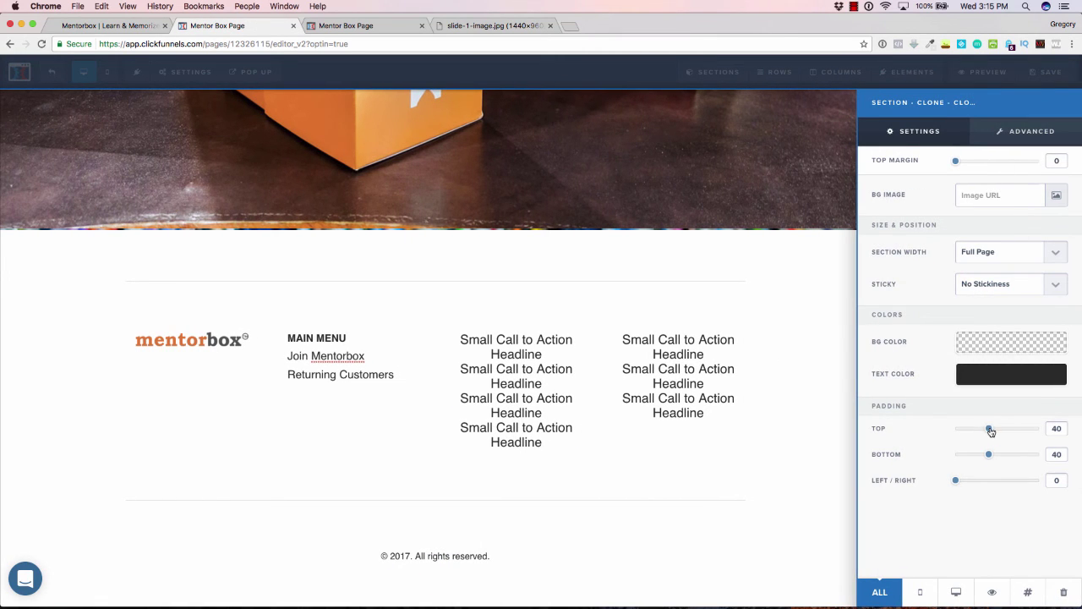
pyautogui.moveTo(989, 428); pyautogui.dragTo(973, 458)
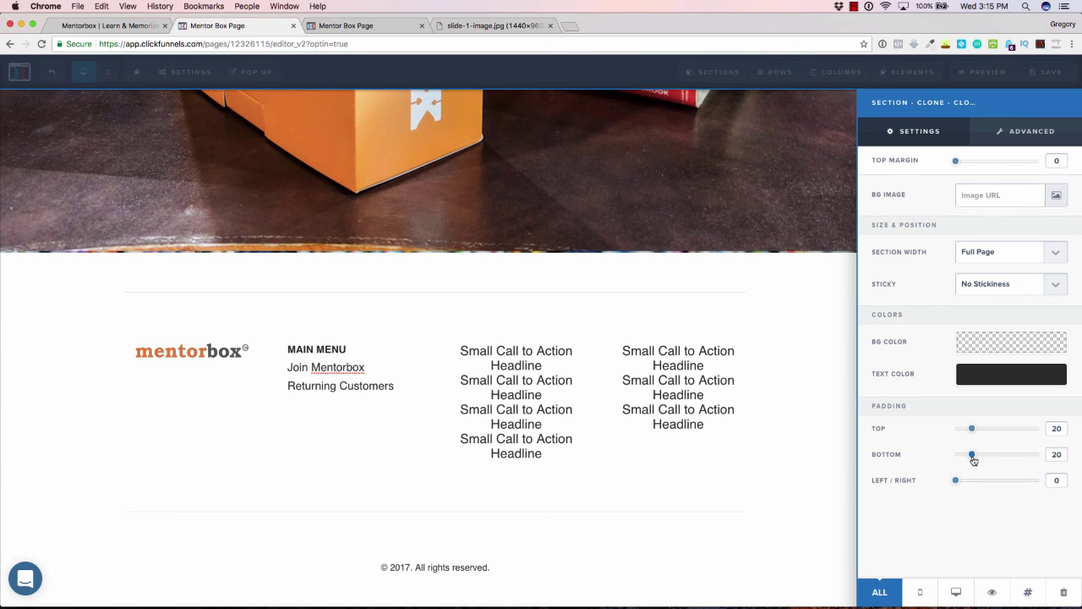
# - Check the original footer's spacing again and set the four-column footer row's top and bottom padding to 10
pyautogui.click(117, 25)
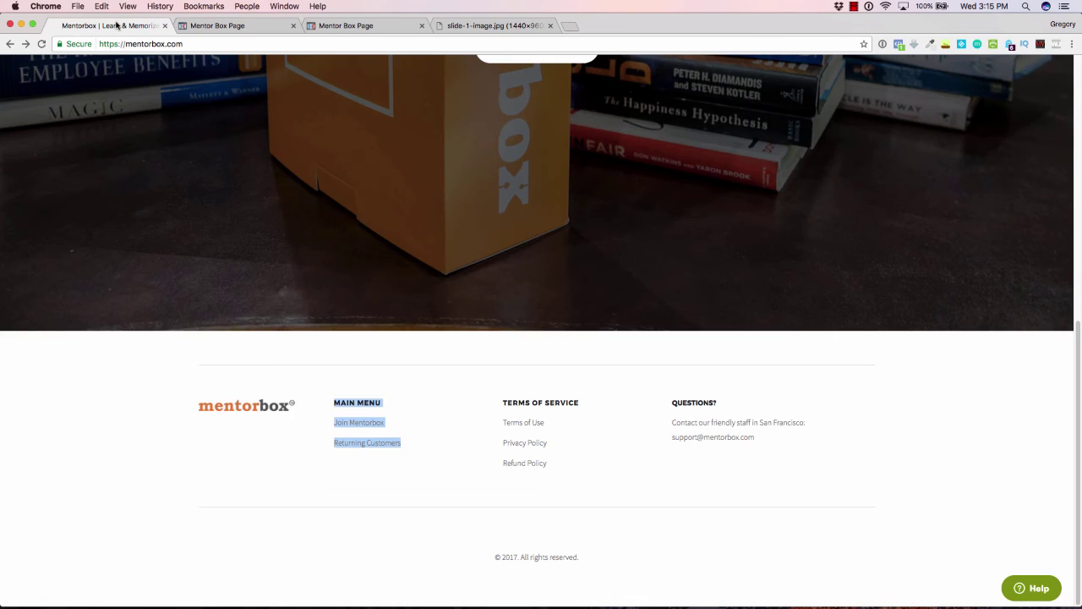
pyautogui.click(222, 26)
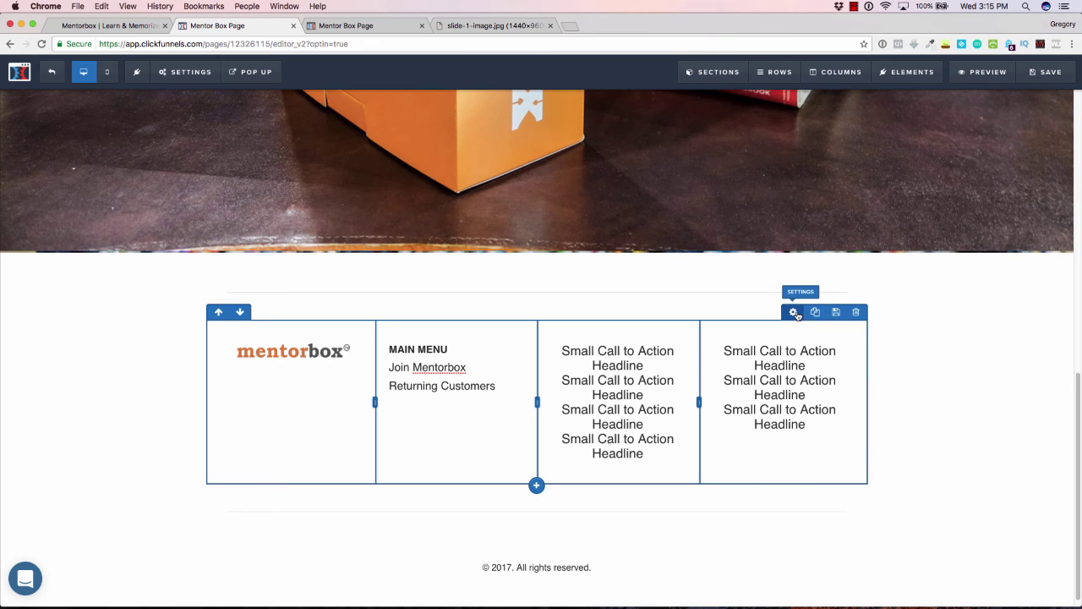
pyautogui.click(795, 313)
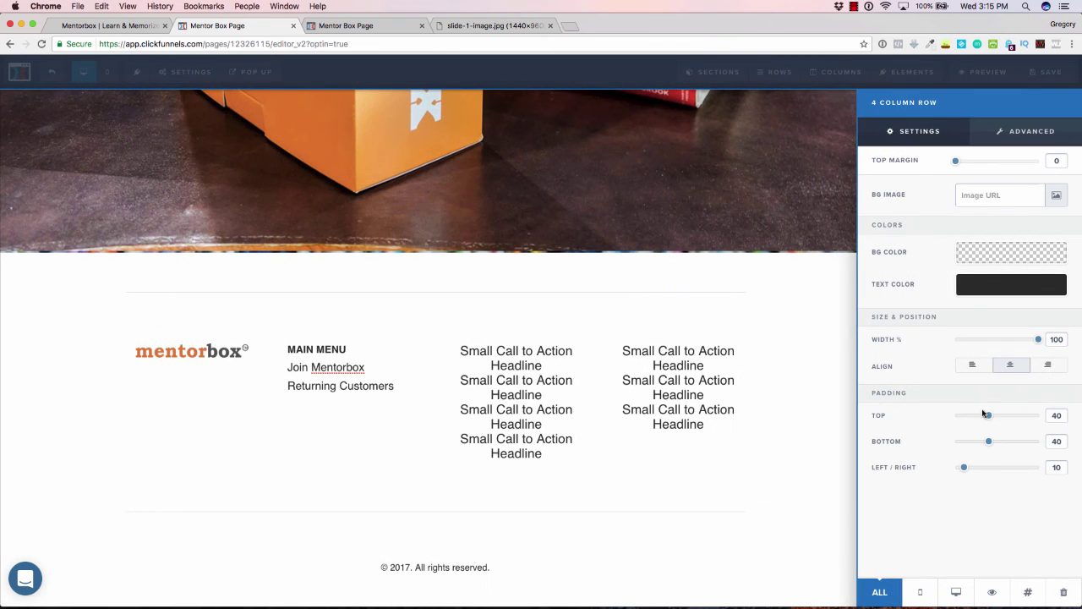
pyautogui.moveTo(990, 417); pyautogui.dragTo(965, 419)
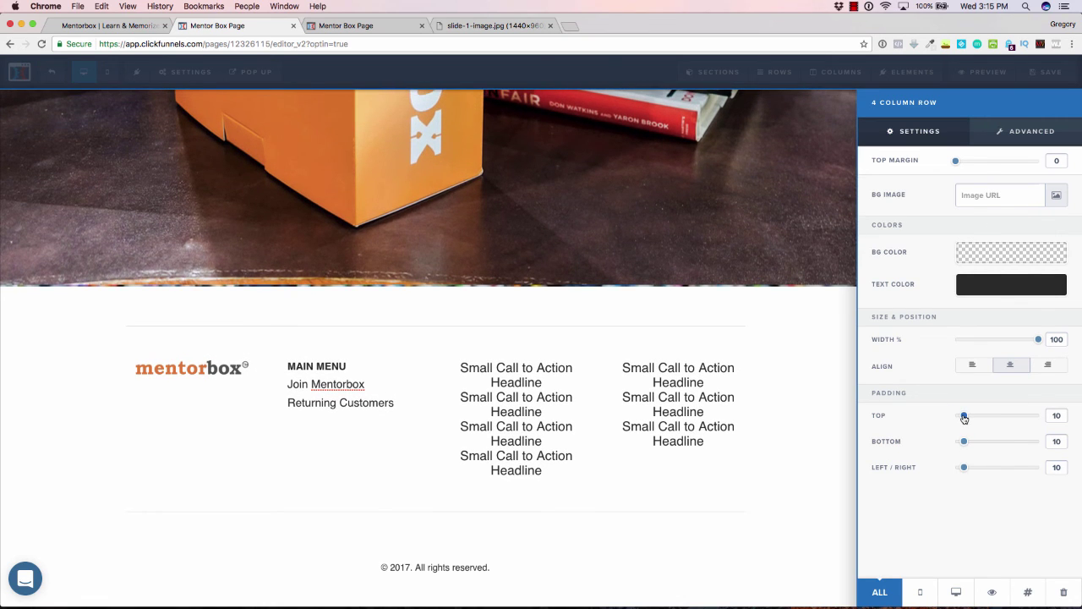
# - Reduce the top and bottom padding of the one-column row holding the divider beneath the footer menu columns
pyautogui.click(763, 392)
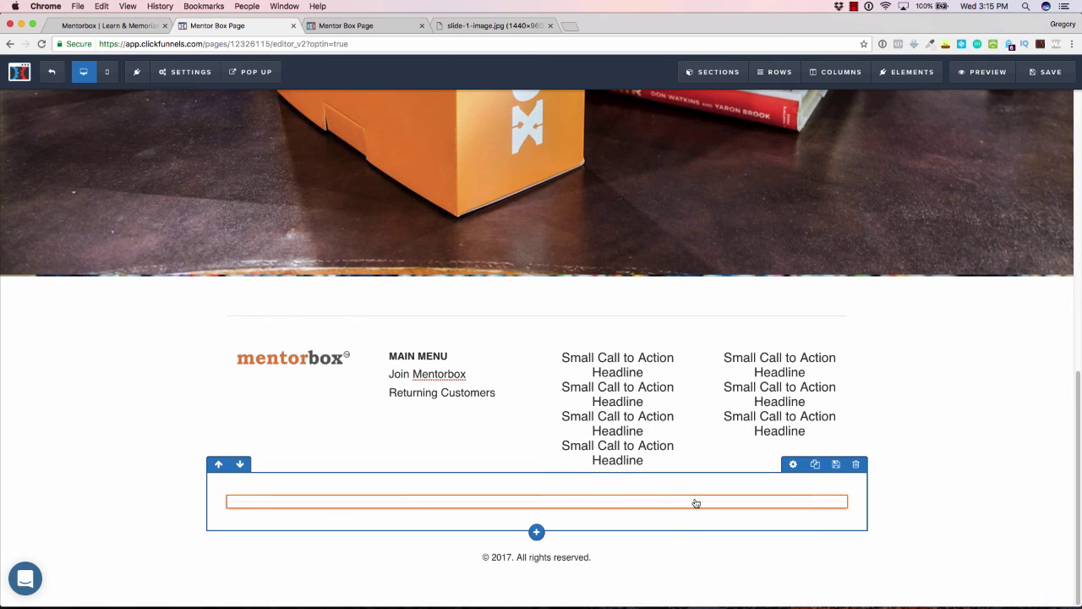
pyautogui.click(793, 467)
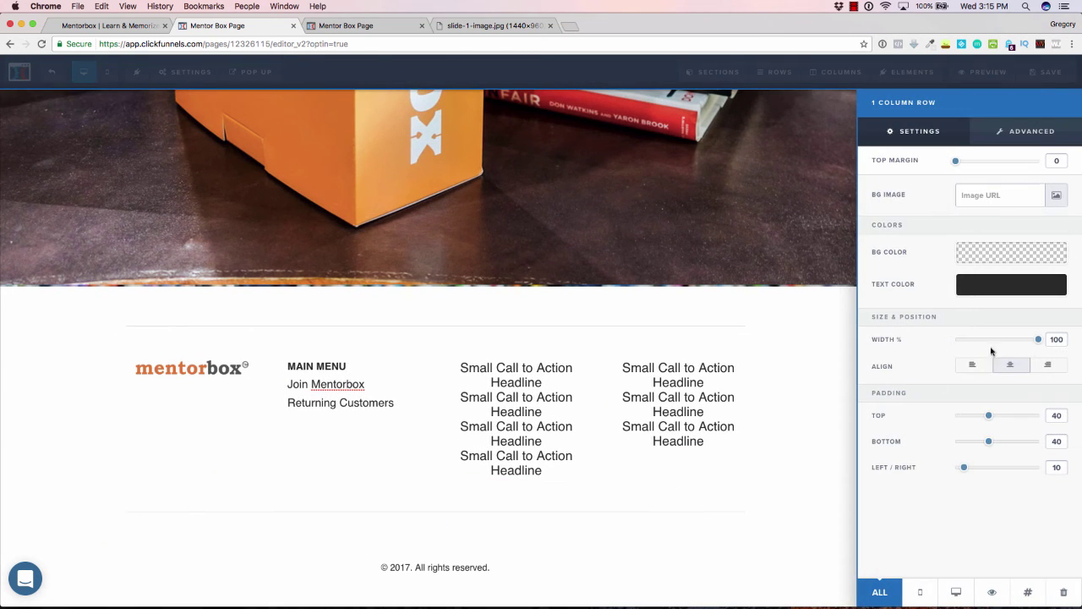
pyautogui.moveTo(989, 419); pyautogui.dragTo(967, 444)
pyautogui.click(816, 431)
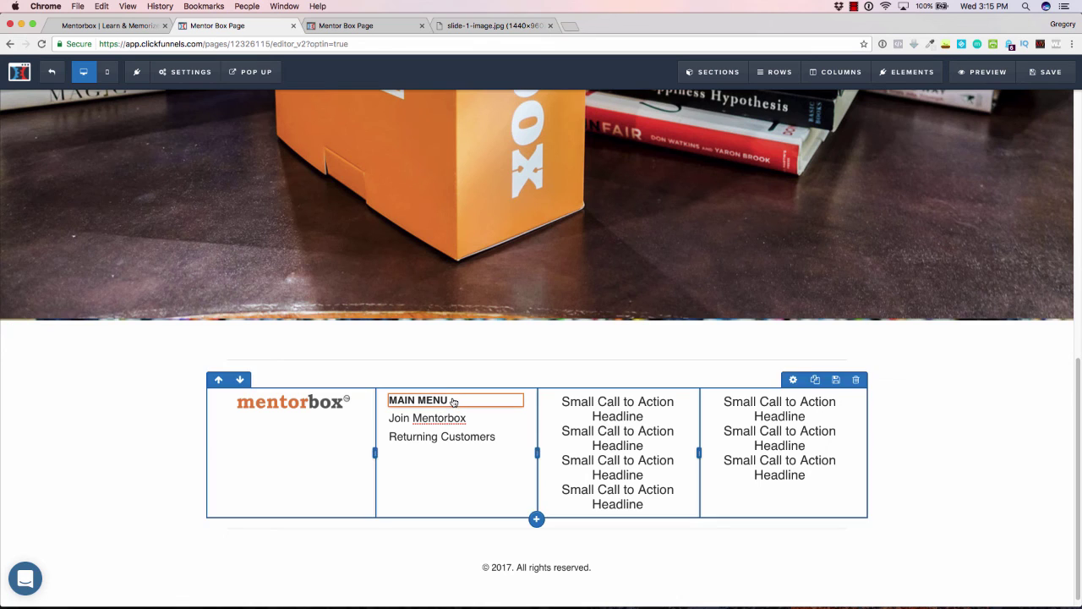
# - Clone the MAIN MENU headline twice and place one copy atop each of the third and fourth footer columns
pyautogui.moveTo(453, 406)
pyautogui.click(493, 388)
pyautogui.click(493, 389)
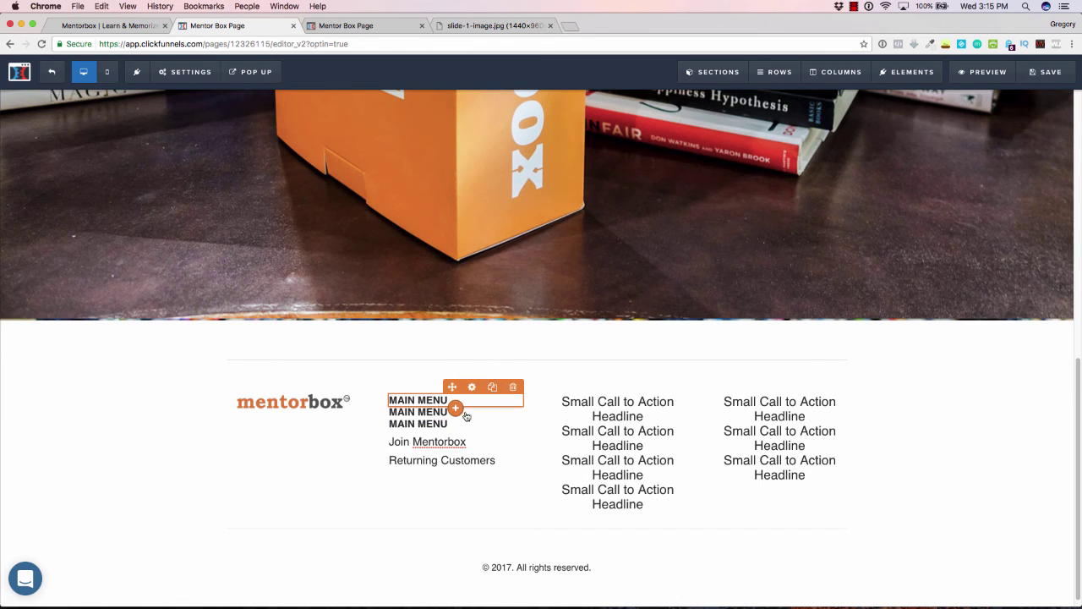
pyautogui.moveTo(475, 418); pyautogui.dragTo(587, 410)
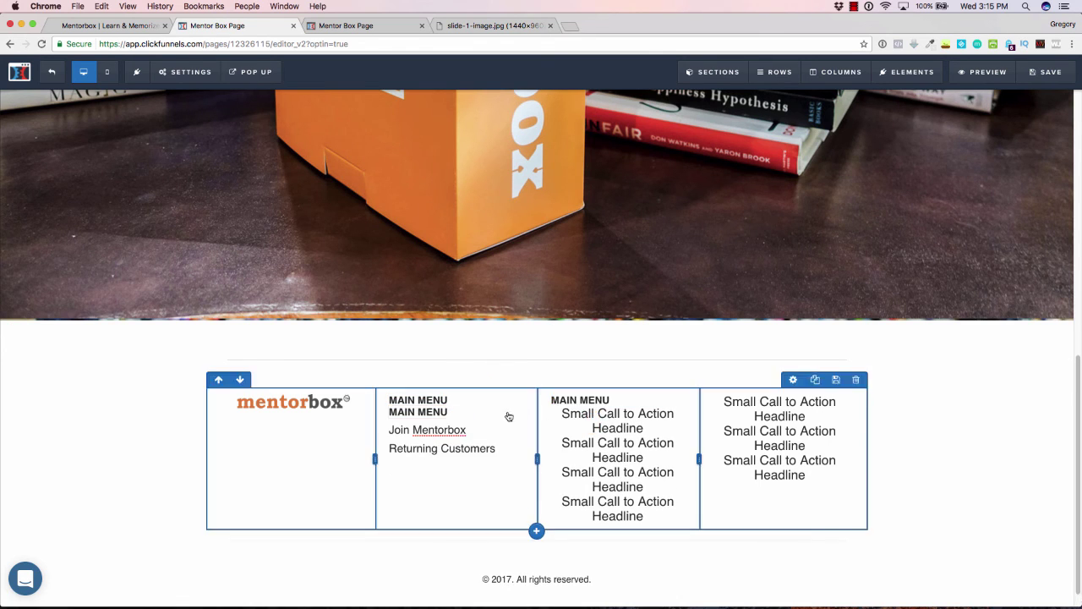
pyautogui.moveTo(457, 413); pyautogui.dragTo(776, 412)
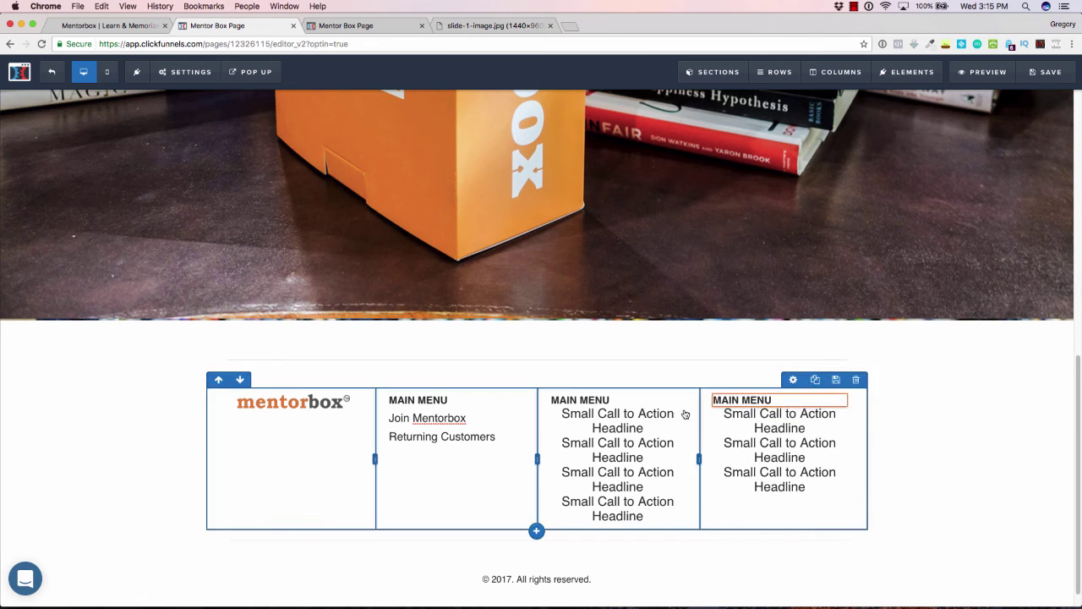
# - Delete all four Small Call to Action Headline placeholders from the third footer column
pyautogui.click(676, 399)
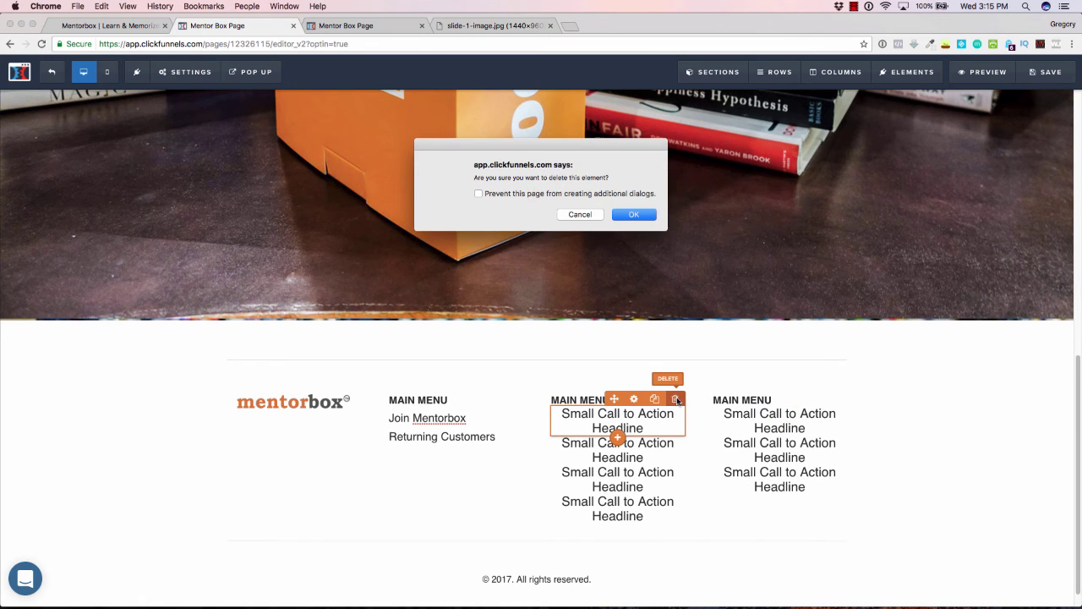
pyautogui.click(635, 215)
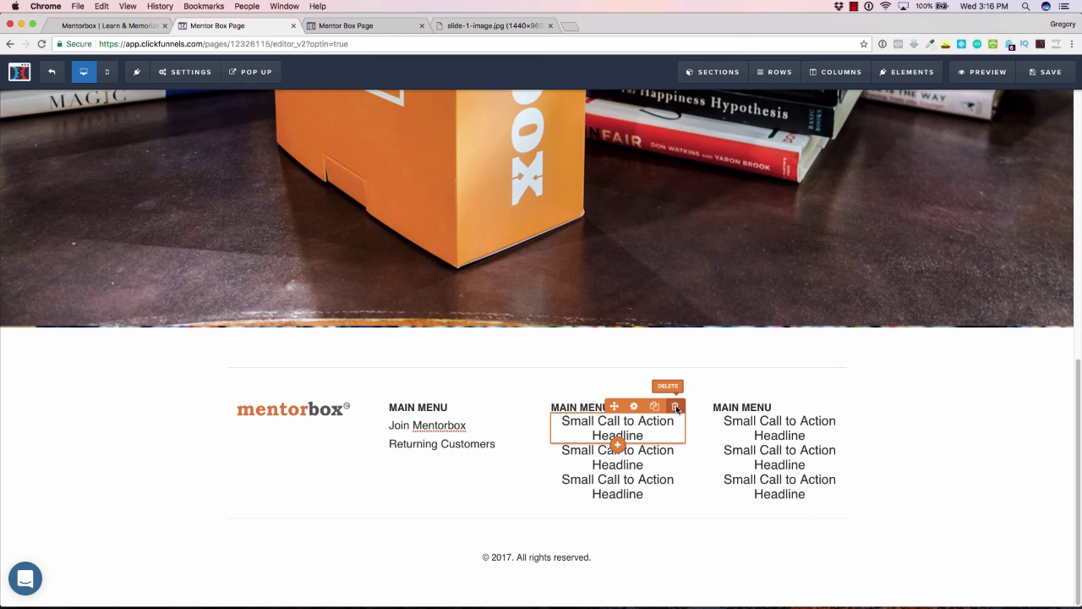
pyautogui.click(676, 406)
pyautogui.click(632, 215)
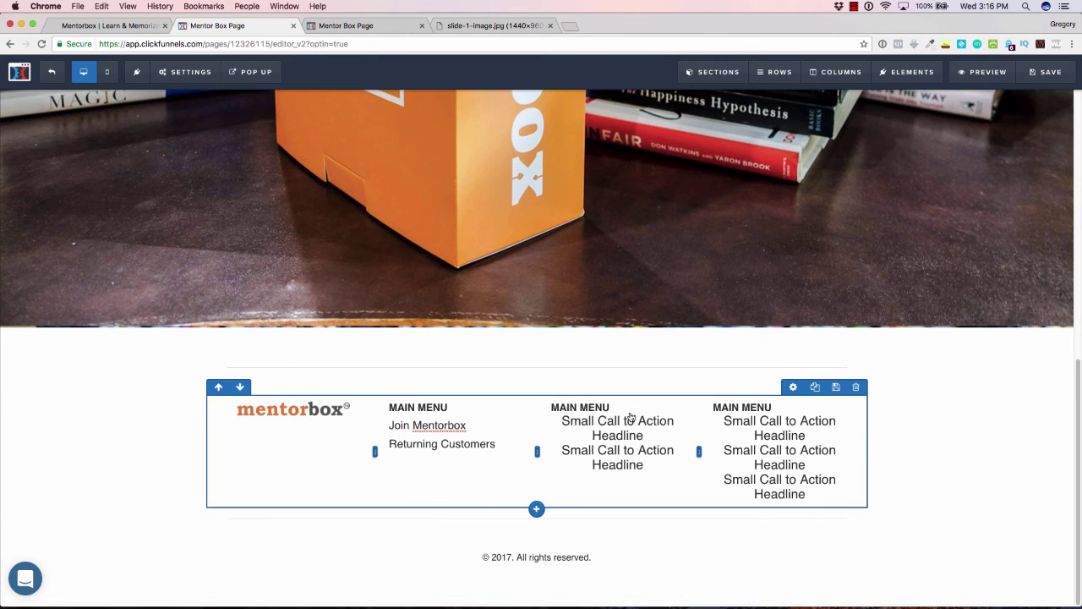
pyautogui.click(675, 406)
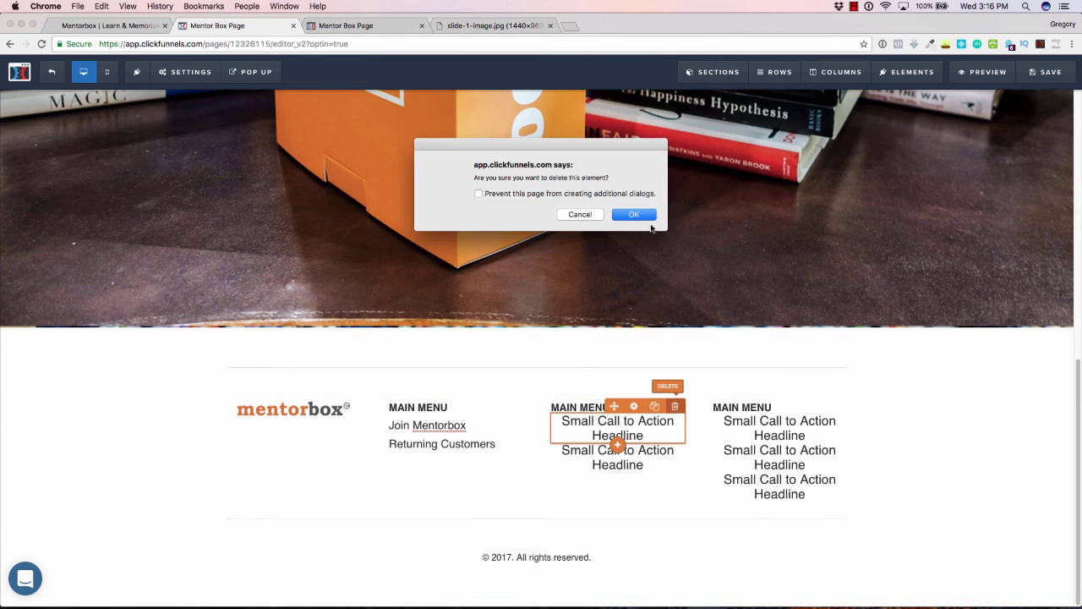
pyautogui.click(634, 214)
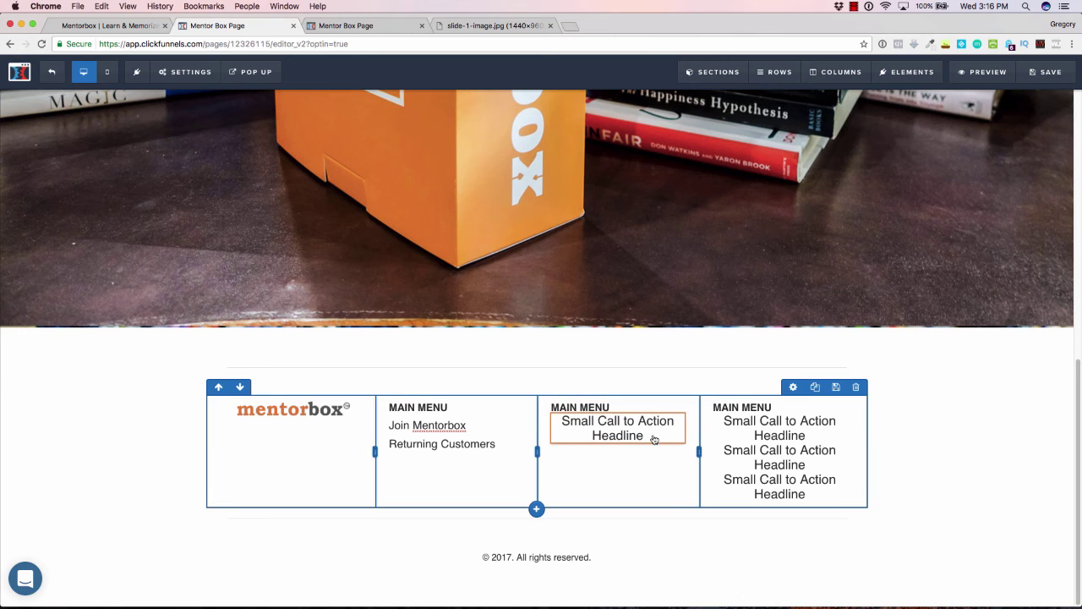
pyautogui.click(675, 406)
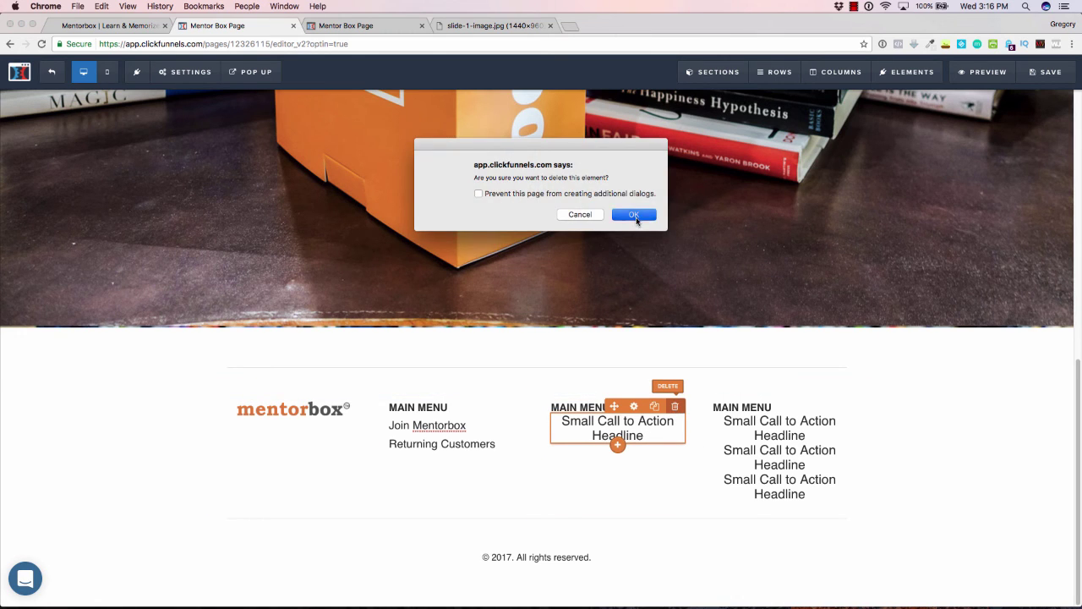
pyautogui.click(633, 215)
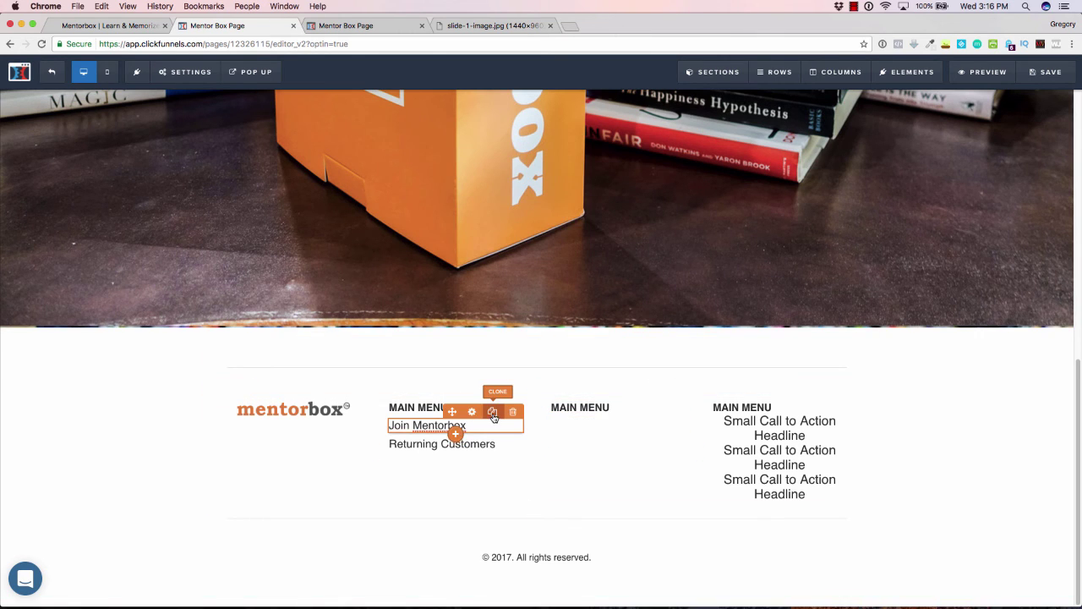
# - Clone the Join Mentorbox headline twice and move both copies under the third footer column's heading
pyautogui.click(492, 412)
pyautogui.click(492, 412)
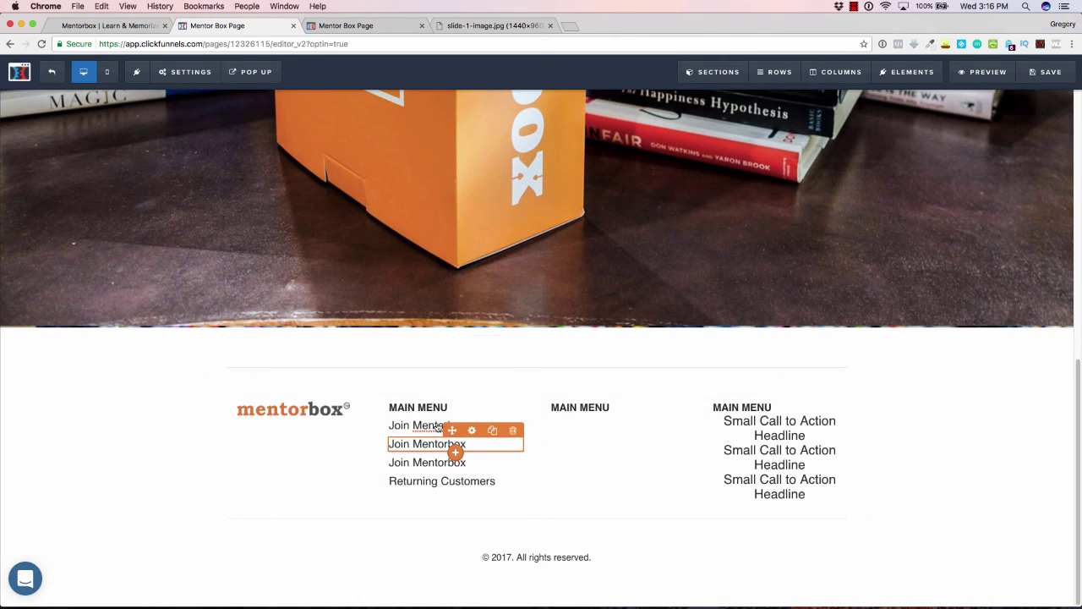
pyautogui.moveTo(447, 442); pyautogui.dragTo(592, 429)
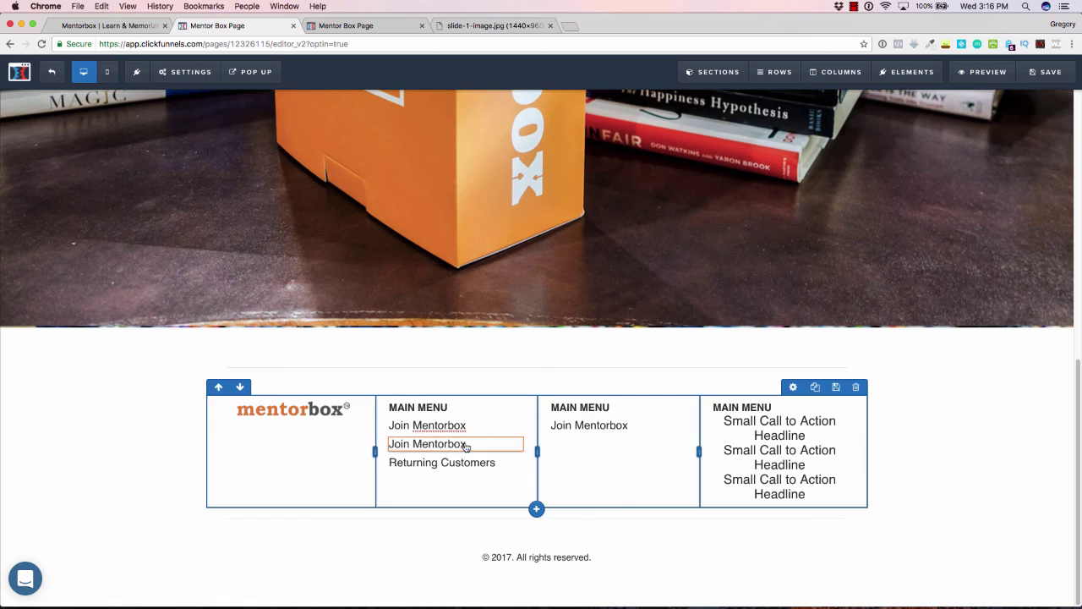
pyautogui.moveTo(466, 447); pyautogui.dragTo(582, 454)
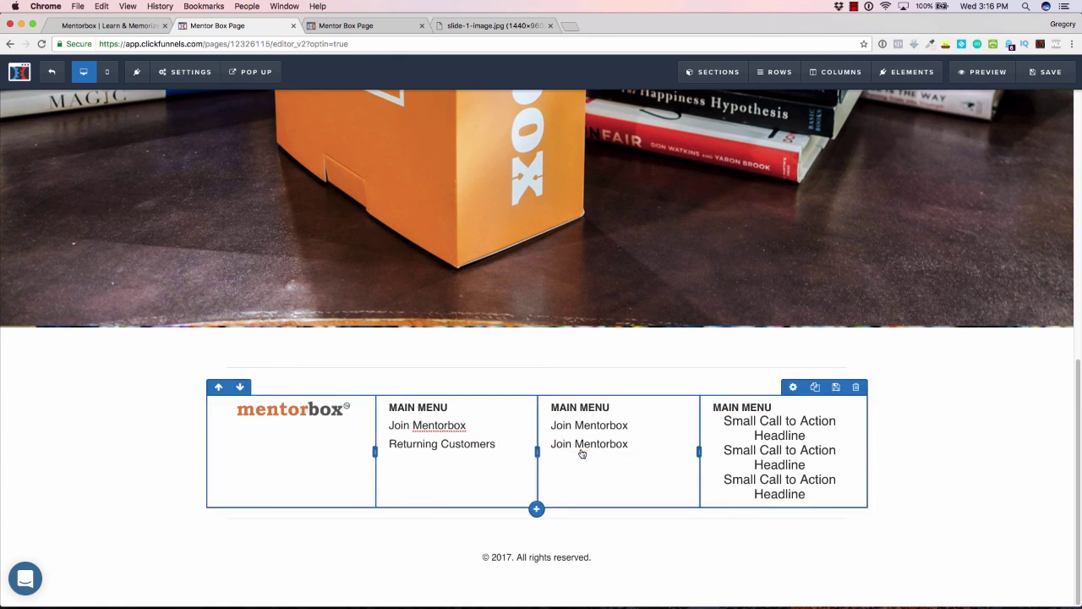
# - Clone the third column's Join Mentorbox headline twice and move two of them under the fourth column's heading
pyautogui.click(655, 431)
pyautogui.click(655, 431)
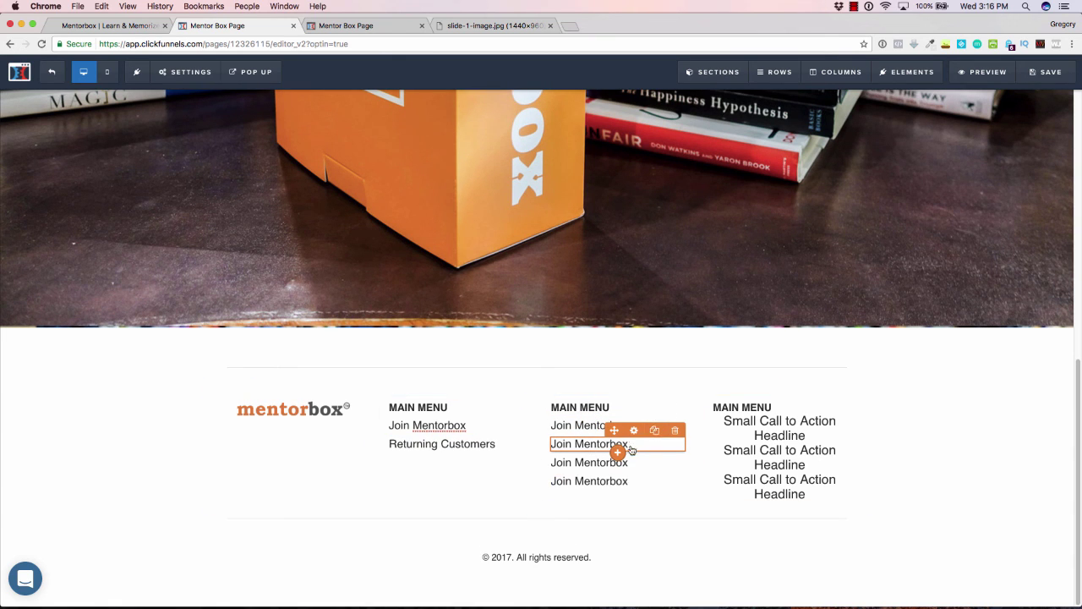
pyautogui.moveTo(599, 444); pyautogui.dragTo(771, 428)
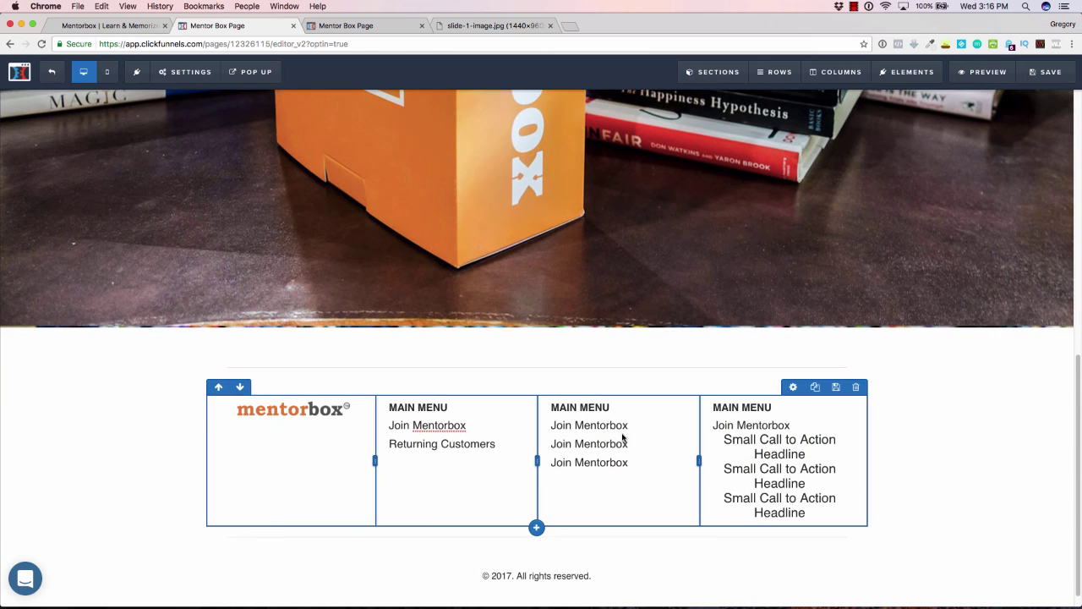
pyautogui.moveTo(617, 445); pyautogui.dragTo(778, 442)
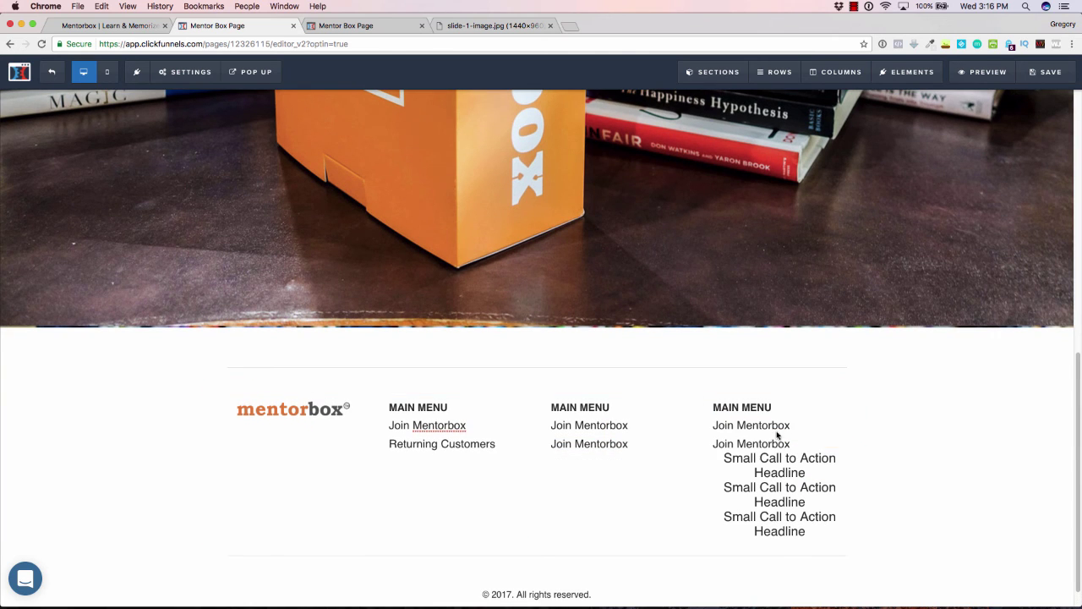
# - Delete the three Small Call to Action Headline placeholders from the fourth footer column
pyautogui.click(837, 444)
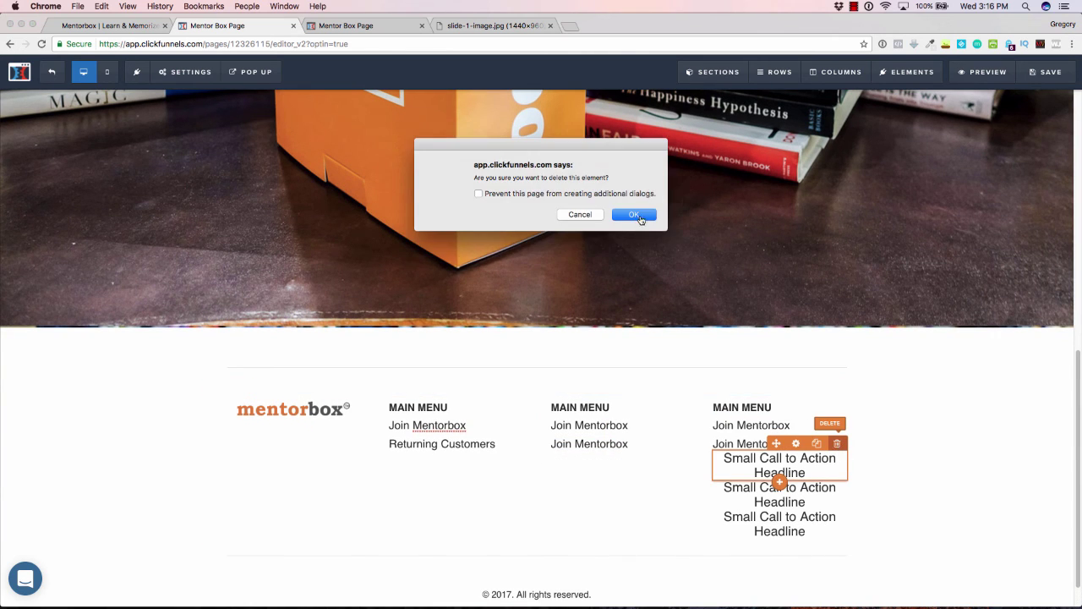
pyautogui.click(640, 218)
pyautogui.click(837, 443)
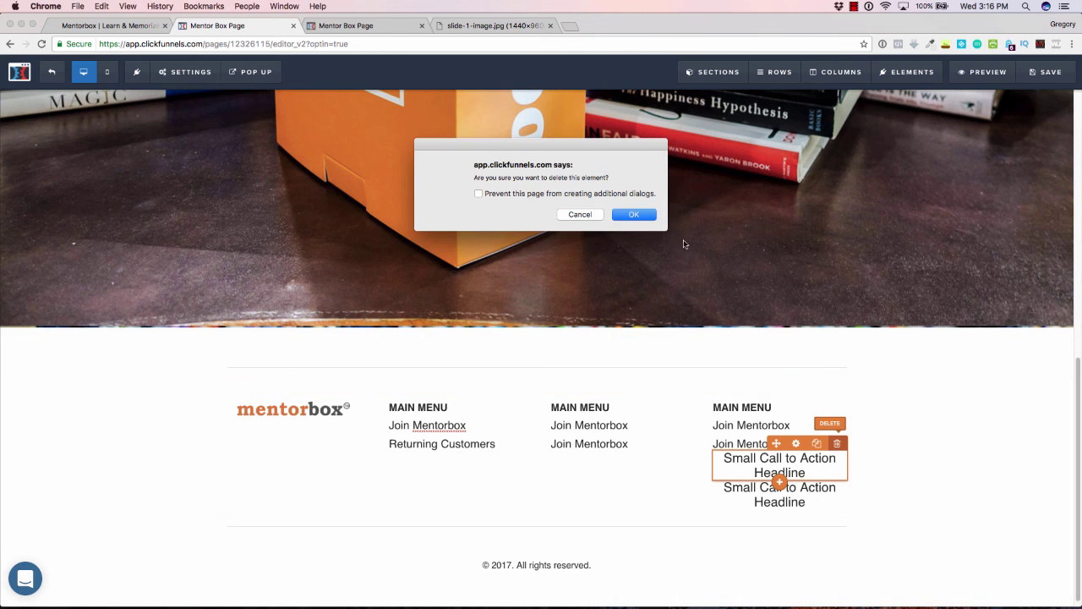
pyautogui.click(634, 215)
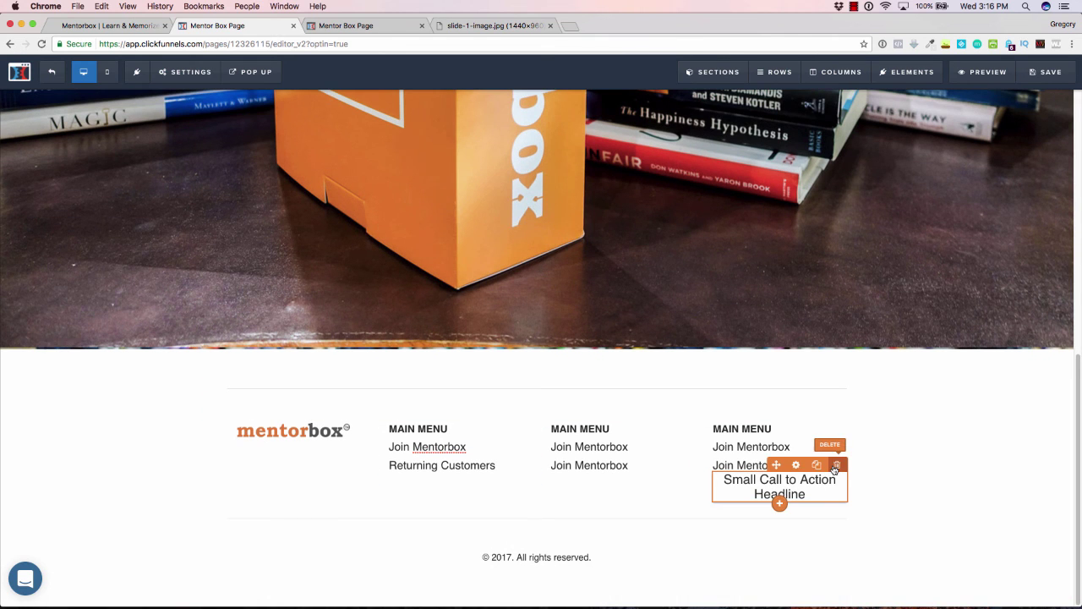
pyautogui.click(838, 466)
pyautogui.click(636, 215)
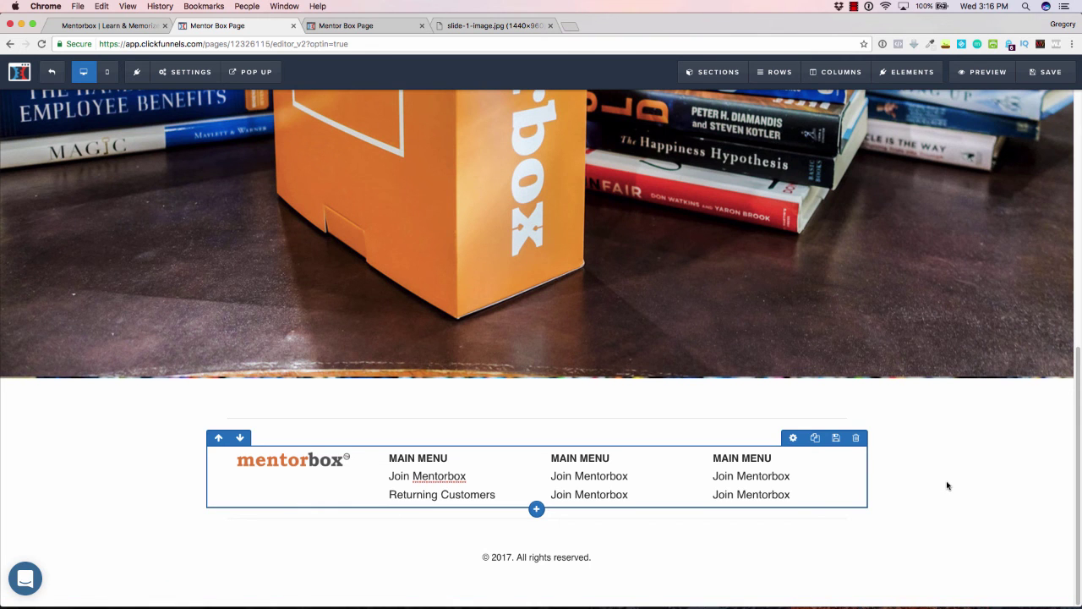
# - Set the bottom padding of the hero section with the book-and-box background image to 100
pyautogui.scroll(1, 920, 386)
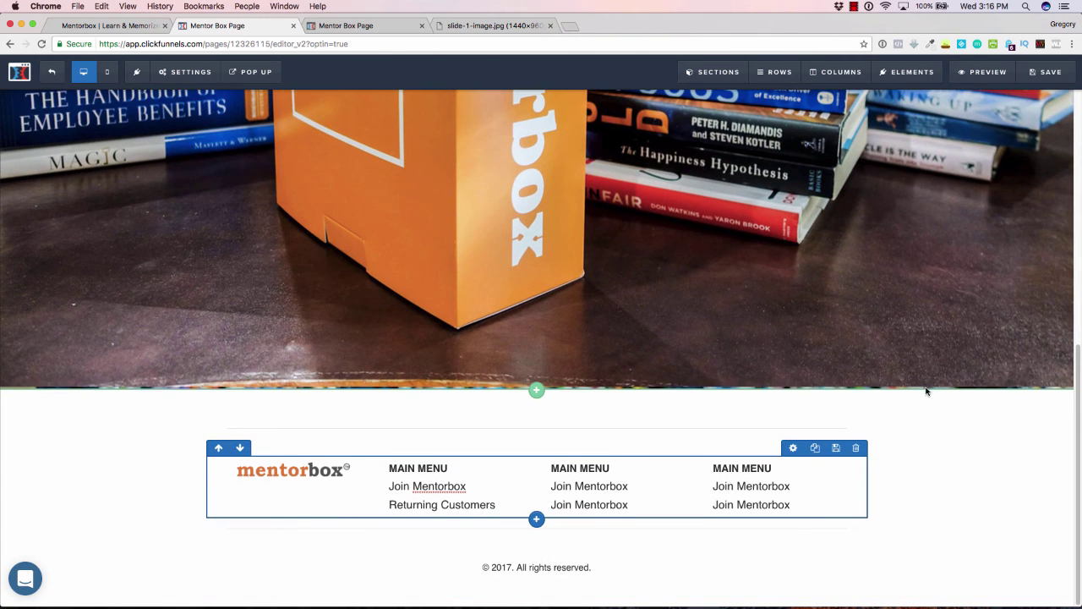
pyautogui.scroll(10, 962, 372)
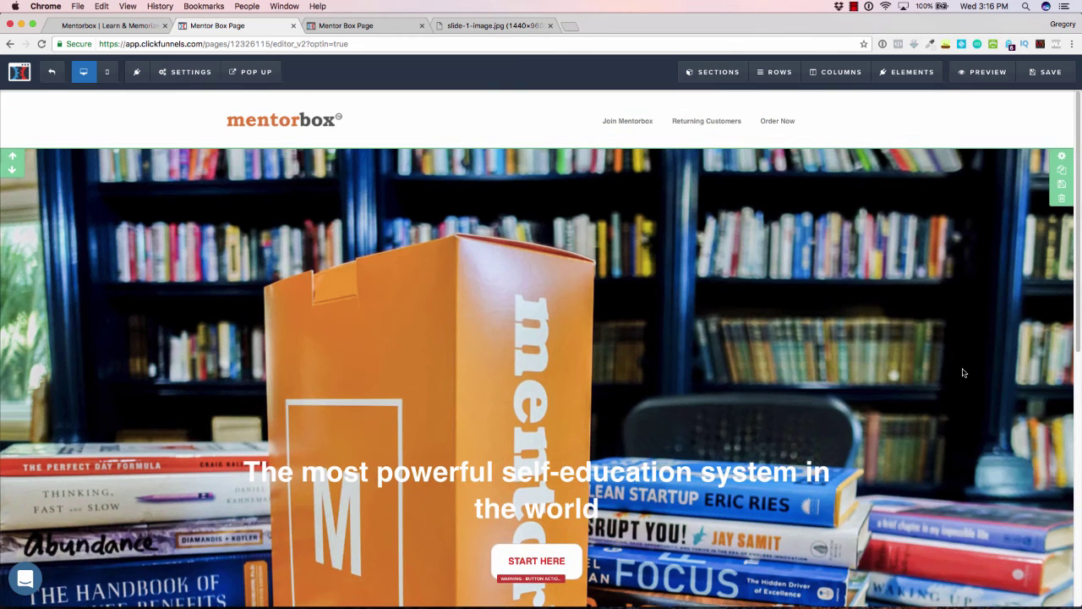
pyautogui.click(1062, 158)
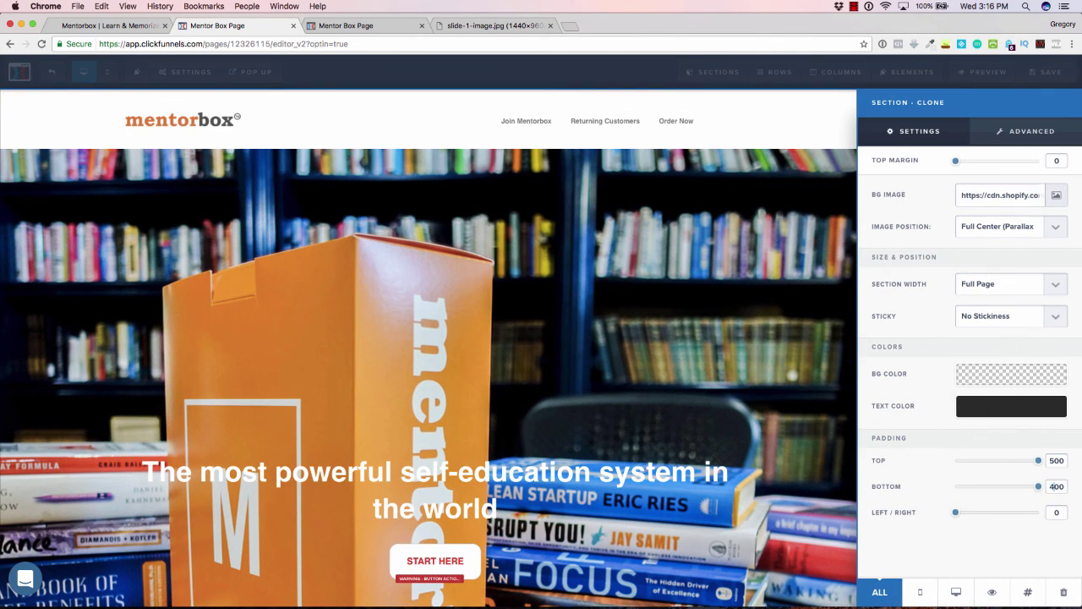
pyautogui.press('BackSpace')
pyautogui.write('5')
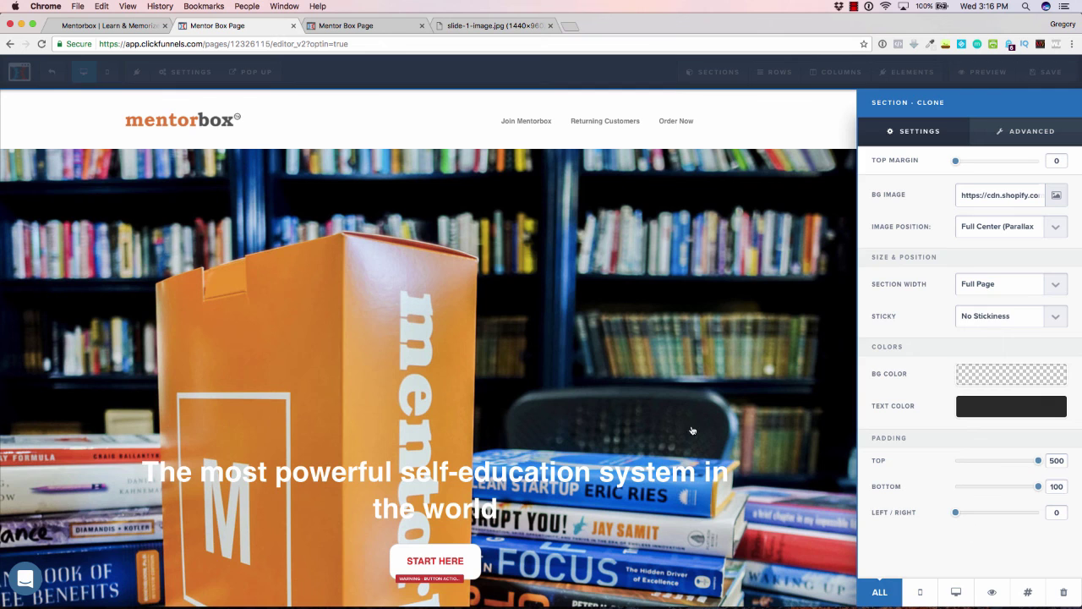
pyautogui.click(692, 430)
# - Review the rebuilt page from header to footer and compare it with the original MentorBox page's footer columns and hero
pyautogui.scroll(-5, 698, 444)
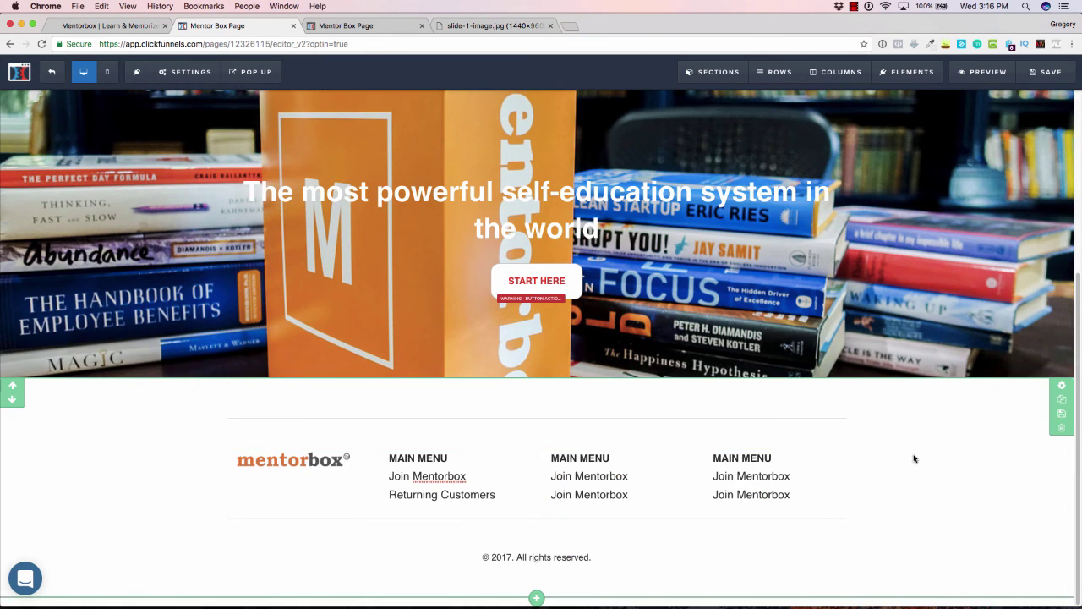
pyautogui.scroll(3, 914, 458)
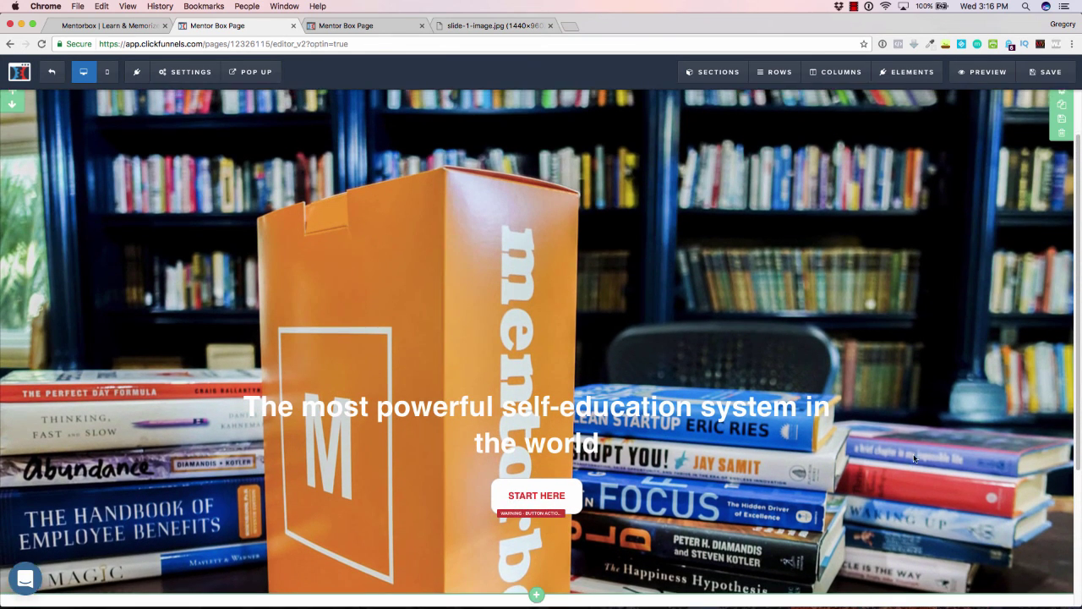
pyautogui.scroll(2, 914, 458)
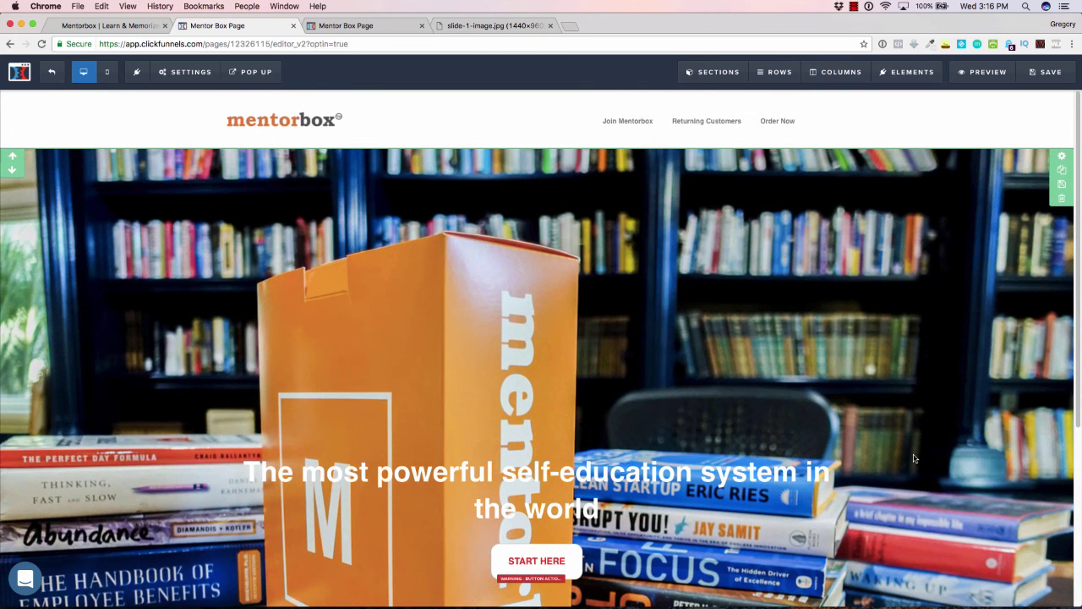
pyautogui.scroll(-4, 914, 459)
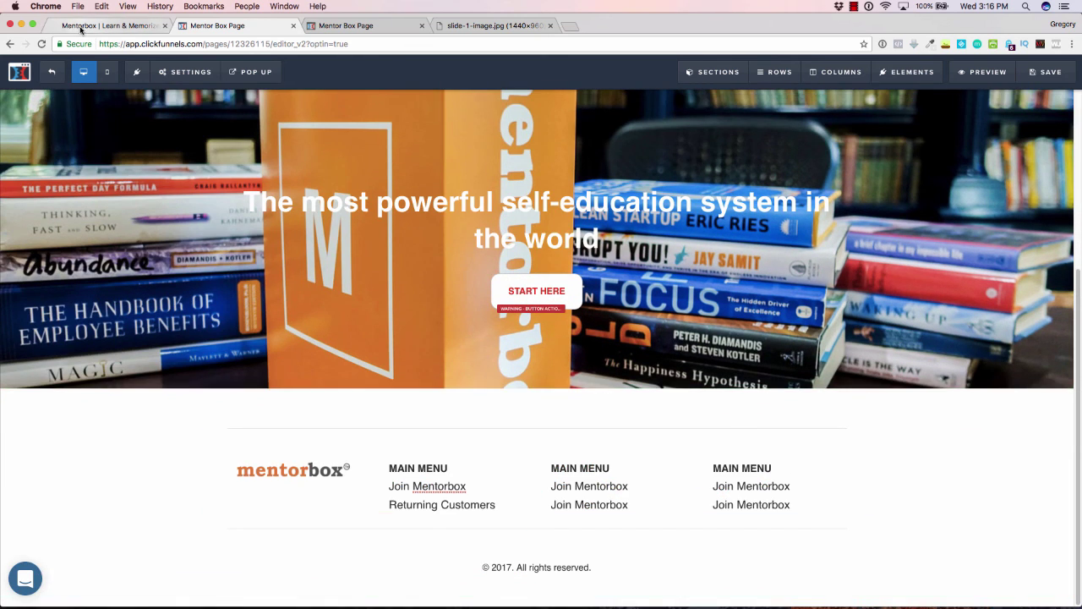
pyautogui.click(108, 26)
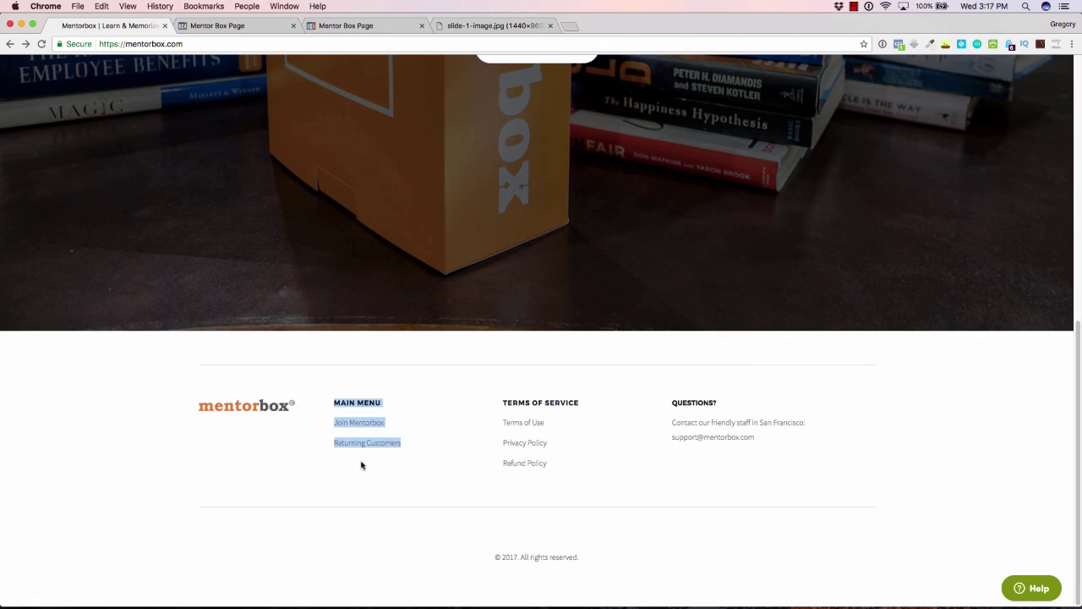
pyautogui.click(457, 484)
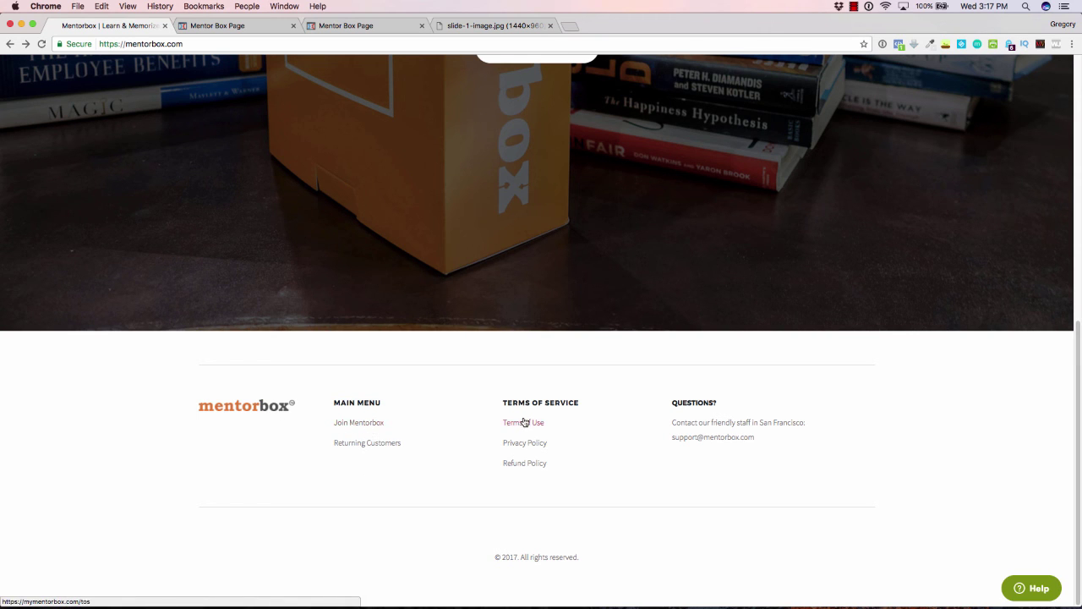
pyautogui.scroll(20, 447, 498)
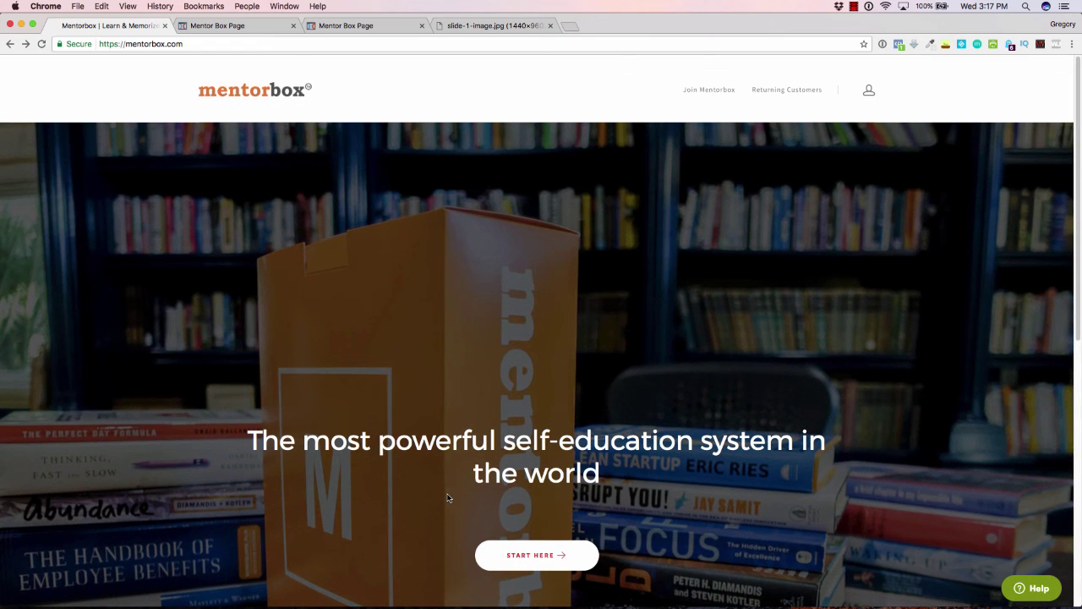
pyautogui.click(238, 25)
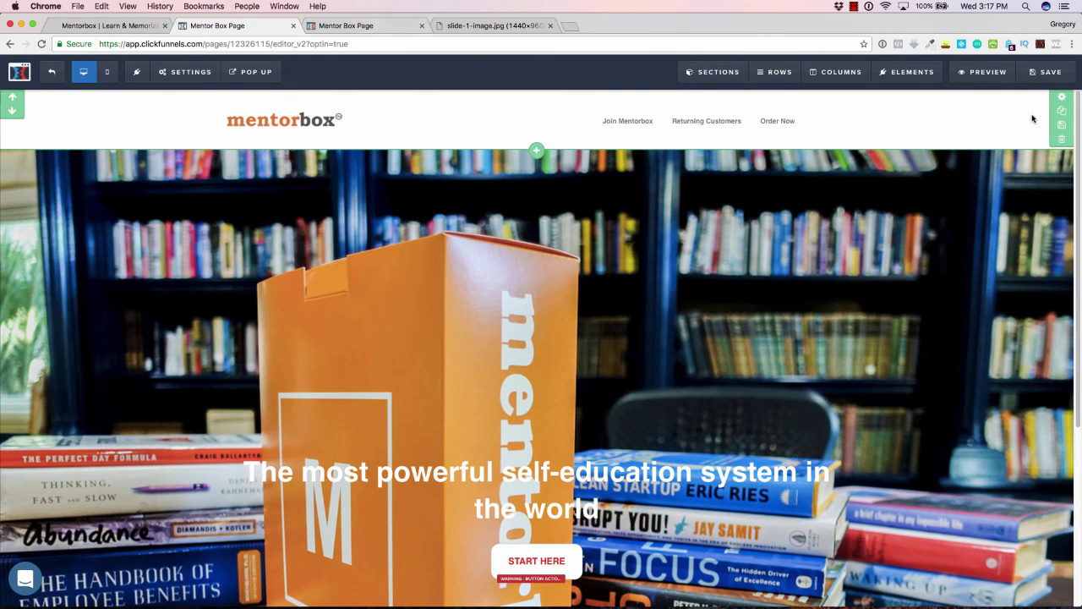
# - Save the landing page and reload its preview to load the current version
pyautogui.click(1045, 72)
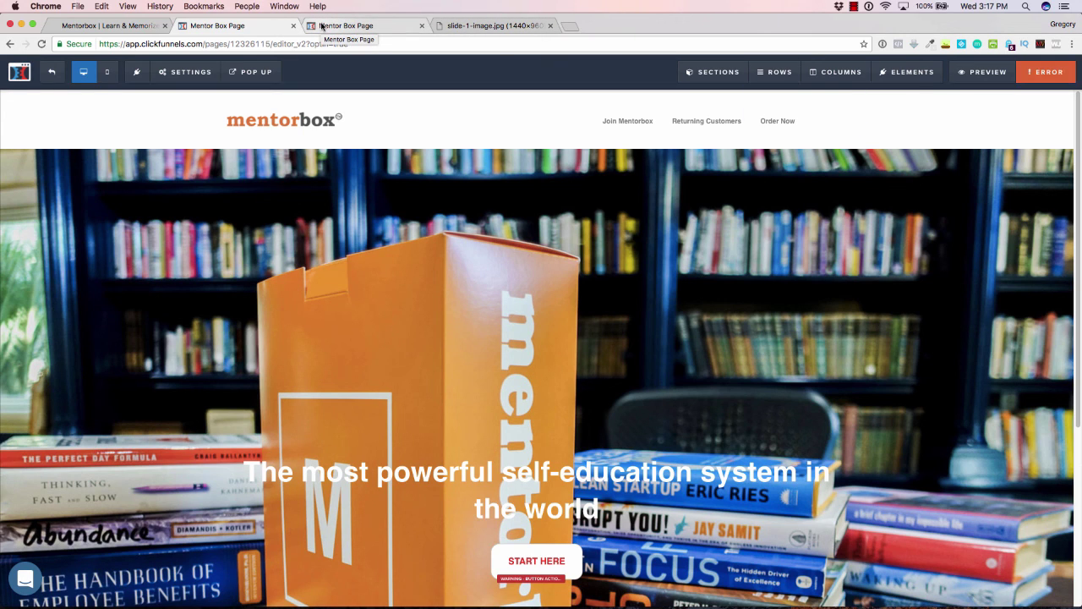
pyautogui.click(1041, 71)
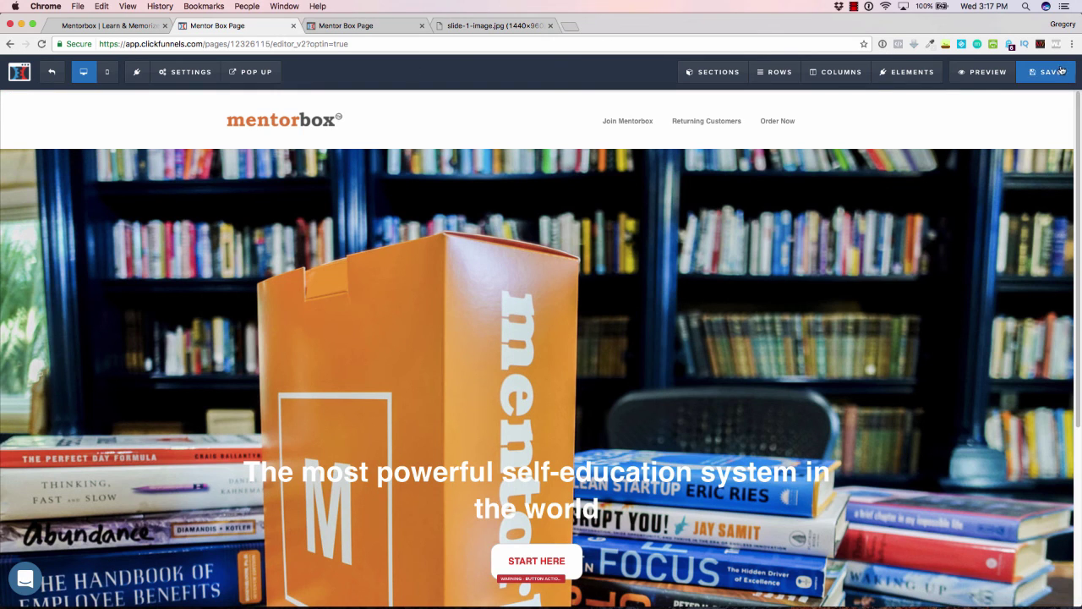
pyautogui.click(1060, 75)
pyautogui.click(346, 26)
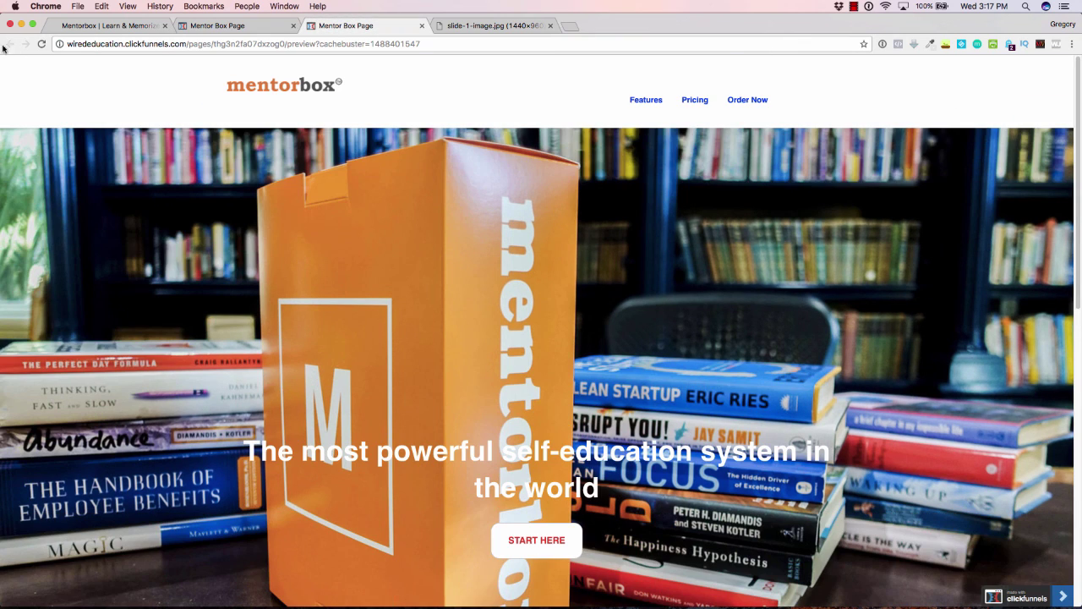
pyautogui.click(41, 43)
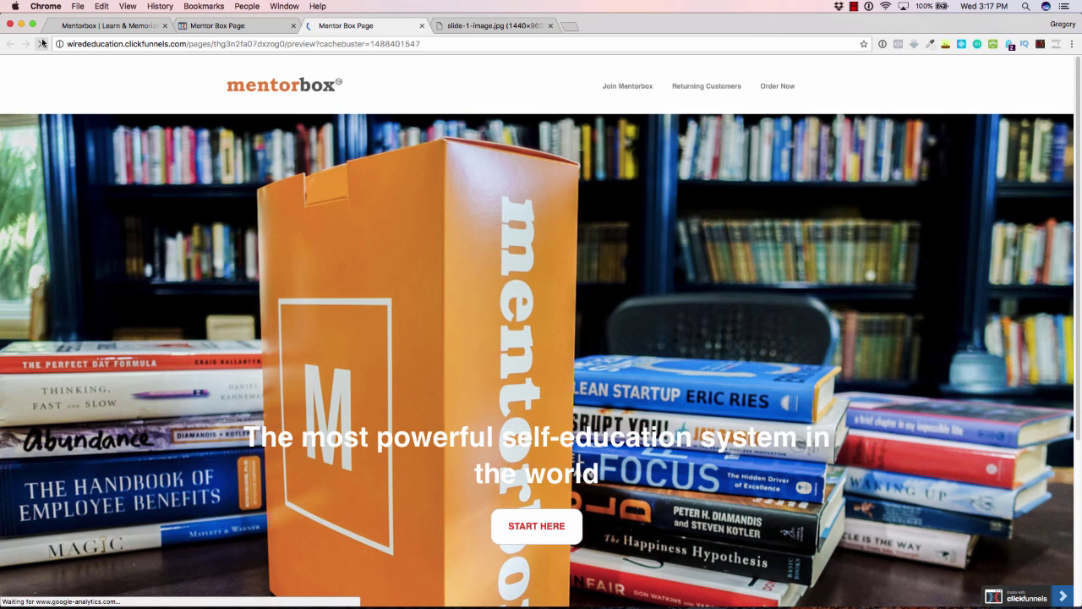
# - Compare the page preview with the original MentorBox site, checking how the hero background scrolls and how the footer is laid out
pyautogui.scroll(-5, 191, 226)
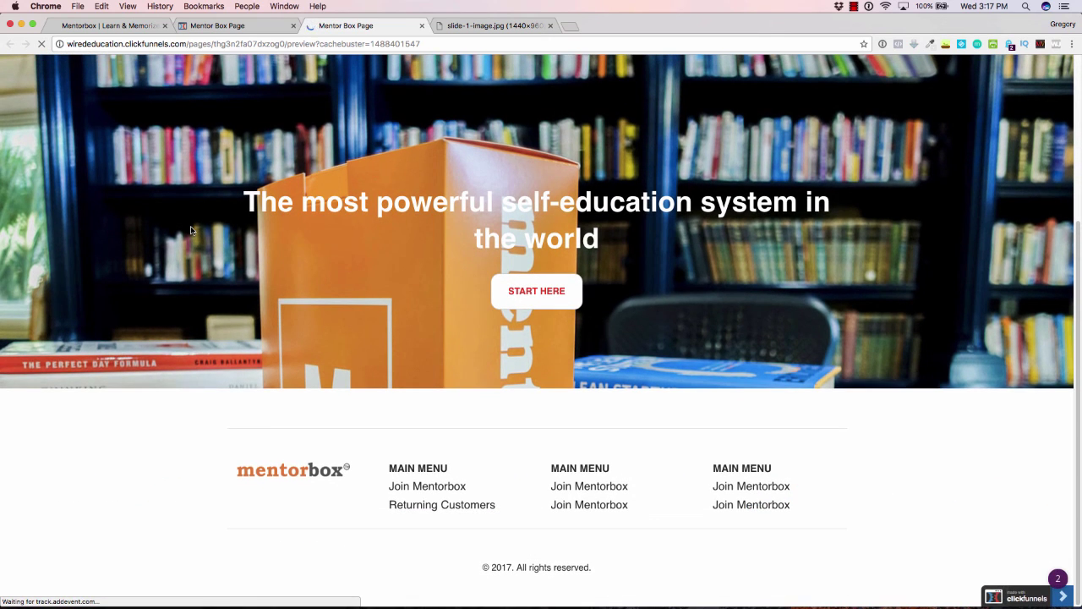
pyautogui.scroll(5, 536, 444)
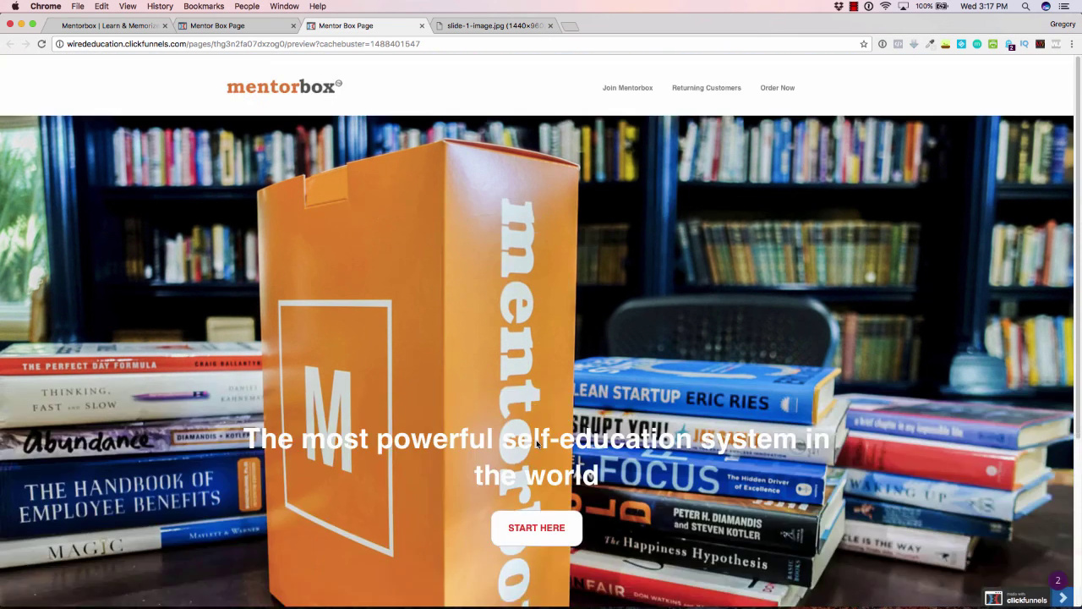
pyautogui.click(135, 25)
pyautogui.click(210, 26)
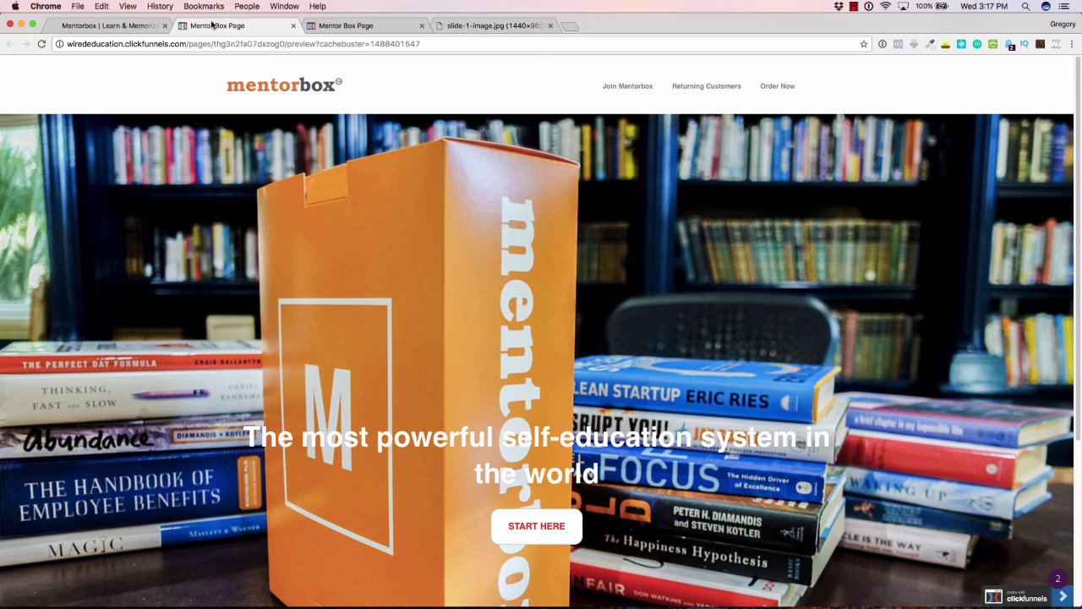
pyautogui.click(136, 22)
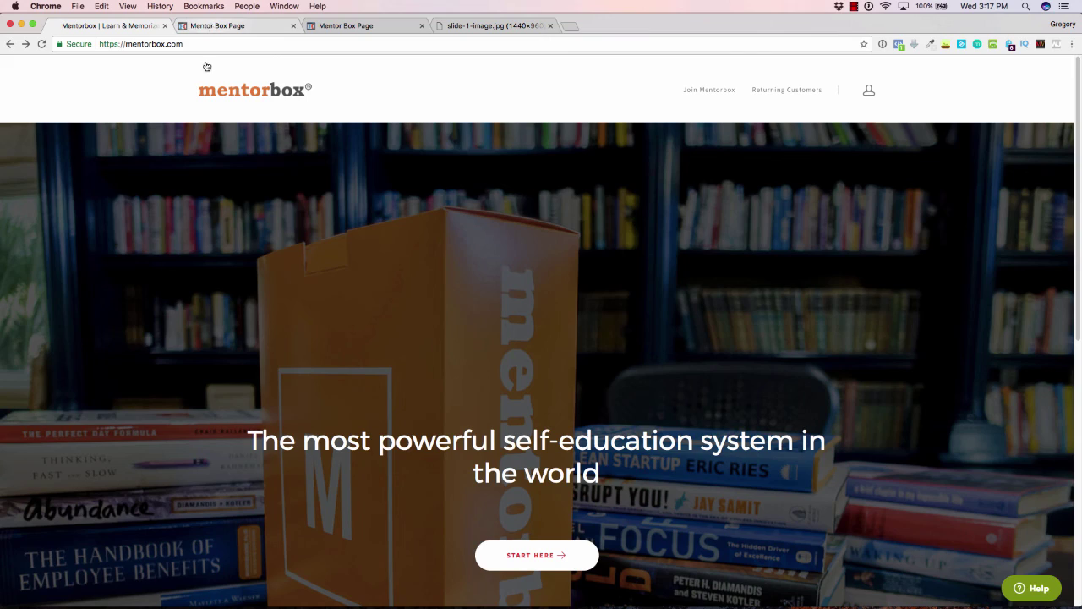
pyautogui.scroll(-10, 203, 102)
pyautogui.scroll(10, 201, 138)
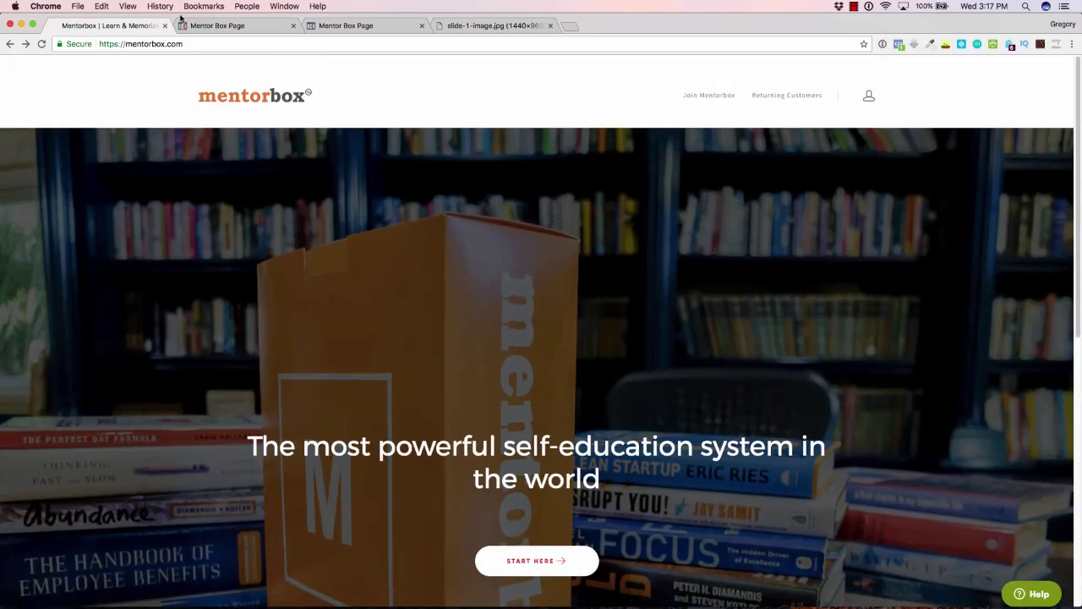
pyautogui.click(194, 25)
pyautogui.scroll(-5, 541, 330)
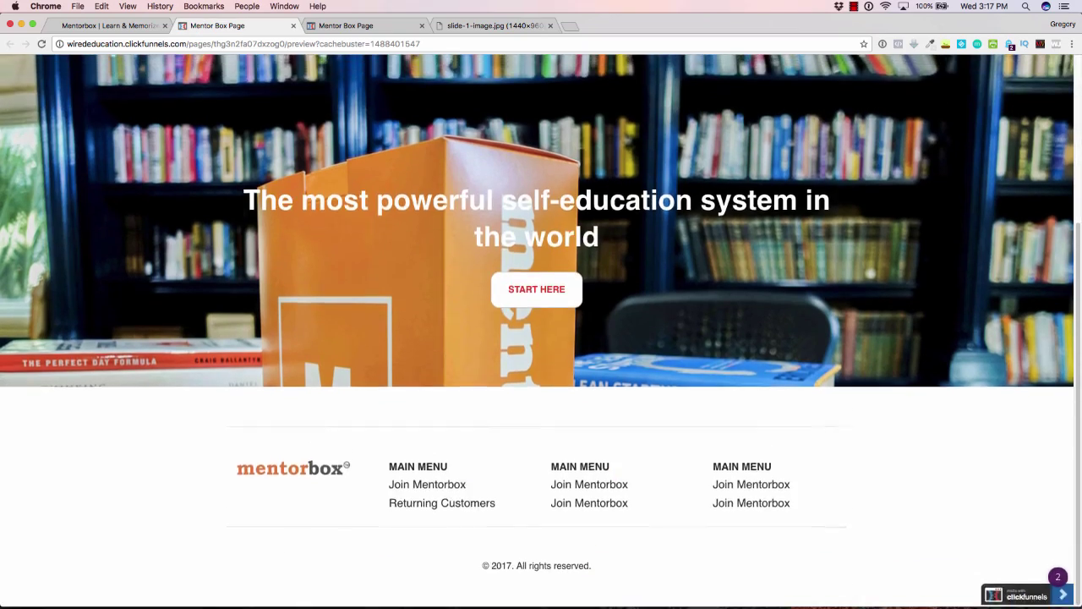
pyautogui.scroll(5, 257, 254)
pyautogui.scroll(-5, 256, 254)
pyautogui.scroll(5, 256, 254)
pyautogui.scroll(-3, 256, 254)
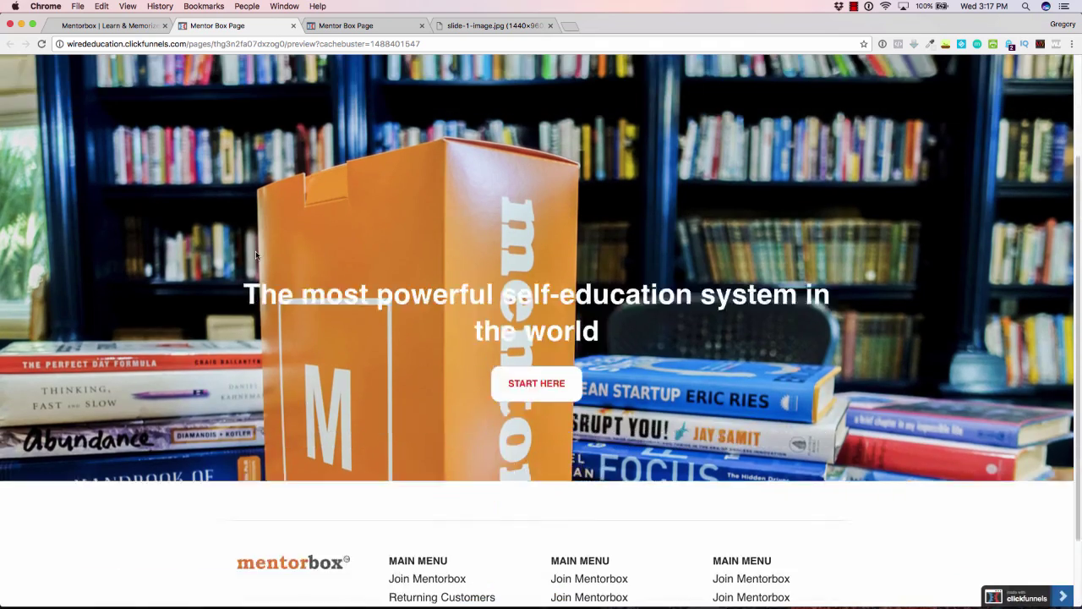
pyautogui.scroll(-3, 256, 254)
pyautogui.scroll(5, 233, 321)
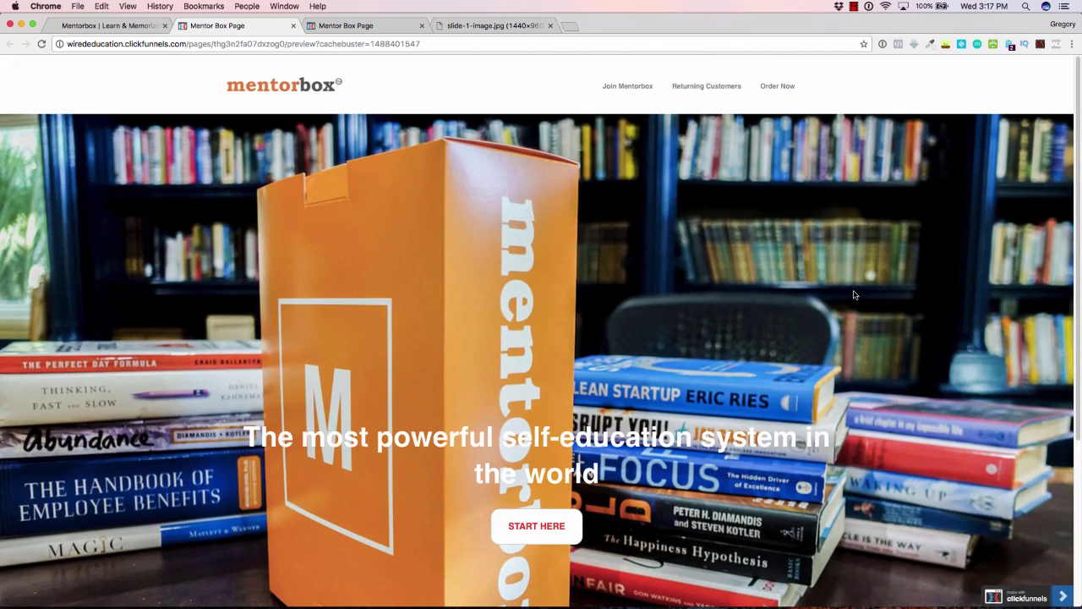
pyautogui.scroll(-5, 854, 294)
pyautogui.scroll(5, 853, 292)
pyautogui.scroll(-5, 852, 293)
pyautogui.scroll(5, 852, 293)
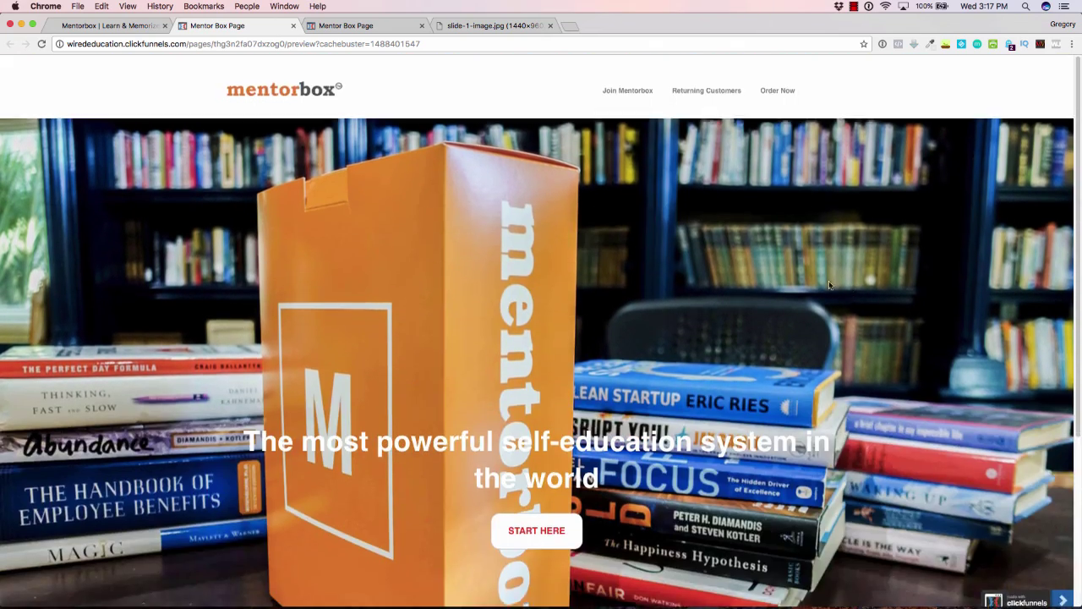
pyautogui.click(132, 26)
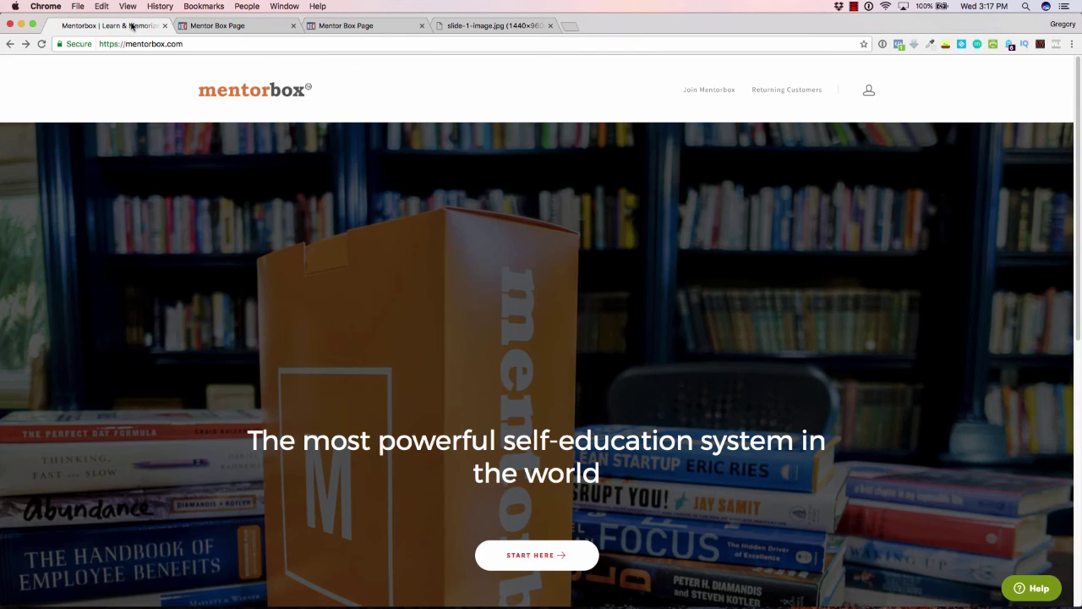
# - Set the hero section's background image position to Fill 100% Width & Height
pyautogui.click(369, 26)
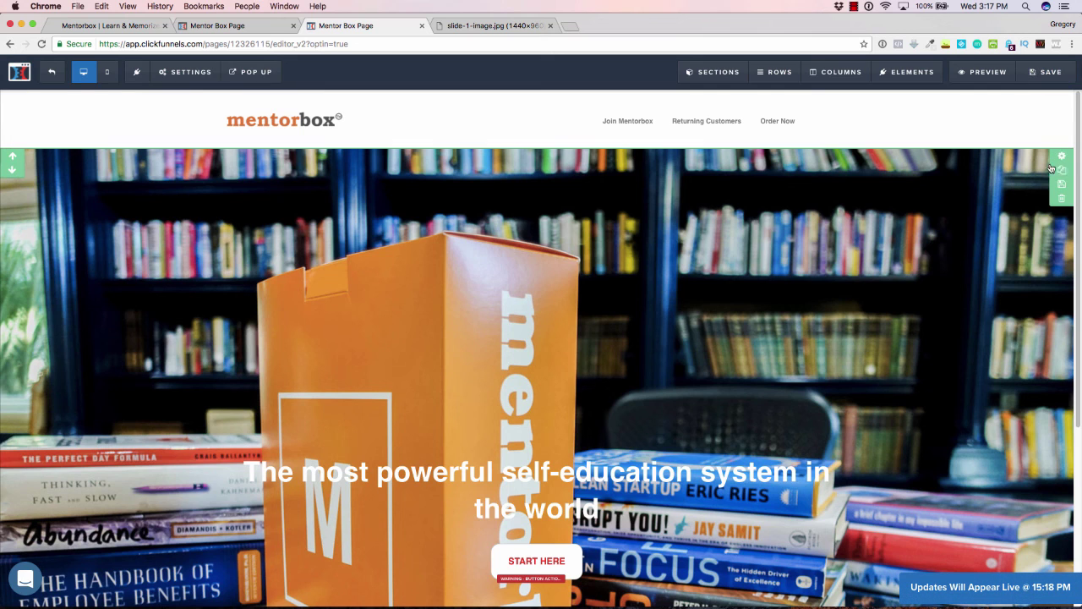
pyautogui.click(1064, 156)
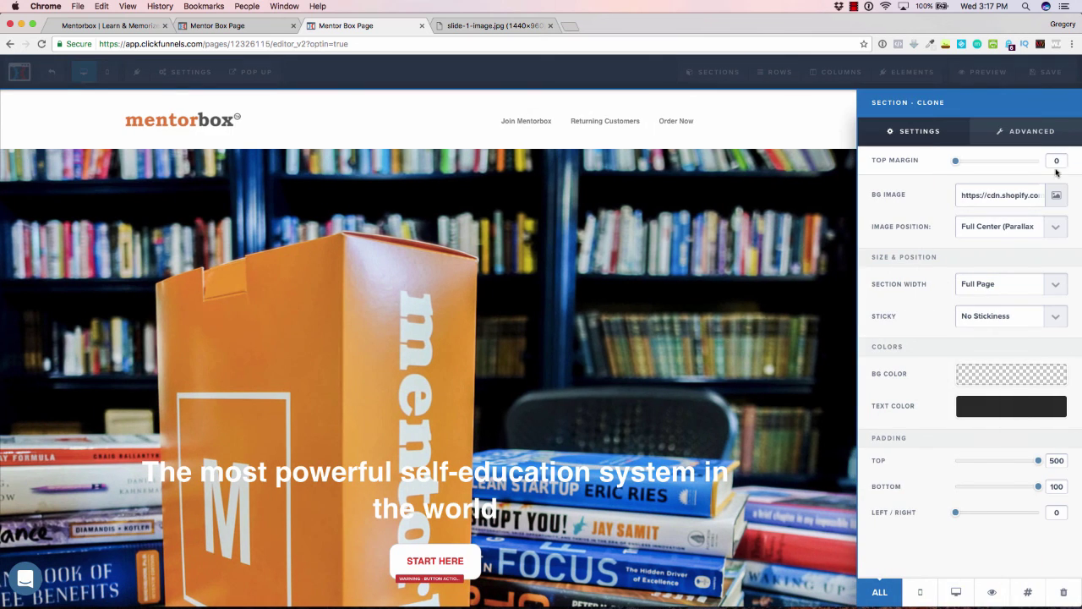
pyautogui.click(1058, 229)
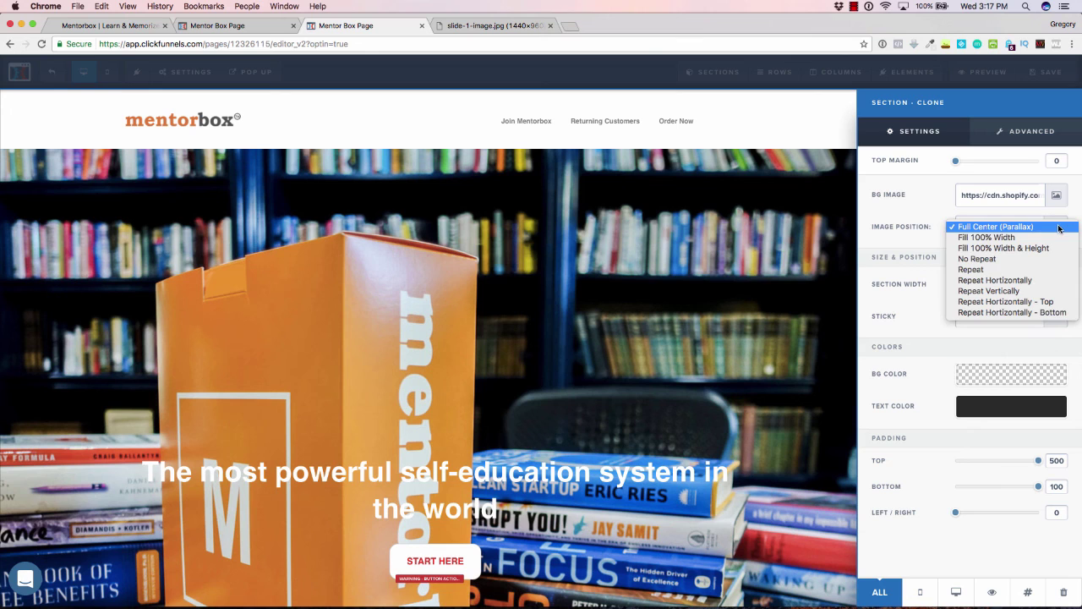
pyautogui.click(1015, 248)
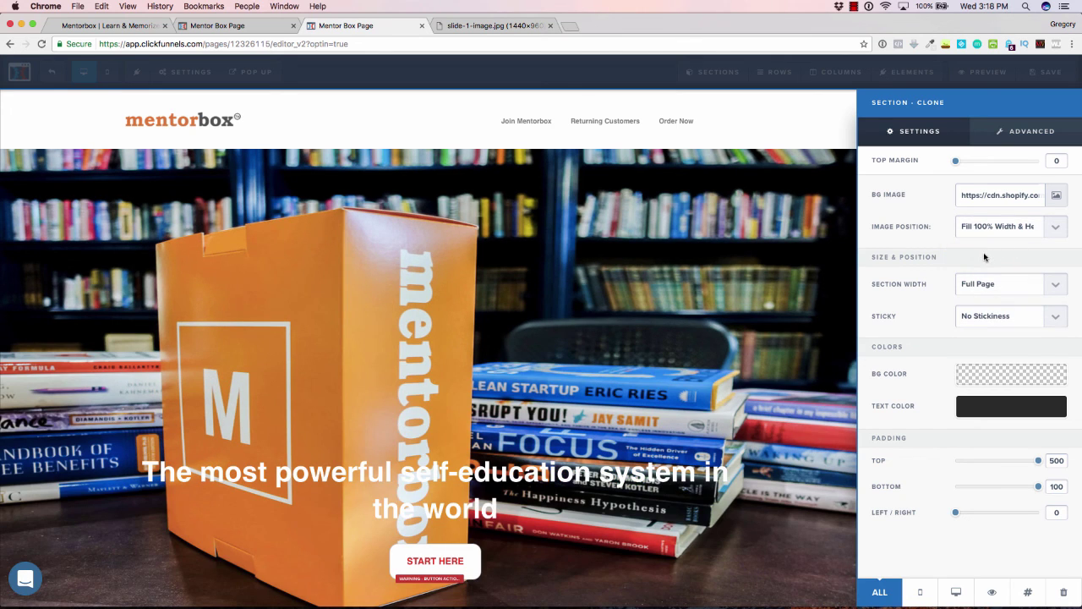
pyautogui.click(1054, 228)
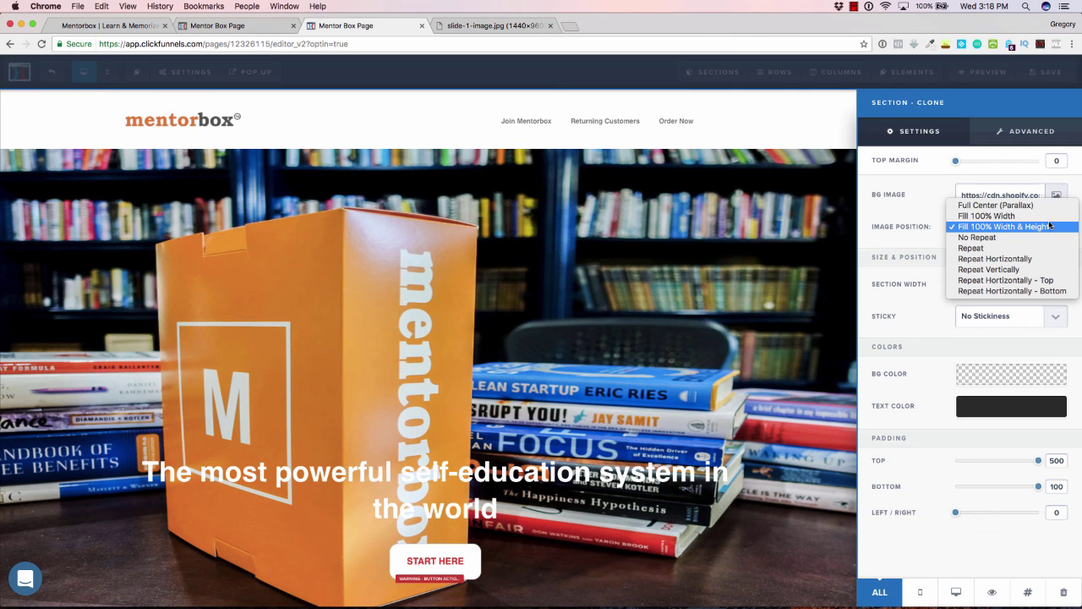
pyautogui.click(1048, 219)
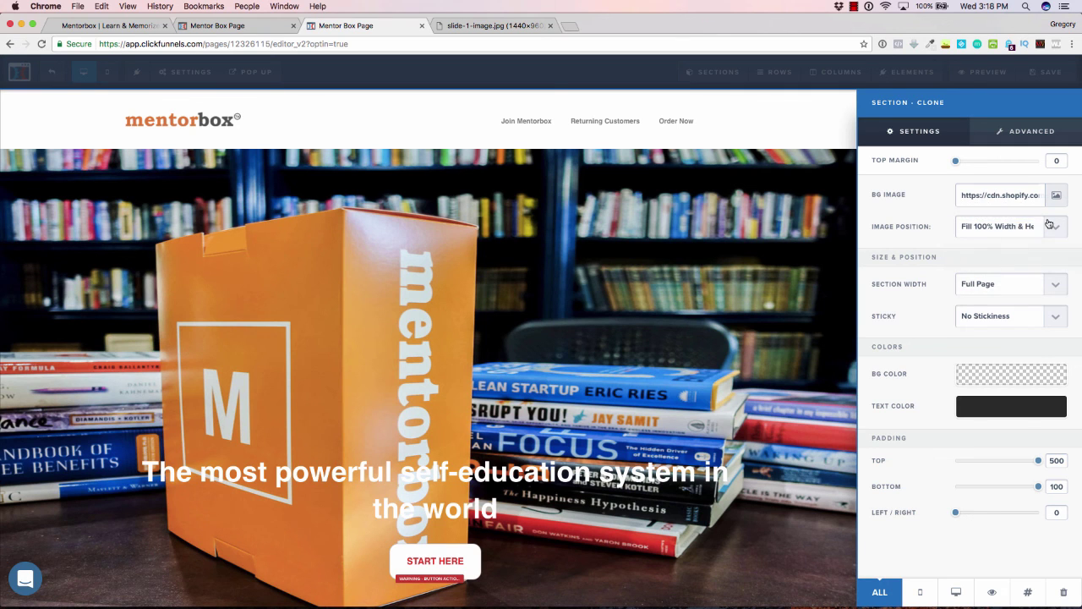
pyautogui.click(732, 285)
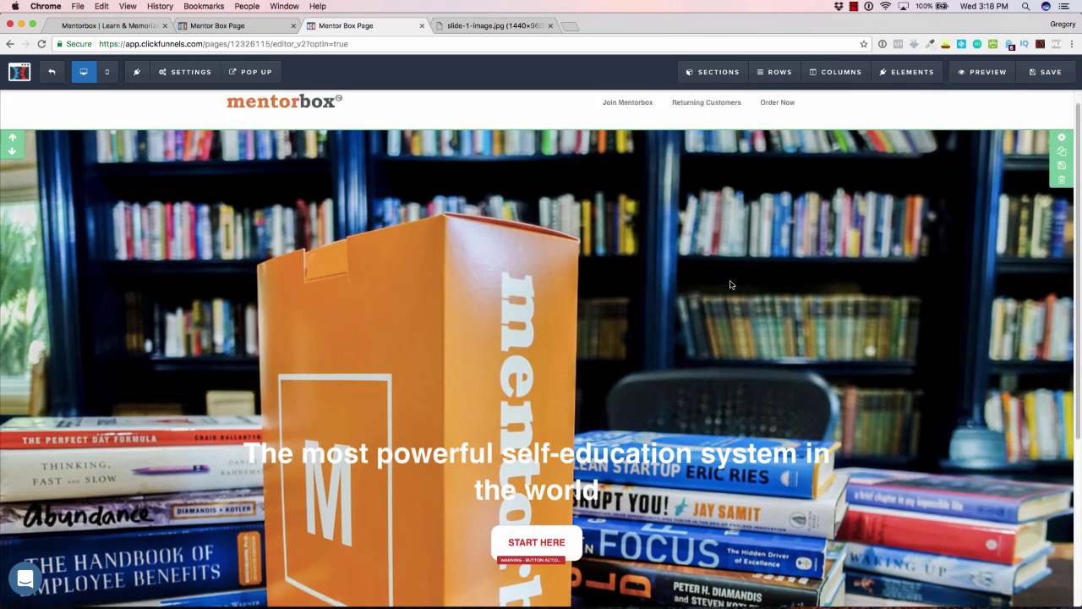
pyautogui.scroll(-3, 730, 280)
pyautogui.scroll(3, 729, 280)
# - Save the page with the new hero background position and refresh the preview
pyautogui.click(1028, 75)
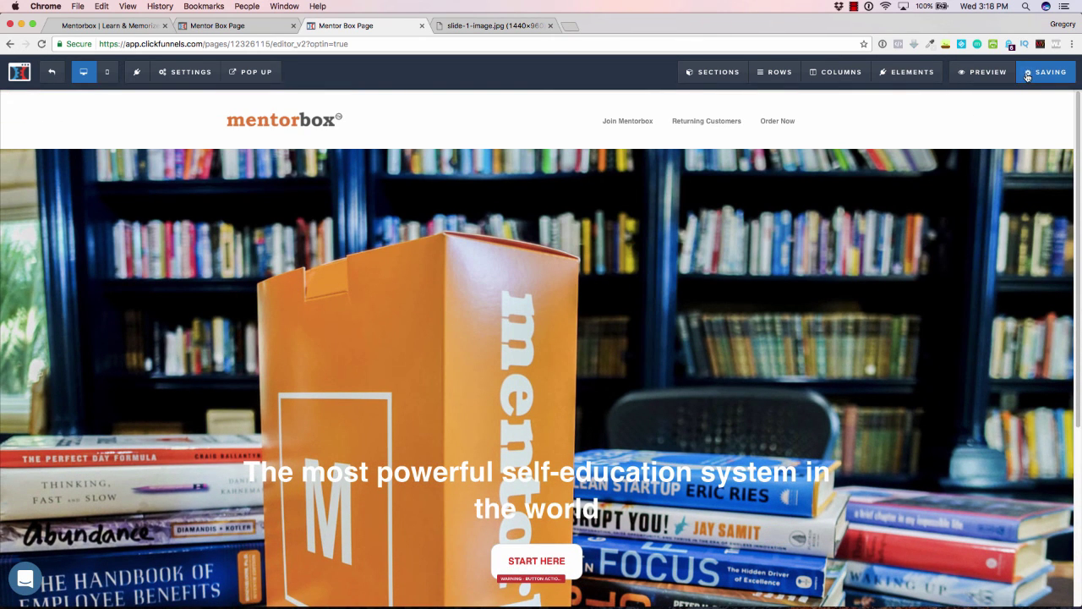
pyautogui.click(184, 23)
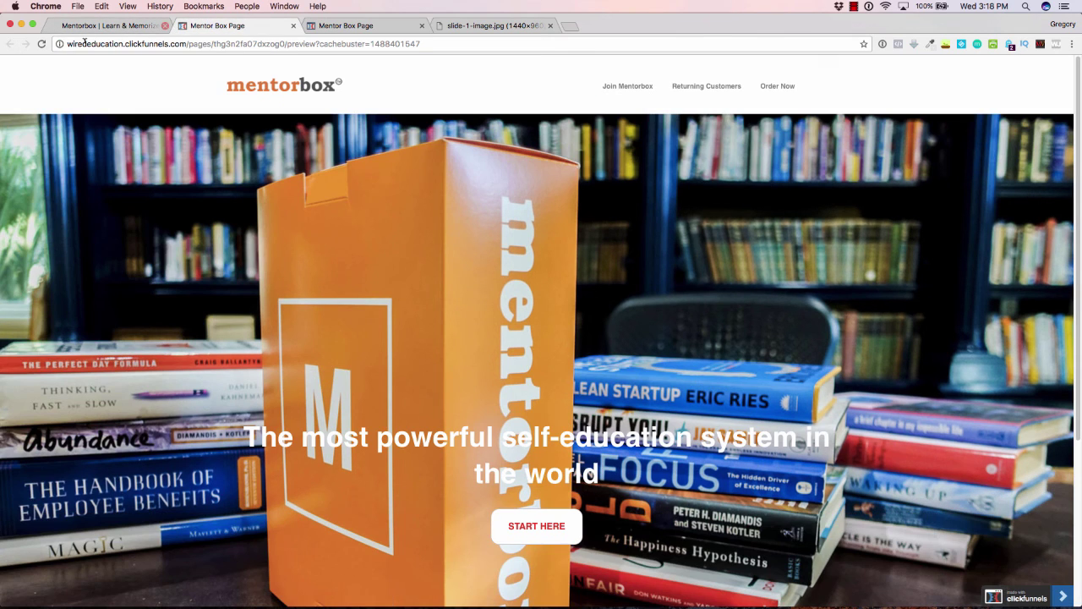
pyautogui.click(42, 45)
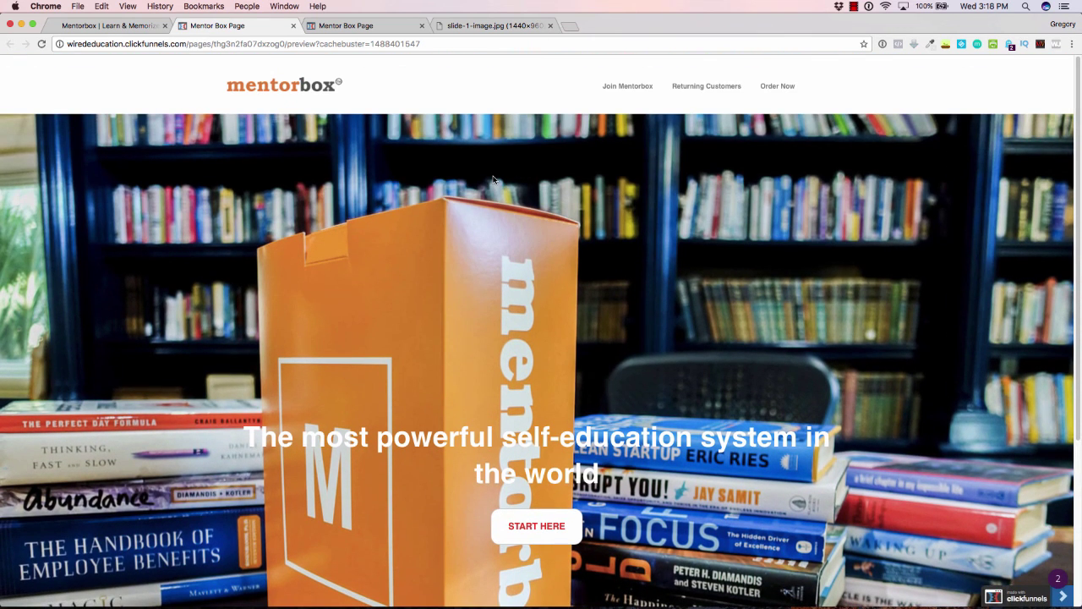
# - Examine the refreshed preview from header to footer against the original MentorBox page, comparing hero scrolling, image brightness and footer columns
pyautogui.scroll(-5, 570, 218)
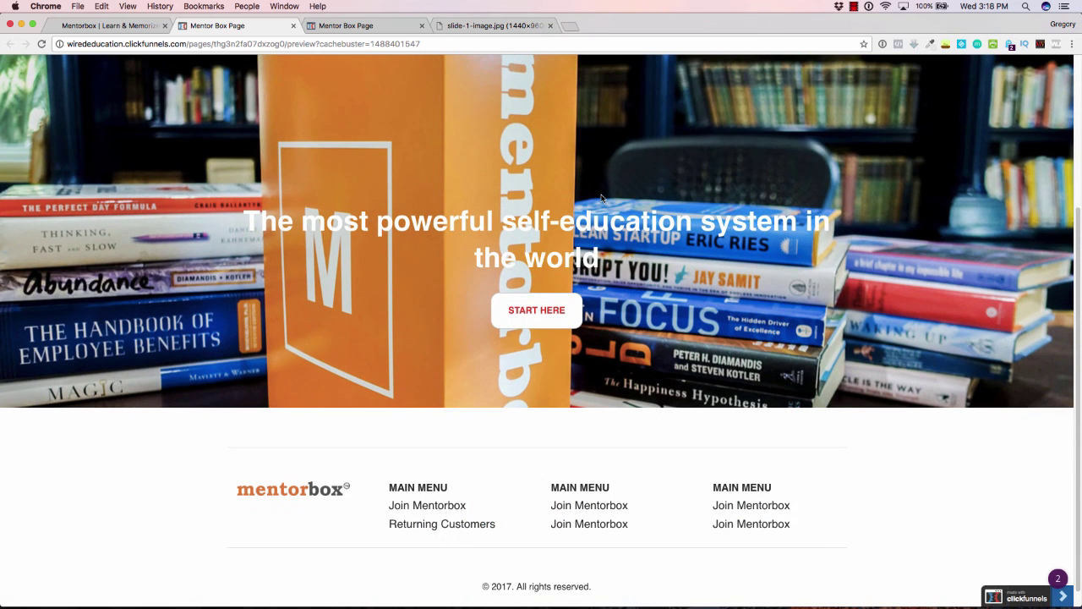
pyautogui.scroll(5, 601, 198)
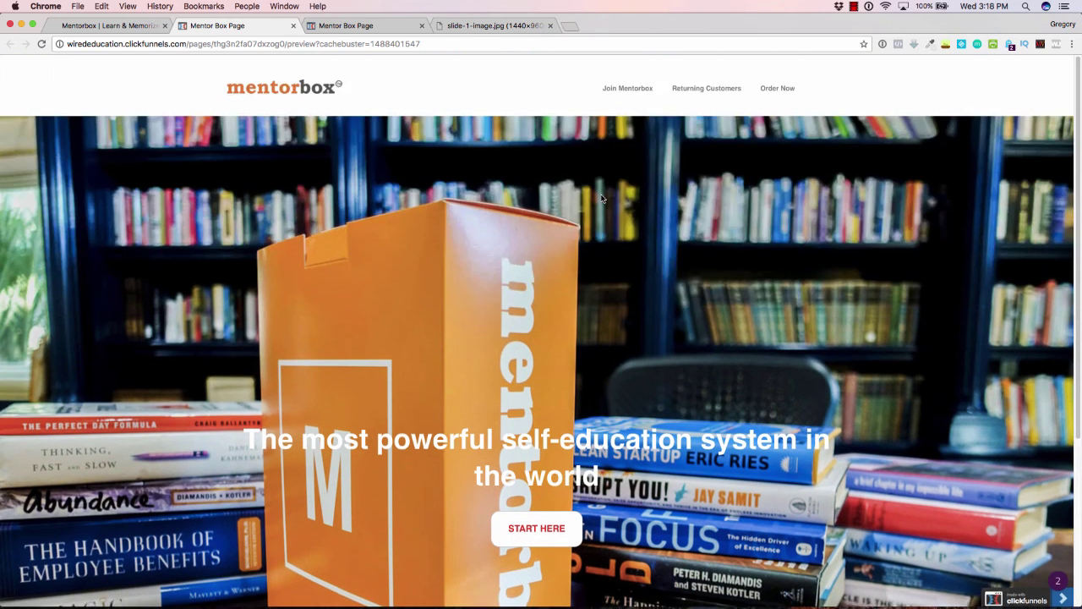
pyautogui.scroll(-5, 602, 198)
pyautogui.scroll(5, 601, 197)
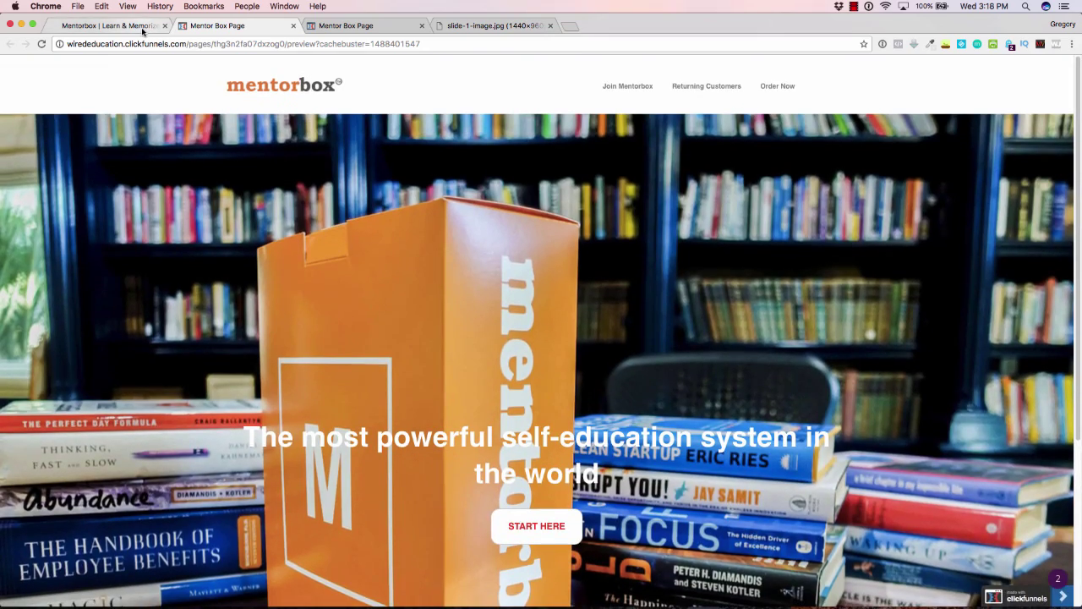
pyautogui.click(108, 25)
pyautogui.scroll(-10, 412, 244)
pyautogui.scroll(10, 411, 245)
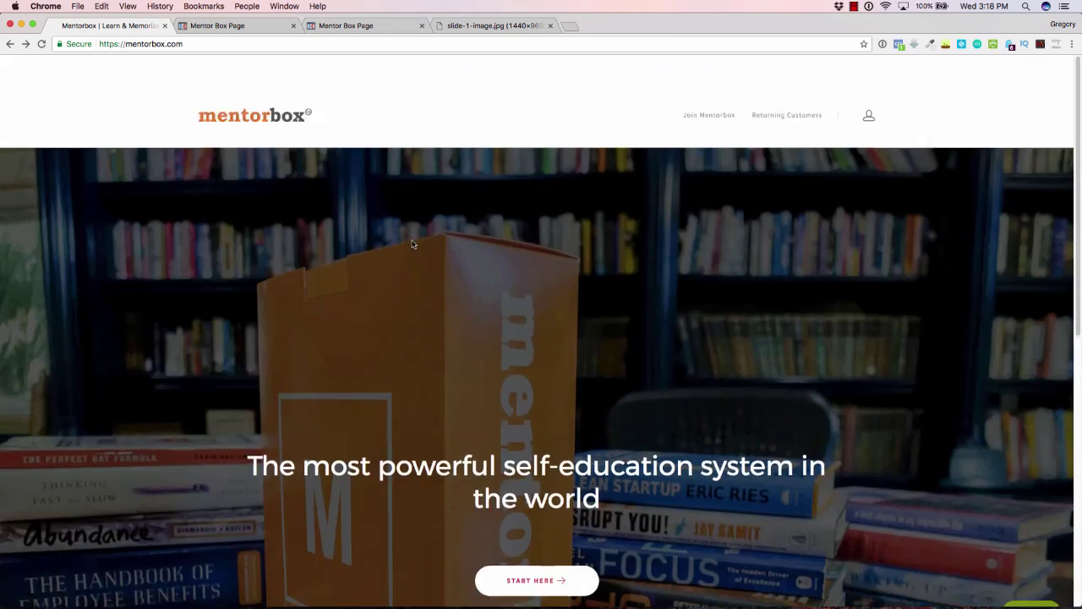
pyautogui.click(271, 26)
pyautogui.scroll(-10, 317, 288)
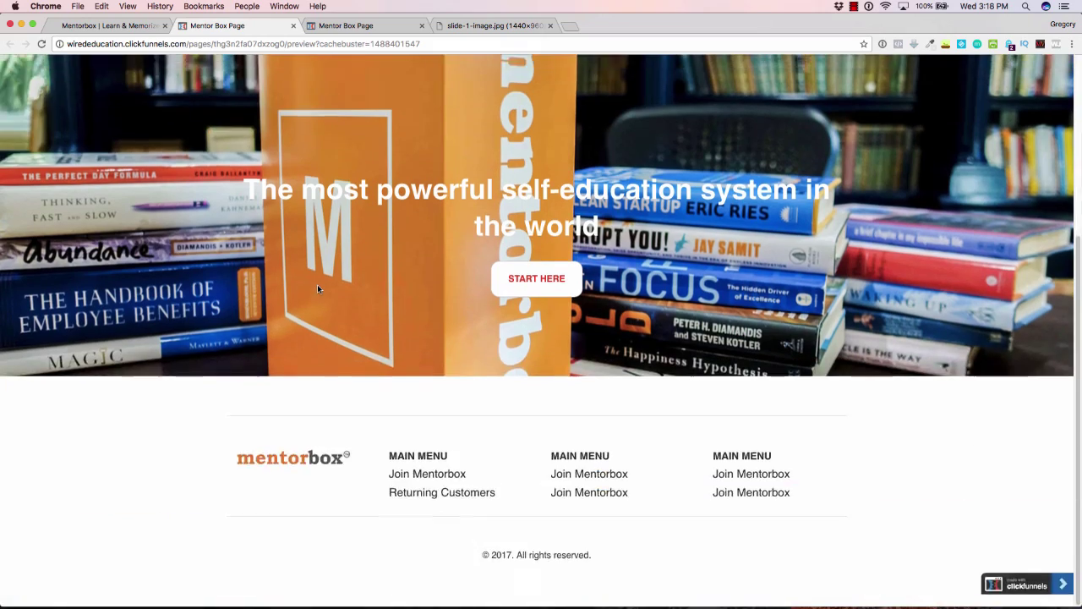
pyautogui.scroll(10, 318, 289)
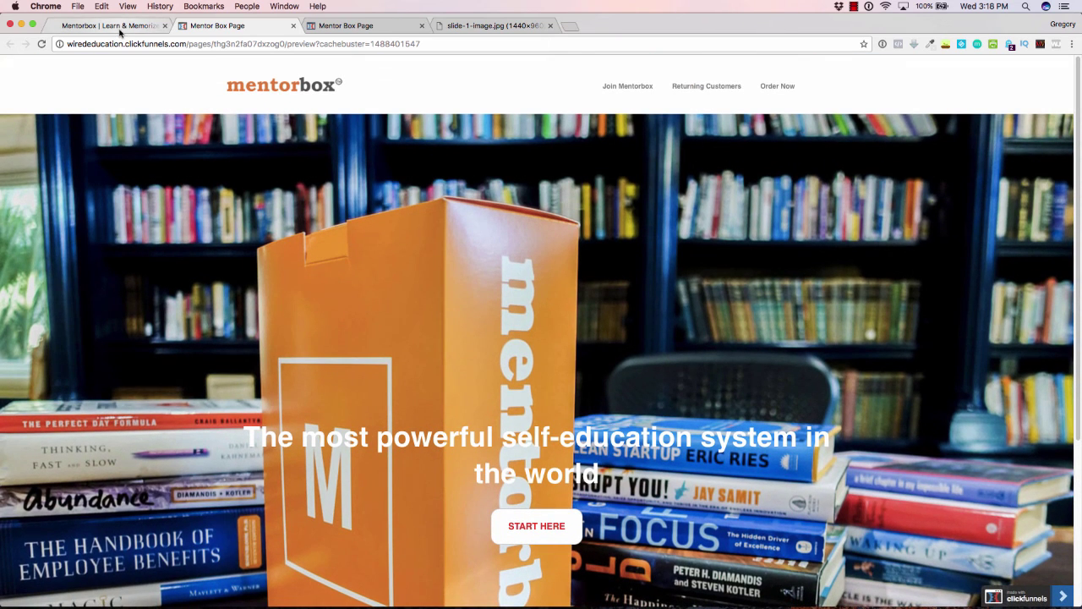
pyautogui.click(119, 28)
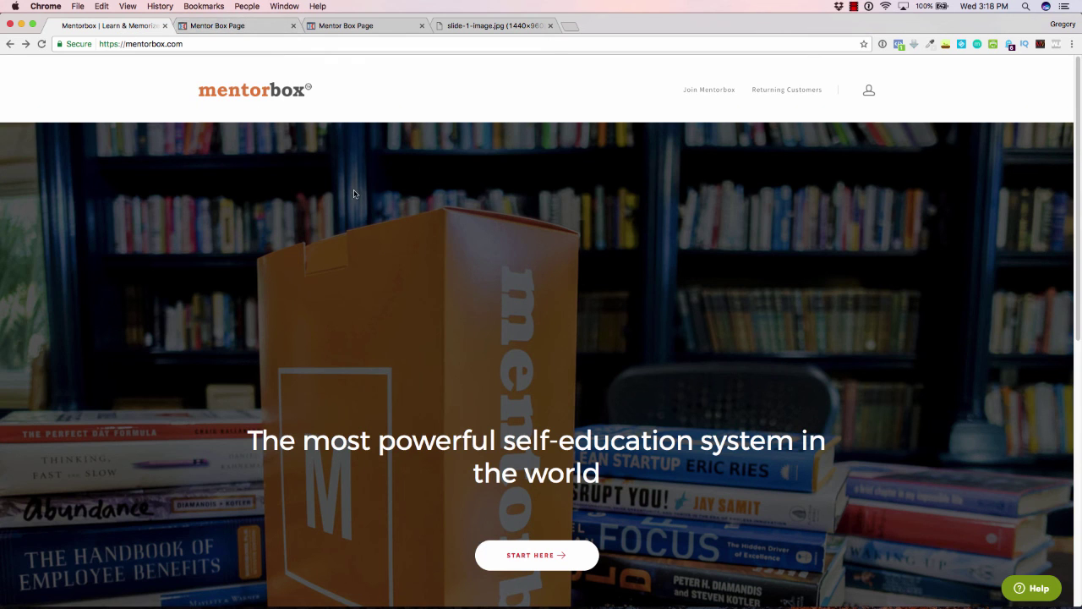
pyautogui.scroll(-10, 352, 196)
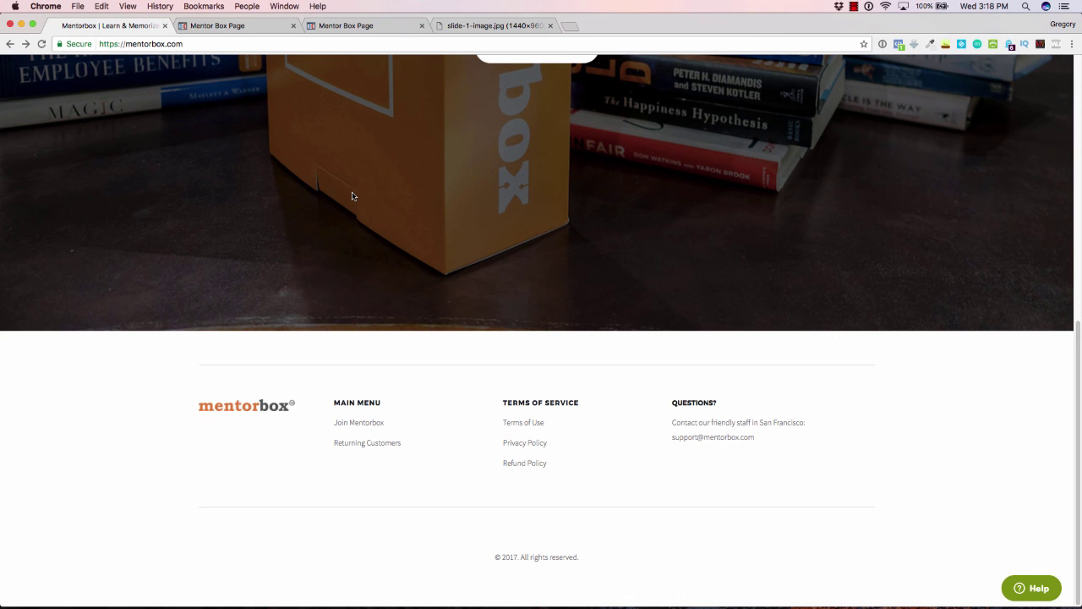
pyautogui.scroll(10, 353, 196)
pyautogui.click(254, 26)
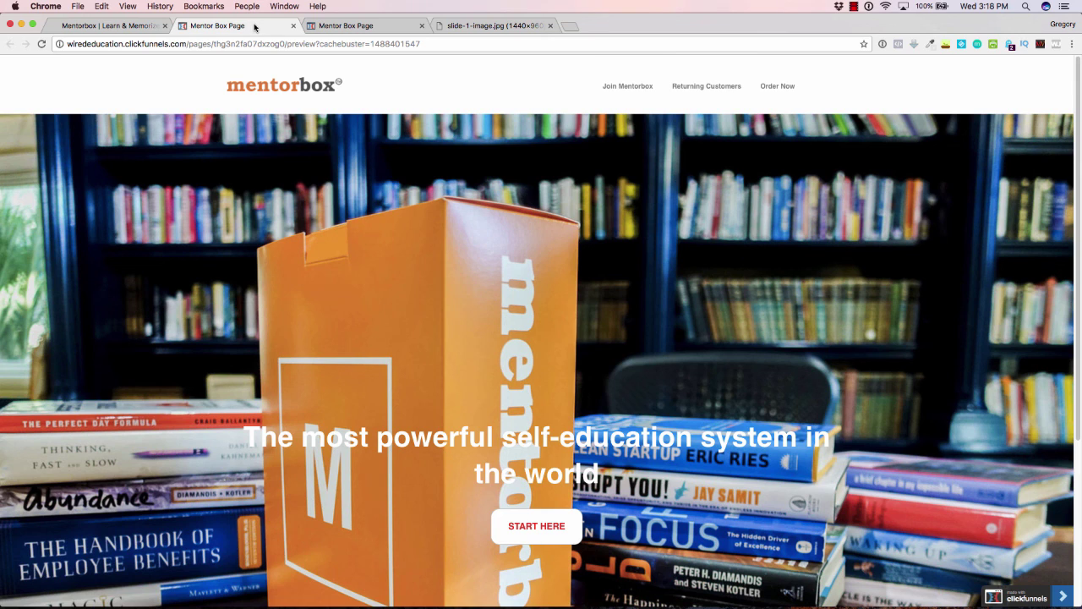